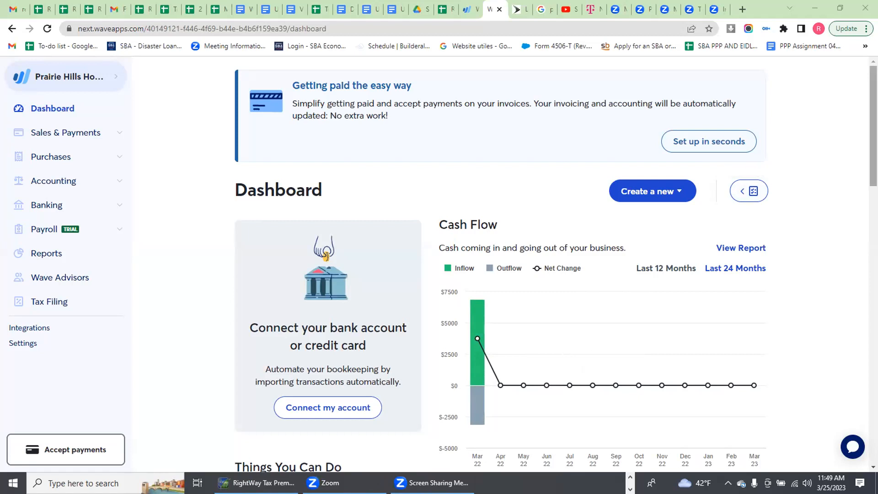
# - Switch to File Explorer and open the ProfitandLoss 2020 PDF from the client's folder under business 2022
pyautogui.scroll(-1, 437, 375)
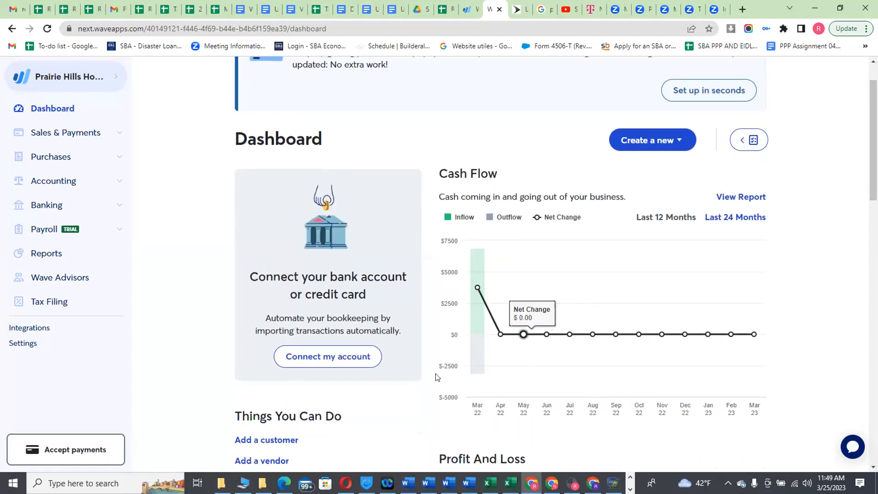
pyautogui.click(263, 483)
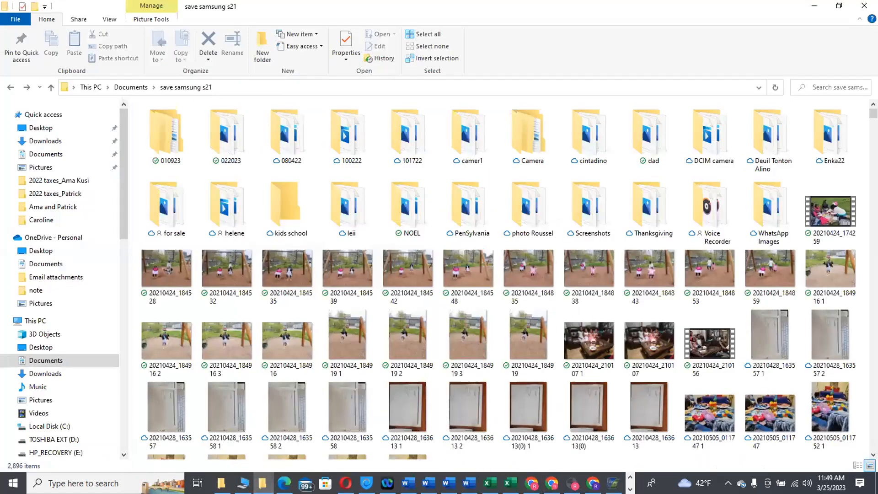
pyautogui.click(222, 484)
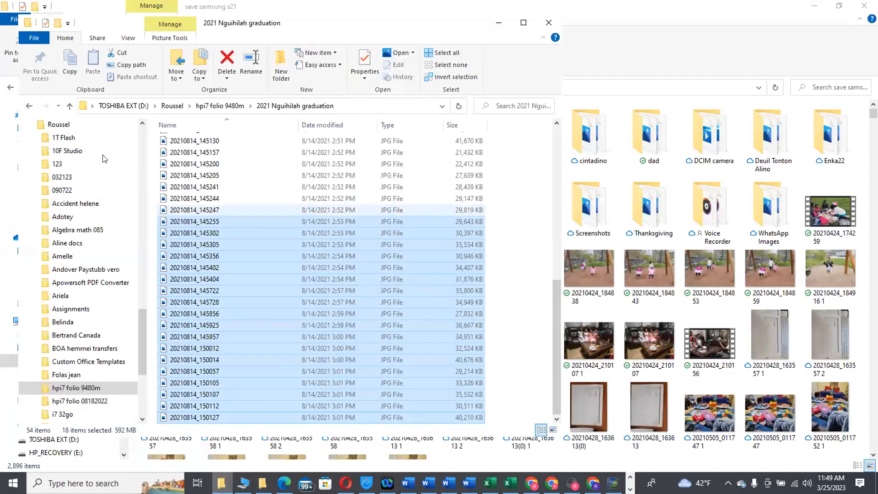
pyautogui.moveTo(143, 325); pyautogui.dragTo(143, 151)
pyautogui.click(60, 239)
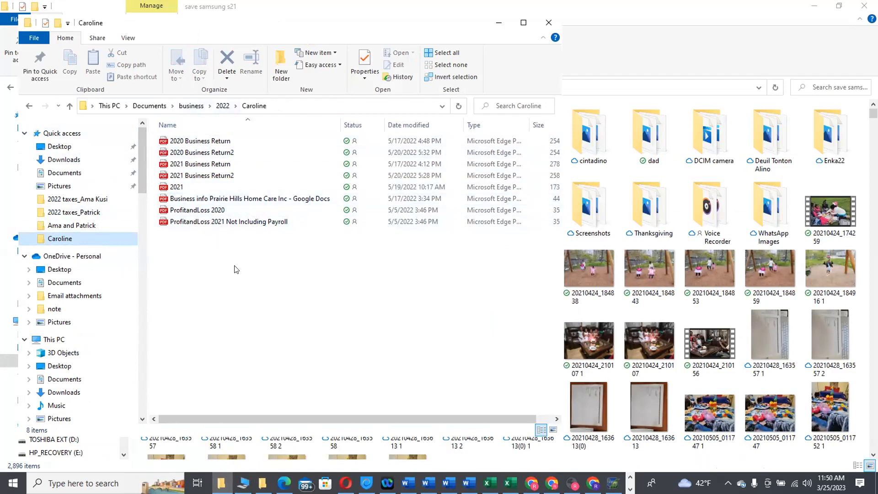
pyautogui.doubleClick(209, 213)
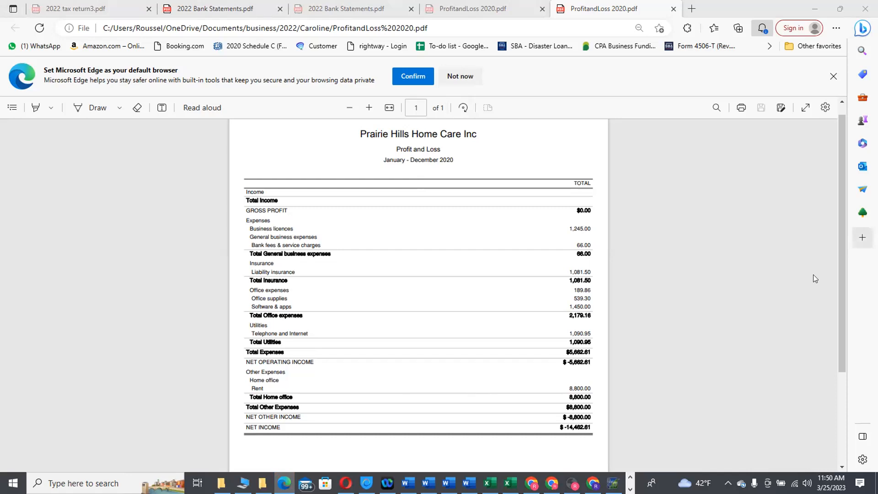
# - Open the 2022 Bank Statements PDF from the client's folder under business 2023 in File Explorer
pyautogui.hotkey('alt', 'Tab')
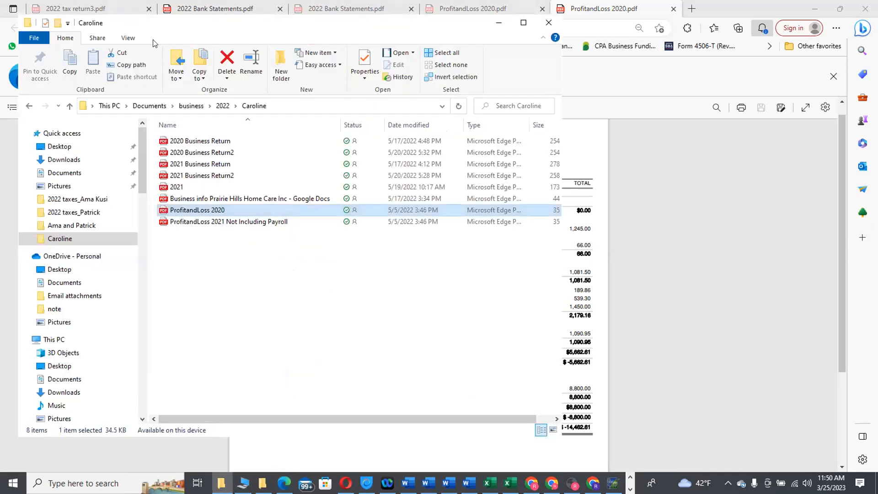
pyautogui.click(192, 106)
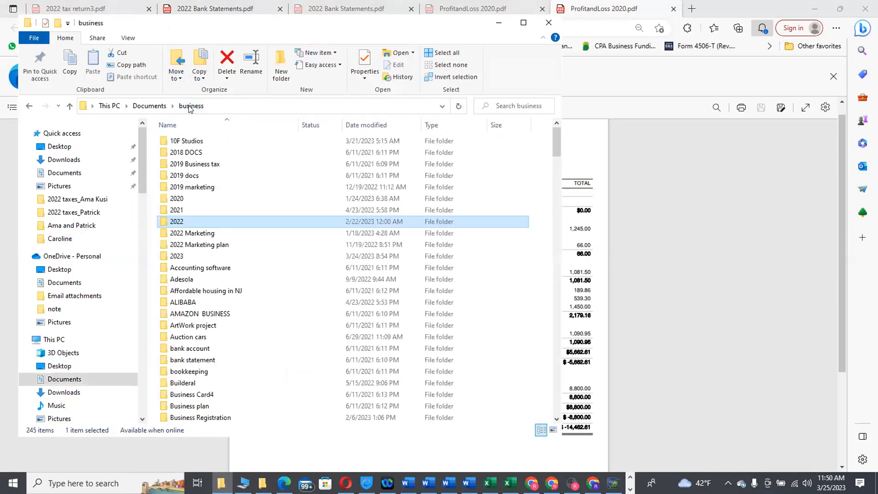
pyautogui.doubleClick(187, 257)
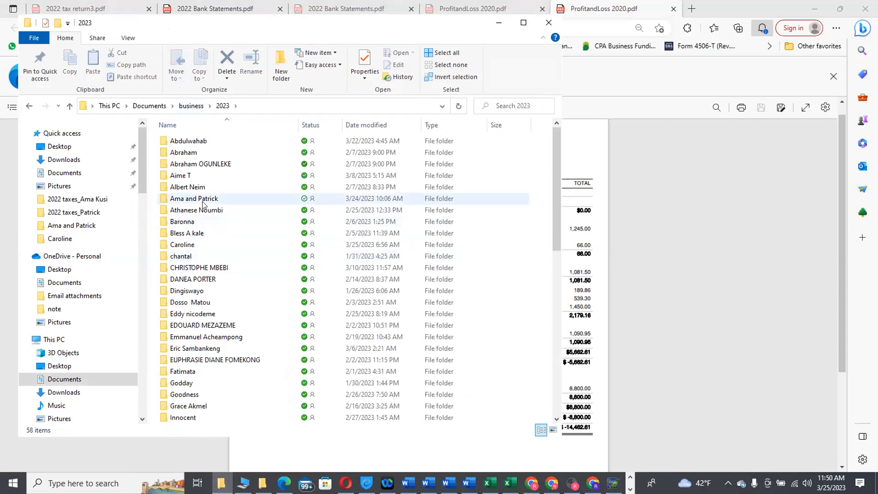
pyautogui.click(184, 156)
pyautogui.click(182, 245)
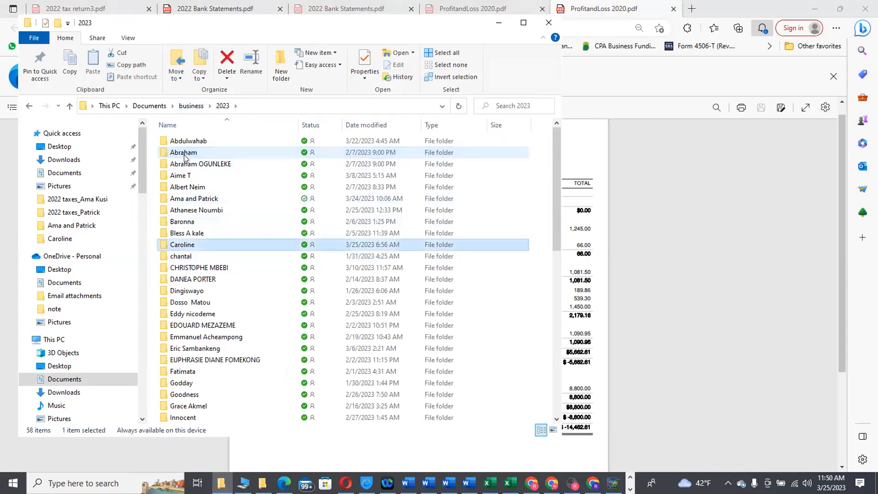
pyautogui.doubleClick(182, 245)
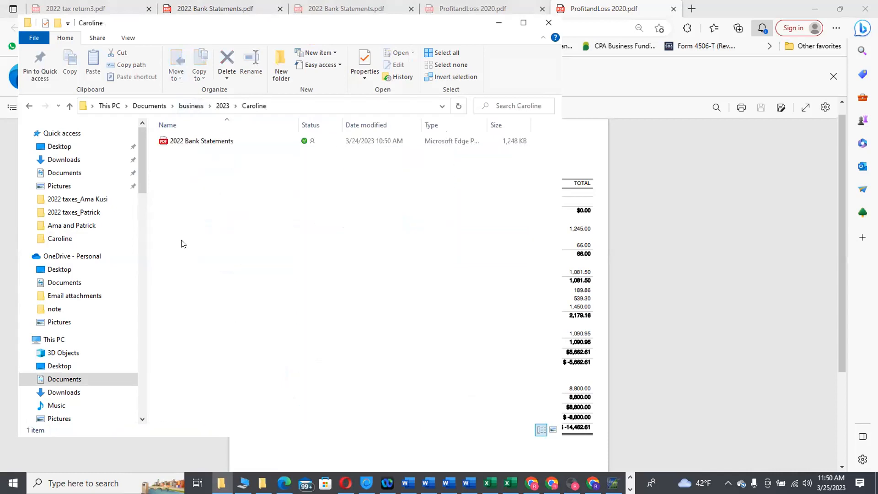
pyautogui.doubleClick(199, 140)
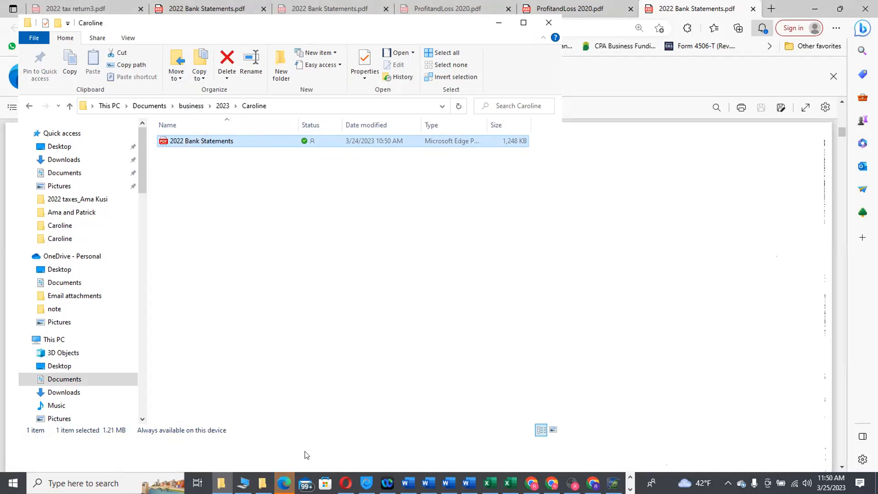
# - Look through the 2022 bank statements in Edge from page 1 to page 10 at a reduced zoom
pyautogui.click(284, 483)
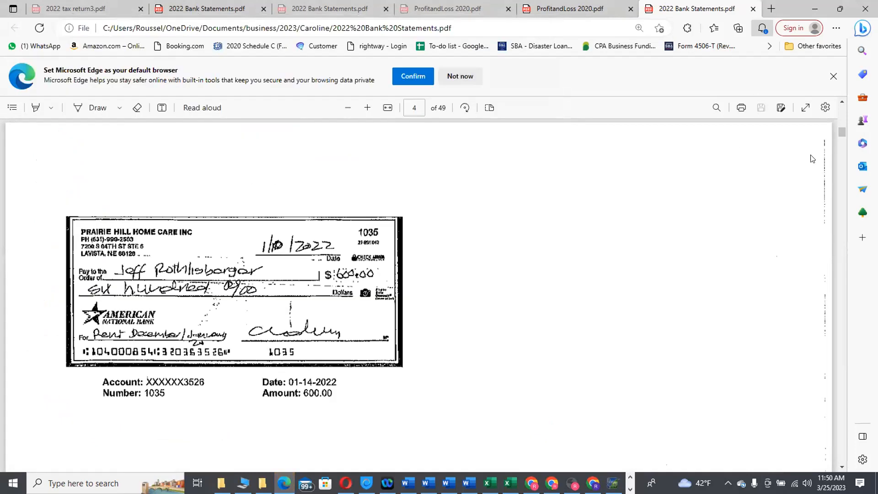
pyautogui.click(348, 108)
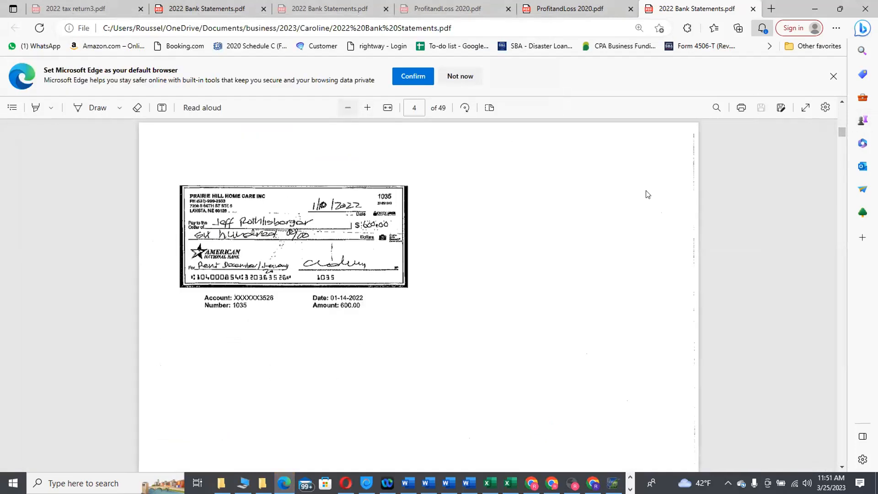
pyautogui.click(842, 111)
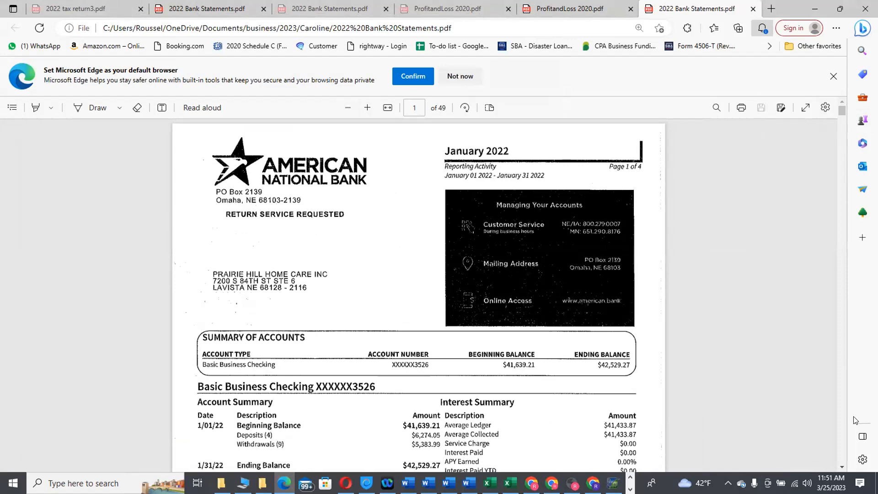
pyautogui.moveTo(844, 109); pyautogui.dragTo(846, 178)
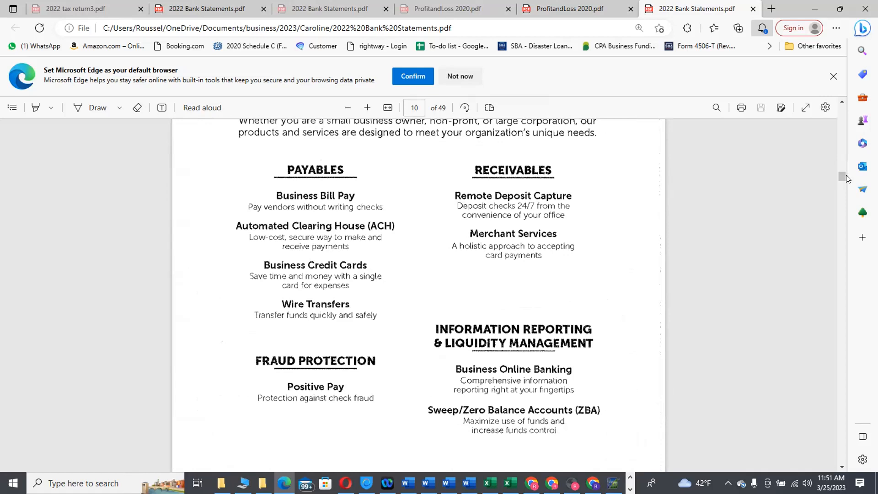
# - Switch to Chrome and bring up the client's RF EXPENSES Tracker 2022 spreadsheet
pyautogui.hotkey('alt', 'Tab')
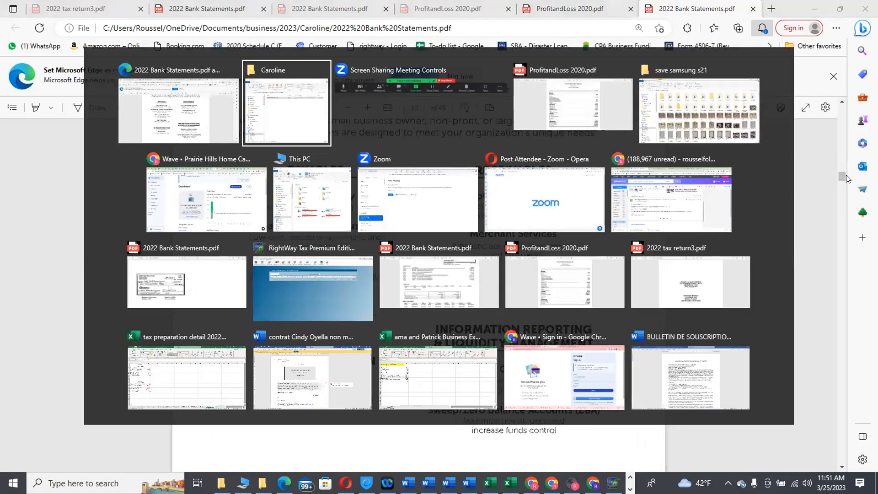
pyautogui.press('Tab')
pyautogui.press('Tab')
pyautogui.press('Tab')
pyautogui.press('Tab')
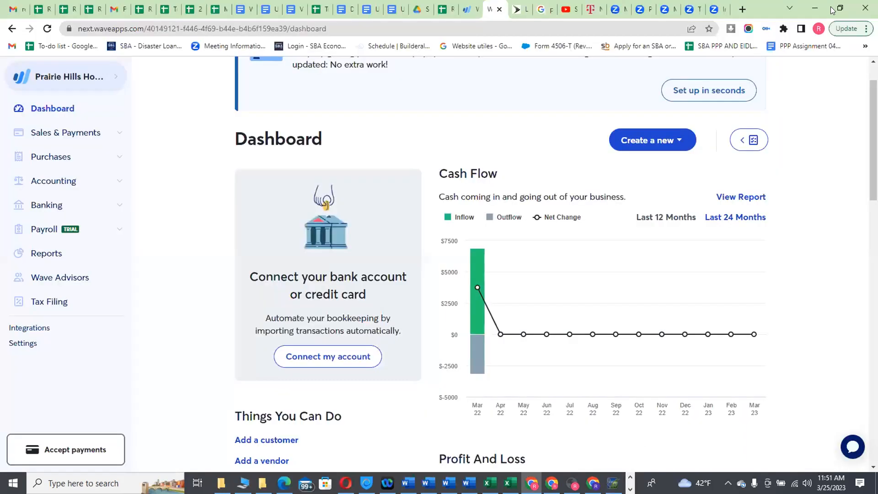
pyautogui.click(444, 11)
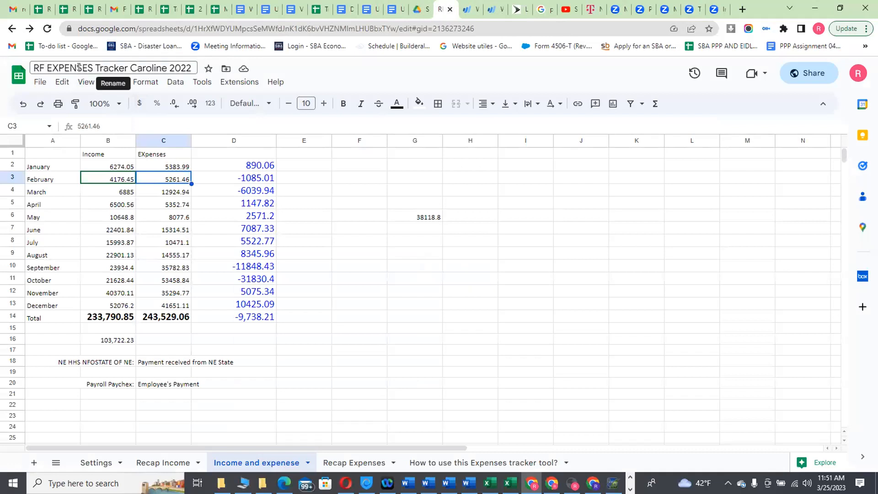
pyautogui.click(78, 67)
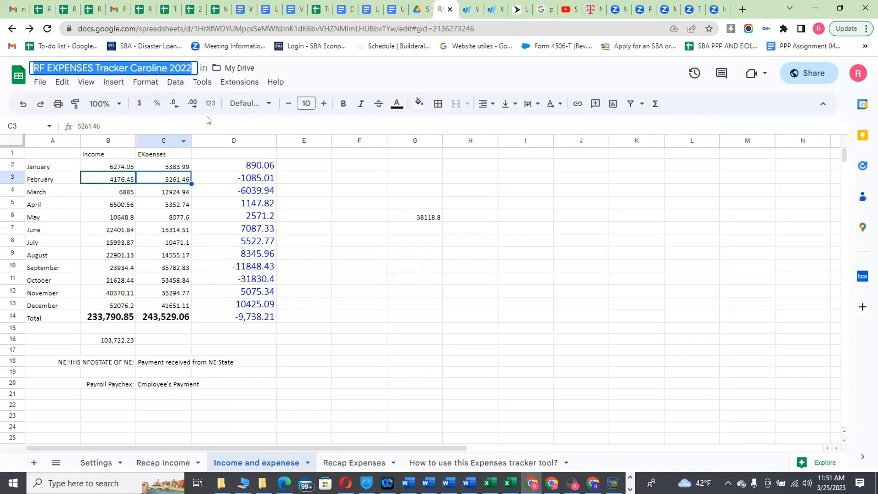
pyautogui.click(357, 220)
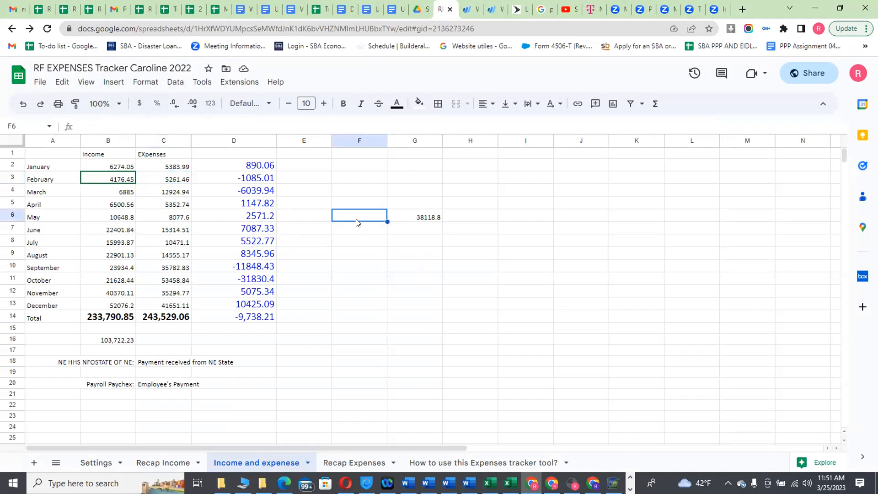
# - Open the sharing settings of the expenses tracker and copy its link with Editor access for anyone with the link
pyautogui.click(39, 83)
pyautogui.moveTo(118, 184)
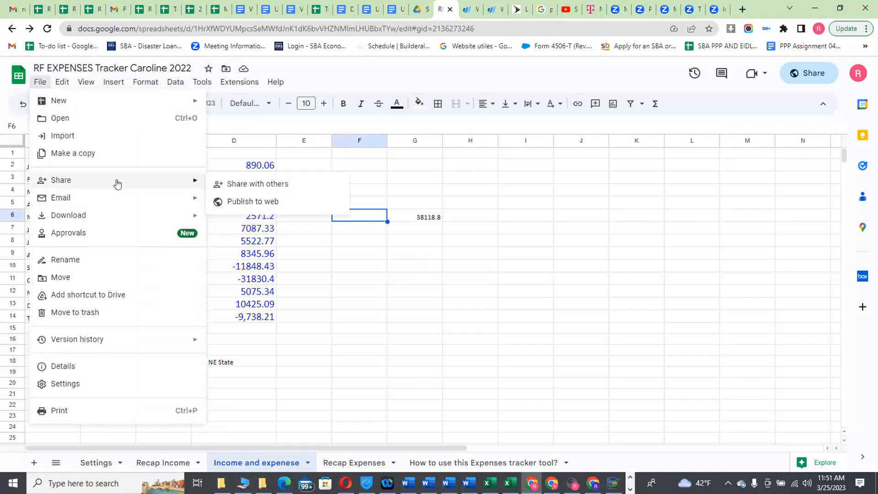
pyautogui.click(265, 185)
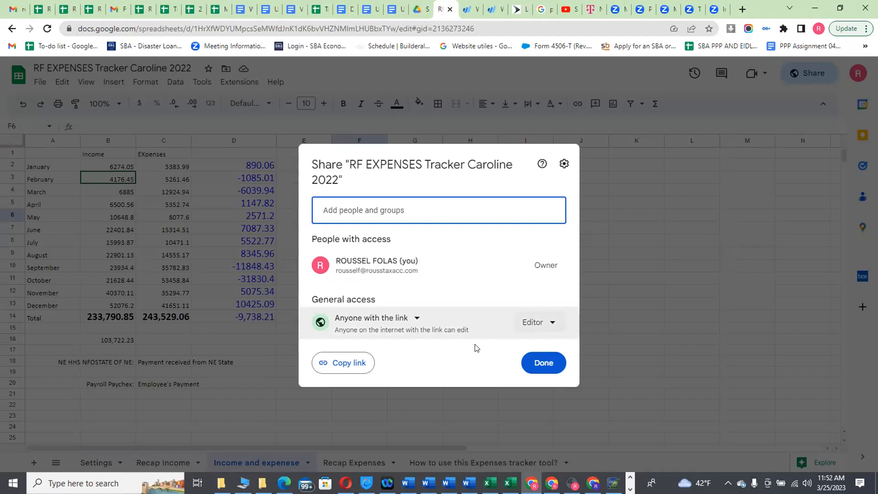
pyautogui.click(330, 357)
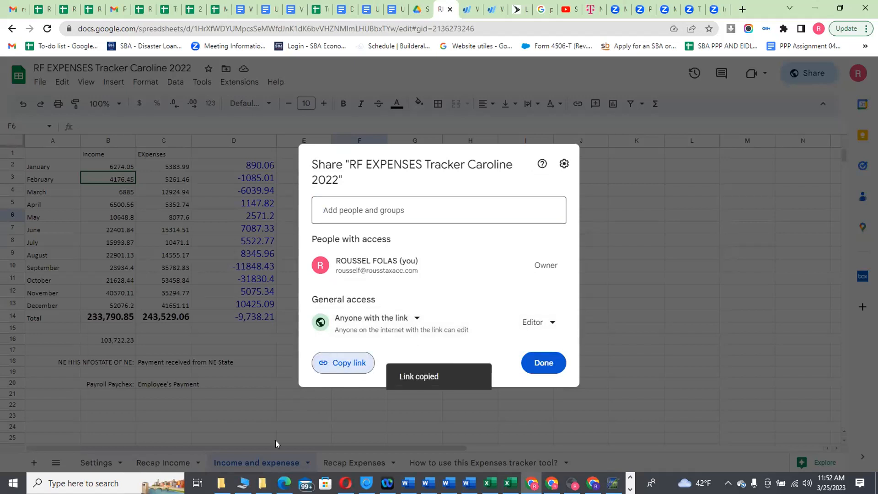
# - Switch to WhatsApp in Opera and paste the spreadsheet link into the Tax Retunr 2022 group's message box
pyautogui.hotkey('alt', 'Tab')
pyautogui.hotkey('alt', 'Tab')
pyautogui.hotkey('alt', 'Tab')
pyautogui.hotkey('alt', 'Tab')
pyautogui.hotkey('alt', 'Tab')
pyautogui.hotkey('alt', 'Tab')
pyautogui.hotkey('alt', 'Tab')
pyautogui.hotkey('alt', 'Tab')
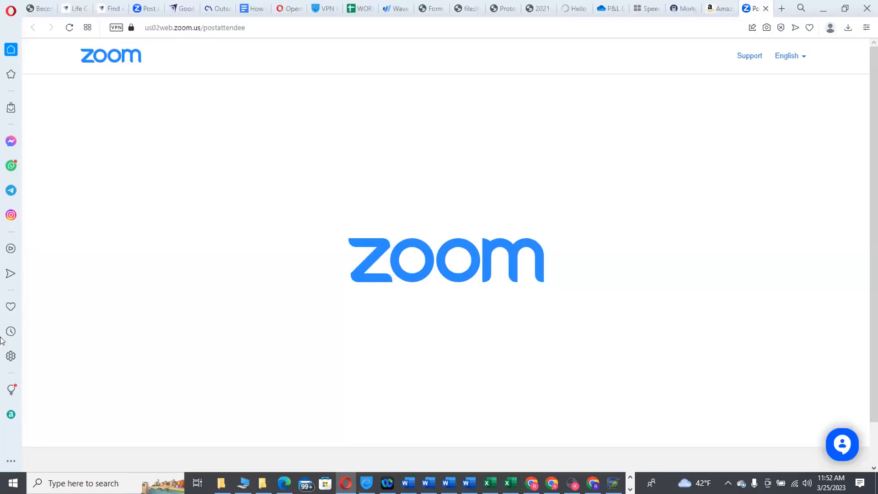
pyautogui.click(11, 165)
pyautogui.hotkey('ctrl', 'v')
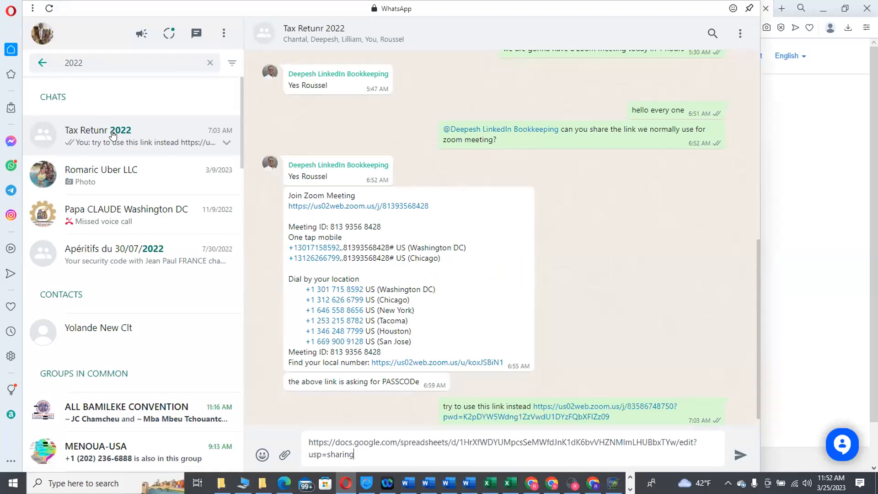
# - Add a line with the client's first name and 2022 above the pasted link
pyautogui.press('Up')
pyautogui.press('Home')
pyautogui.write('calin')
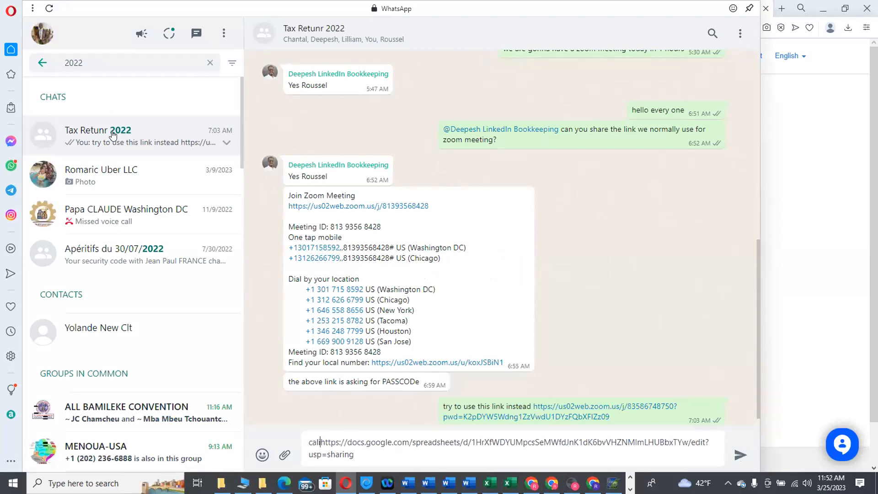
pyautogui.write('ine')
pyautogui.hotkey('shift', 'Return')
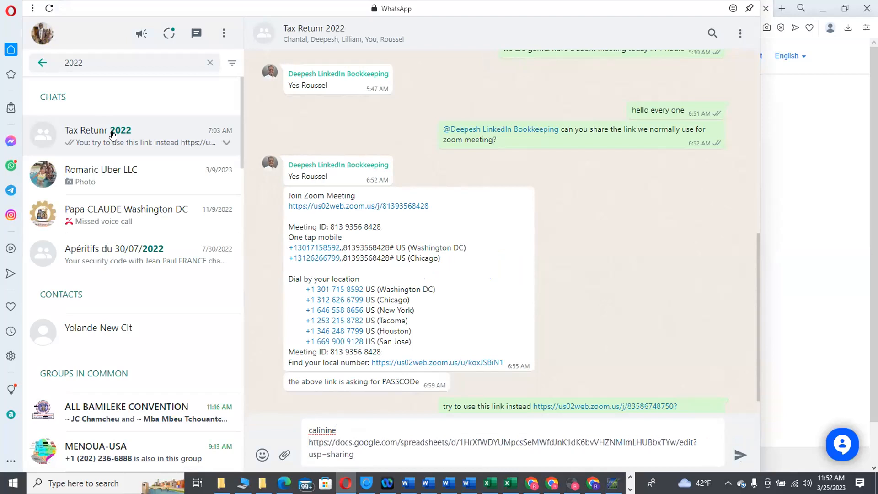
pyautogui.press('BackSpace')
pyautogui.press('BackSpace')
pyautogui.press('BackSpace')
pyautogui.press('BackSpace')
pyautogui.press('BackSpace')
pyautogui.press('BackSpace')
pyautogui.press('BackSpace')
pyautogui.write('roline')
pyautogui.hotkey('shift', 'Return')
pyautogui.write('20')
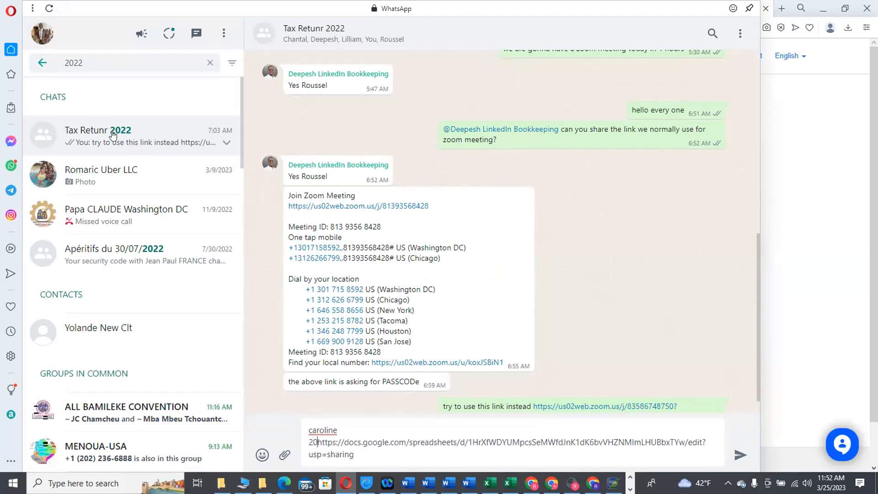
pyautogui.press('BackSpace')
pyautogui.press('BackSpace')
pyautogui.press('BackSpace')
pyautogui.write('2022')
pyautogui.hotkey('shift', 'Return')
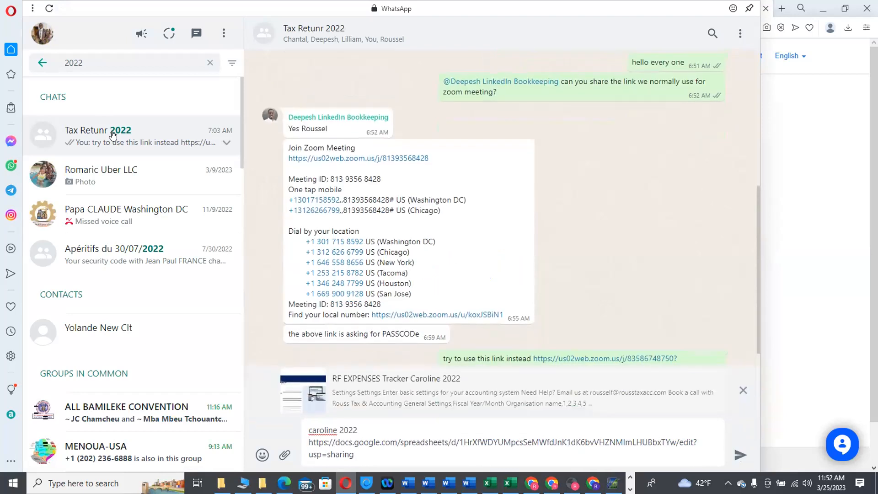
# - Add BS after the client's name and 2022, and send the message with the link to the group
pyautogui.write('BS')
pyautogui.hotkey('shift', 'Return')
pyautogui.press('Up')
pyautogui.press('BackSpace')
pyautogui.press('Return')
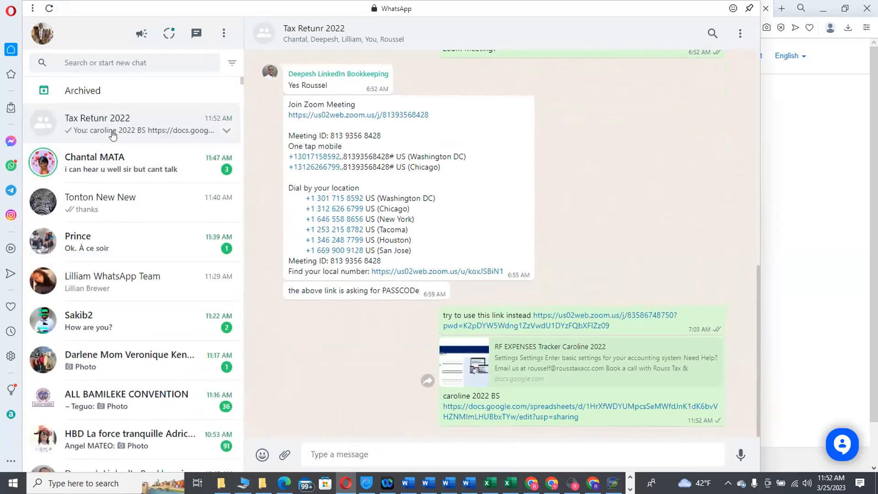
# - Open the colleague's chat with three unread messages and read them
pyautogui.click(111, 163)
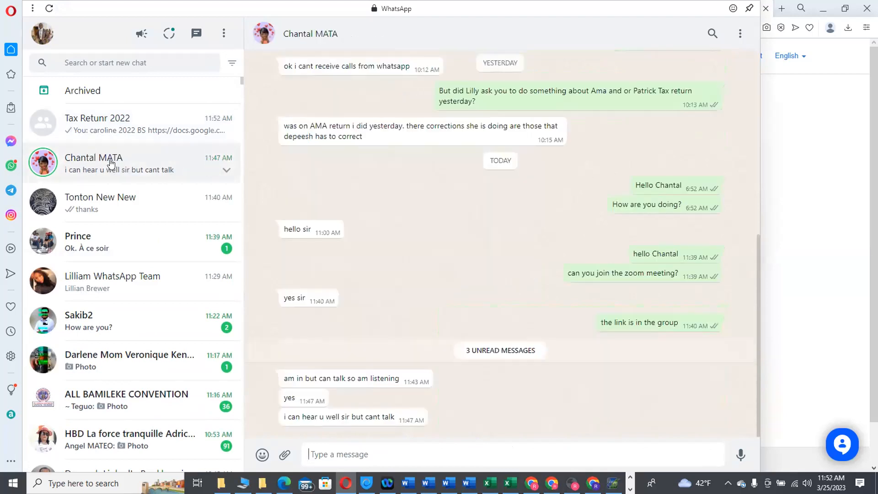
# - Return to the expenses tracker in Chrome, close the sharing dialog, and make the Income and Expenses headers in B1:C1 bold
pyautogui.hotkey('alt', 'Tab')
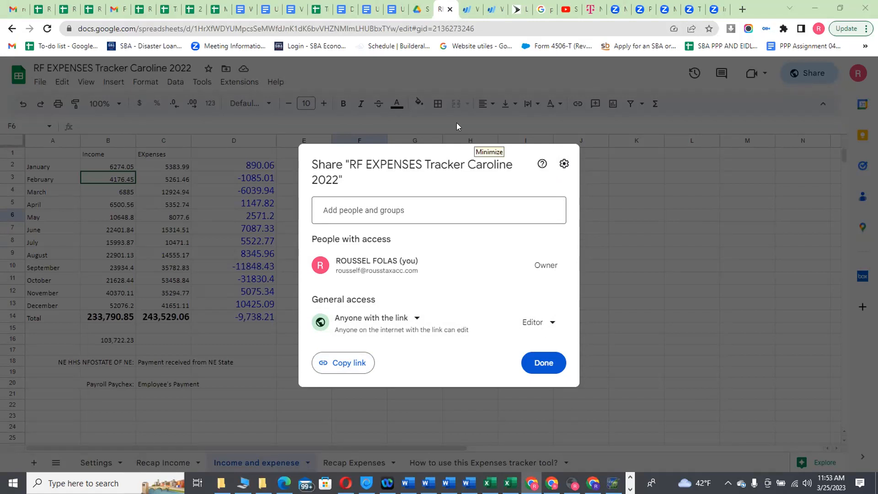
pyautogui.click(615, 224)
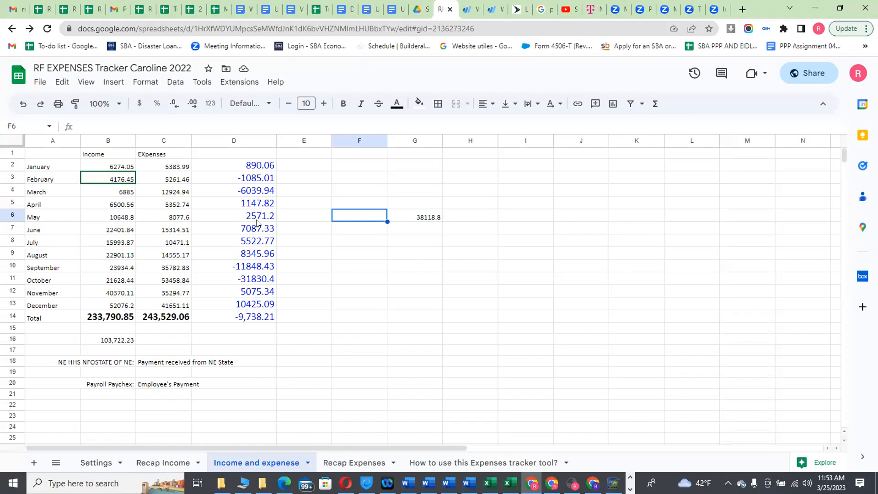
pyautogui.moveTo(97, 156); pyautogui.dragTo(144, 155)
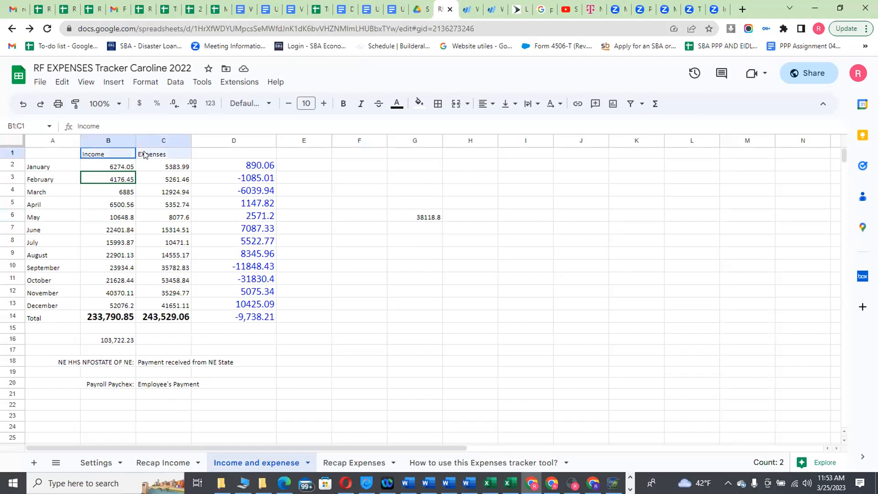
pyautogui.click(338, 103)
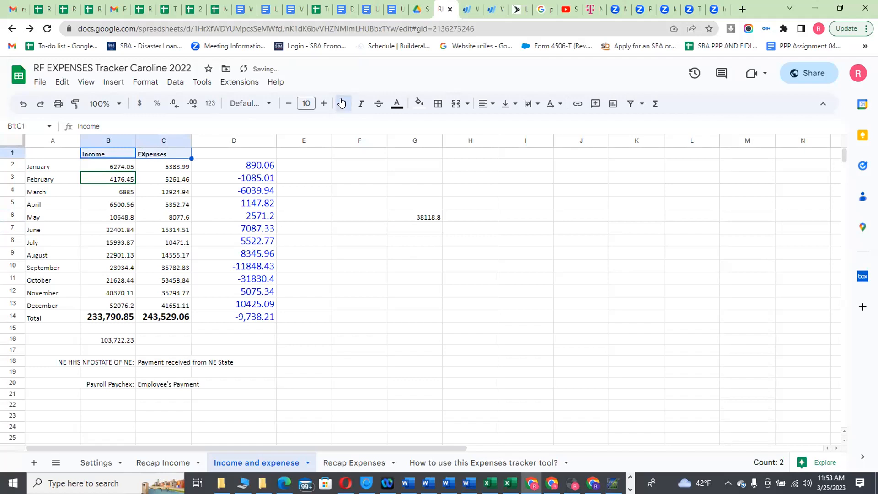
# - Switch to the 2022 bank statements PDF in Edge and view the January 2022 account summary on page 1
pyautogui.click(301, 232)
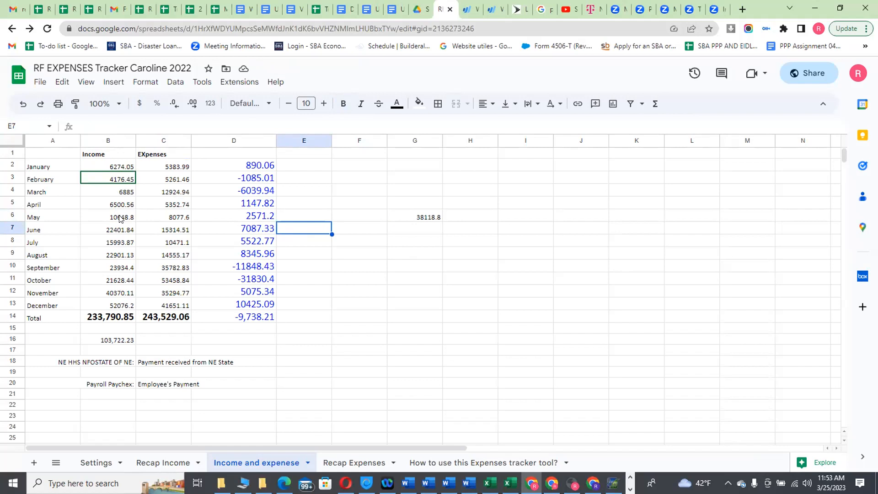
pyautogui.hotkey('alt', 'Tab')
pyautogui.hotkey('alt', 'Tab')
pyautogui.hotkey('alt', 'Tab')
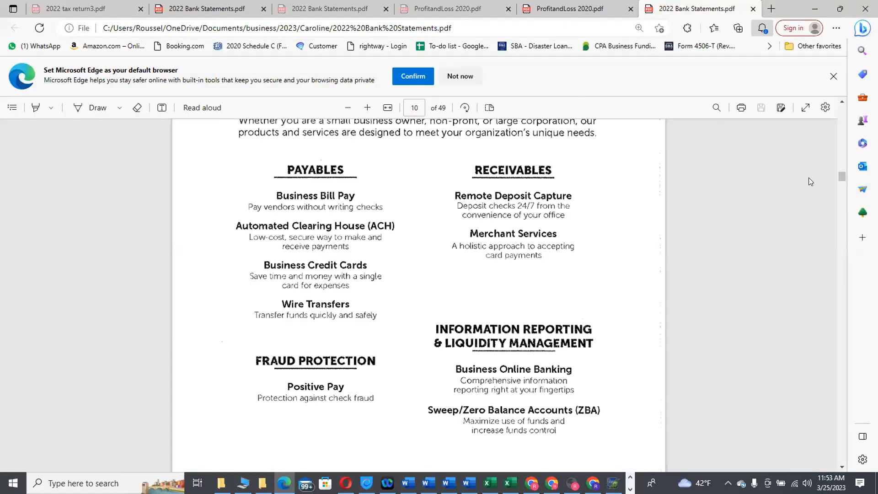
pyautogui.moveTo(840, 178); pyautogui.dragTo(838, 100)
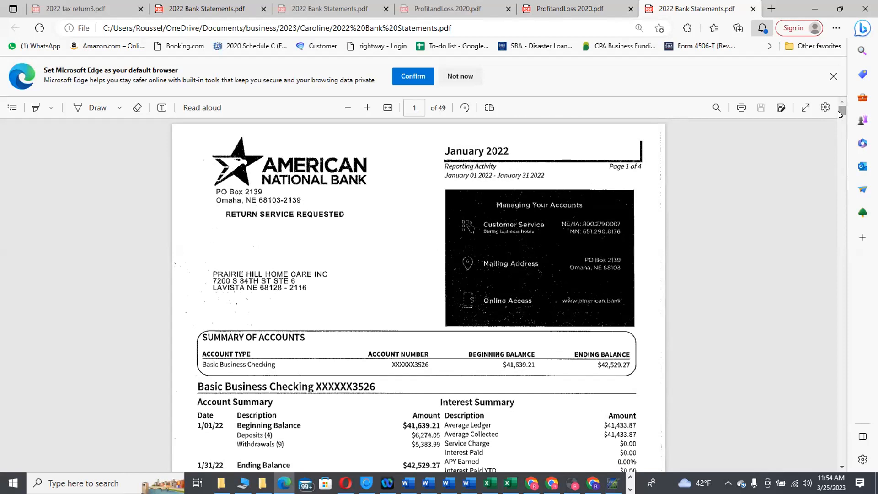
pyautogui.moveTo(843, 109); pyautogui.dragTo(842, 110)
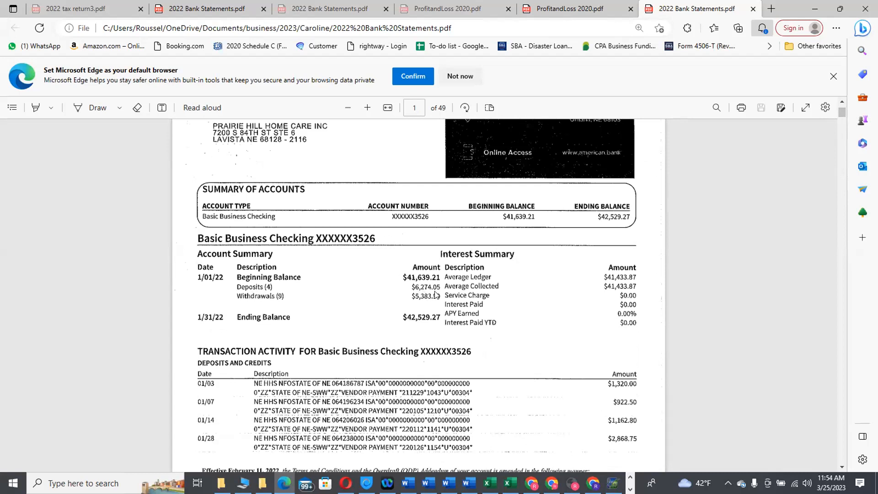
# - Return to the expenses tracker in Chrome and enlarge the browser zoom to 150%
pyautogui.hotkey('alt', 'Tab')
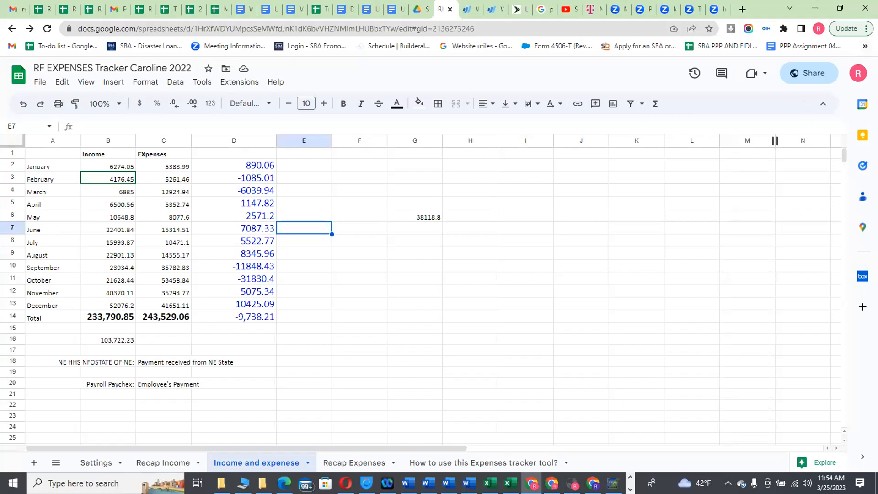
pyautogui.click(867, 28)
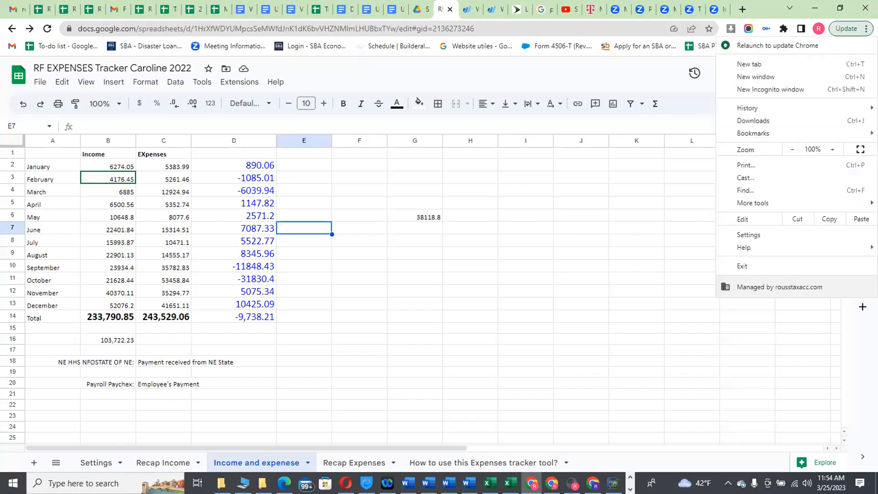
pyautogui.click(832, 150)
pyautogui.click(832, 150)
pyautogui.click(832, 150)
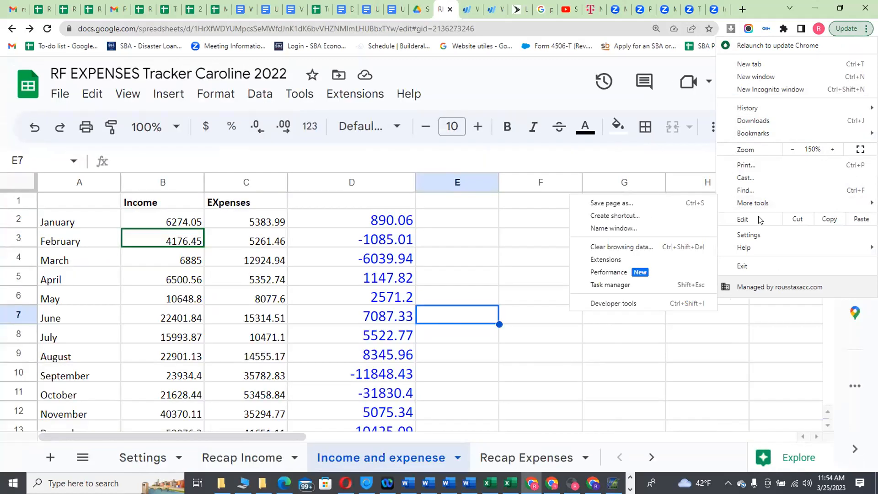
pyautogui.click(528, 322)
pyautogui.click(529, 322)
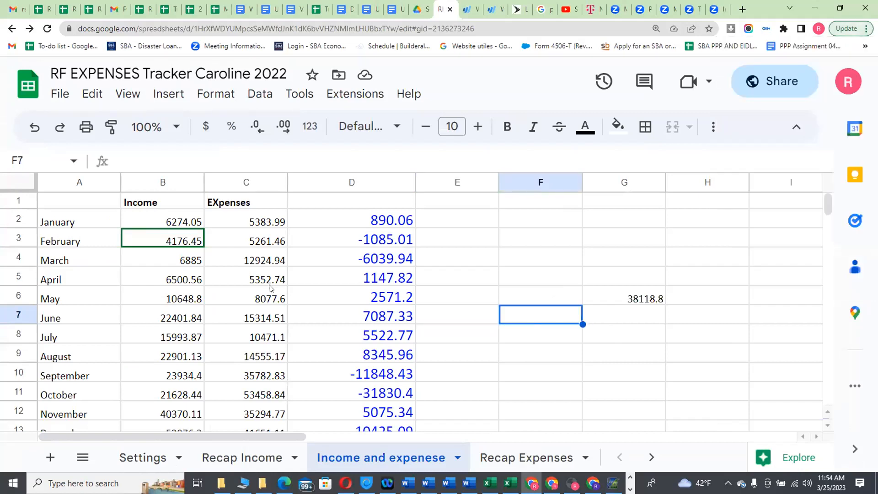
# - Compare January's income and expenses in the tracker with the deposits and withdrawals on the bank statement, and check the difference in D2
pyautogui.click(172, 221)
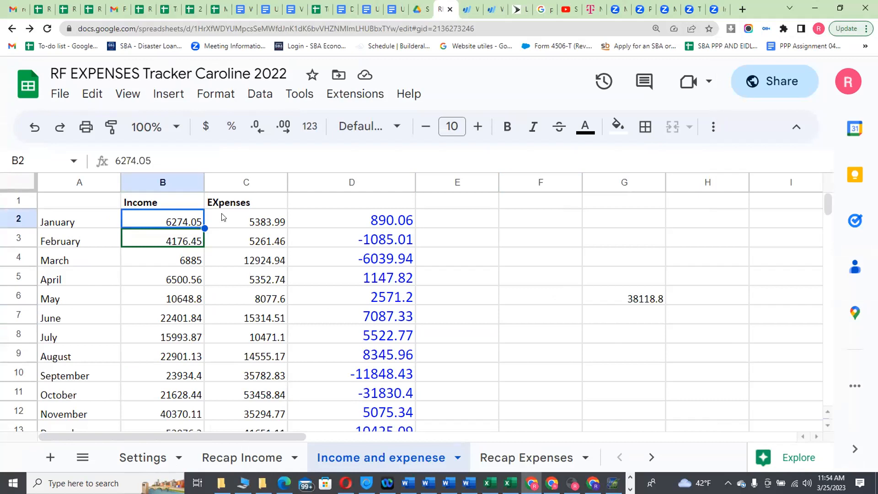
pyautogui.hotkey('alt', 'Tab')
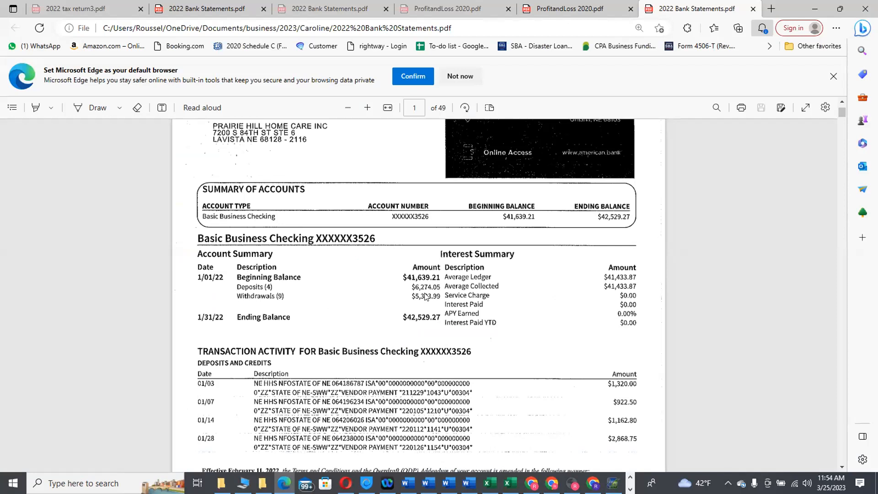
pyautogui.hotkey('alt', 'Tab')
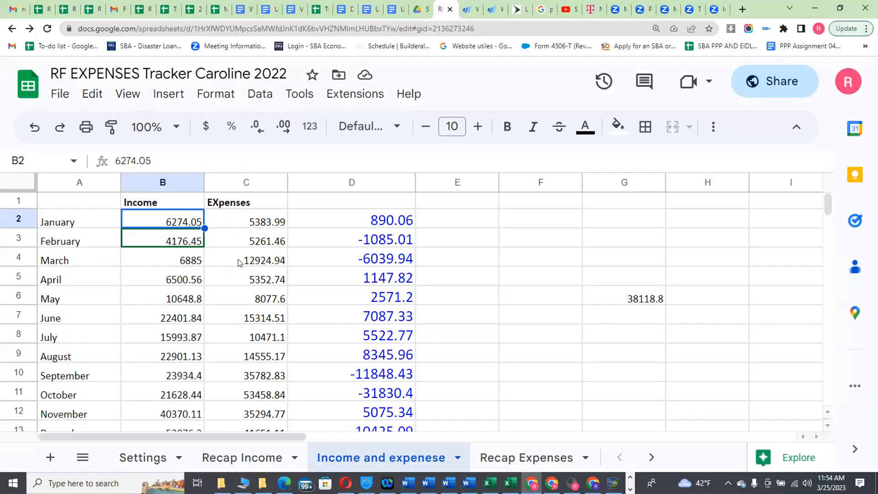
pyautogui.hotkey('alt', 'Tab')
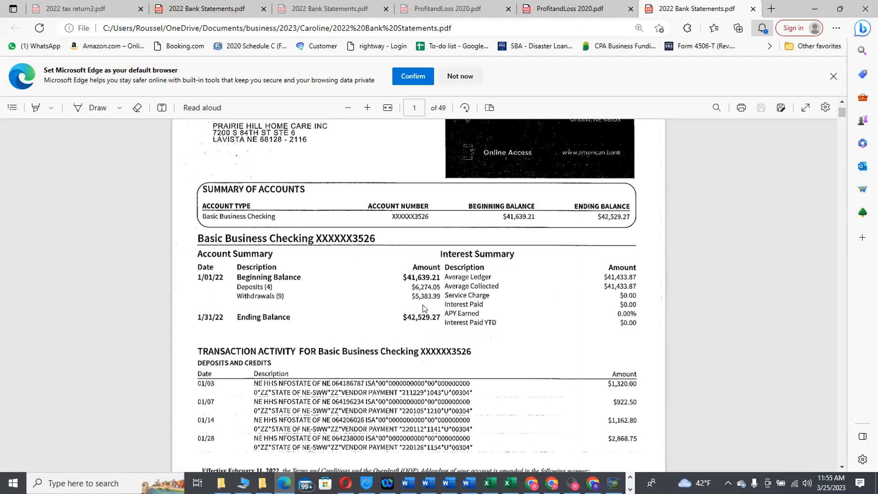
pyautogui.hotkey('alt', 'Tab')
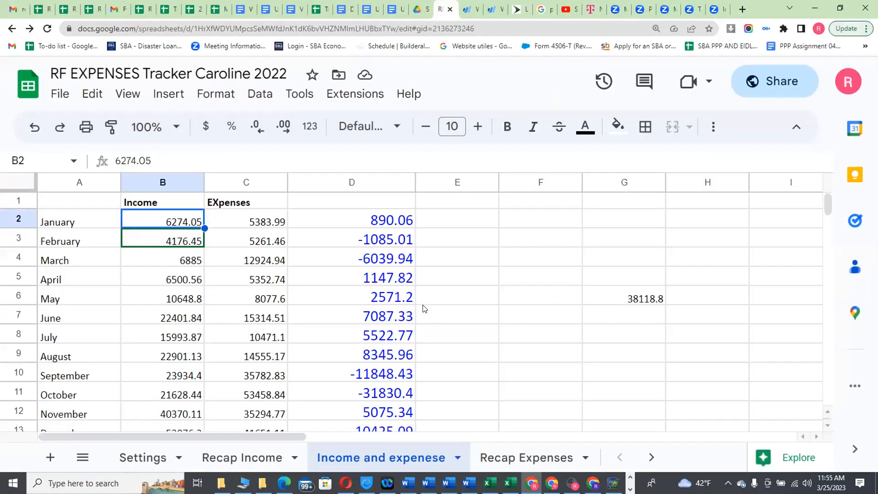
pyautogui.click(256, 223)
pyautogui.click(382, 223)
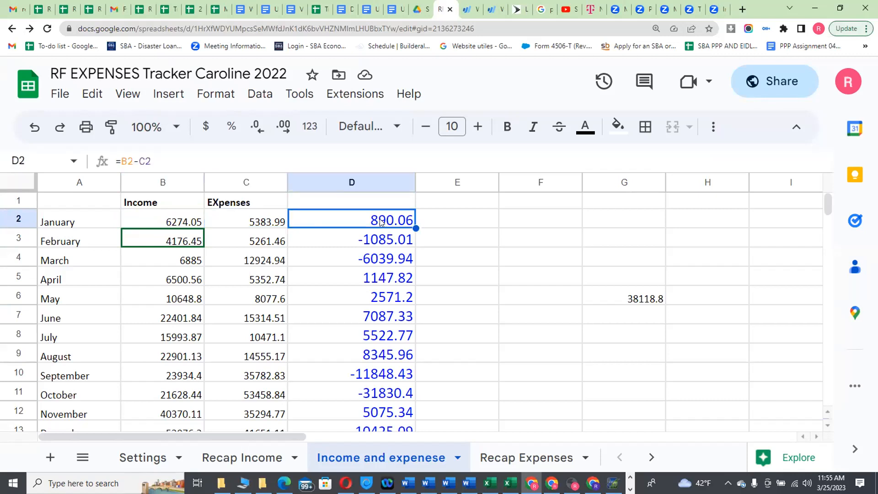
# - Enter NET as the header of the difference column in D1
pyautogui.click(357, 199)
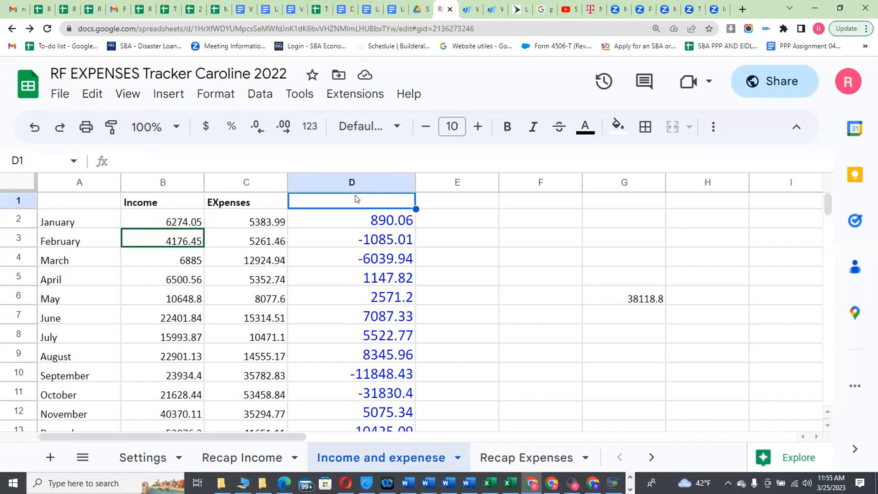
pyautogui.write('ret')
pyautogui.press('BackSpace')
pyautogui.press('BackSpace')
pyautogui.press('BackSpace')
pyautogui.write('NET')
pyautogui.press('Return')
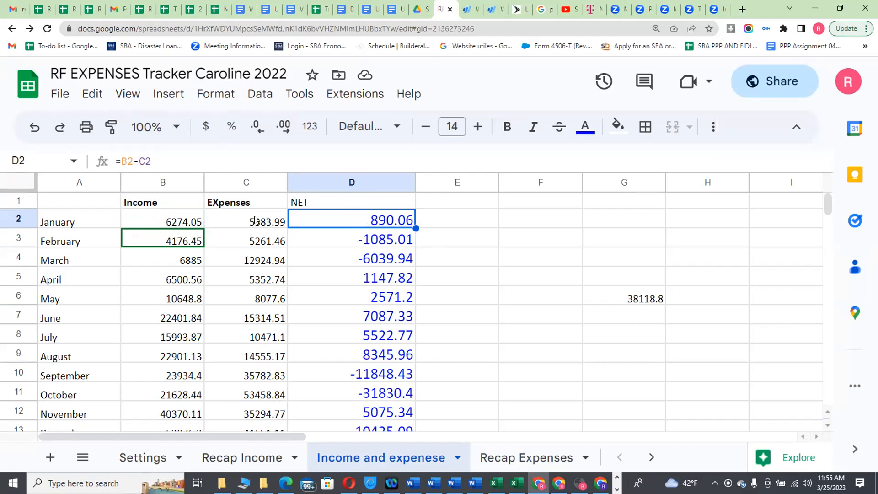
# - Examine January's income, expenses and net formula in B2, C2 and D2
pyautogui.click(184, 219)
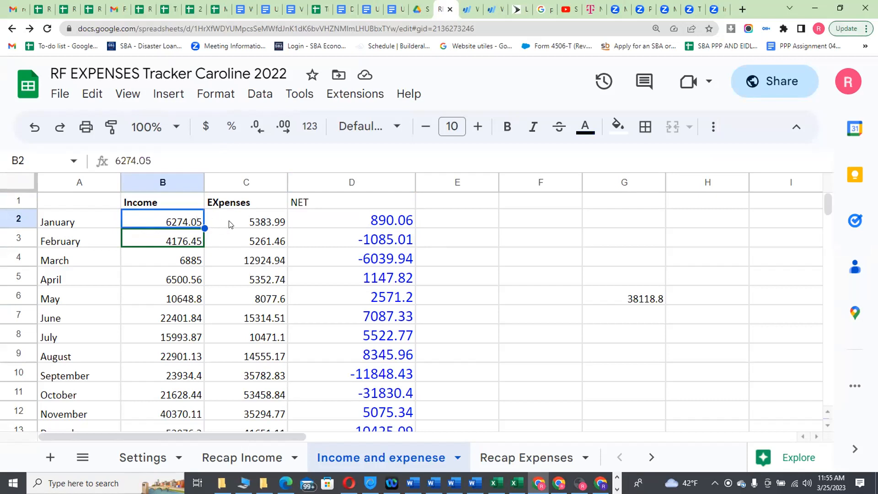
pyautogui.click(257, 221)
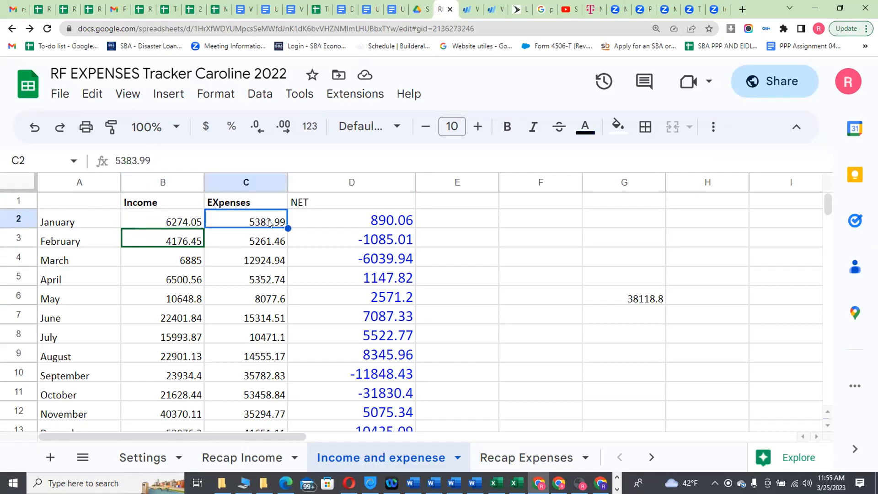
pyautogui.click(393, 217)
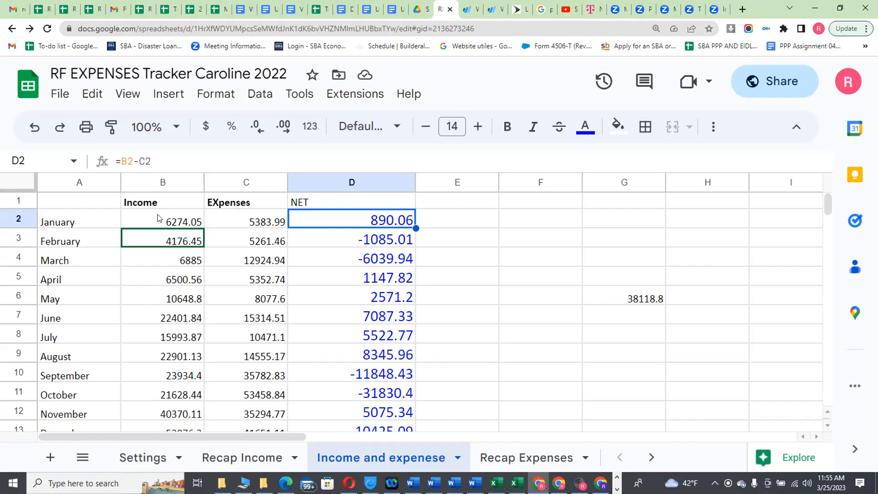
pyautogui.hotkey('alt', 'Tab')
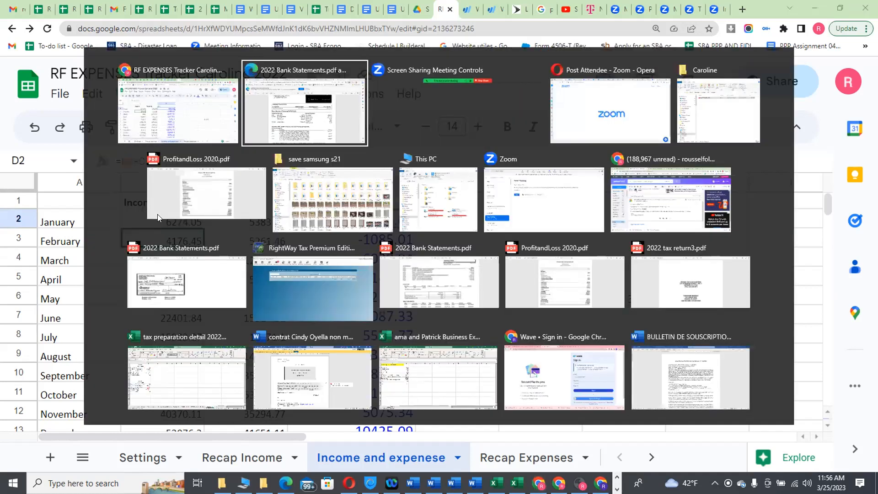
pyautogui.hotkey('alt', 'Tab')
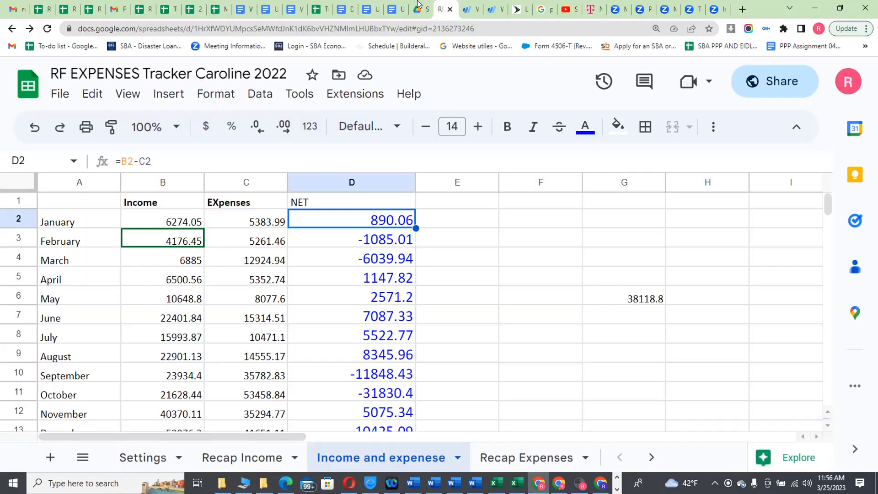
# - Switch to the client's Wave dashboard and open the Profit & Loss (Income Statement) report
pyautogui.click(489, 10)
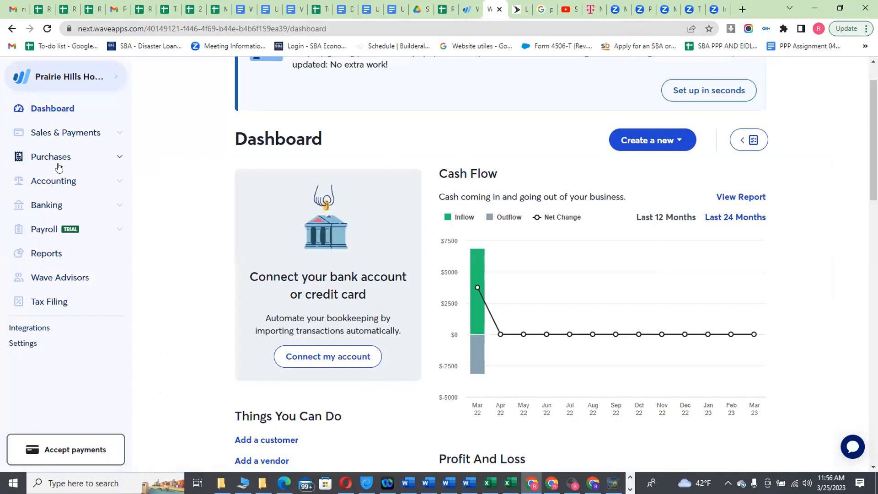
pyautogui.click(52, 256)
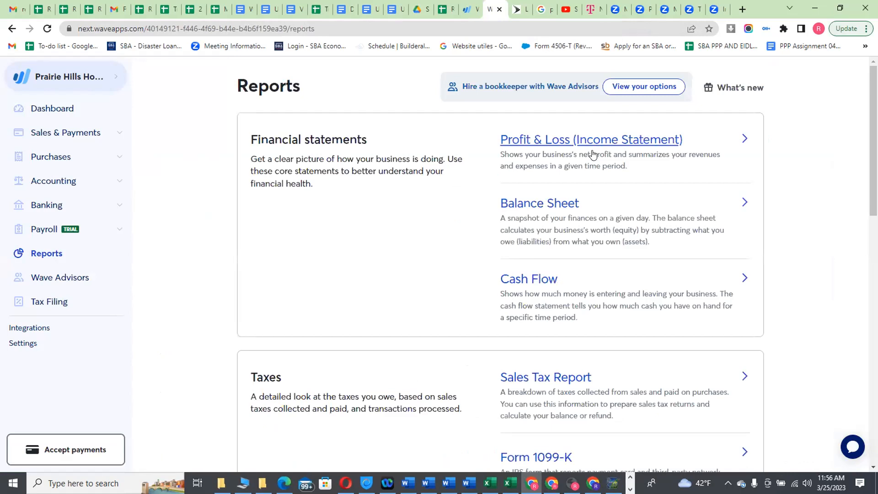
pyautogui.click(584, 137)
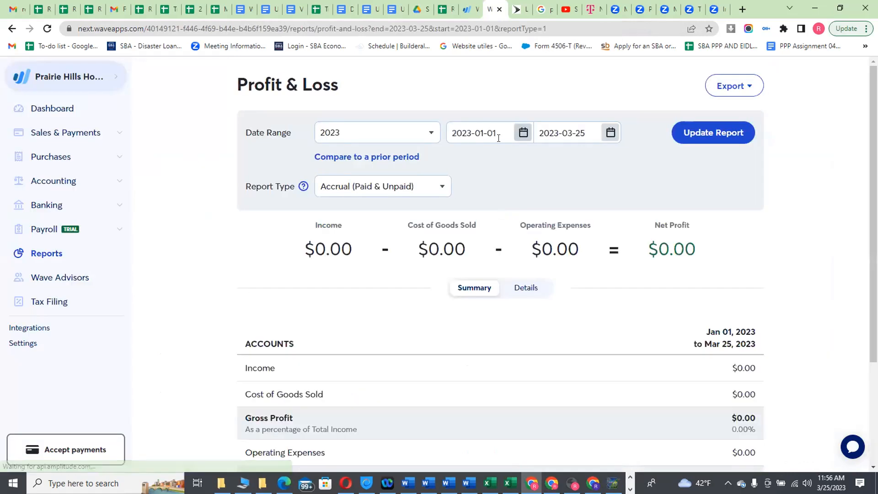
# - Set the Profit & Loss date range to January 2022 and update the report
pyautogui.click(430, 134)
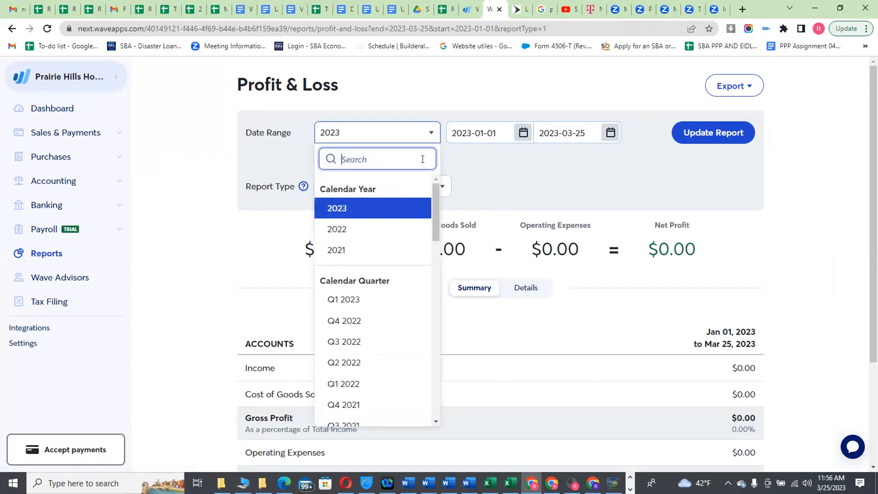
pyautogui.moveTo(436, 194); pyautogui.dragTo(423, 285)
pyautogui.scroll(-3, 424, 288)
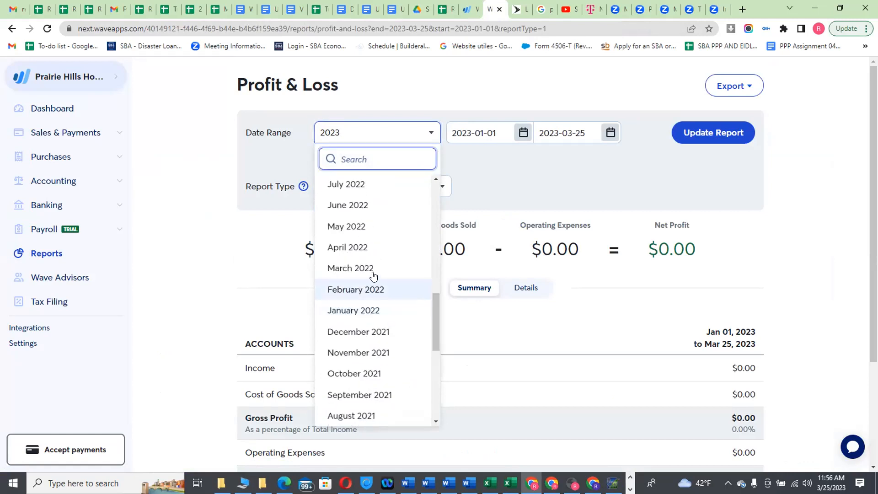
pyautogui.click(378, 319)
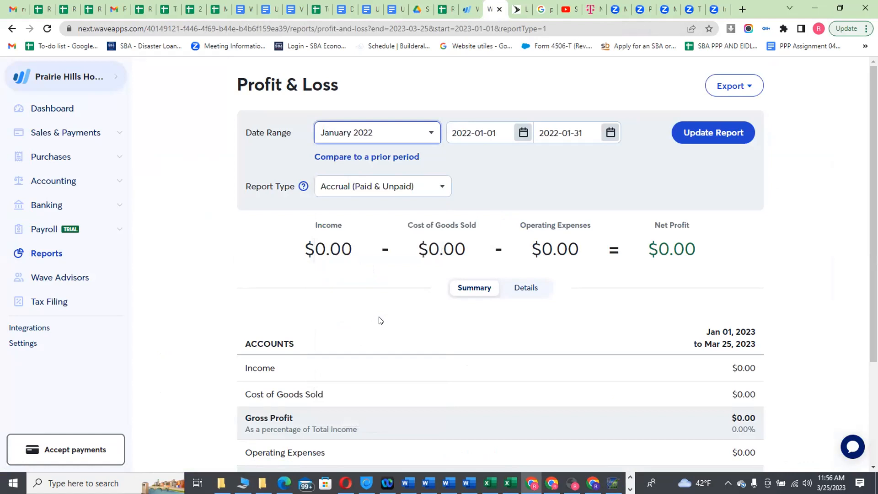
pyautogui.click(708, 133)
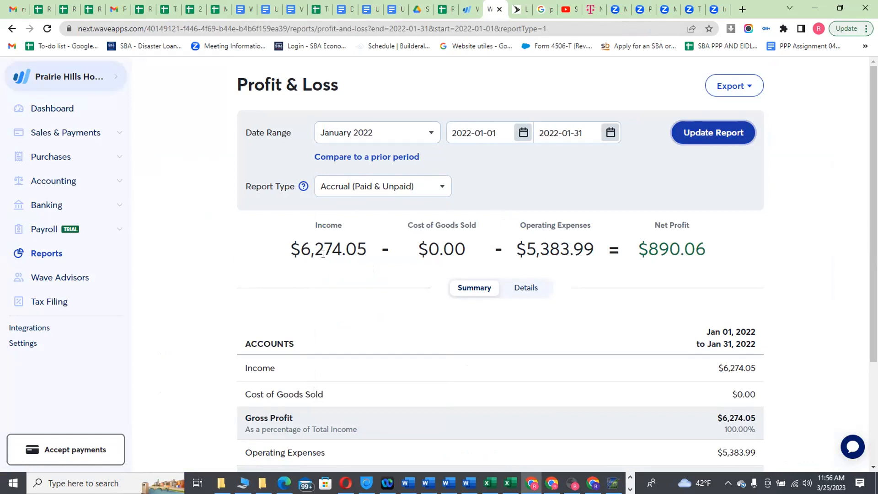
# - Detach the Wave Profit & Loss tab into its own browser window
pyautogui.hotkey('alt', 'Tab')
pyautogui.hotkey('alt', 'Tab')
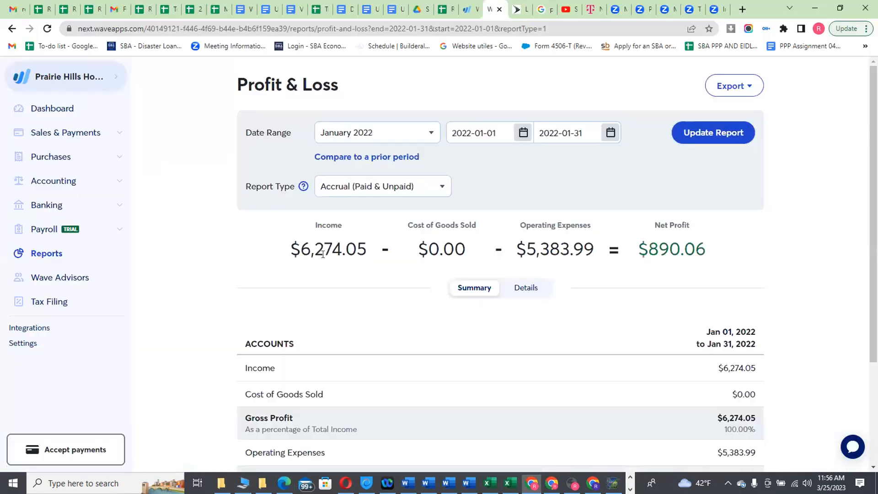
pyautogui.hotkey('alt', 'Tab')
pyautogui.hotkey('alt', 'Tab')
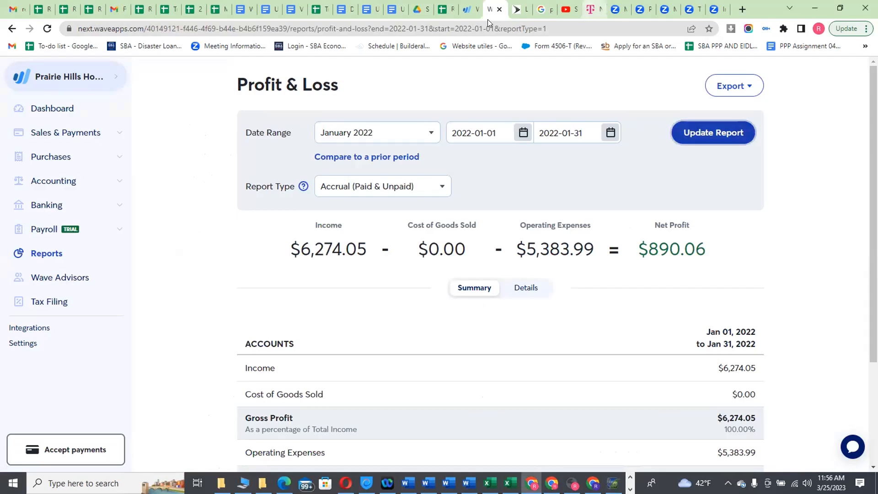
pyautogui.moveTo(490, 11); pyautogui.dragTo(440, 110)
pyautogui.click(627, 107)
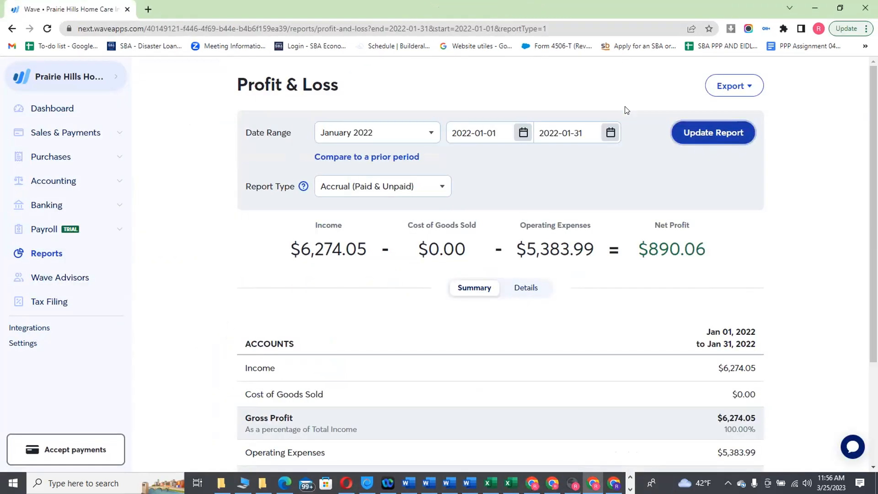
# - Return to the expenses tracker and compare January's income, expenses and net with the Wave Profit & Loss report
pyautogui.click(532, 483)
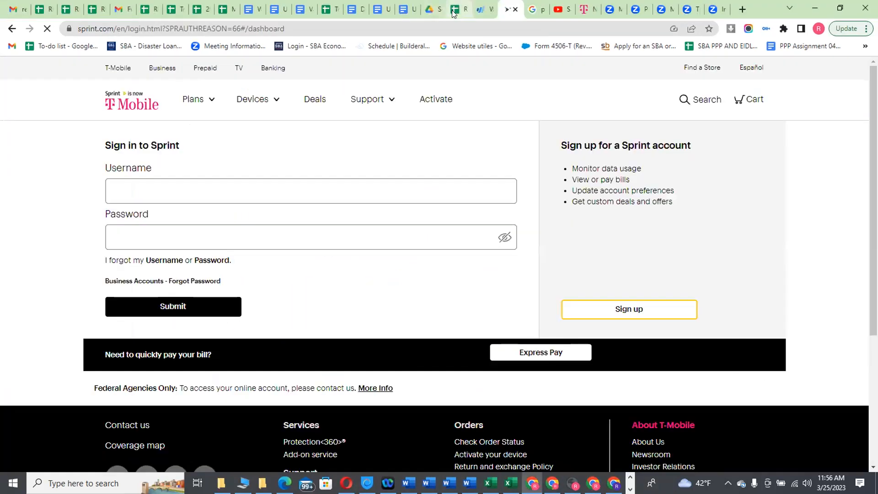
pyautogui.click(454, 13)
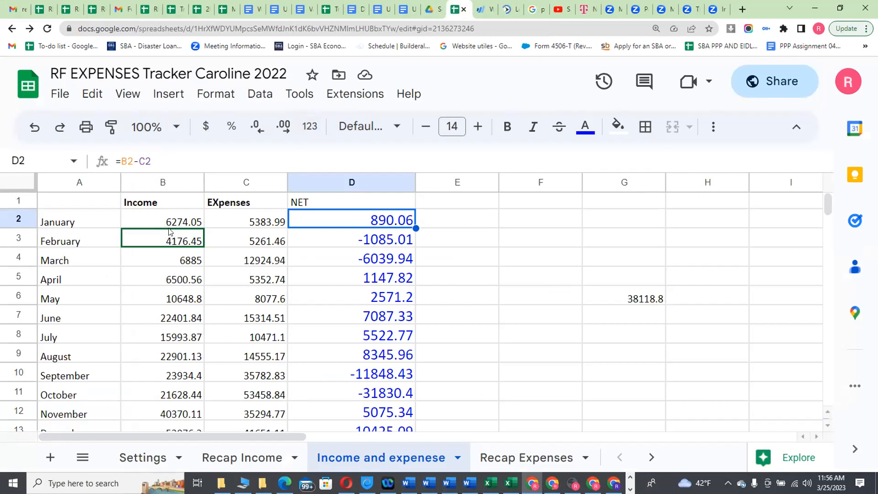
pyautogui.hotkey('alt', 'Tab')
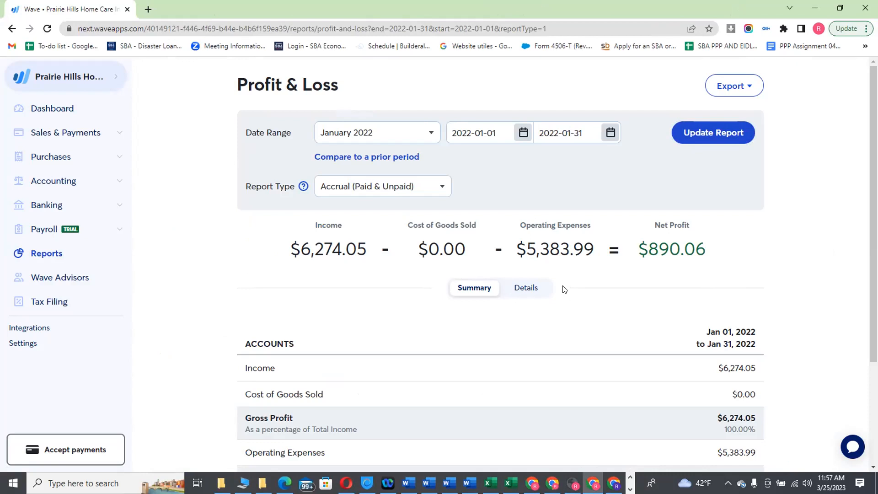
pyautogui.hotkey('alt', 'Tab')
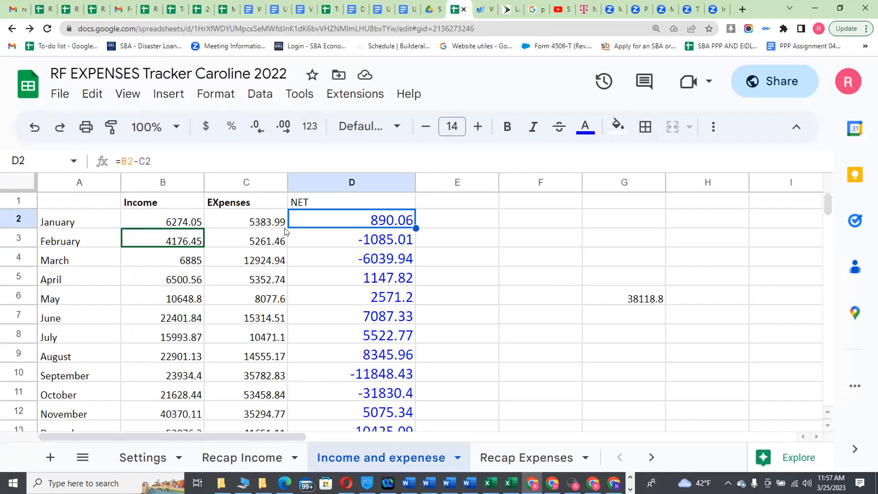
# - Compare the tracker's January income, expenses and net once more with Wave's January 2022 Profit & Loss report
pyautogui.hotkey('alt', 'Tab')
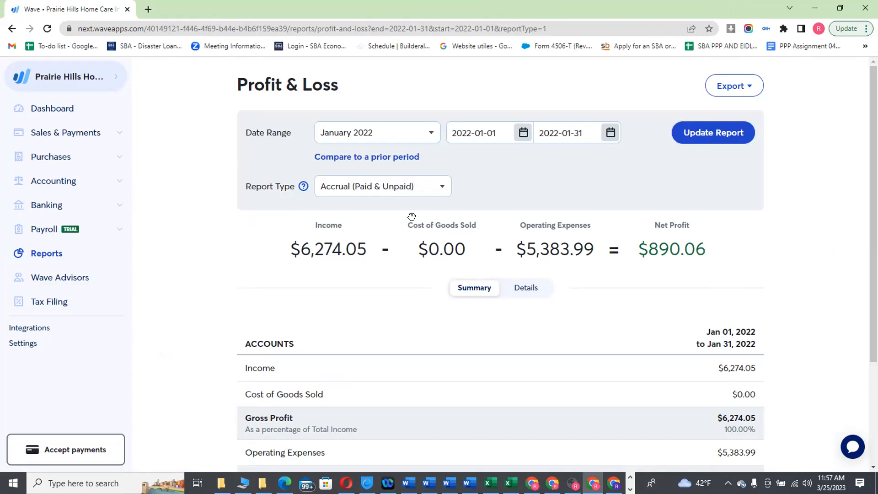
pyautogui.hotkey('alt', 'Tab')
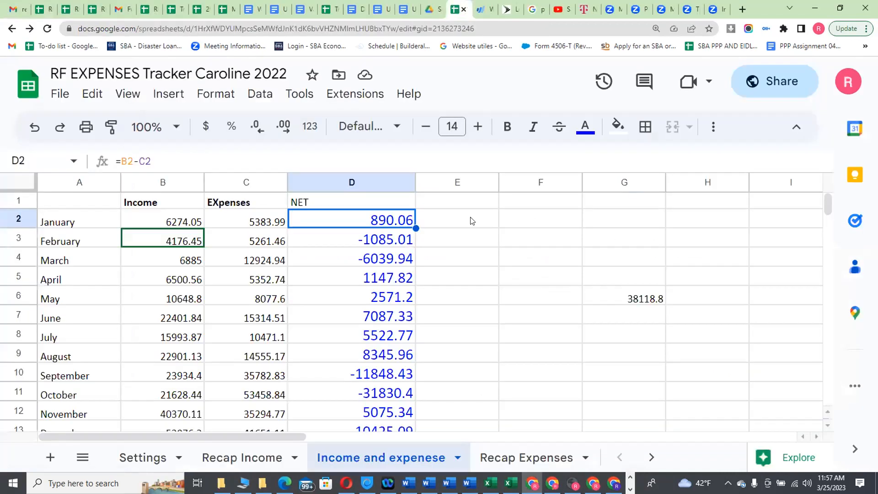
pyautogui.hotkey('alt', 'Tab')
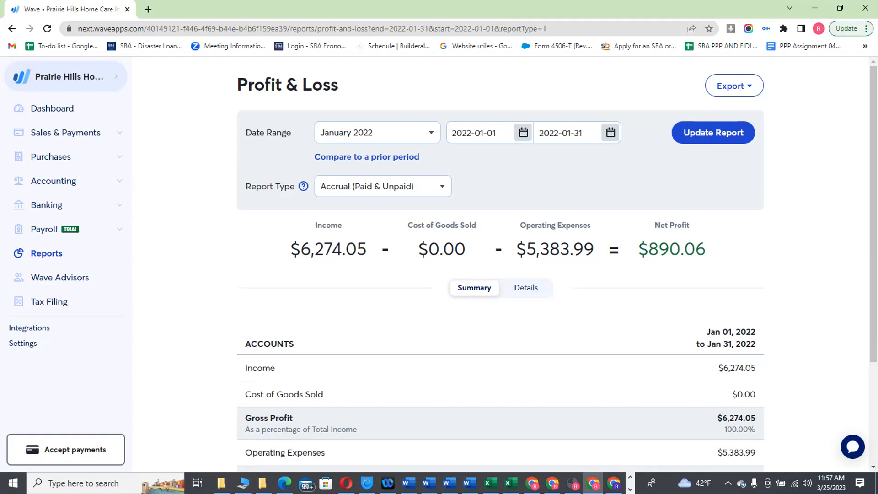
# - Show the January 2022 Profit & Loss in detailed view and review its income and operating expense accounts
pyautogui.scroll(-1, 841, 184)
pyautogui.scroll(-2, 855, 223)
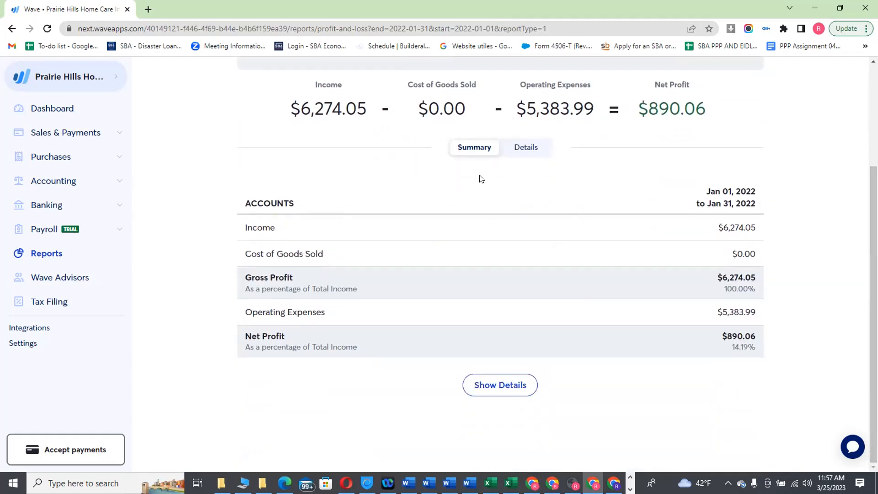
pyautogui.click(526, 147)
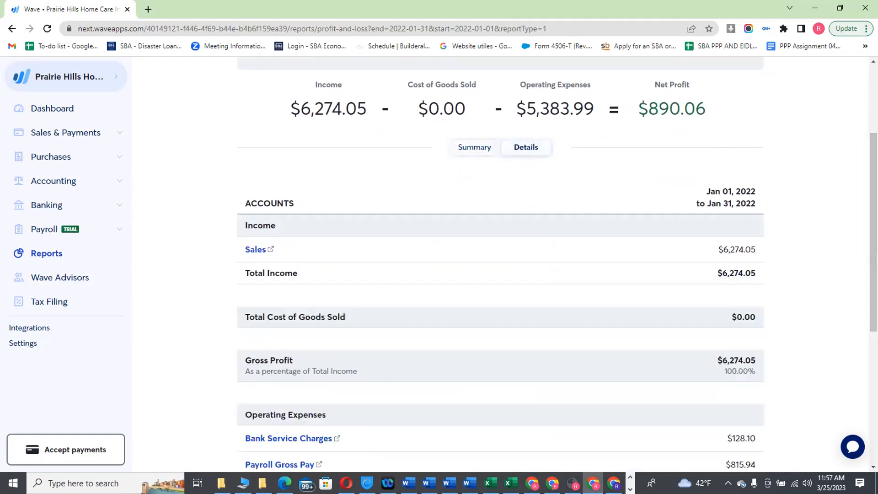
pyautogui.scroll(-4, 859, 283)
pyautogui.scroll(-2, 859, 282)
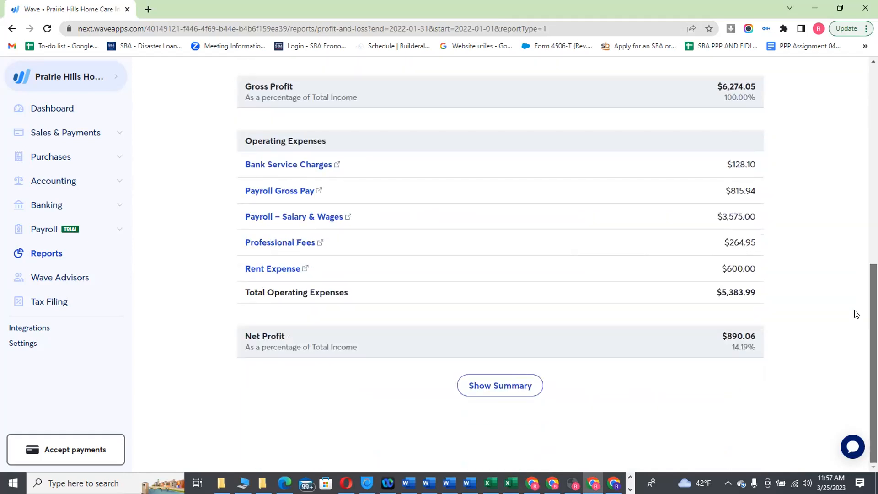
pyautogui.scroll(6, 859, 272)
pyautogui.scroll(2, 558, 261)
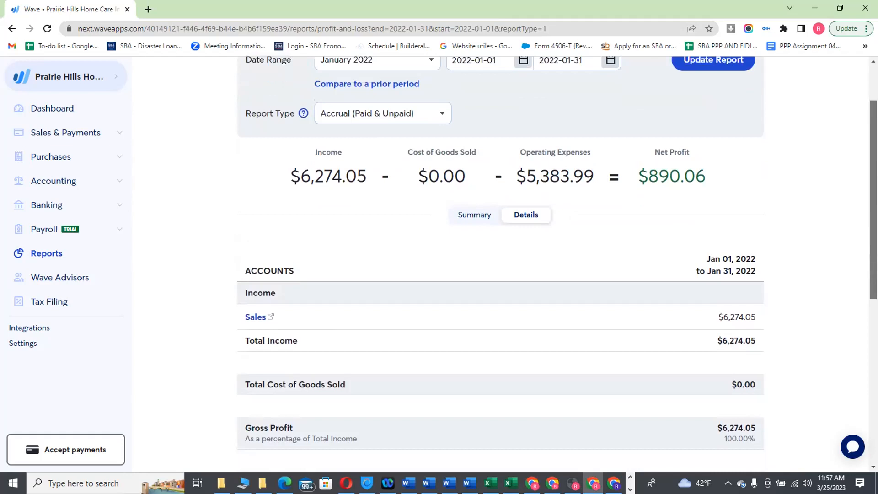
pyautogui.scroll(2, 557, 264)
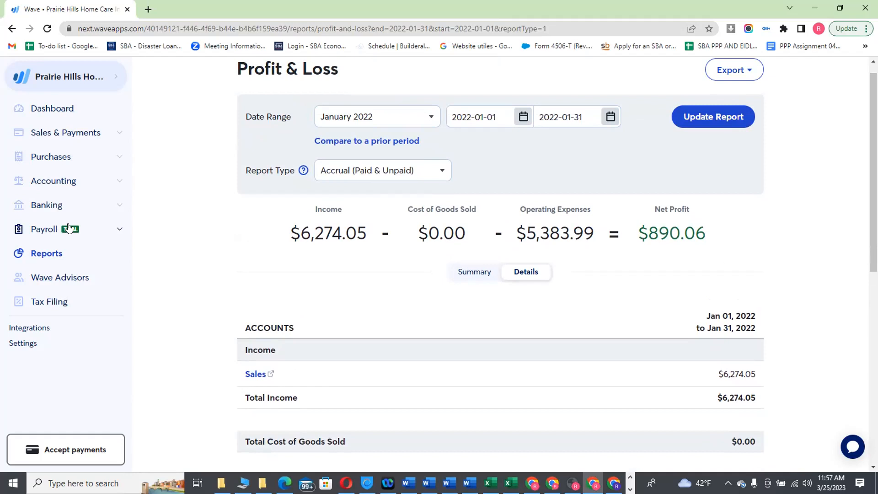
# - Open Wave's accounting transactions and set the filter's transaction type to Deposit
pyautogui.click(89, 181)
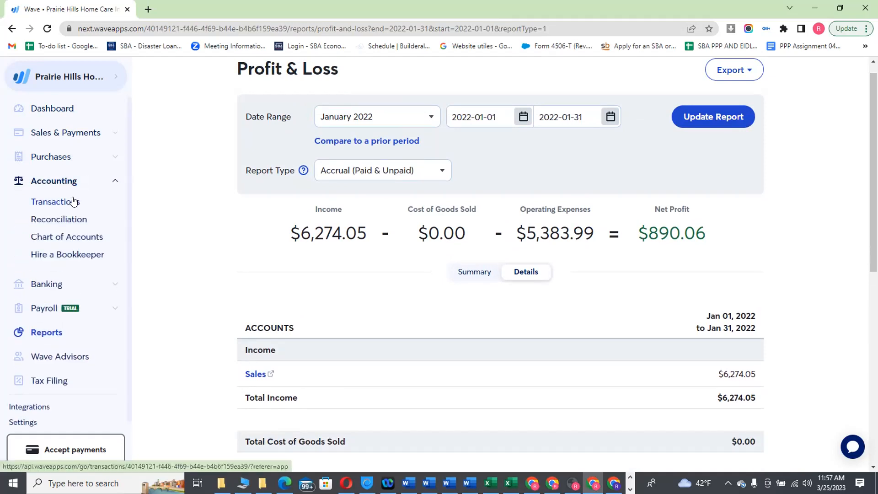
pyautogui.click(73, 202)
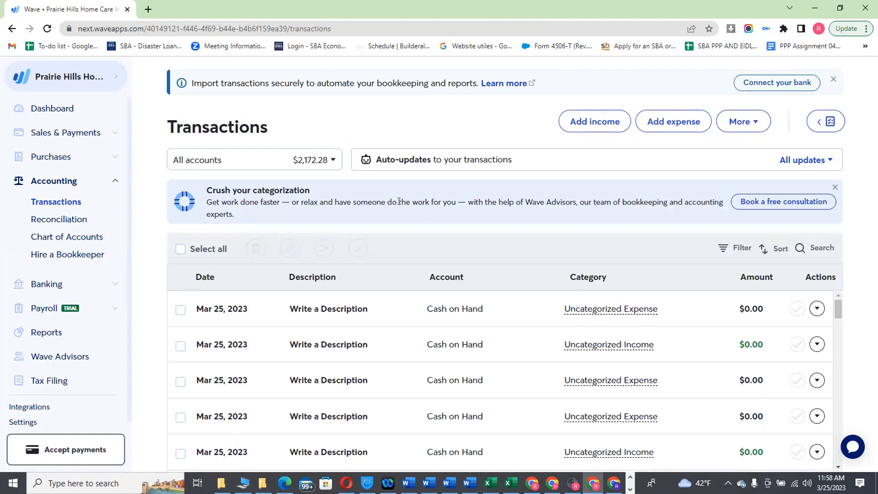
pyautogui.click(735, 249)
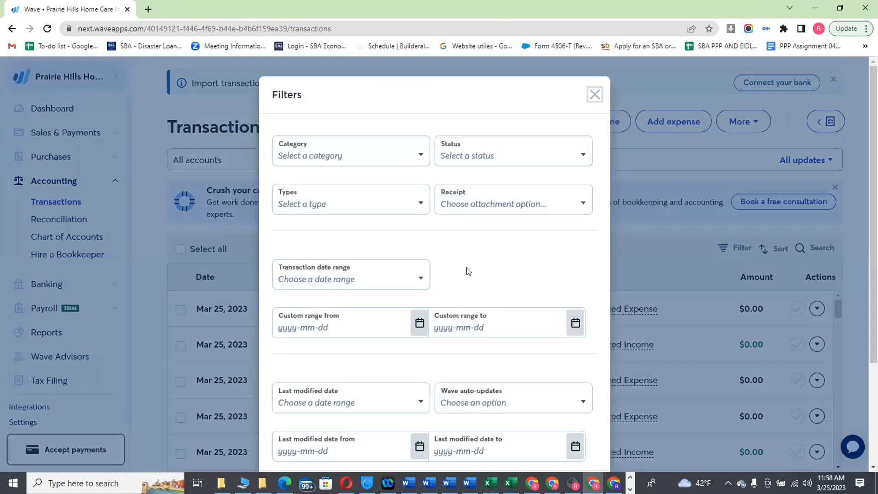
pyautogui.click(414, 202)
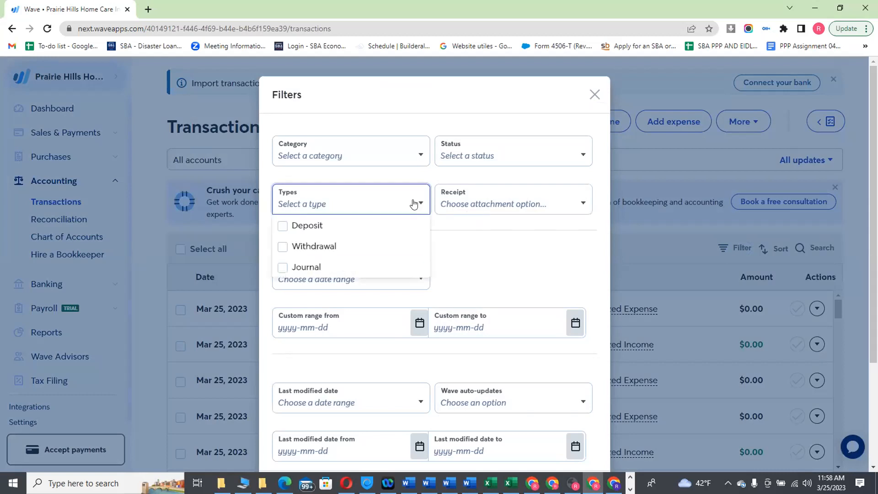
pyautogui.click(377, 229)
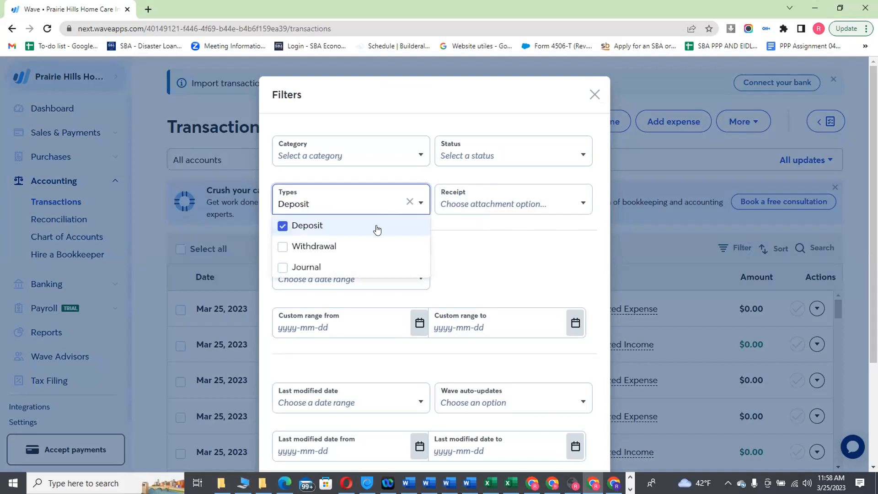
pyautogui.click(472, 252)
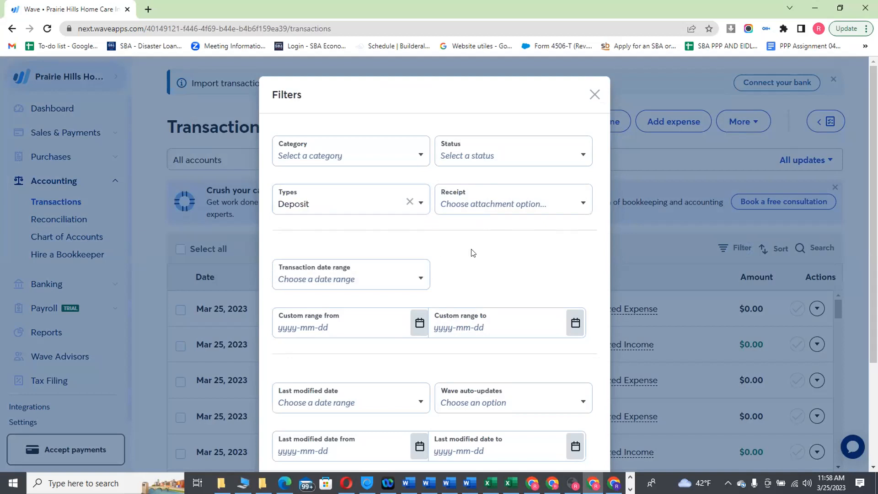
# - Set the filter's transaction date range to January 2022 and apply the filters
pyautogui.click(417, 279)
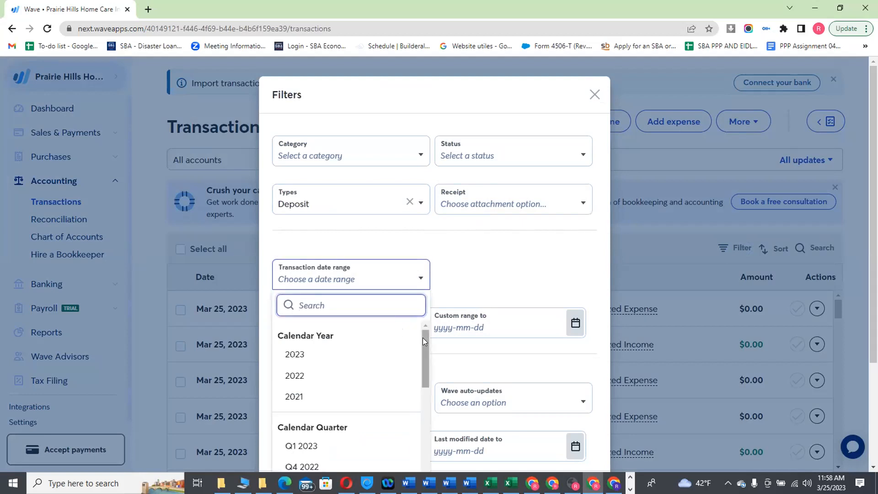
pyautogui.moveTo(422, 338); pyautogui.dragTo(421, 453)
pyautogui.click(351, 412)
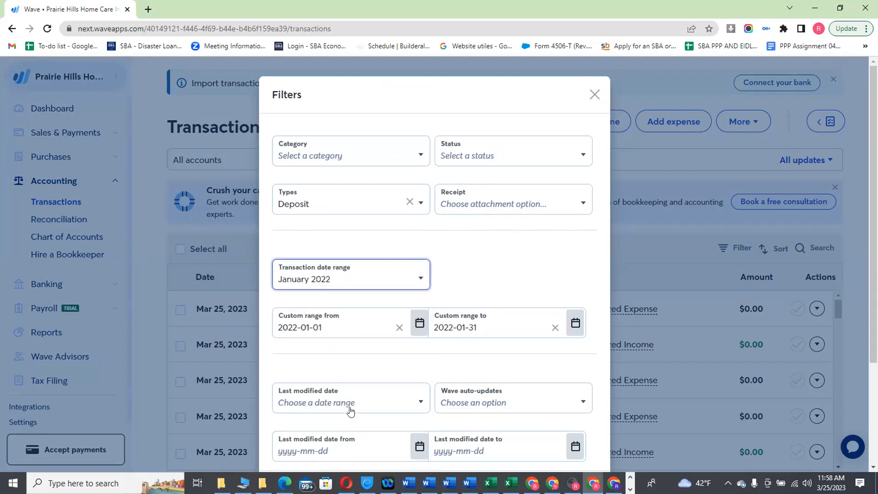
pyautogui.moveTo(874, 194); pyautogui.dragTo(874, 217)
pyautogui.scroll(-3, 857, 248)
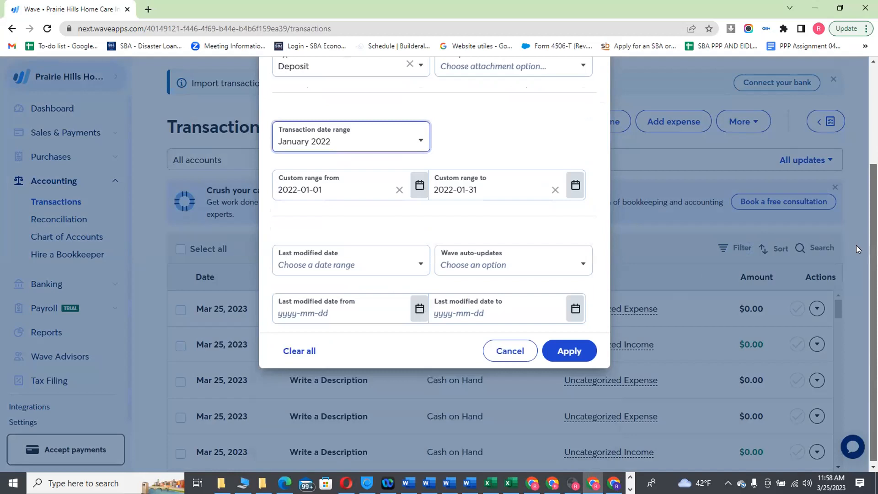
pyautogui.click(585, 342)
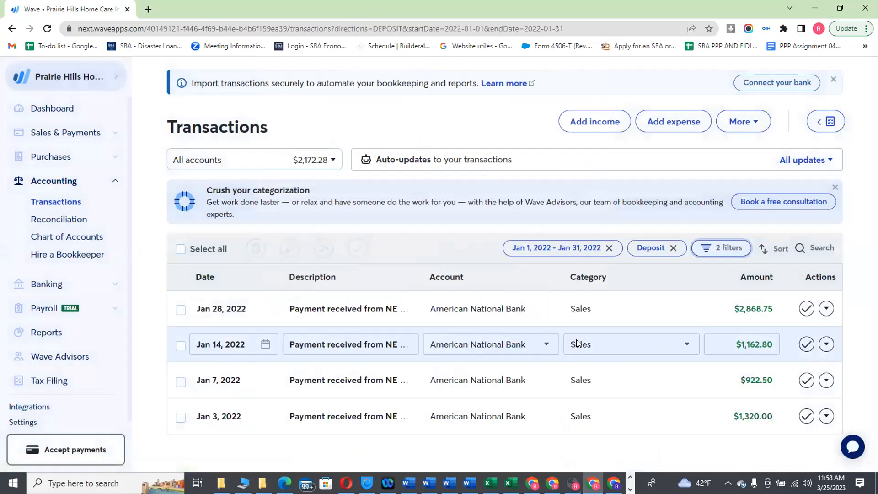
# - Switch to the 2022 bank statements PDF in Edge and review the January deposits and credits
pyautogui.hotkey('alt', 'Tab')
pyautogui.hotkey('alt', 'Tab')
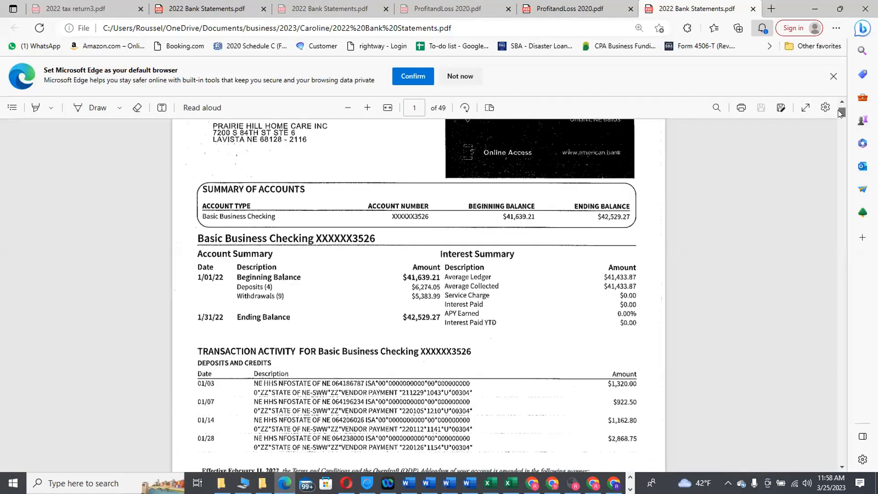
pyautogui.moveTo(838, 110); pyautogui.dragTo(838, 112)
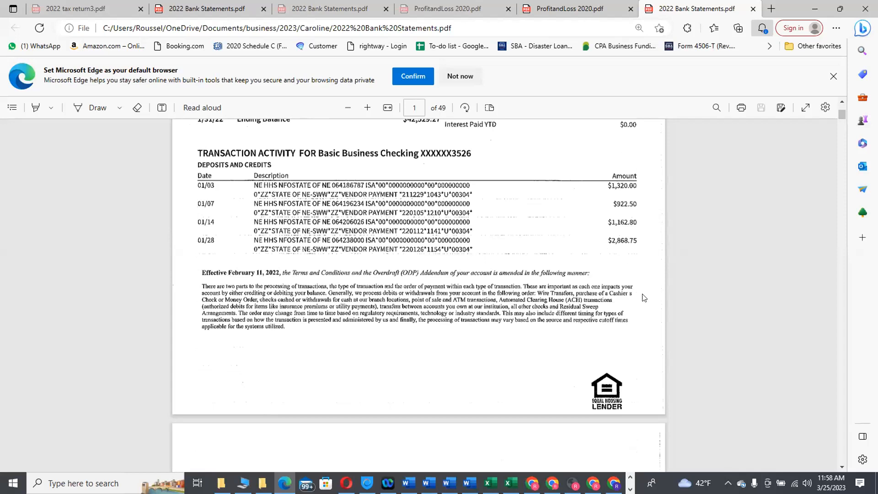
# - Return to Wave and sort the filtered January deposits by date from oldest to newest
pyautogui.hotkey('alt', 'Tab')
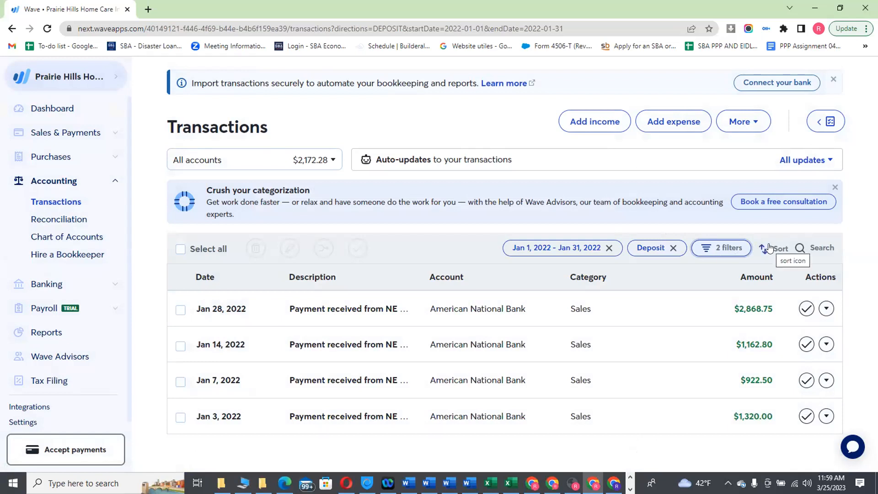
pyautogui.click(770, 247)
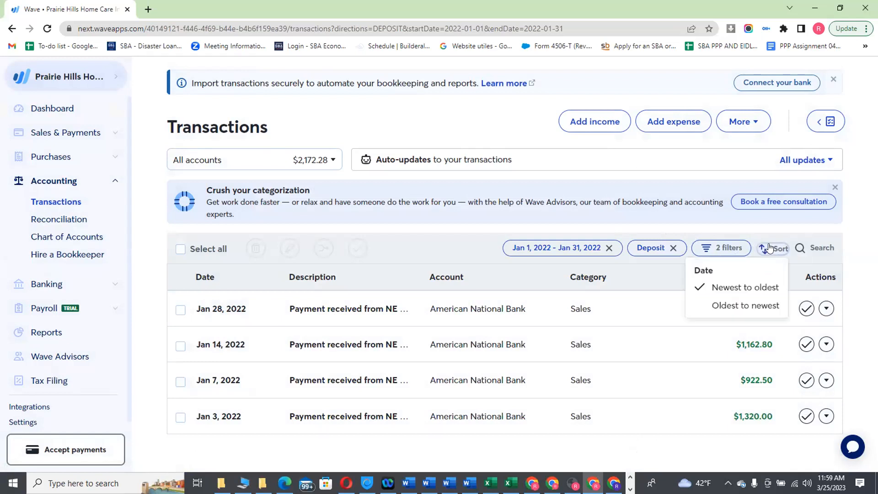
pyautogui.click(742, 306)
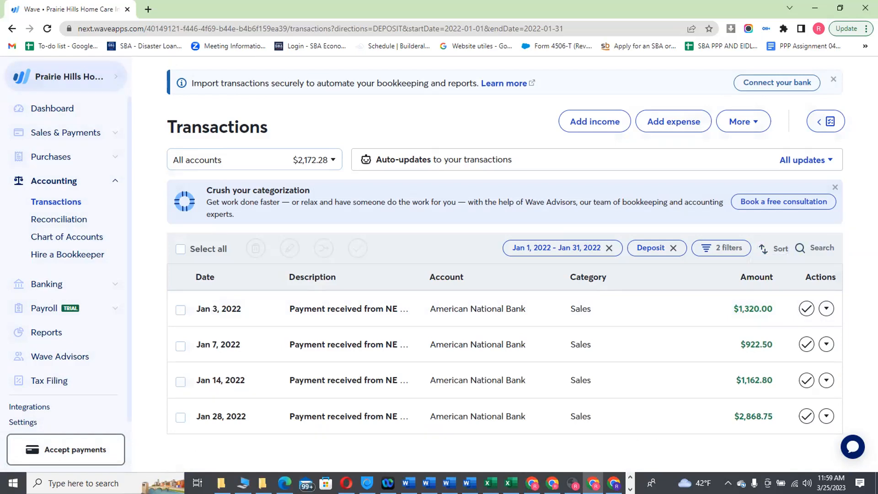
# - Shrink the Wave and bank statement windows and place them side by side
pyautogui.click(840, 9)
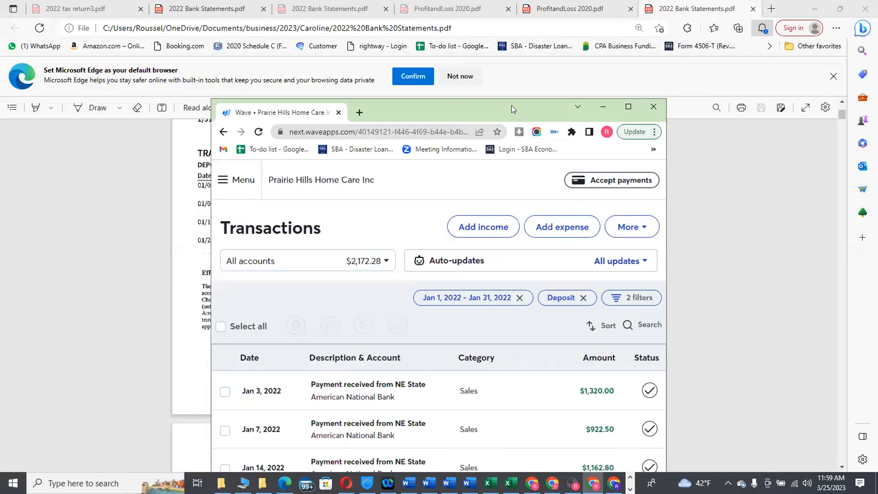
pyautogui.moveTo(477, 107); pyautogui.dragTo(280, 24)
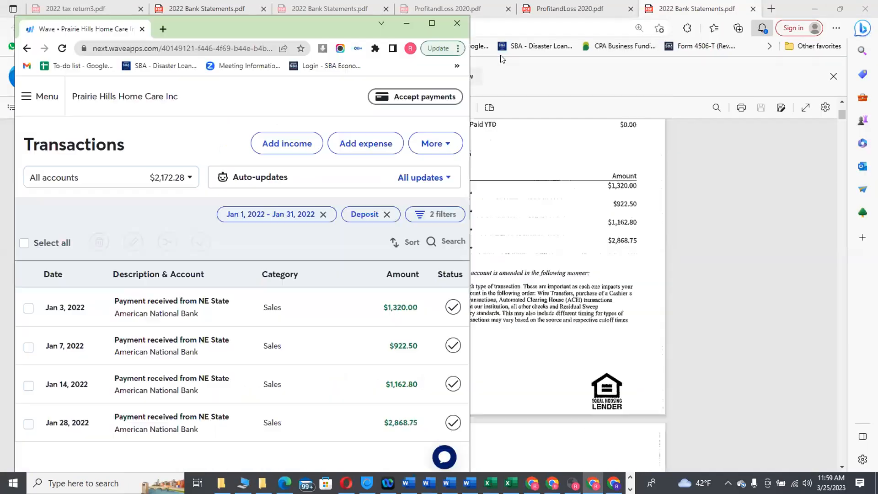
pyautogui.click(612, 74)
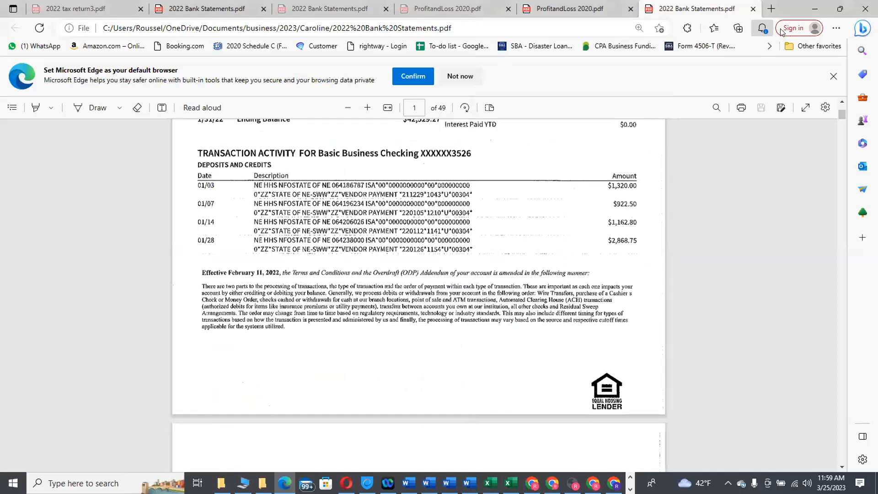
pyautogui.click(840, 9)
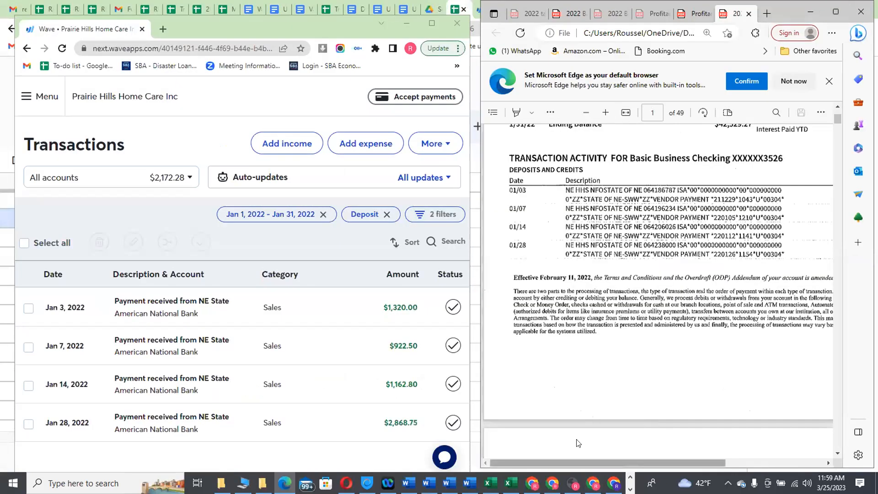
# - Adjust the window widths and statement zoom so its deposit amounts show beside Wave's, and compare the January deposits
pyautogui.hscroll(1, 577, 443)
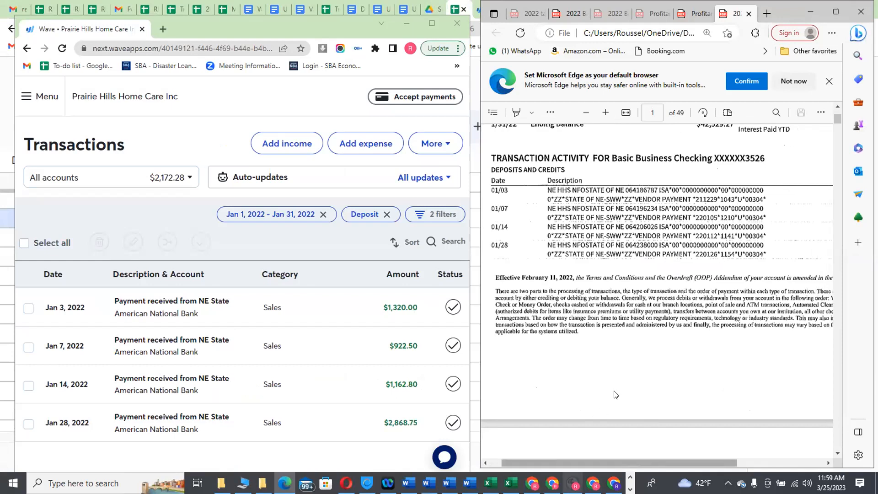
pyautogui.click(587, 115)
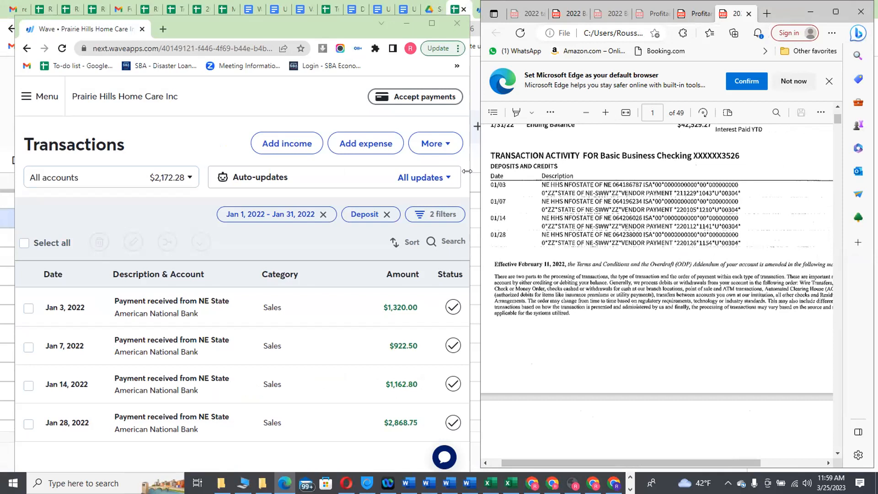
pyautogui.moveTo(467, 172); pyautogui.dragTo(455, 172)
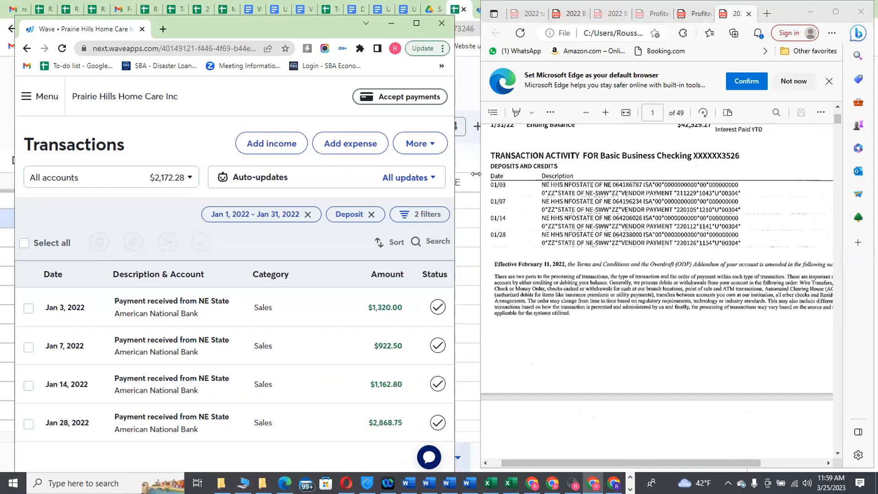
pyautogui.moveTo(476, 174); pyautogui.dragTo(443, 174)
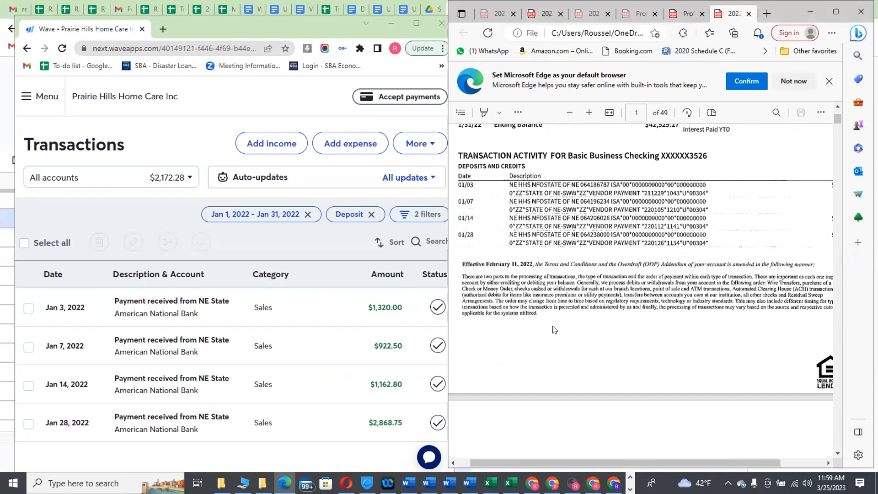
pyautogui.click(568, 114)
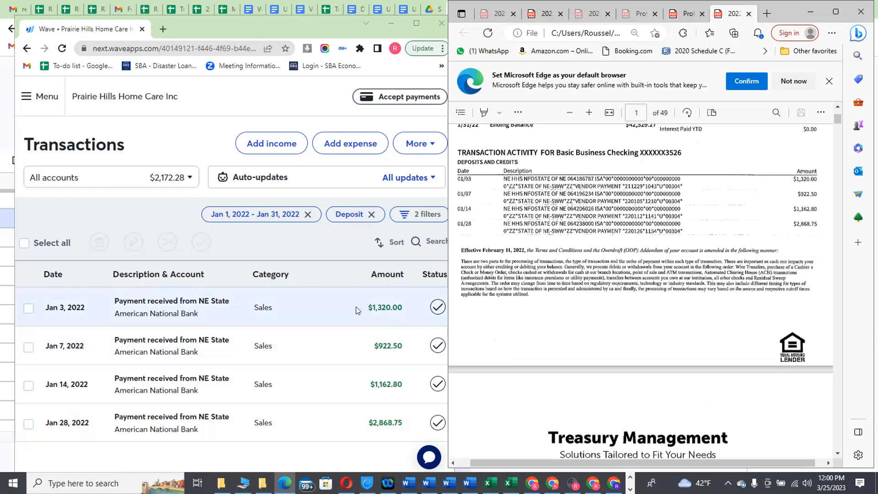
# - Enlarge the Wave window and edit the January 3 deposit, setting its amount to 1,340.00 and saving the transaction
pyautogui.click(416, 23)
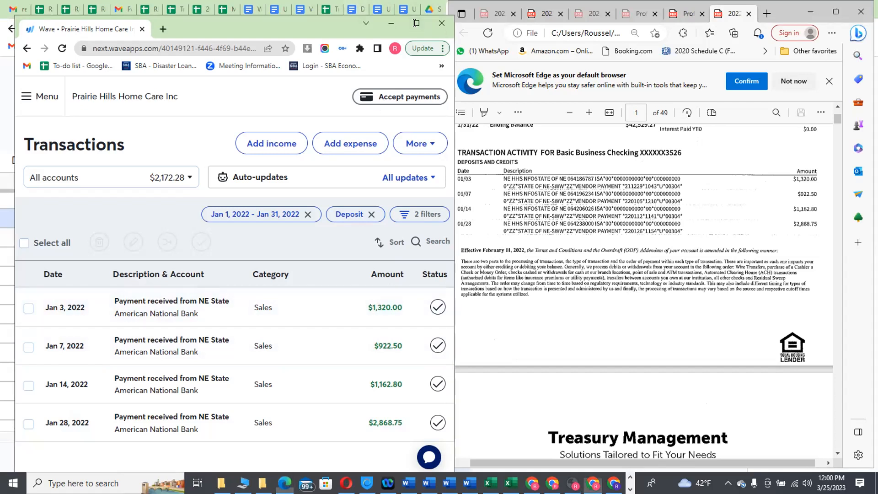
pyautogui.click(416, 22)
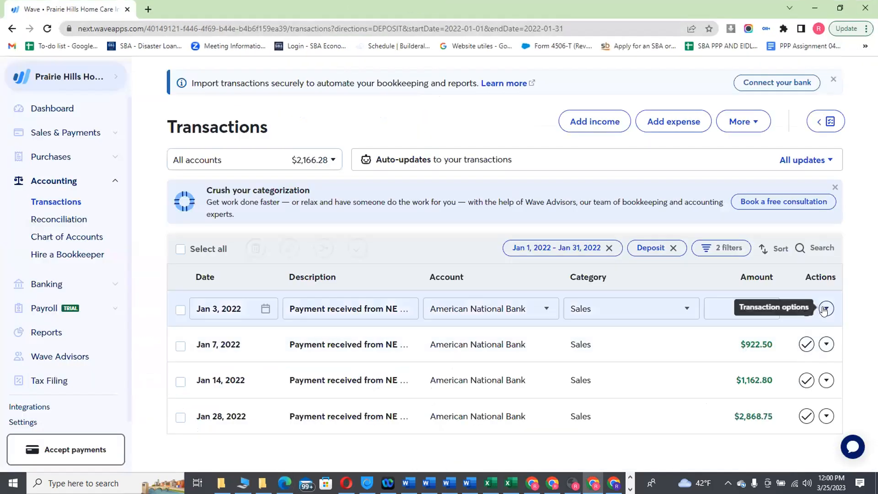
pyautogui.click(826, 309)
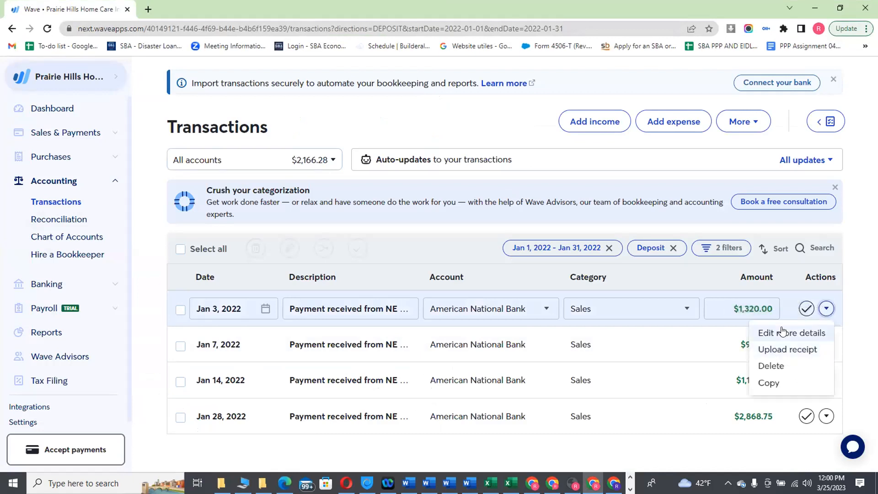
pyautogui.click(784, 333)
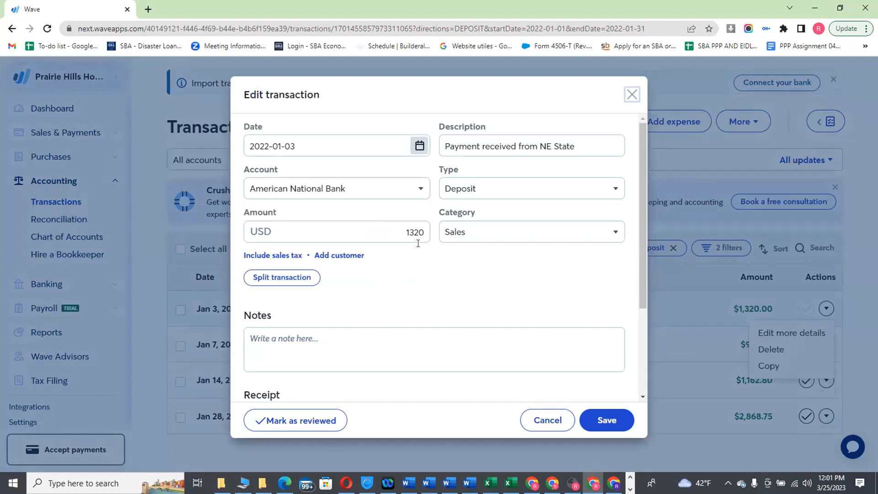
pyautogui.doubleClick(416, 232)
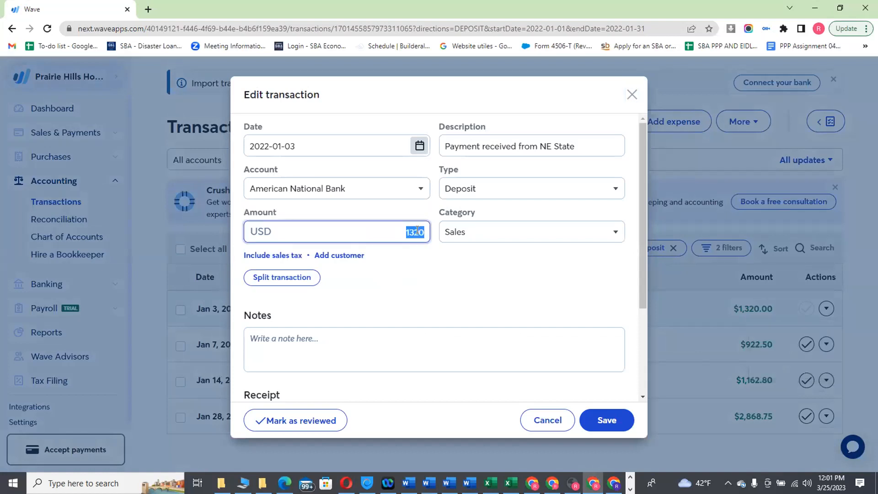
pyautogui.click(417, 230)
pyautogui.press('BackSpace')
pyautogui.write('40.00')
pyautogui.click(601, 419)
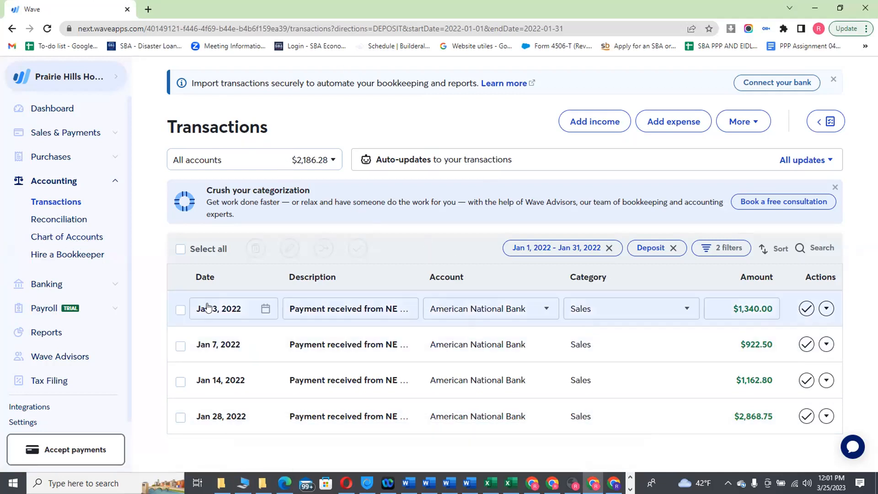
# - Open Wave's Profit & Loss report and update it for February 2022
pyautogui.click(67, 328)
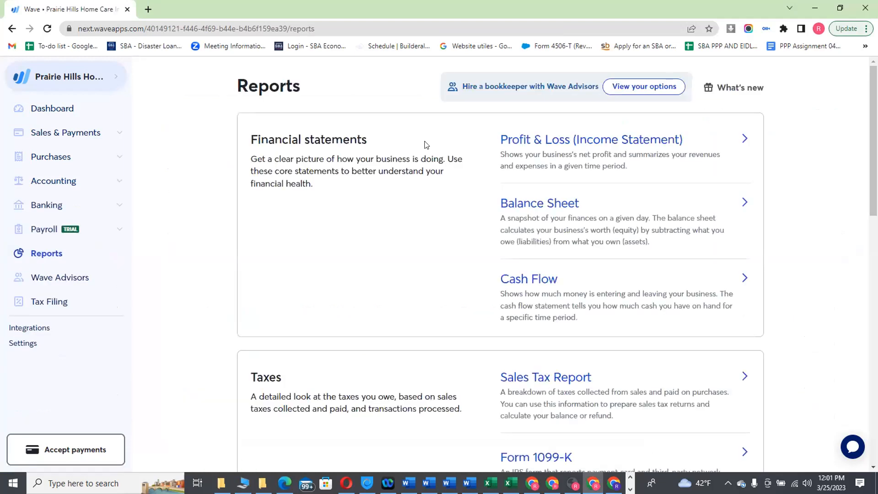
pyautogui.click(584, 140)
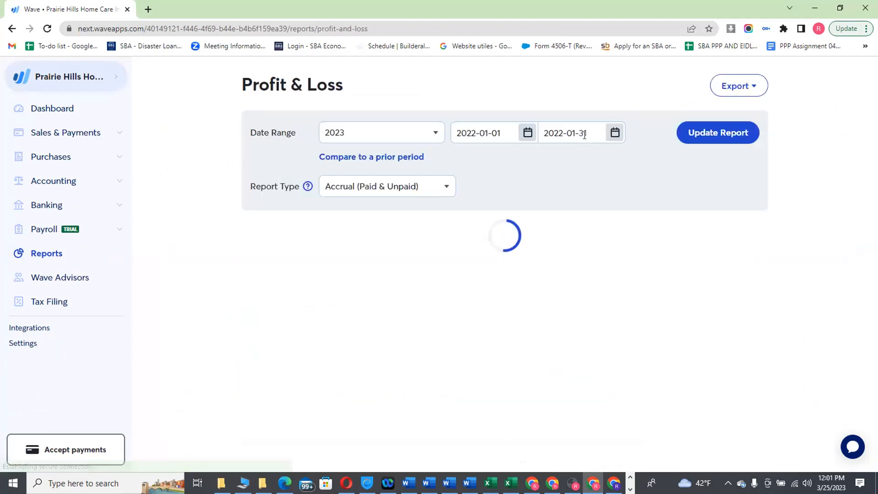
pyautogui.click(421, 132)
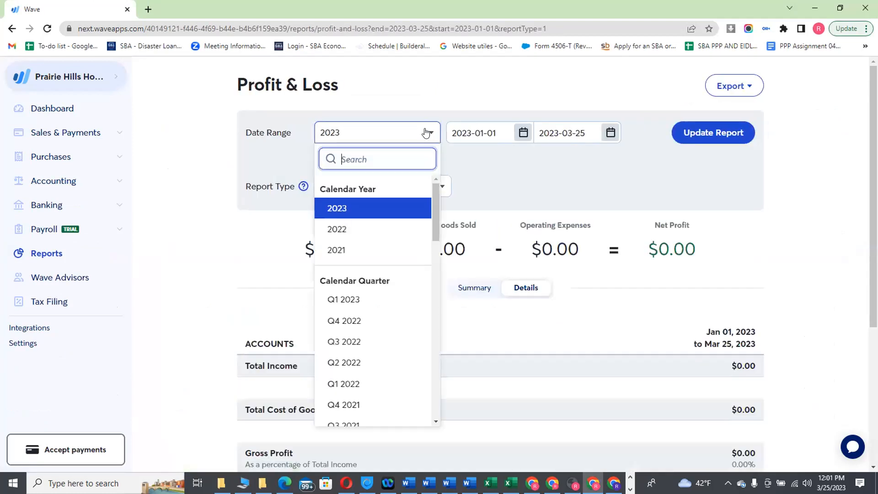
pyautogui.moveTo(433, 201); pyautogui.dragTo(428, 310)
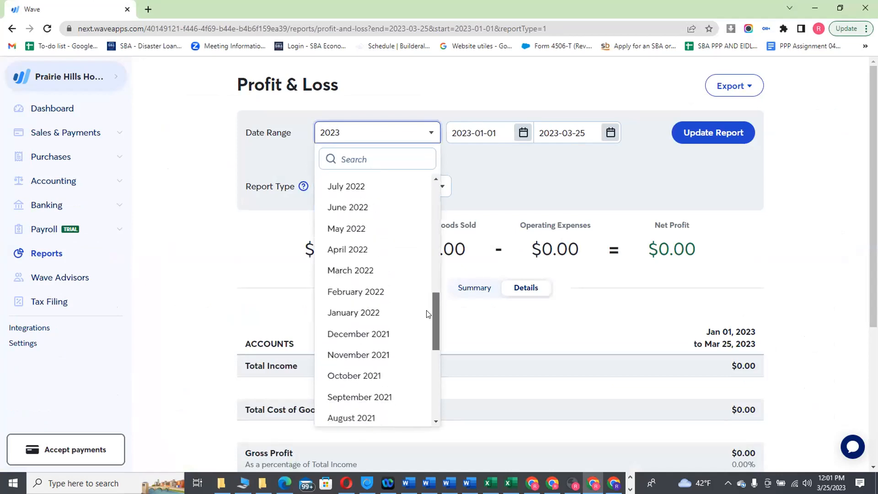
pyautogui.click(392, 290)
pyautogui.click(712, 132)
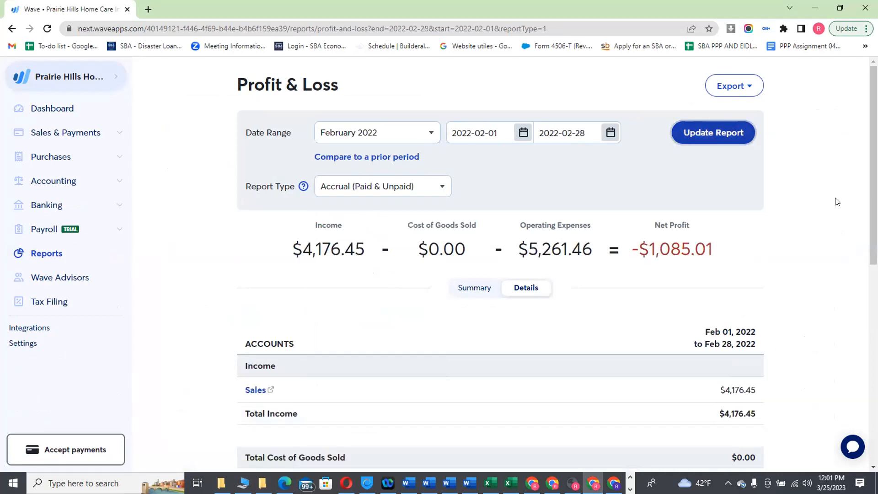
# - Shrink the Wave window, switch to the 2022 expenses tracker in Google Sheets and place it beside the Profit & Loss report
pyautogui.click(840, 10)
pyautogui.hotkey('alt', 'Tab')
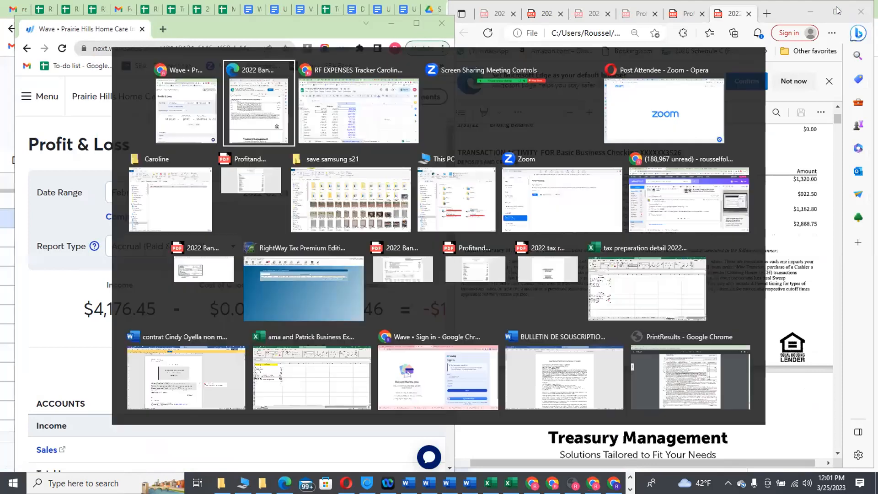
pyautogui.press('Tab')
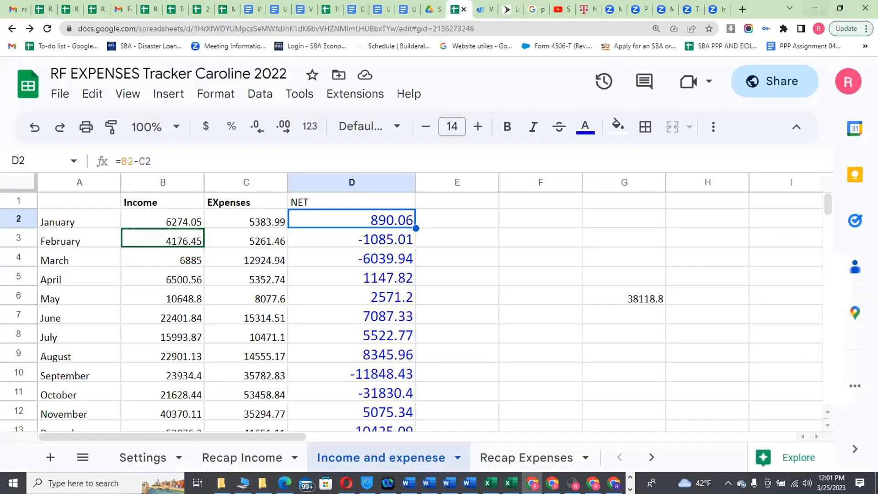
pyautogui.click(840, 9)
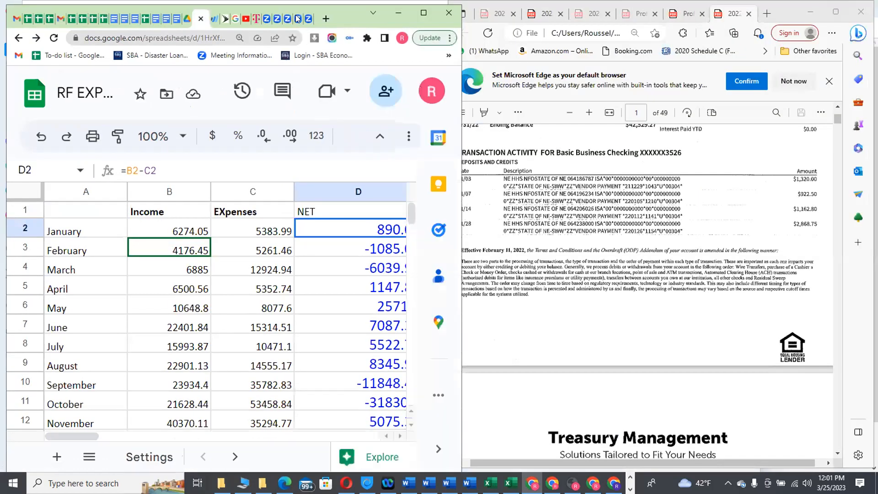
pyautogui.doubleClick(336, 11)
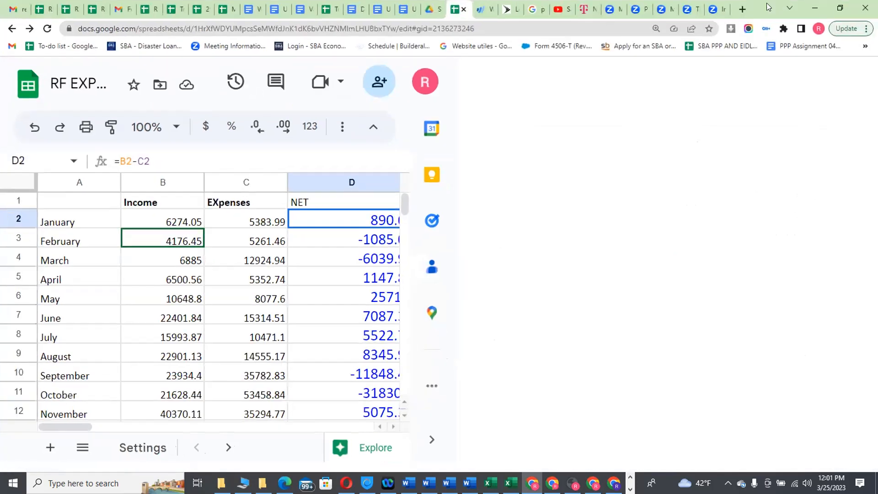
pyautogui.click(840, 9)
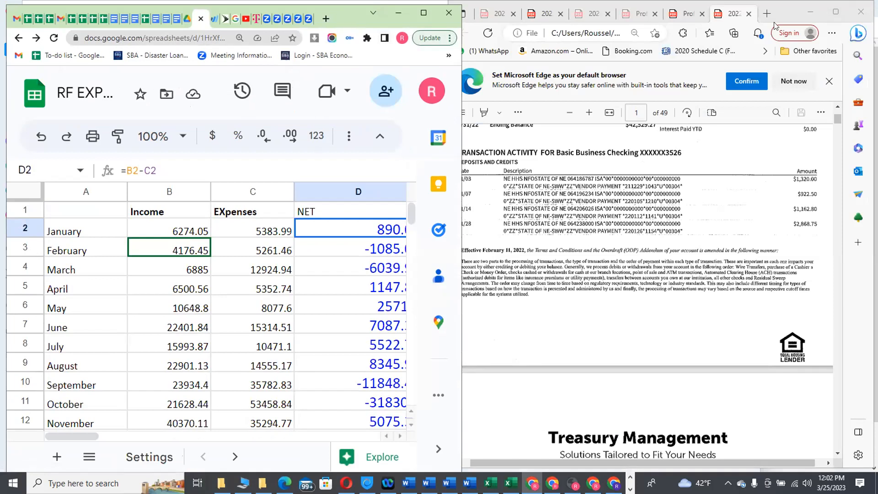
pyautogui.moveTo(355, 14); pyautogui.dragTo(792, 22)
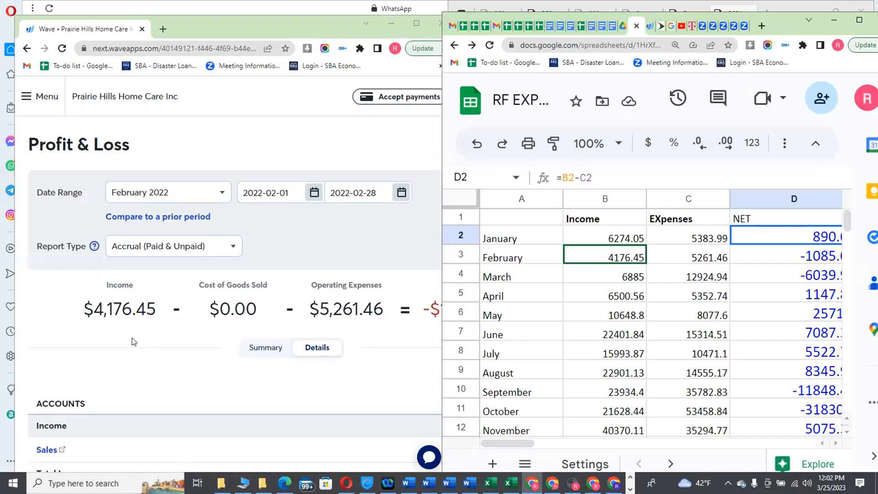
# - Update the Profit & Loss report for January 2022 and return it beside the tracker
pyautogui.click(626, 237)
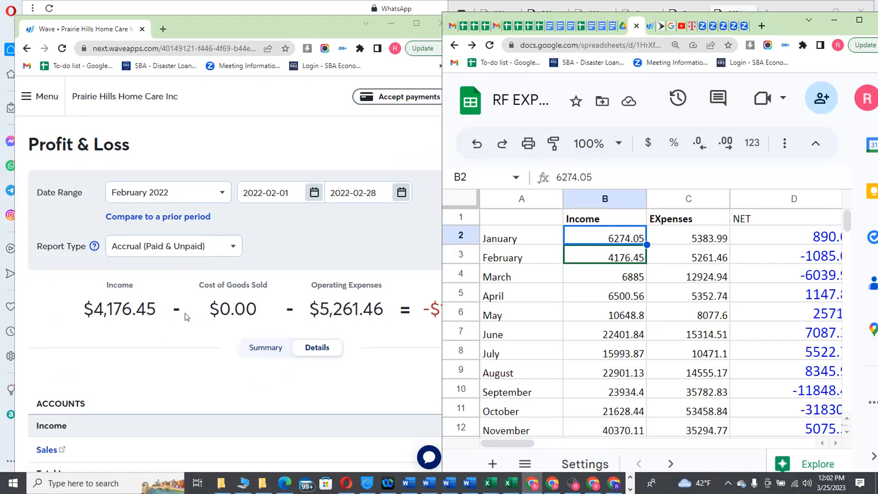
pyautogui.click(220, 196)
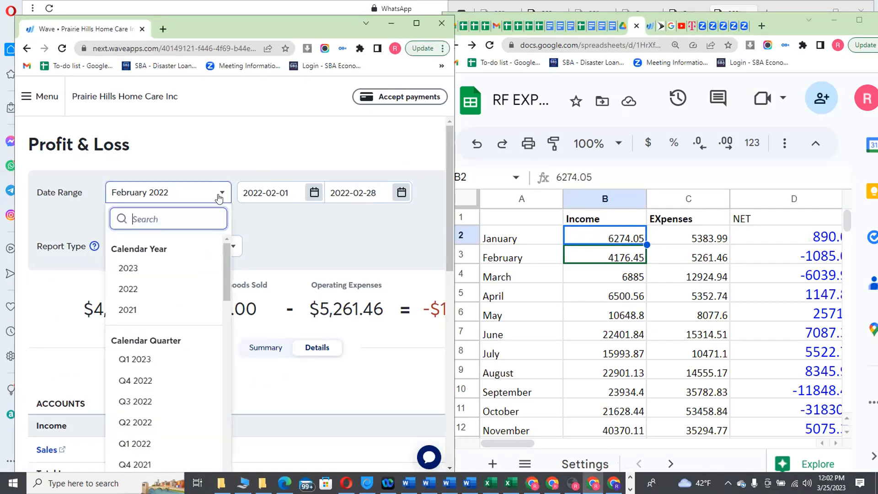
pyautogui.moveTo(223, 249); pyautogui.dragTo(218, 343)
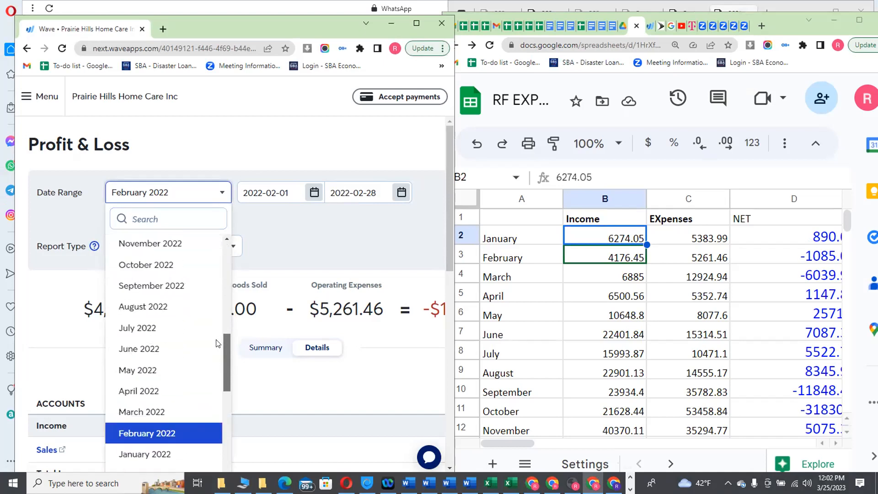
pyautogui.scroll(-2, 218, 343)
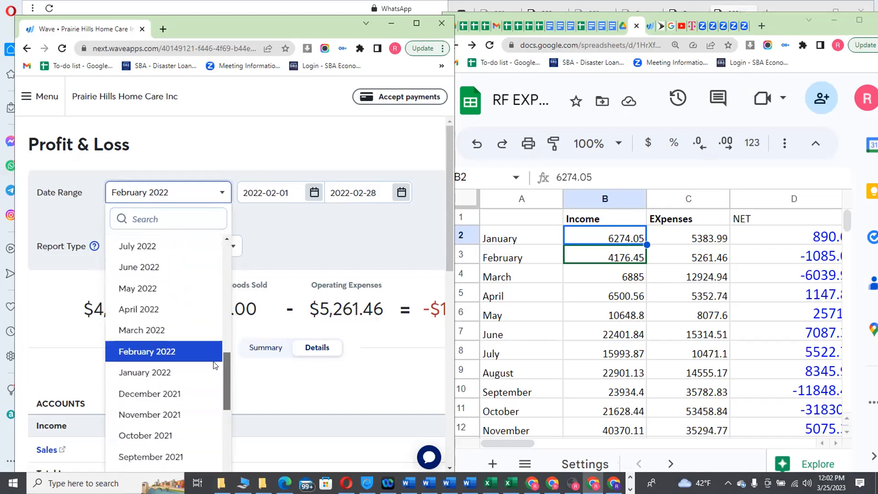
pyautogui.click(167, 366)
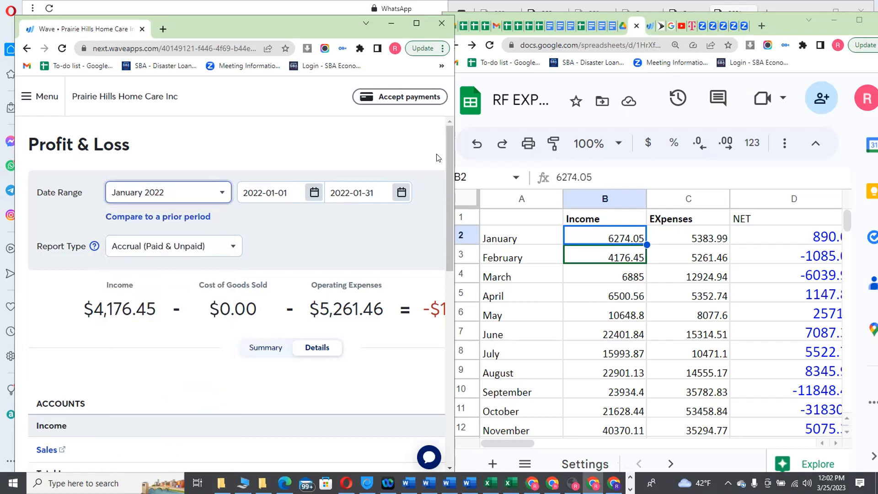
pyautogui.click(417, 26)
pyautogui.click(717, 135)
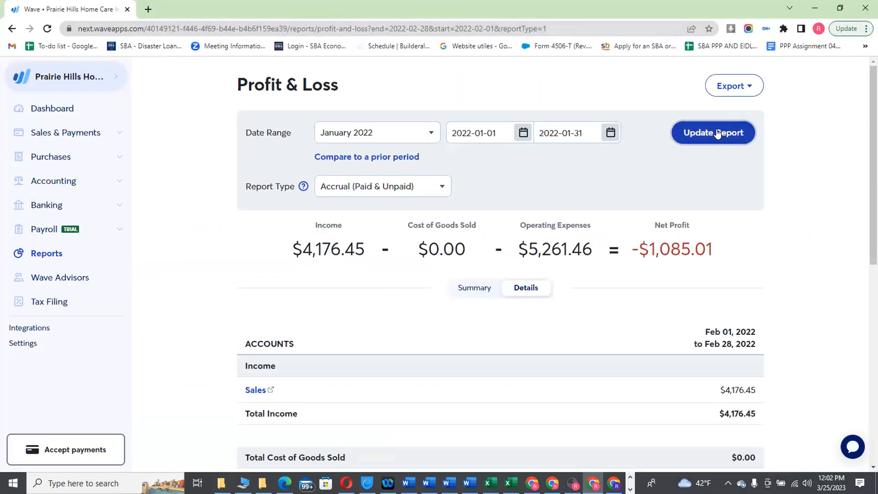
pyautogui.click(839, 6)
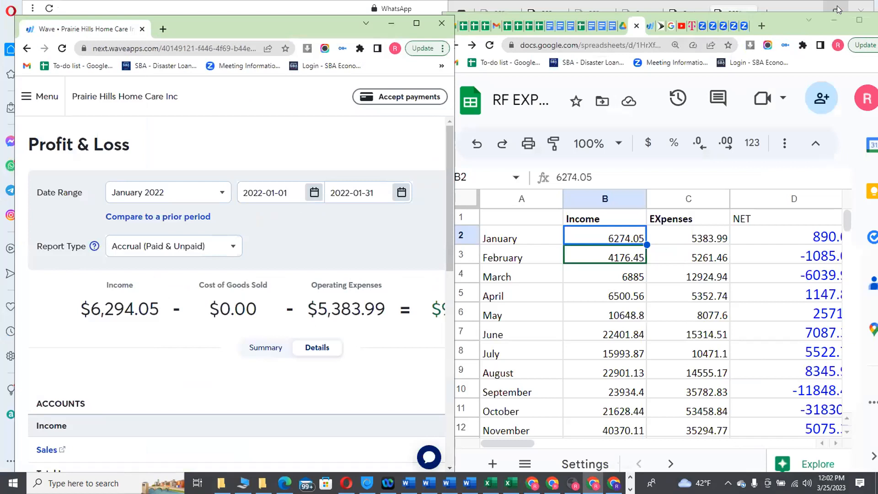
# - Compare the tracker's January income and expenses with the Income and Operating Expenses in Wave's Profit & Loss report
pyautogui.click(608, 240)
pyautogui.moveTo(90, 309); pyautogui.dragTo(155, 309)
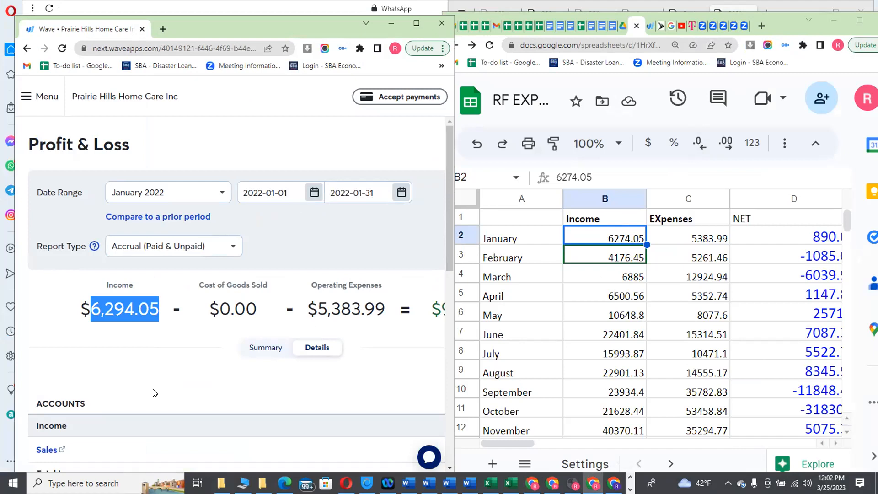
pyautogui.click(695, 238)
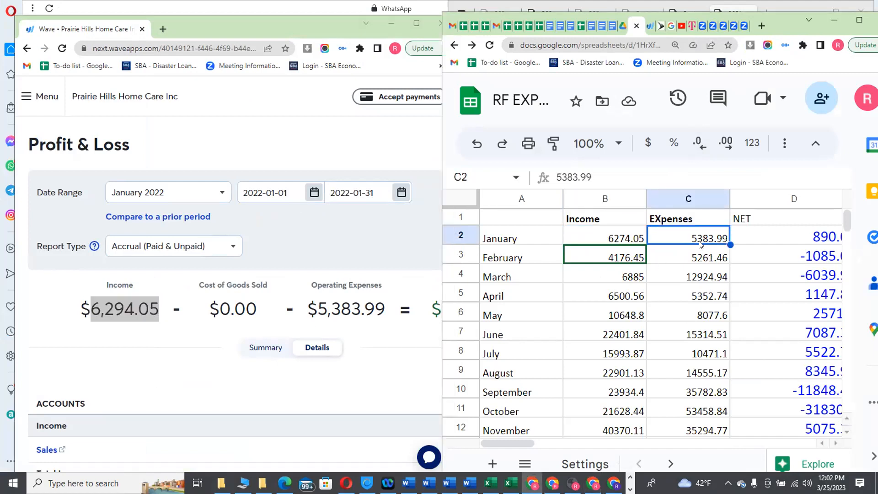
pyautogui.moveTo(315, 310); pyautogui.dragTo(388, 319)
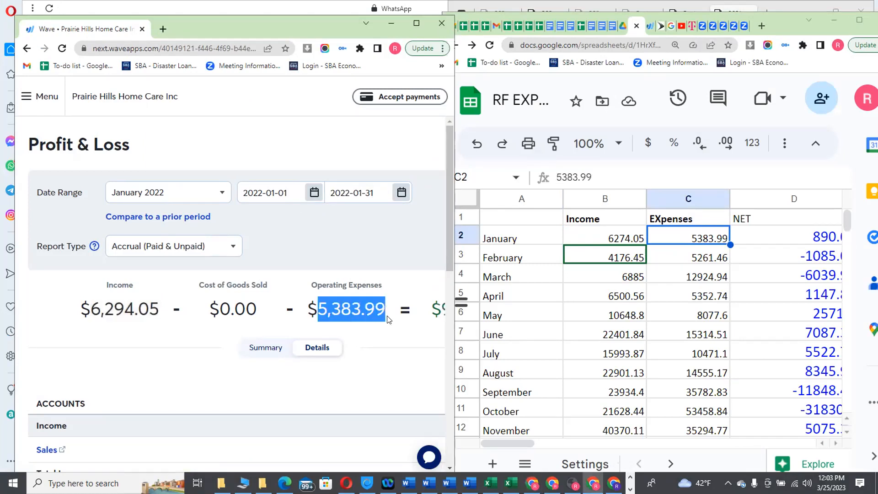
pyautogui.click(689, 235)
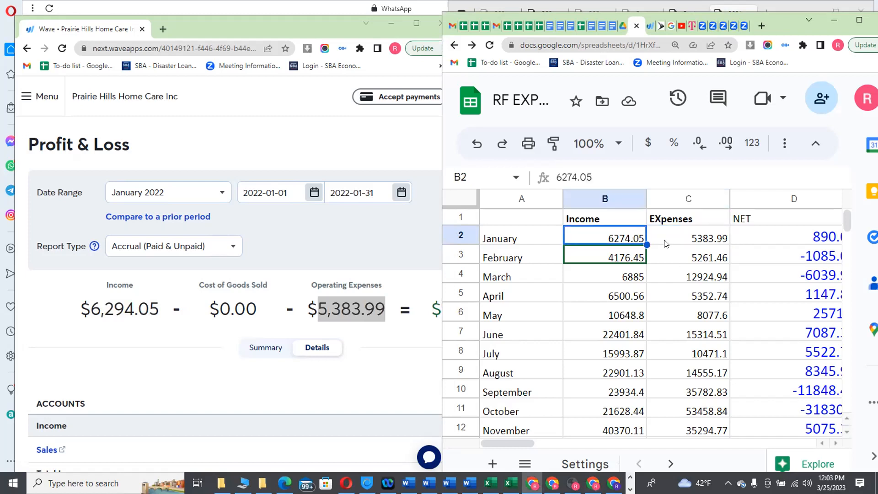
pyautogui.click(688, 241)
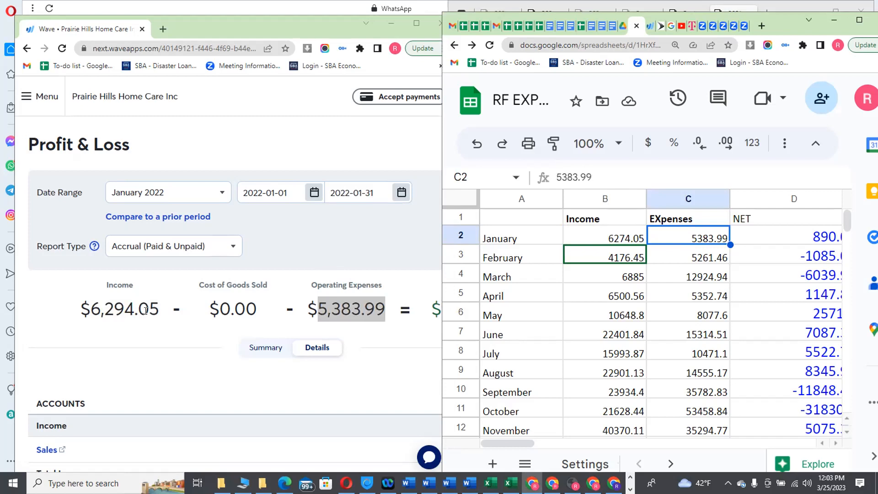
# - Enlarge the Wave window and open the accounting Transactions page
pyautogui.click(417, 24)
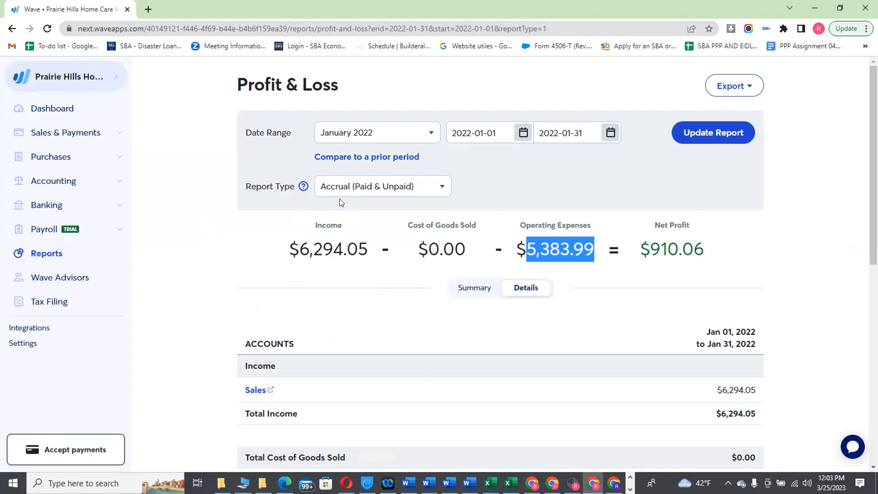
pyautogui.click(52, 183)
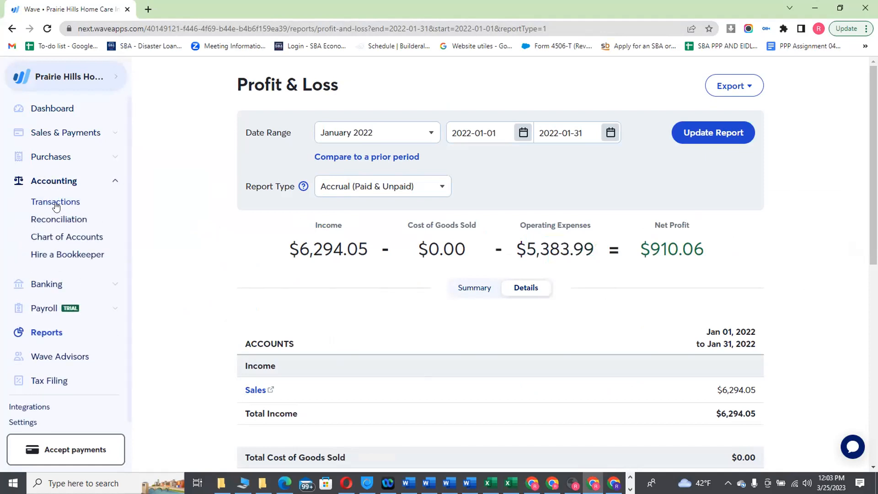
pyautogui.click(56, 206)
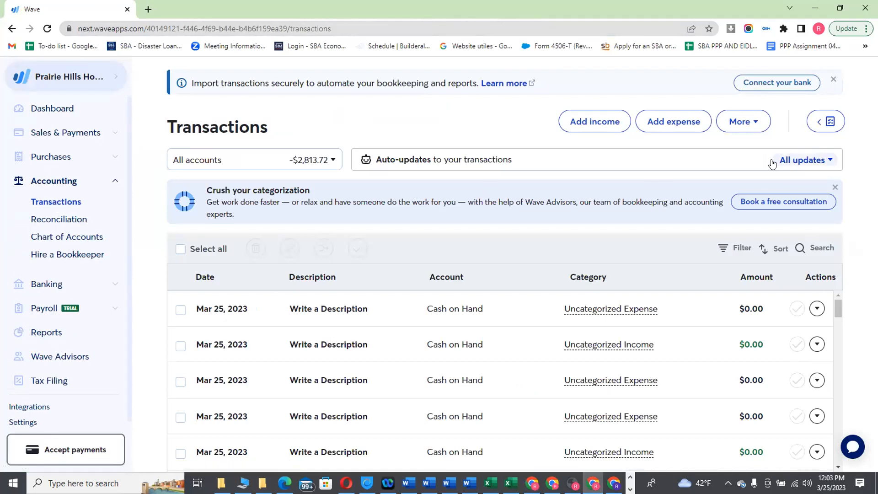
# - Filter the transactions to type Deposit with transaction date range January 2022, and sort them oldest to newest
pyautogui.click(734, 250)
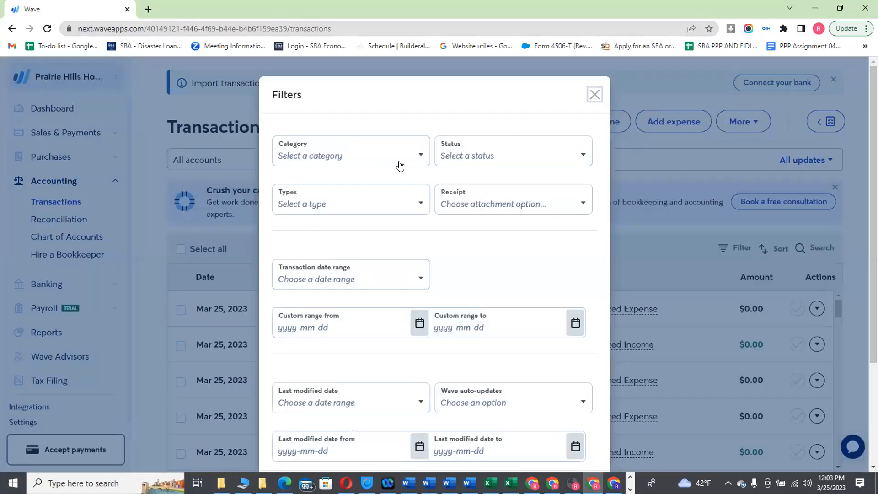
pyautogui.click(361, 206)
pyautogui.click(308, 225)
pyautogui.click(476, 236)
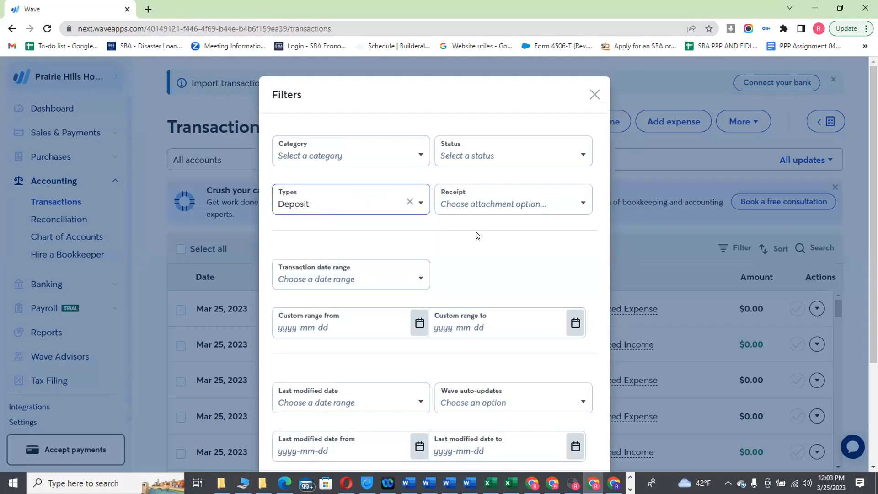
pyautogui.click(419, 279)
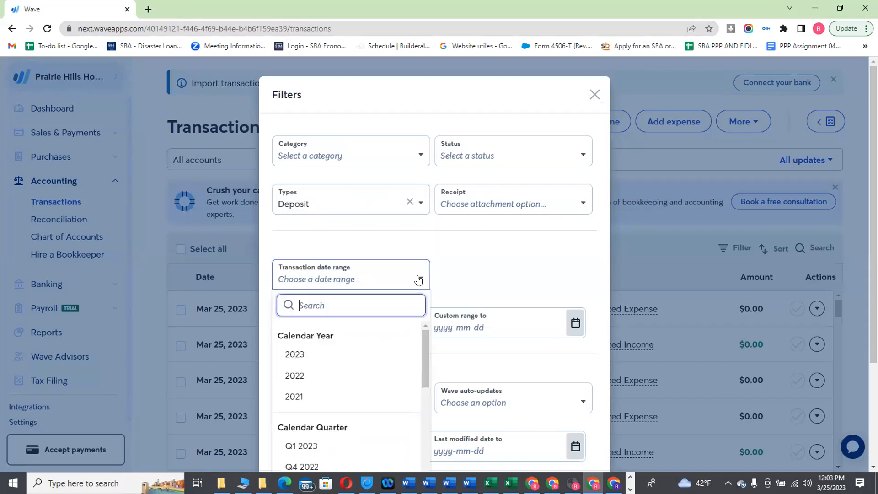
pyautogui.moveTo(426, 346); pyautogui.dragTo(413, 457)
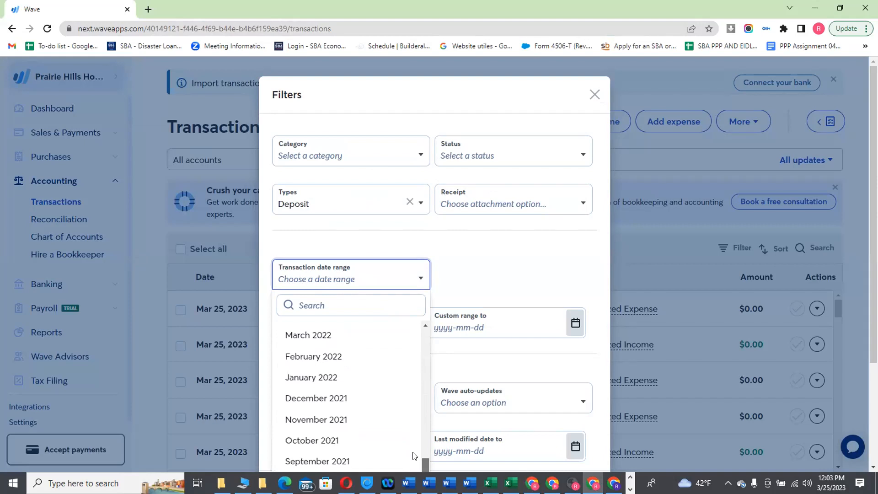
pyautogui.click(355, 378)
pyautogui.click(600, 255)
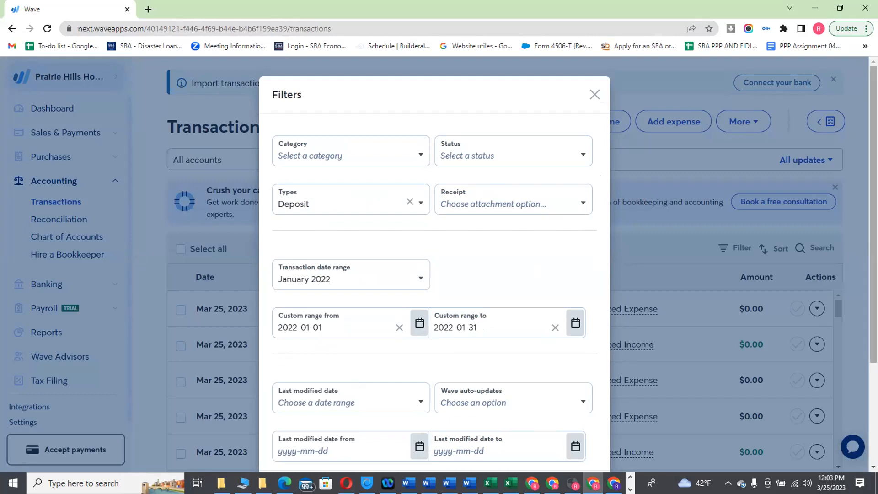
pyautogui.scroll(-3, 854, 237)
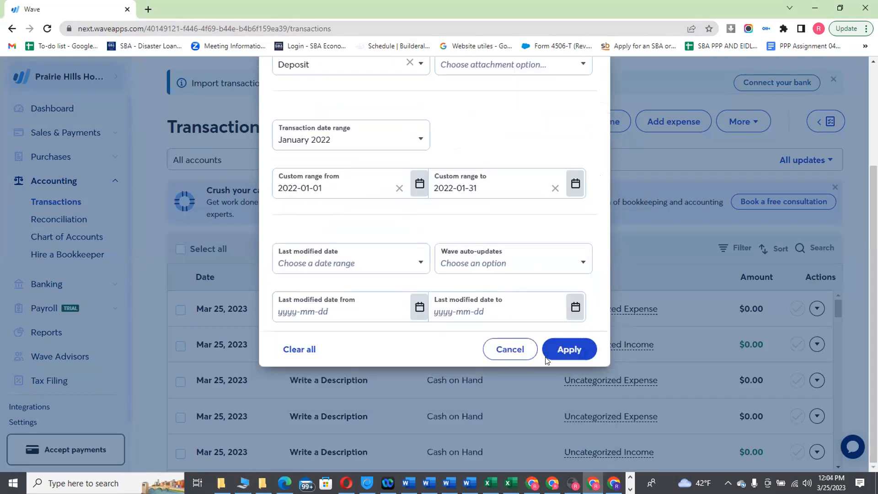
pyautogui.click(563, 351)
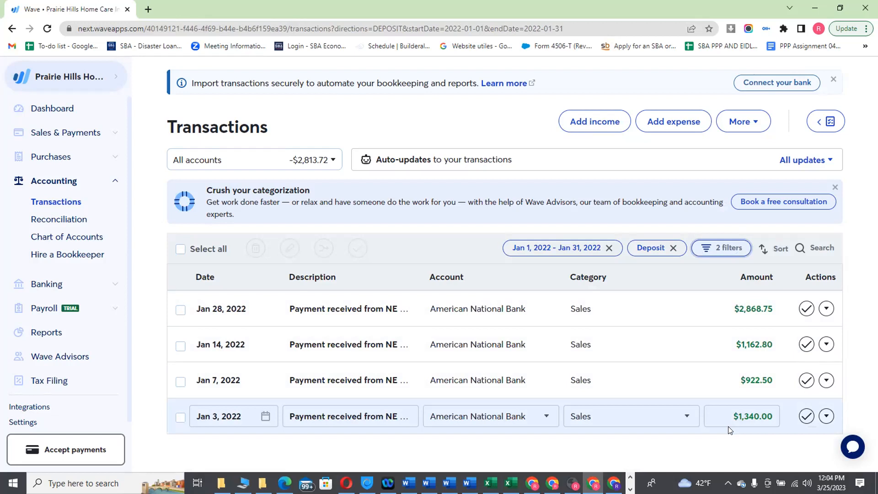
pyautogui.click(763, 251)
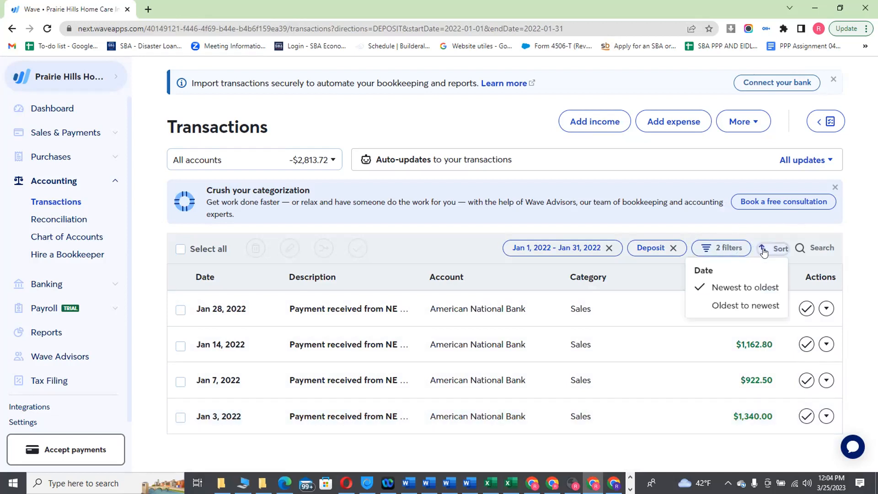
pyautogui.click(727, 305)
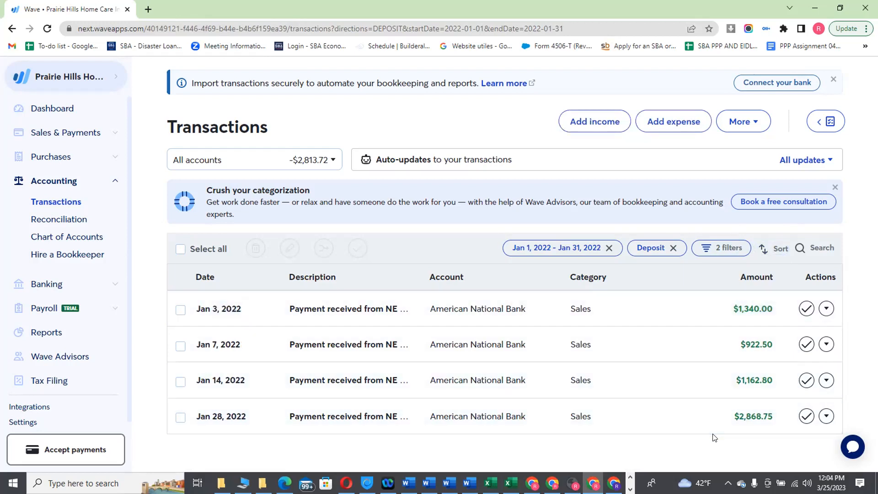
# - Place the Wave transactions beside the January bank statement and compare each deposit's date and amount
pyautogui.click(840, 9)
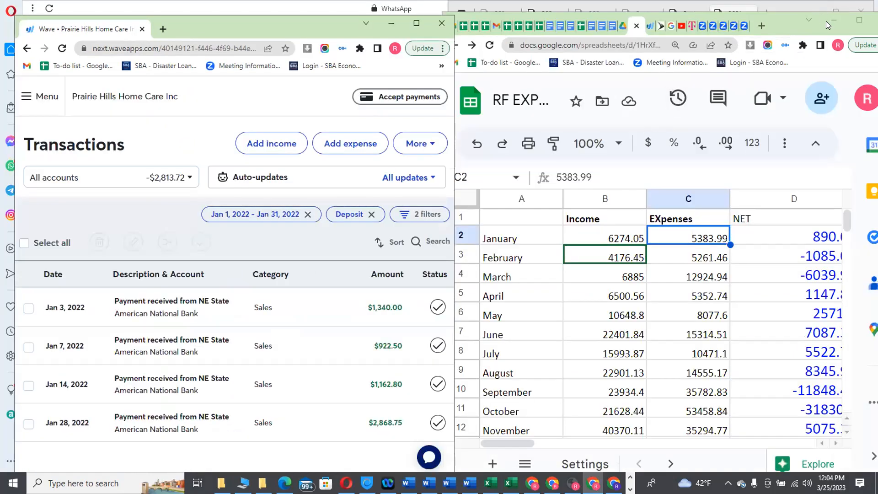
pyautogui.click(829, 20)
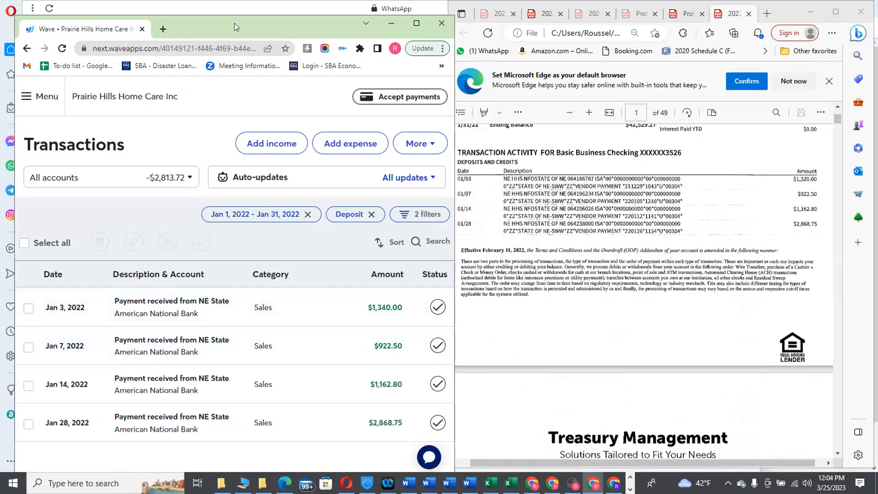
pyautogui.moveTo(234, 20); pyautogui.dragTo(225, 8)
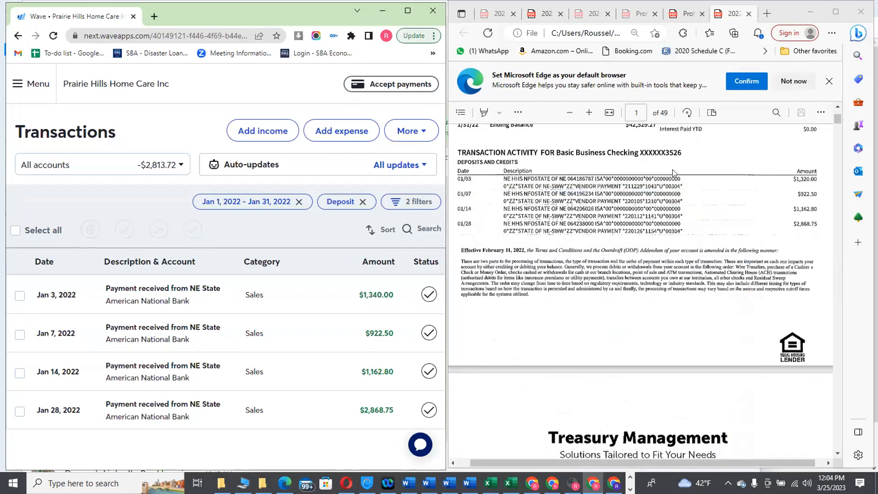
pyautogui.click(796, 188)
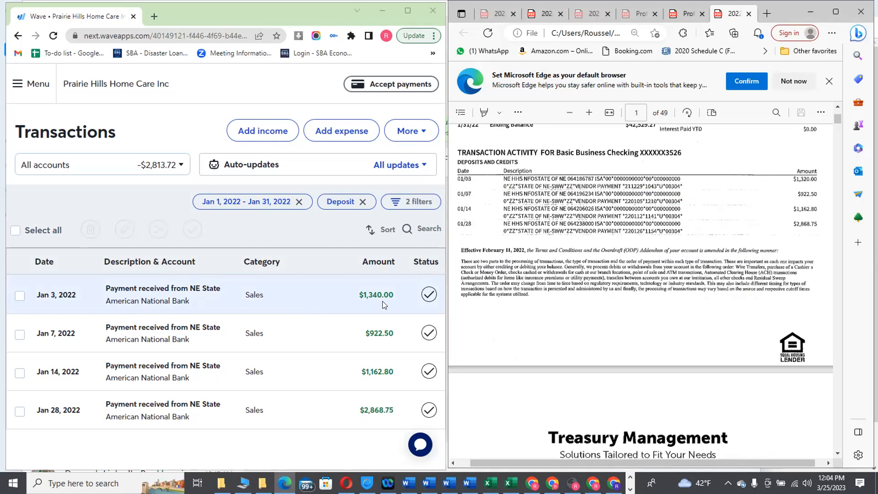
# - Set the January 3, 2022 deposit's amount to 1320, save it and recheck the deposits against the bank statement
pyautogui.click(408, 11)
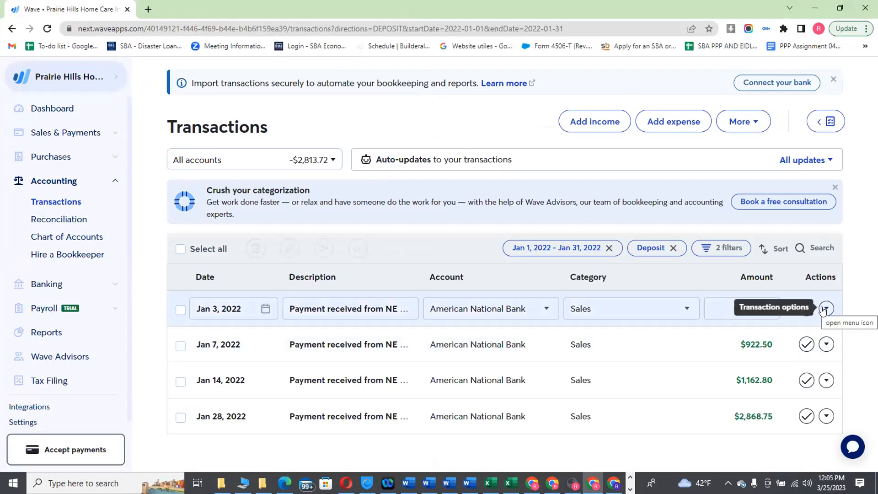
pyautogui.click(825, 309)
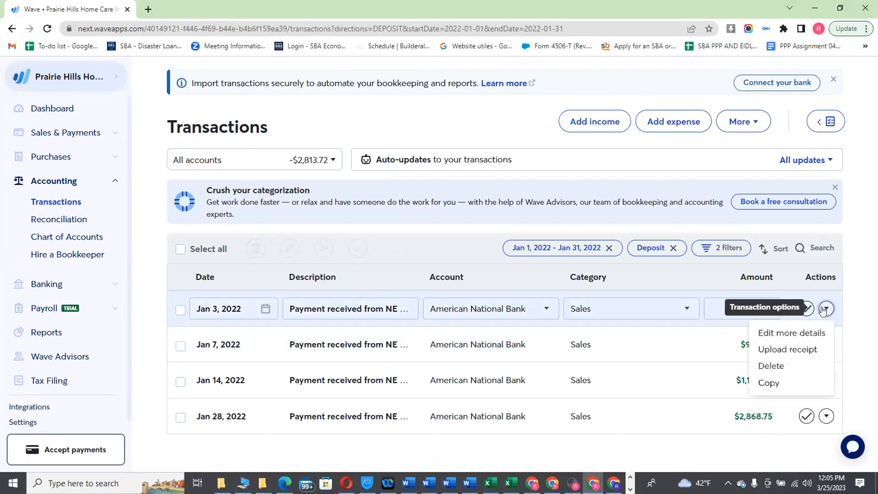
pyautogui.click(767, 331)
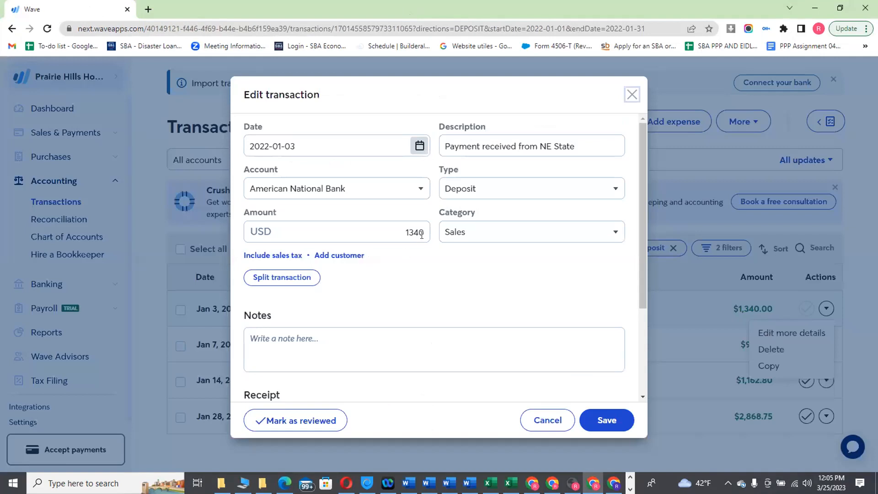
pyautogui.click(416, 230)
pyautogui.click(416, 230)
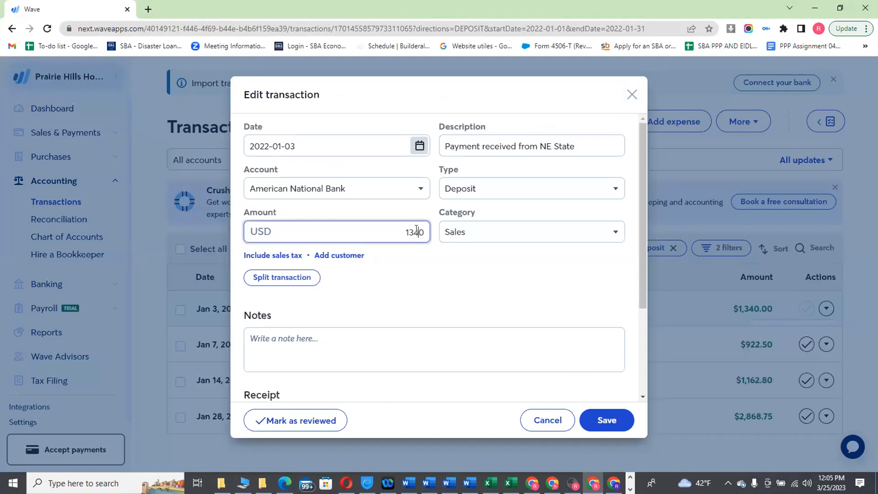
pyautogui.press('BackSpace')
pyautogui.write('2')
pyautogui.click(603, 419)
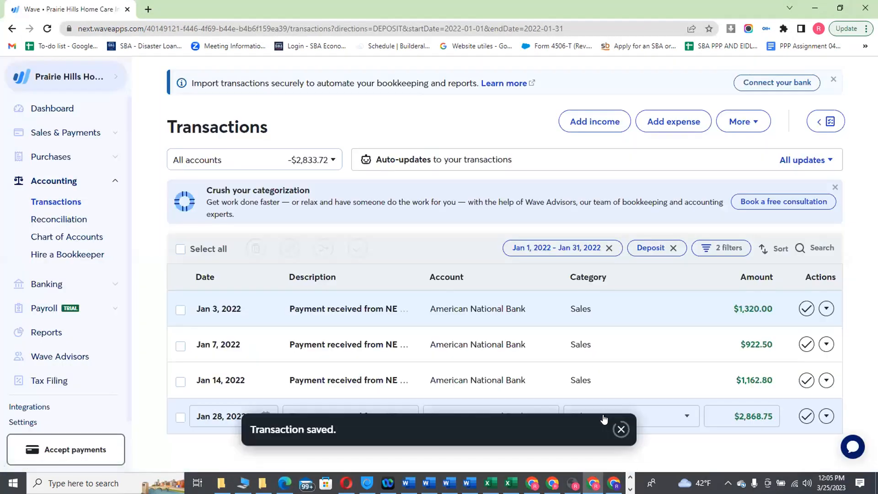
pyautogui.click(840, 9)
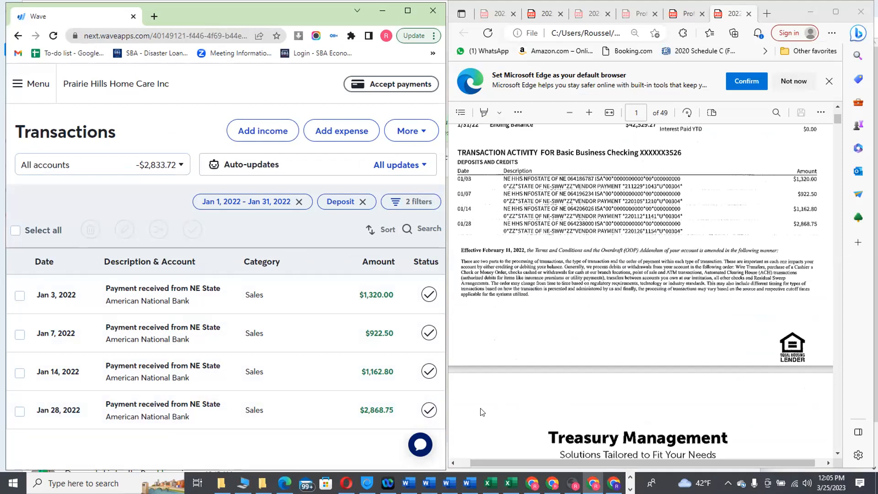
# - Reopen Wave's Profit & Loss report and update it for January 2022
pyautogui.click(407, 11)
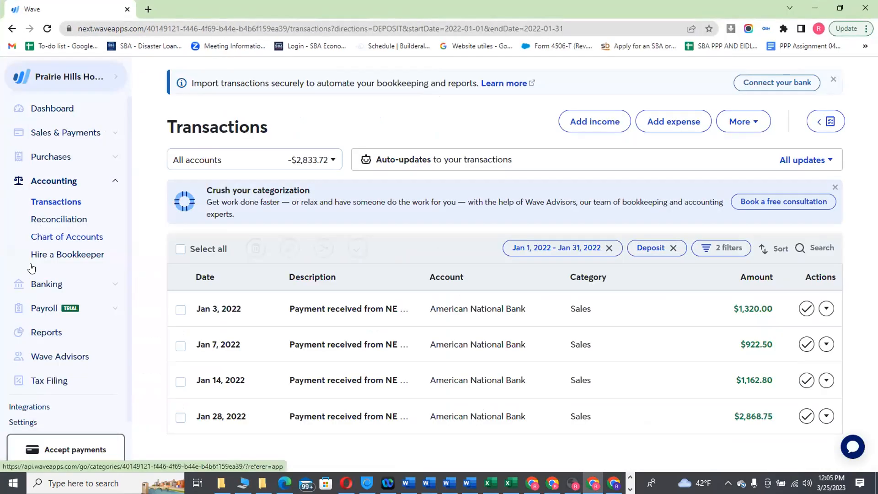
pyautogui.click(52, 332)
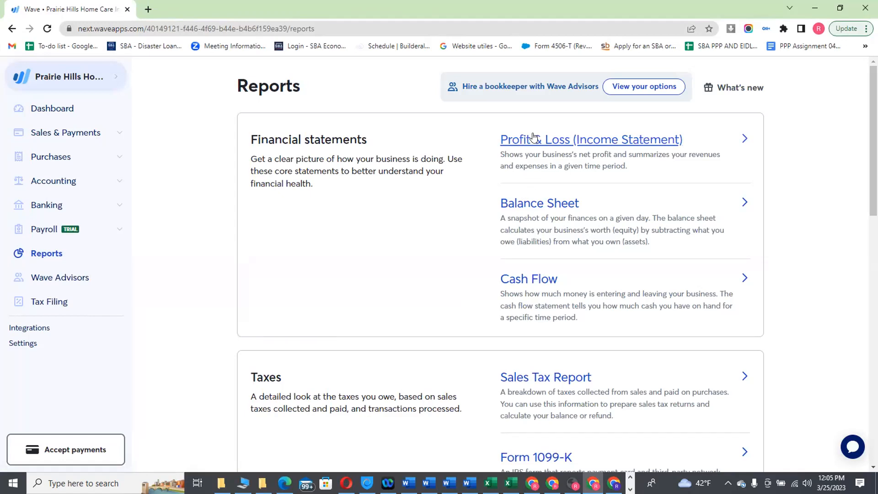
pyautogui.click(527, 140)
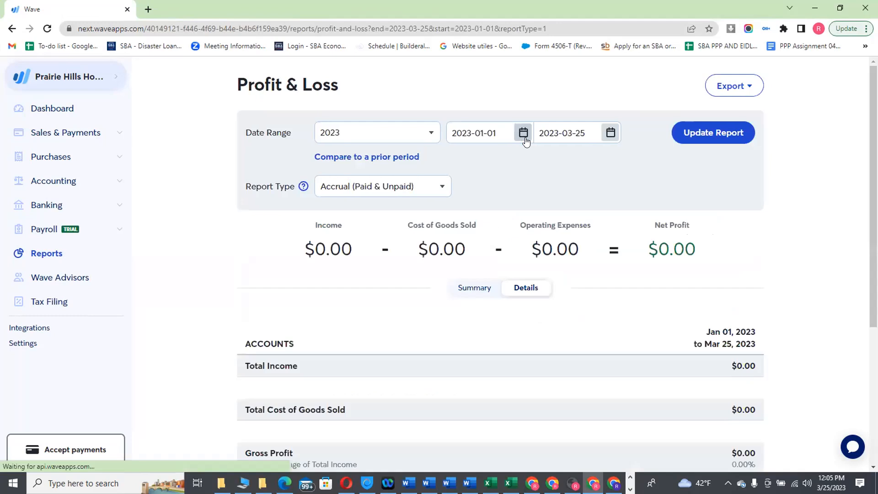
pyautogui.click(375, 141)
pyautogui.moveTo(434, 195); pyautogui.dragTo(429, 251)
pyautogui.scroll(-6, 428, 252)
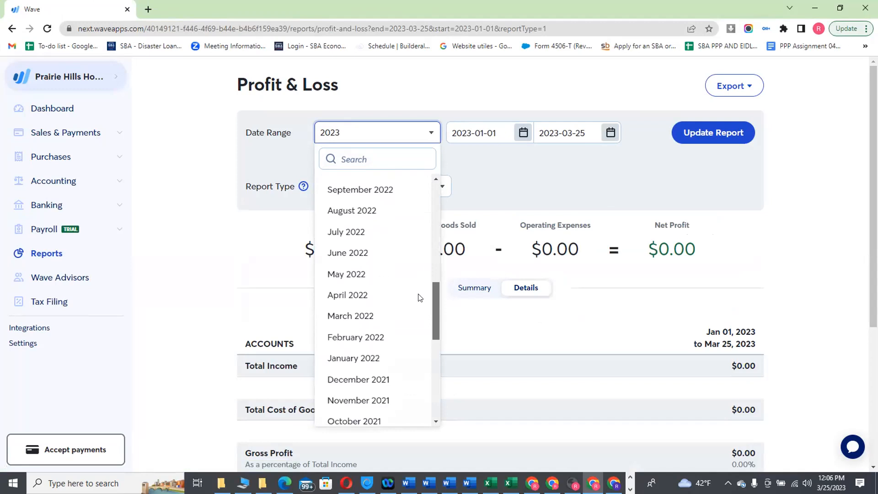
pyautogui.click(360, 358)
pyautogui.click(708, 142)
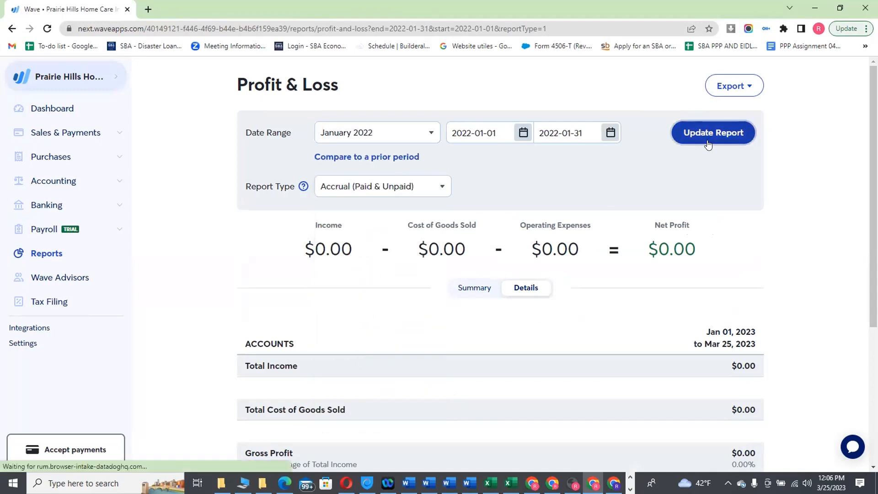
# - Shrink the Wave window, switch to the Google Sheets tracker and resize both windows so they sit side by side
pyautogui.click(839, 8)
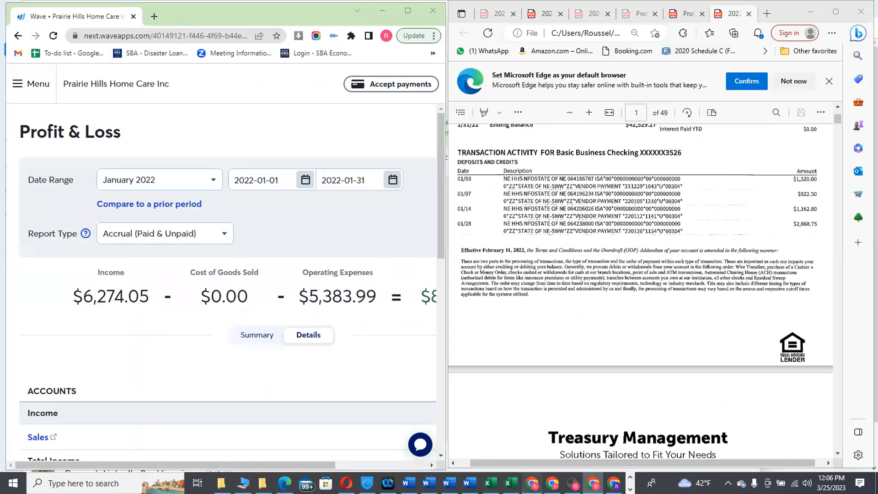
pyautogui.hotkey('alt', 'Tab')
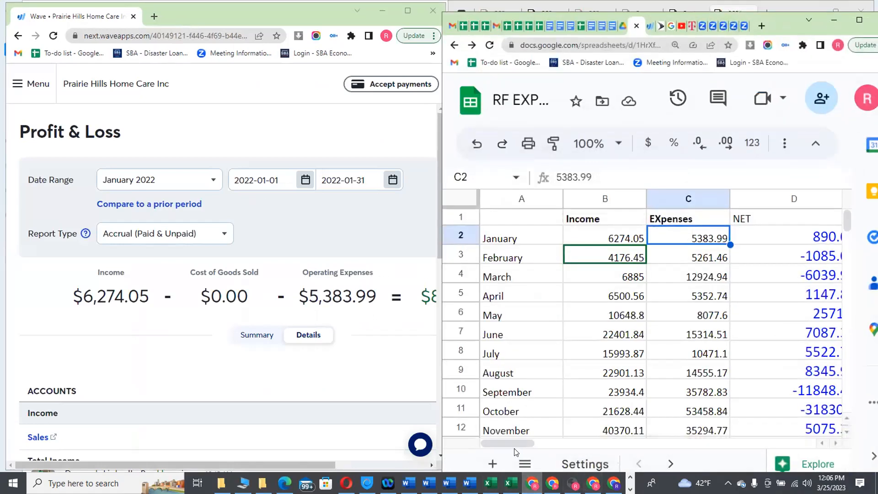
pyautogui.moveTo(513, 439); pyautogui.dragTo(524, 435)
pyautogui.moveTo(439, 125); pyautogui.dragTo(458, 127)
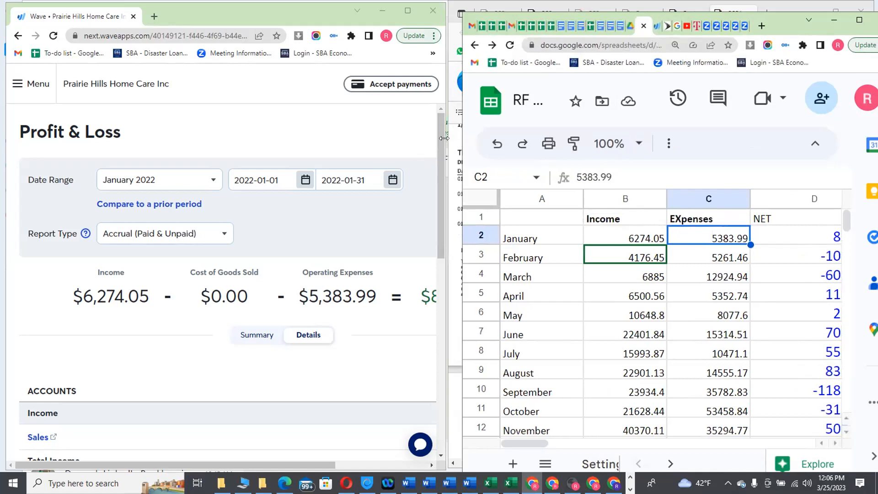
pyautogui.moveTo(444, 138); pyautogui.dragTo(454, 139)
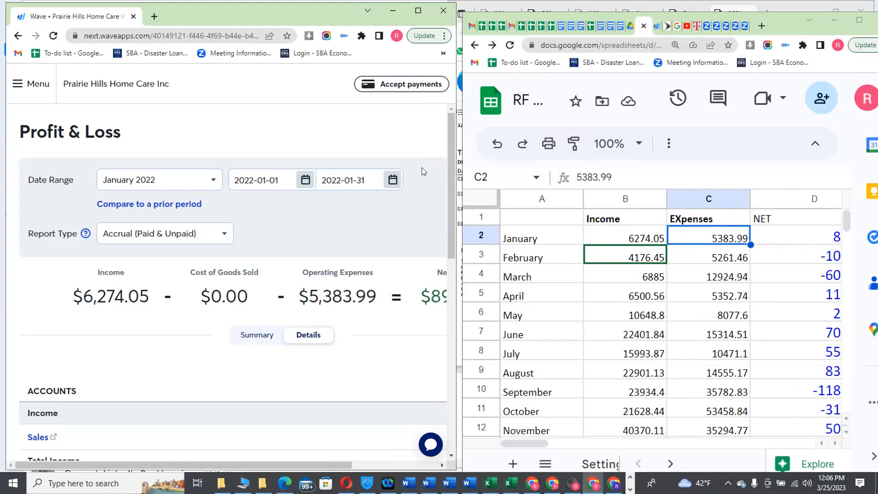
# - Compare January's Net Profit in the Profit & Loss report with the tracker's NET column
pyautogui.hscroll(3, 165, 454)
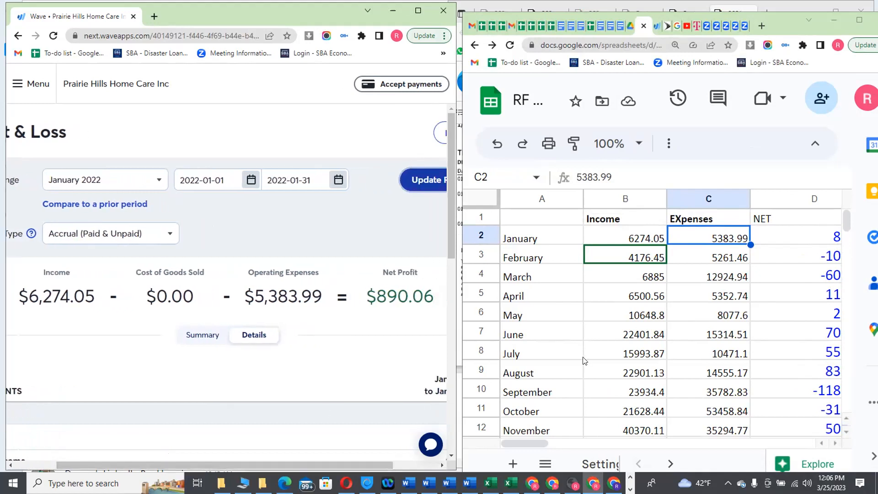
pyautogui.click(535, 442)
pyautogui.moveTo(535, 441); pyautogui.dragTo(549, 438)
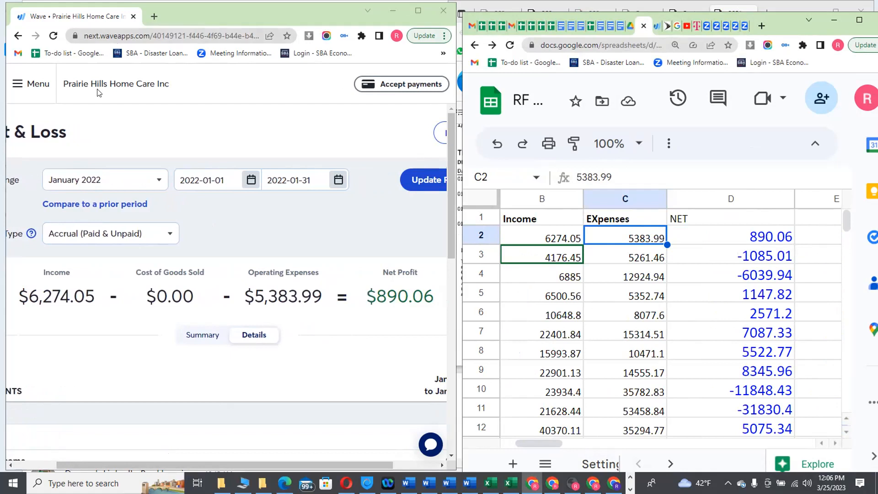
# - Update the Profit & Loss report for February 2022
pyautogui.click(158, 179)
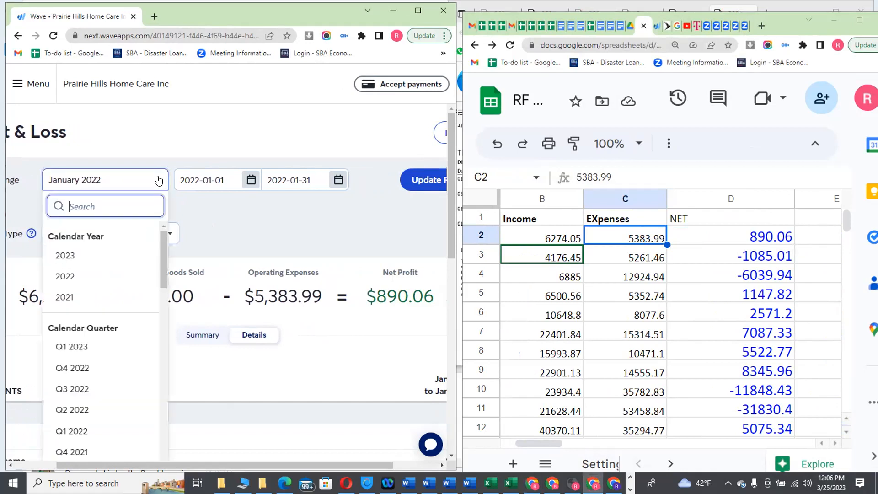
pyautogui.moveTo(163, 240); pyautogui.dragTo(155, 314)
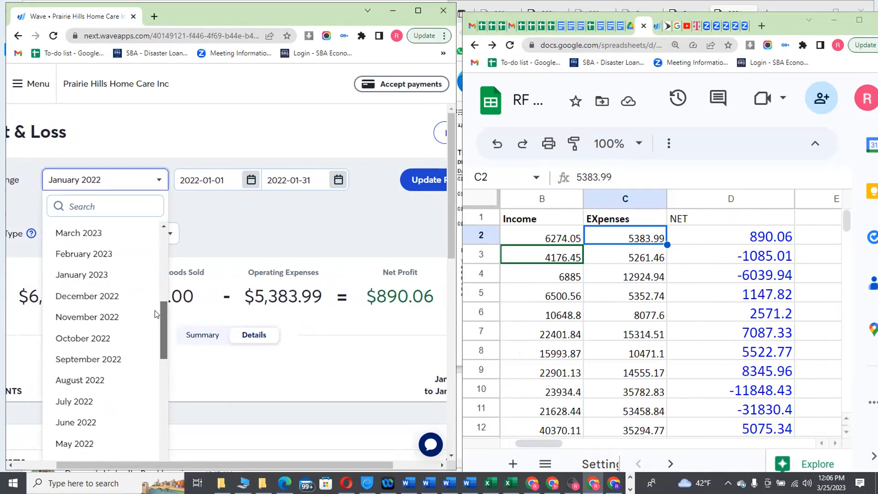
pyautogui.scroll(-1, 153, 329)
pyautogui.scroll(-4, 152, 340)
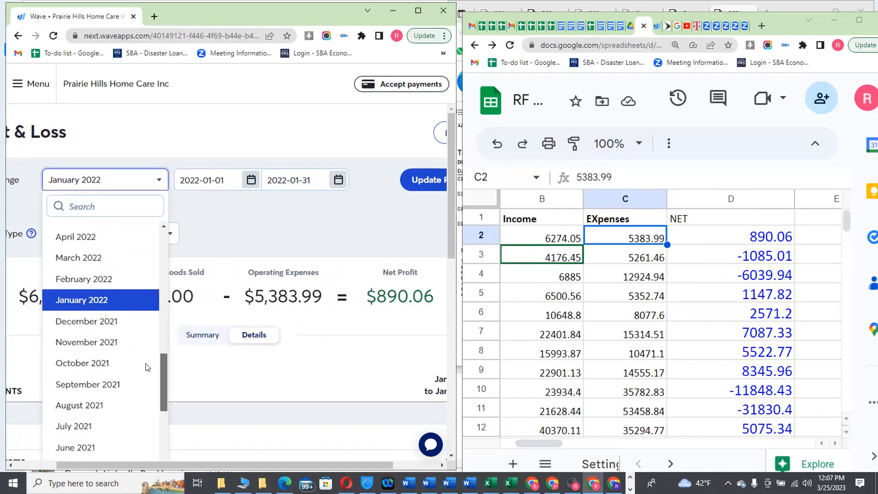
pyautogui.scroll(-1, 146, 367)
pyautogui.scroll(1, 147, 367)
pyautogui.scroll(-1, 146, 367)
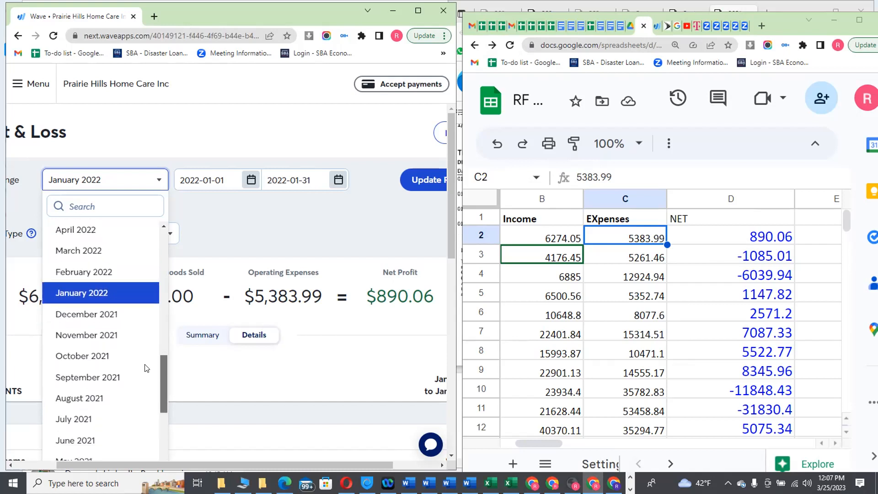
pyautogui.click(101, 276)
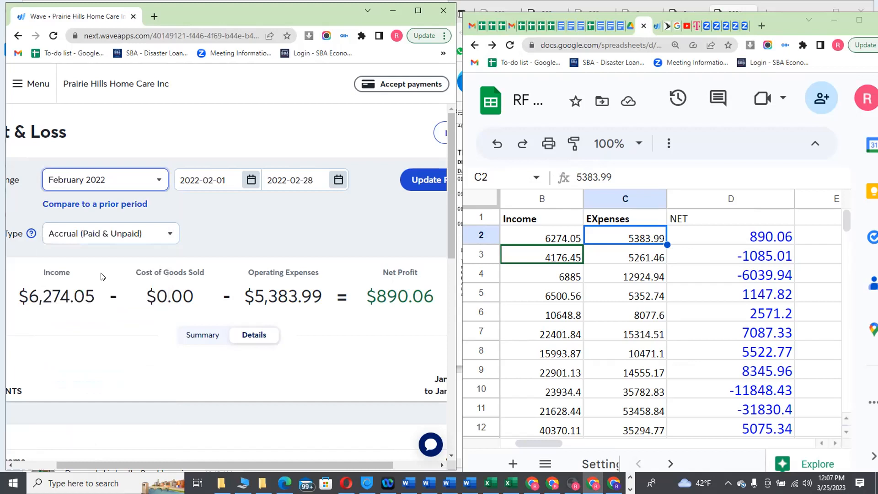
pyautogui.click(416, 182)
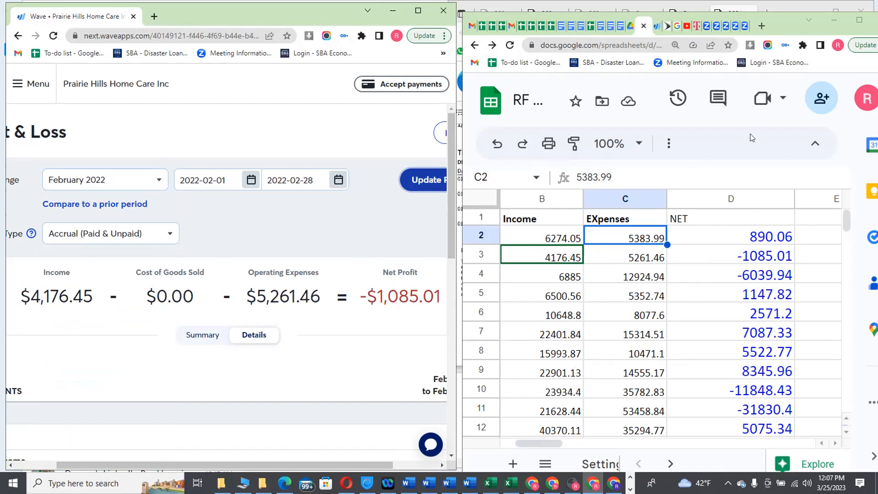
# - Reduce the tracker's browser zoom by one level and show its month column beside the Income, Expenses and NET figures
pyautogui.click(640, 145)
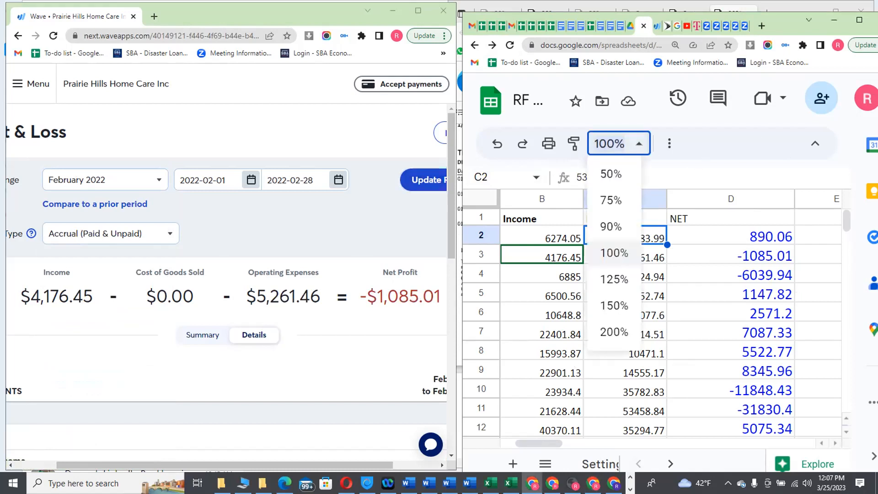
pyautogui.click(859, 20)
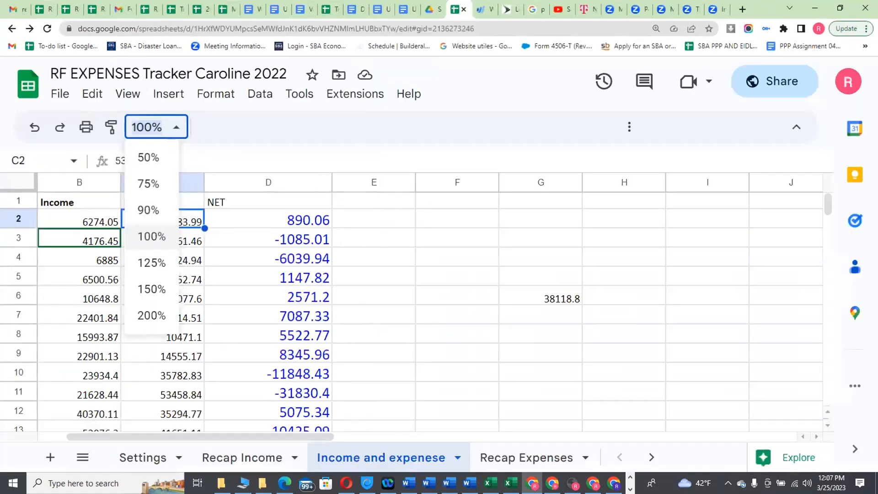
pyautogui.click(866, 28)
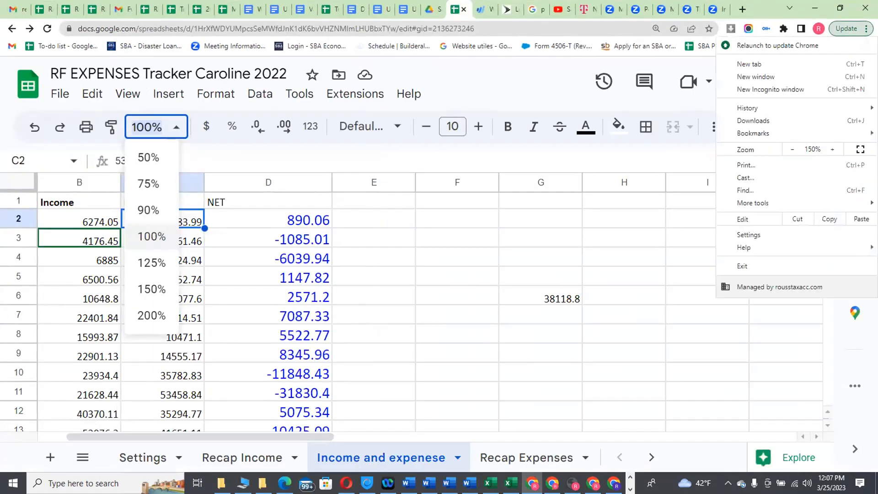
pyautogui.click(790, 150)
pyautogui.click(840, 7)
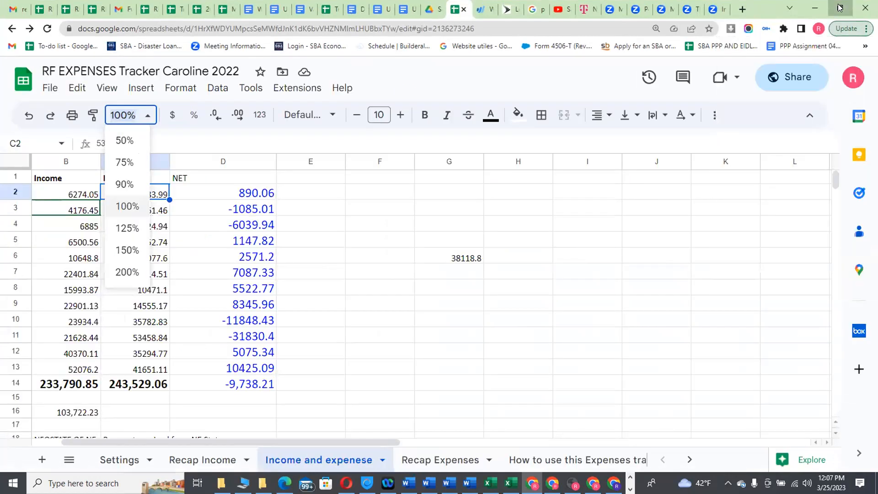
pyautogui.click(840, 7)
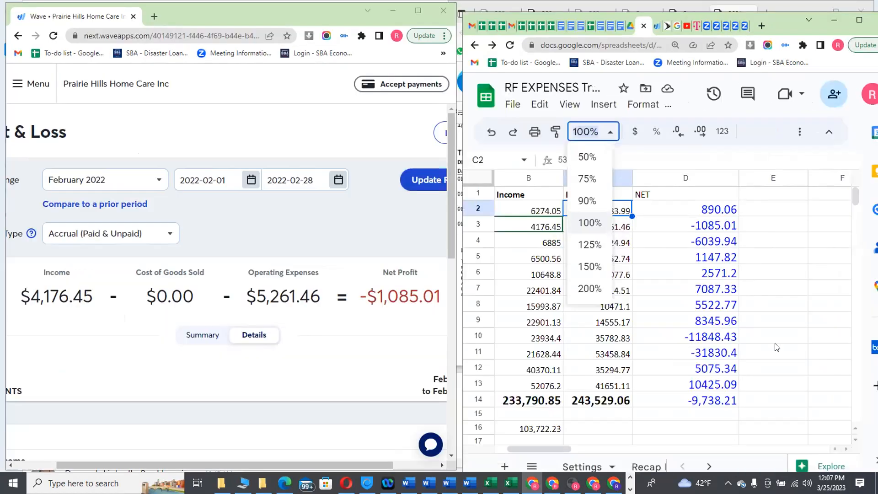
pyautogui.click(760, 428)
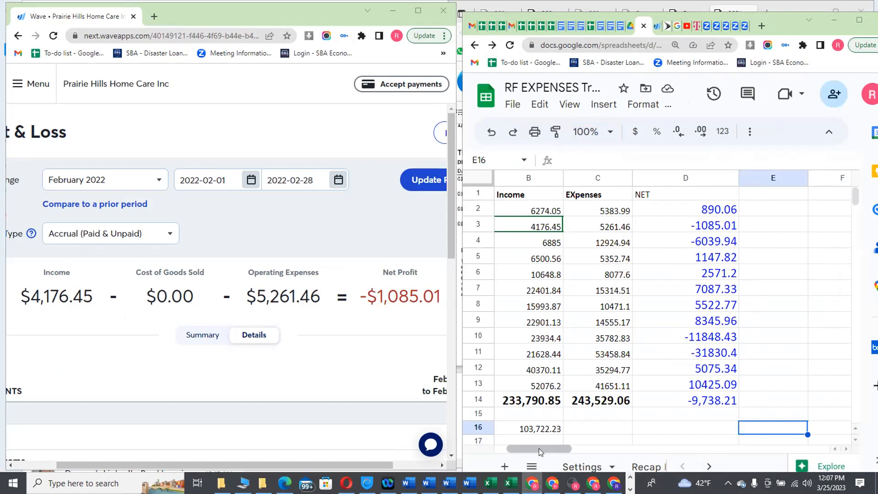
pyautogui.moveTo(538, 448); pyautogui.dragTo(532, 448)
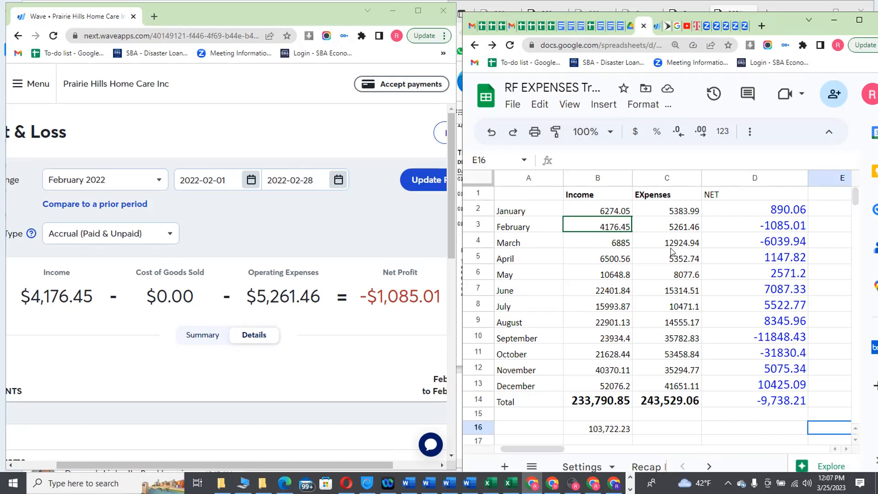
# - Update the Profit & Loss report for March 2022 and compare it with the tracker's March expenses
pyautogui.click(159, 180)
pyautogui.moveTo(162, 241); pyautogui.dragTo(149, 361)
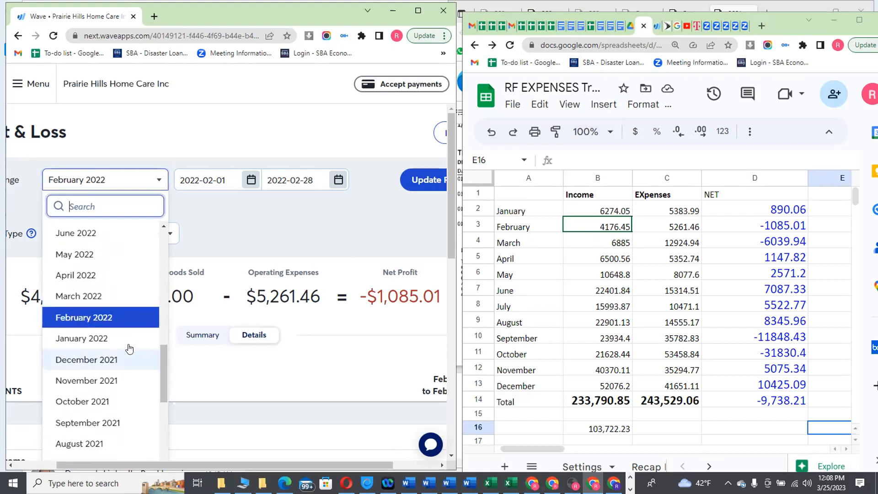
pyautogui.click(105, 296)
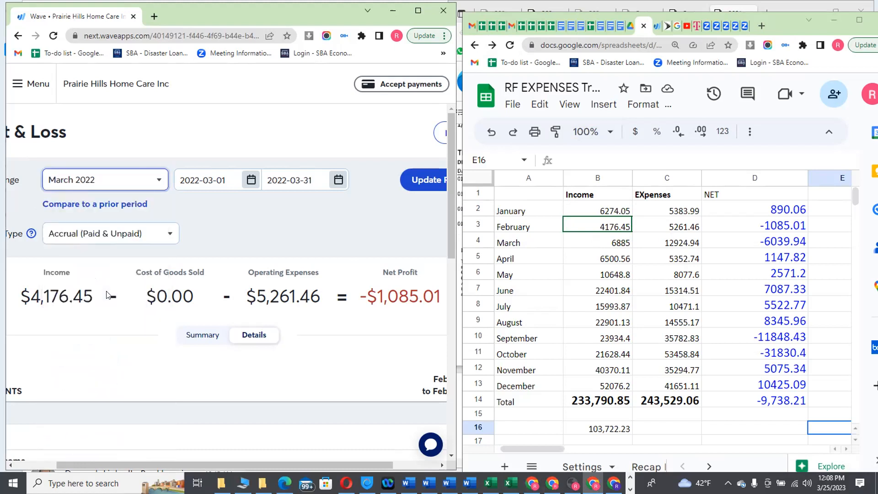
pyautogui.click(425, 182)
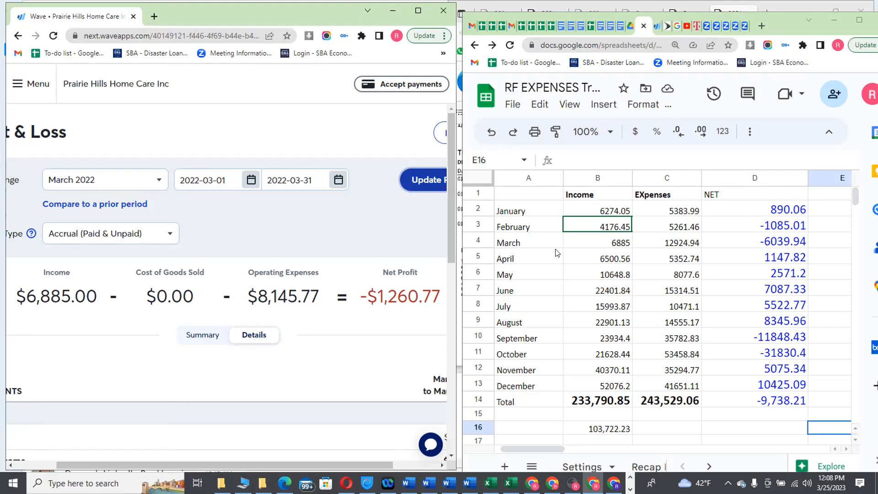
pyautogui.click(669, 242)
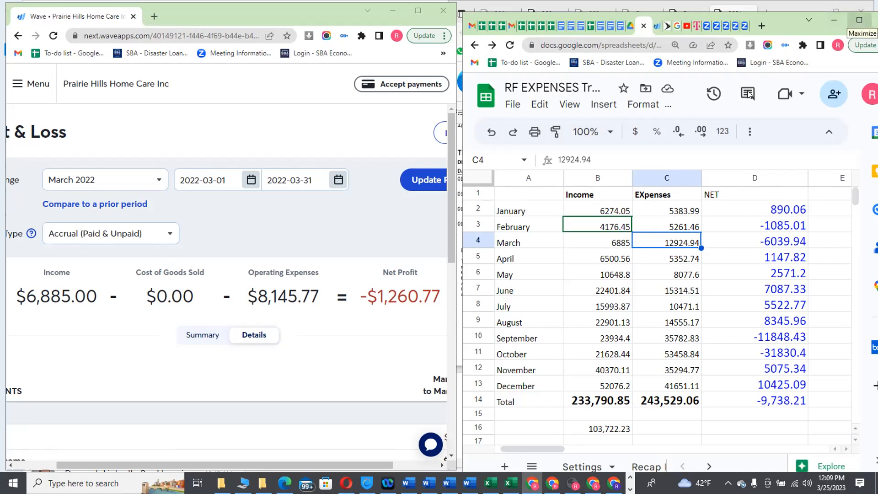
# - Place the tracker window beside the bank statement PDF and bring up the March 2022 account summary on page 9
pyautogui.click(858, 21)
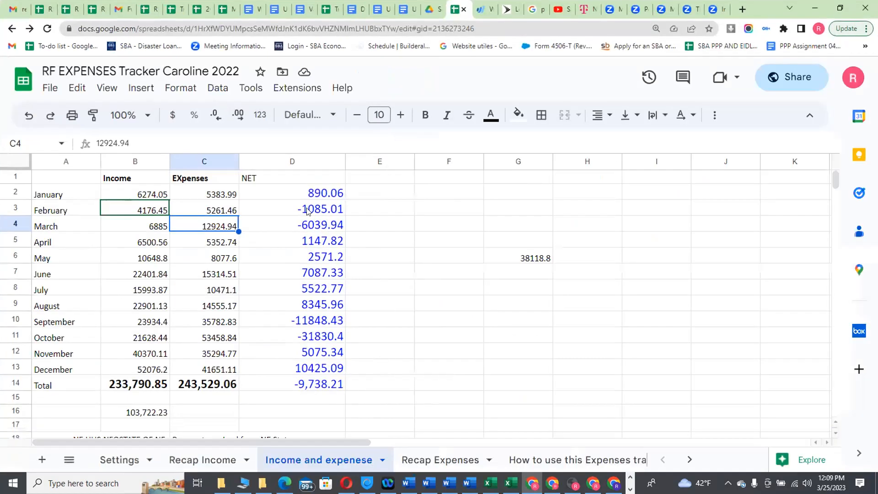
pyautogui.click(840, 7)
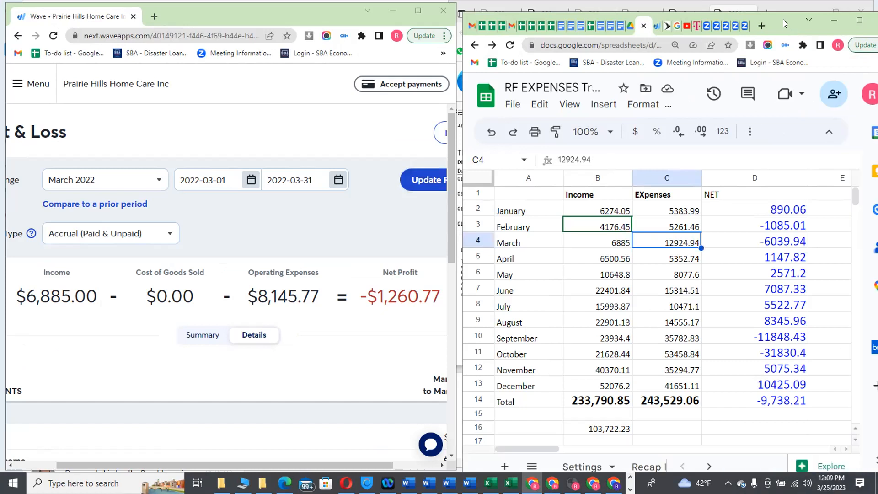
pyautogui.moveTo(783, 19); pyautogui.dragTo(328, 14)
pyautogui.click(649, 216)
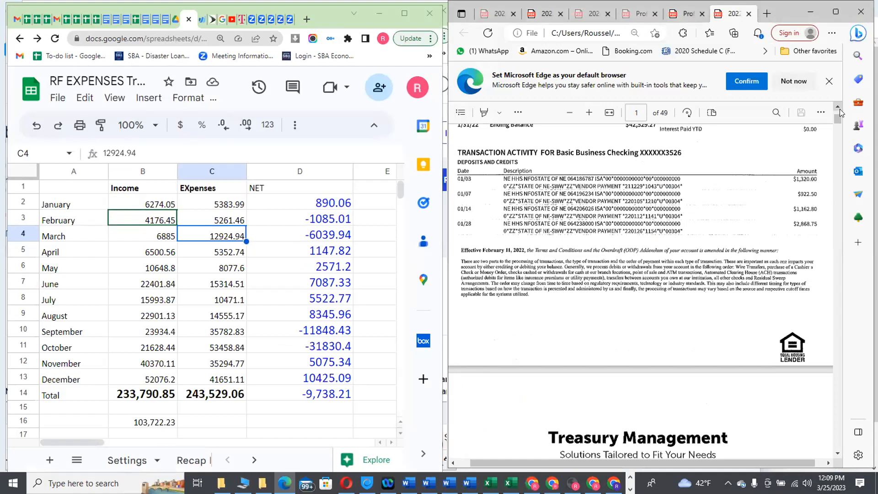
pyautogui.moveTo(835, 117); pyautogui.dragTo(839, 174)
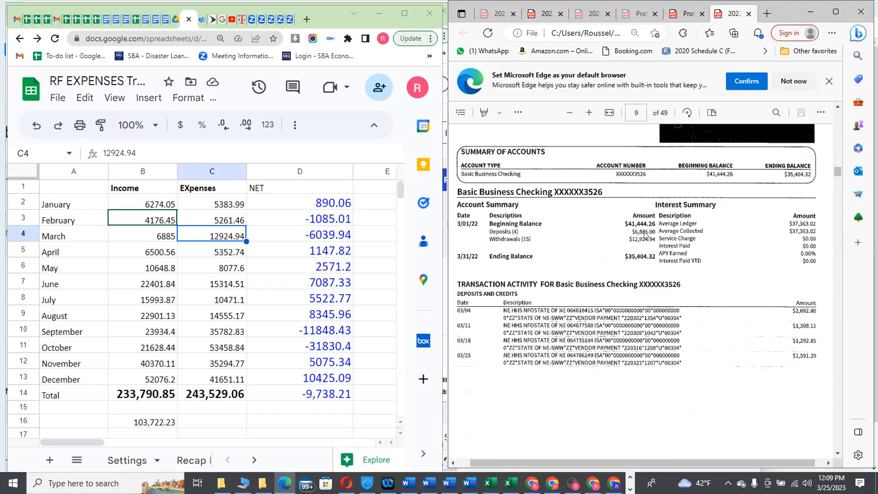
# - Check the tracker's March income and expenses against the deposits and withdrawals in the bank statement
pyautogui.click(163, 232)
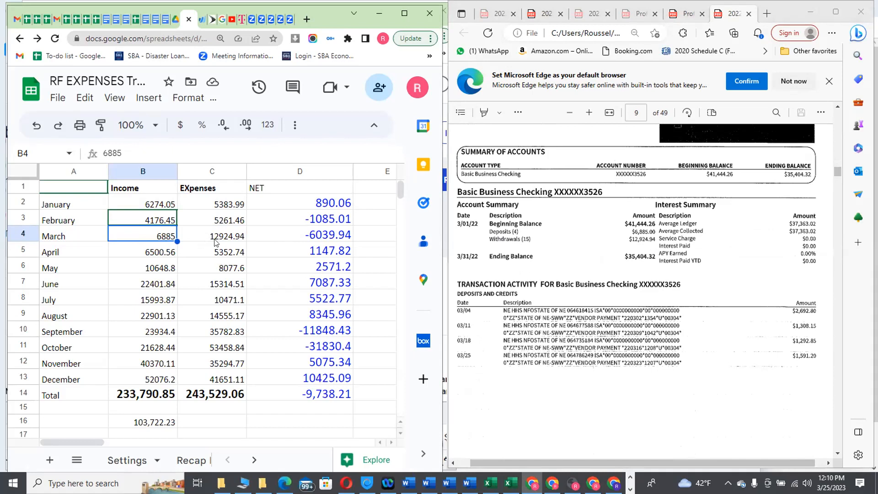
pyautogui.click(216, 241)
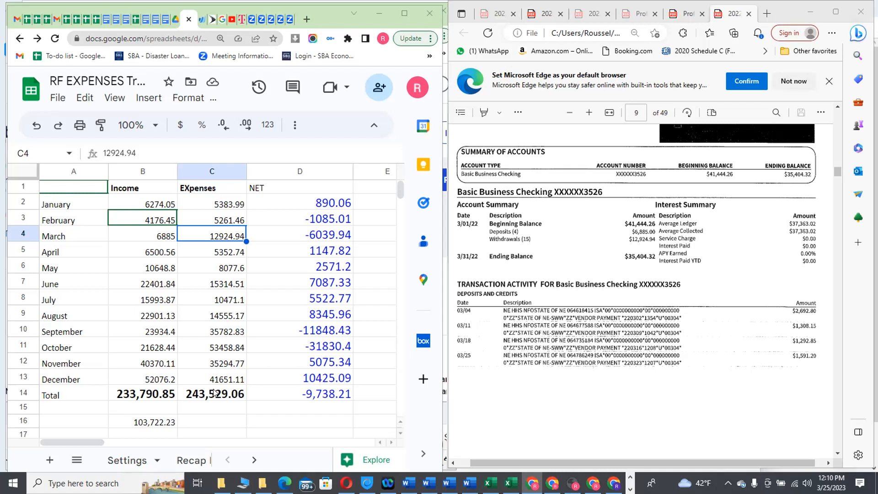
pyautogui.click(156, 313)
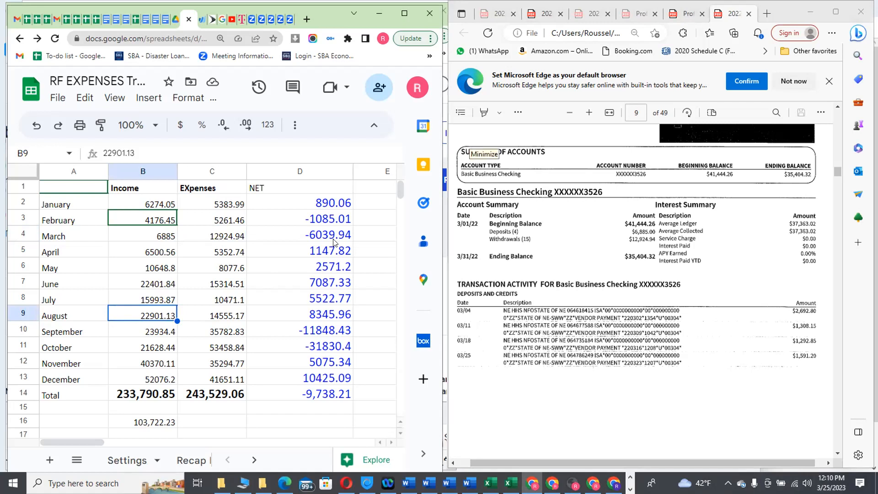
pyautogui.click(474, 144)
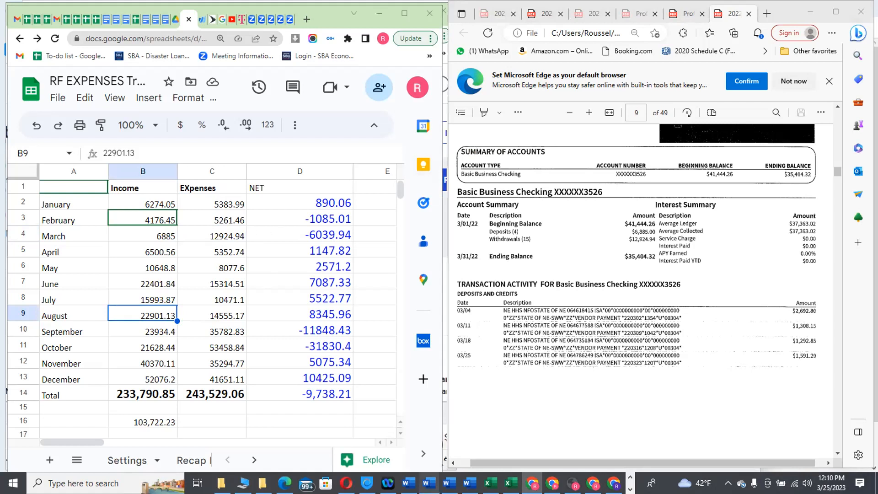
# - Switch back to the Wave window, maximize it and open the Transactions page under Accounting
pyautogui.moveTo(552, 484)
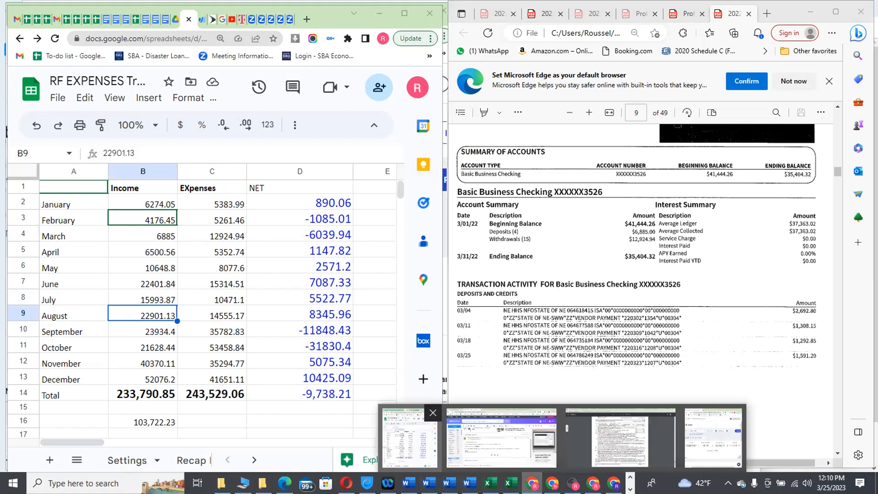
pyautogui.click(502, 438)
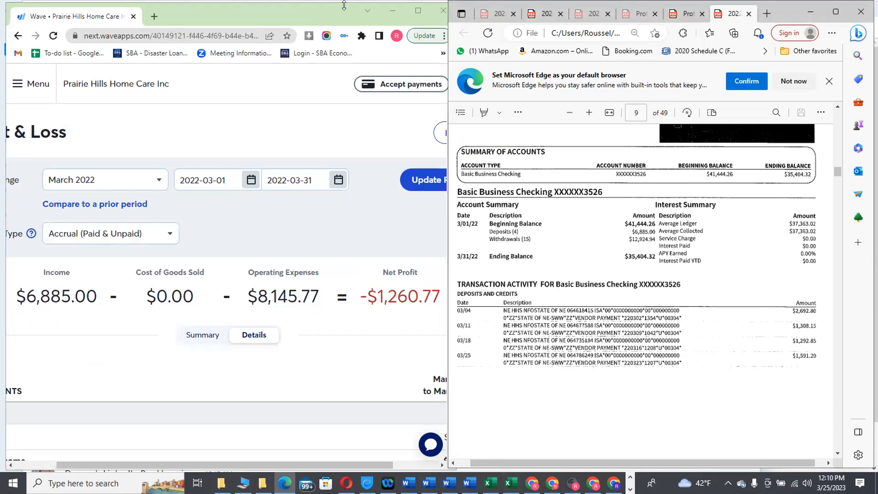
pyautogui.click(417, 12)
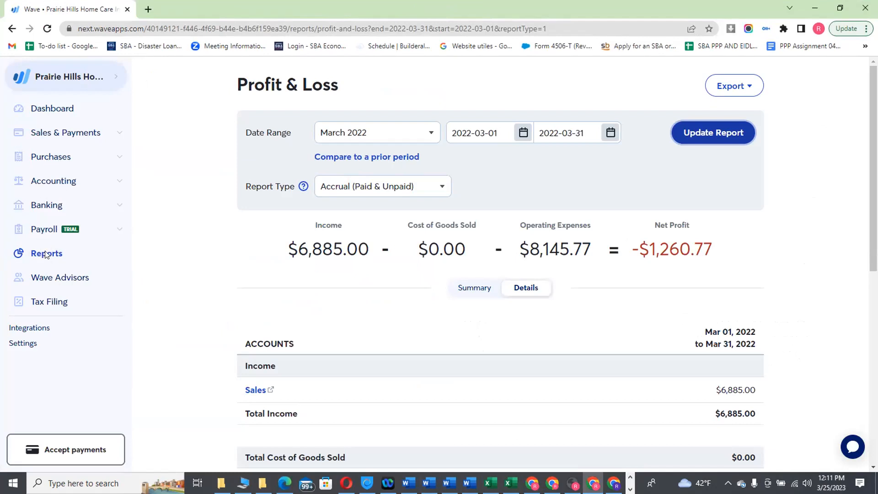
pyautogui.click(49, 180)
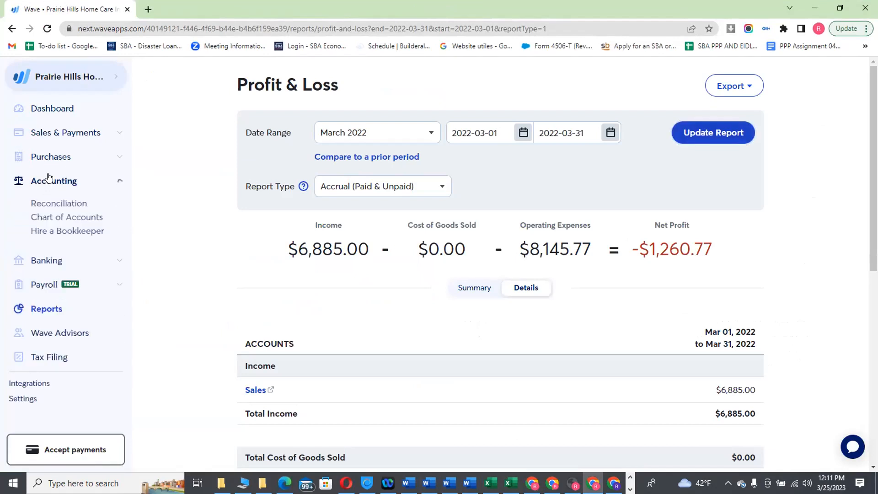
pyautogui.click(51, 202)
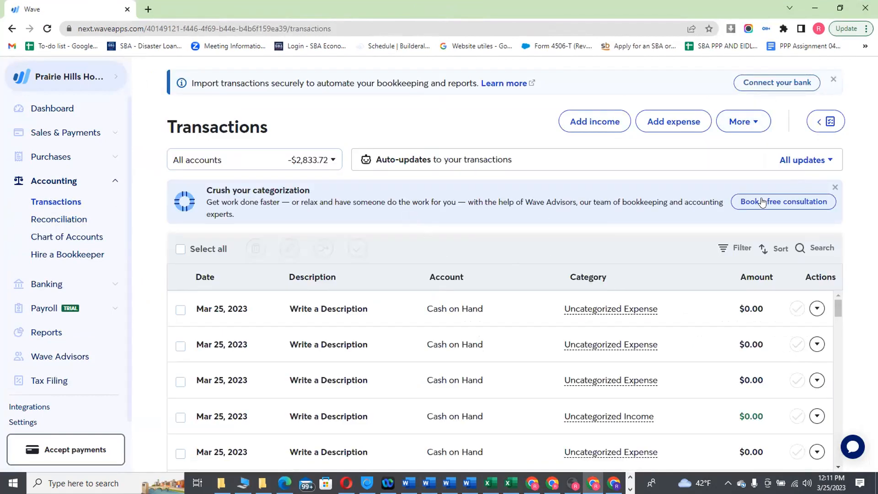
# - Set the transaction filter's type to Withdrawal
pyautogui.click(731, 247)
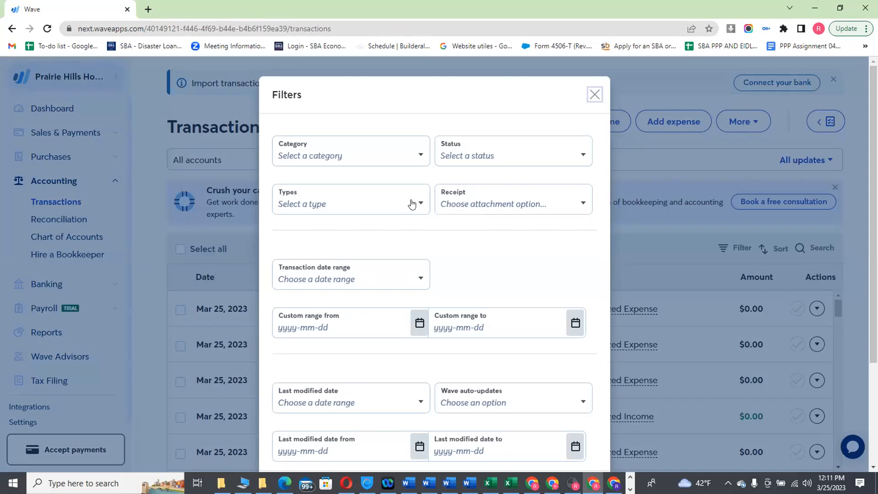
pyautogui.click(393, 203)
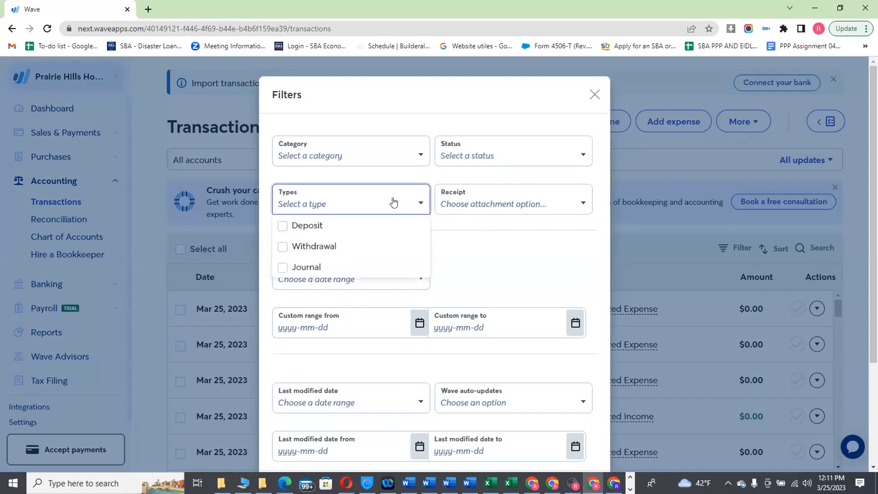
pyautogui.click(310, 247)
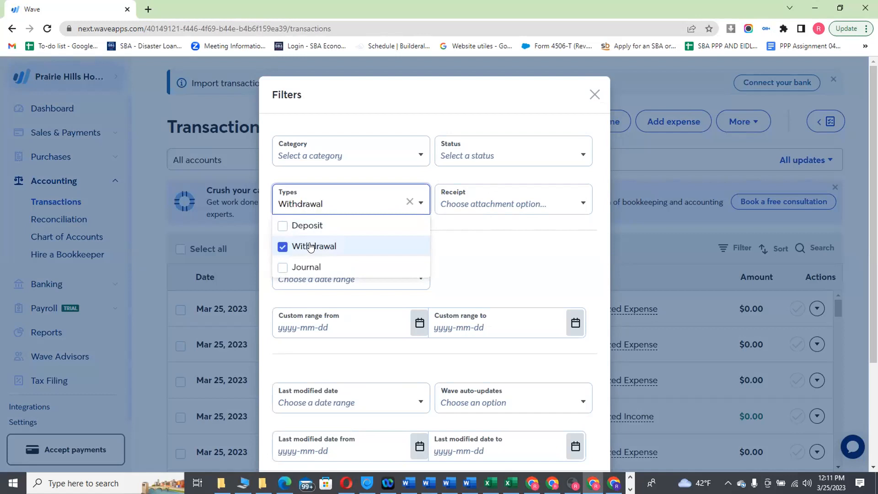
pyautogui.click(525, 249)
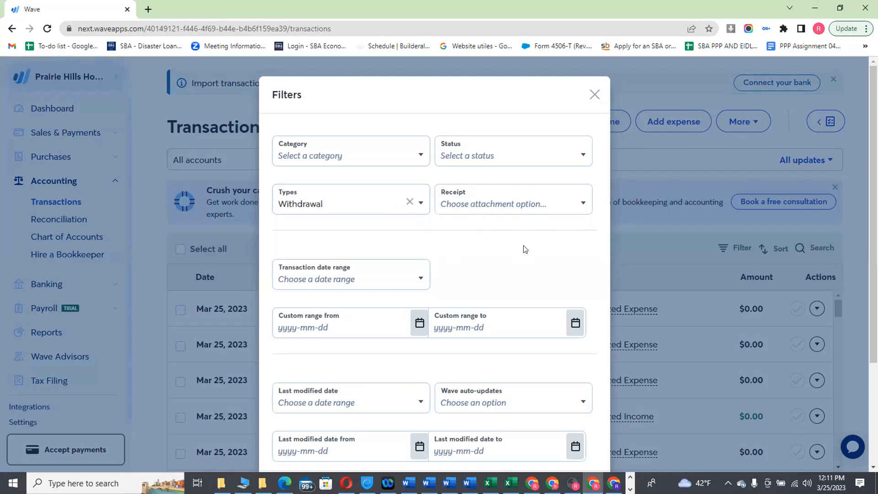
# - Limit the filter to March 2022, apply it and sort the transactions by date from oldest to newest
pyautogui.click(416, 280)
pyautogui.moveTo(422, 343); pyautogui.dragTo(420, 389)
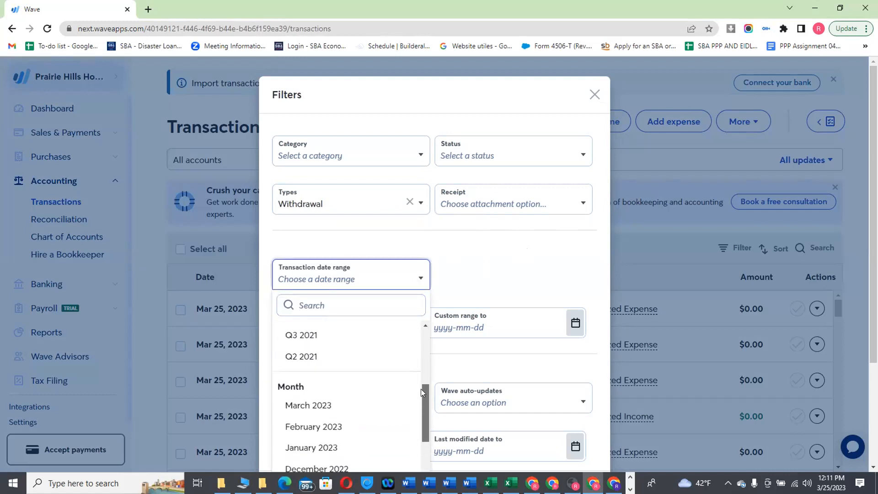
pyautogui.scroll(-2, 417, 403)
pyautogui.scroll(-5, 416, 414)
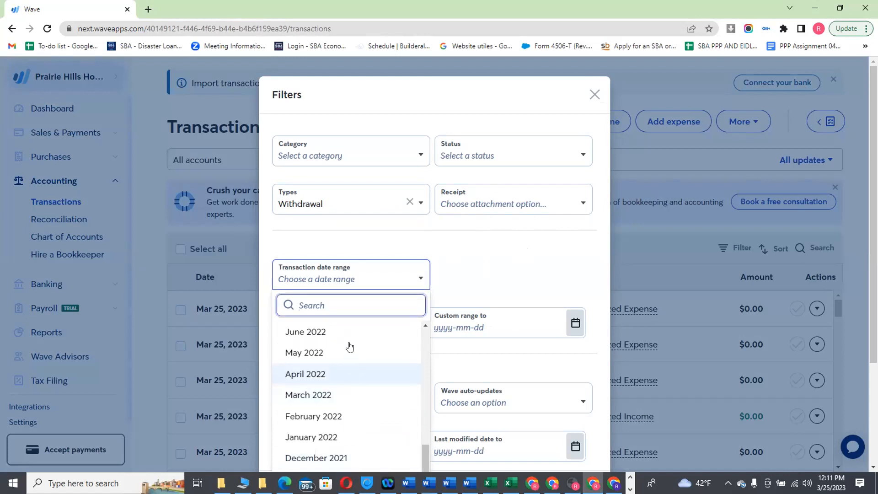
pyautogui.click(351, 397)
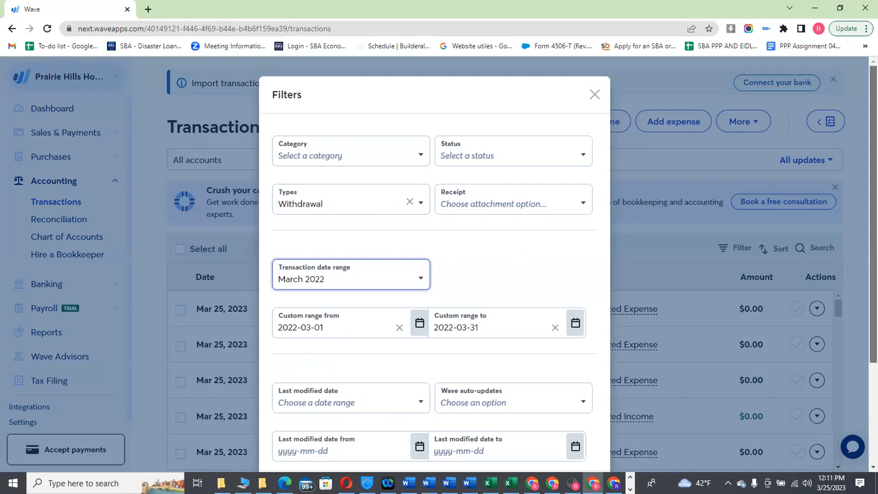
pyautogui.scroll(-2, 858, 324)
pyautogui.click(563, 395)
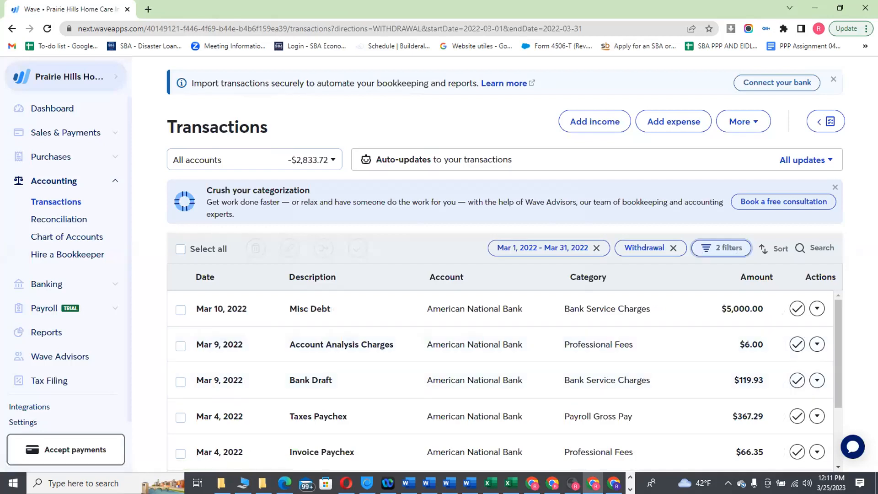
pyautogui.click(771, 249)
pyautogui.click(734, 307)
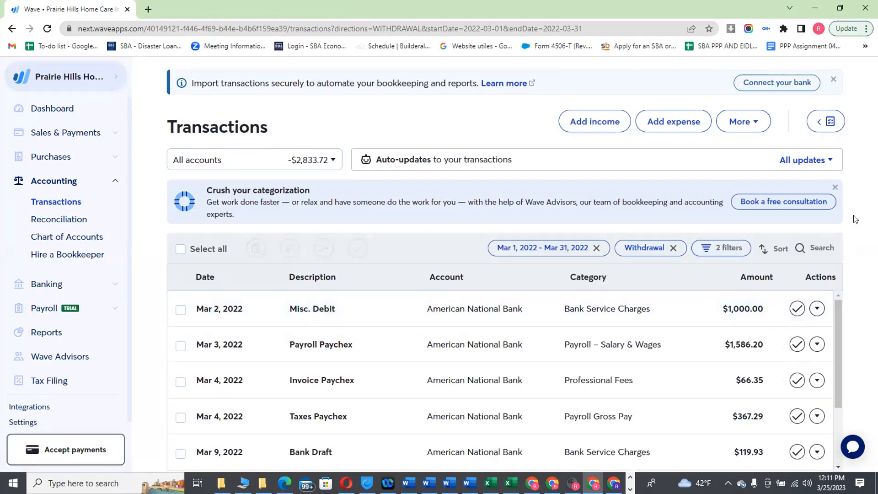
# - Place the Wave window beside the bank statement PDF and bring up the March 2022 withdrawals on page 11
pyautogui.click(839, 8)
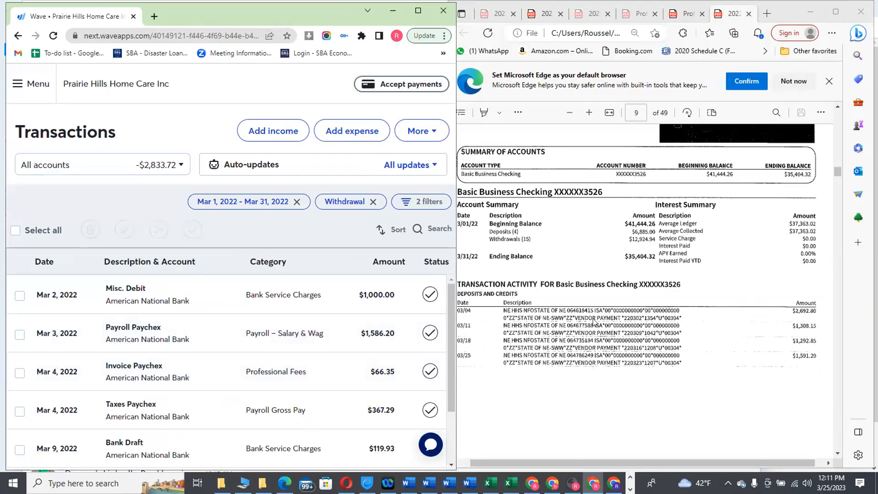
pyautogui.click(721, 314)
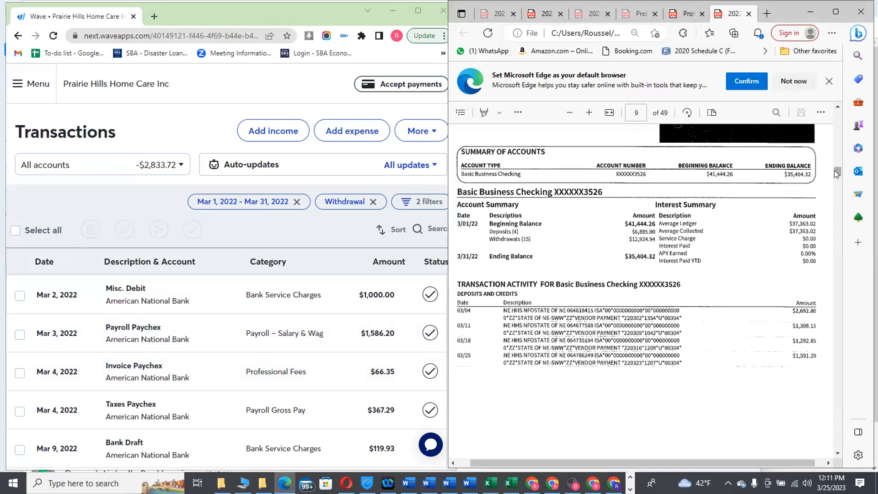
pyautogui.moveTo(835, 169)
pyautogui.mouseDown()
pyautogui.moveTo(836, 180)
pyautogui.moveTo(836, 169)
pyautogui.mouseUp()
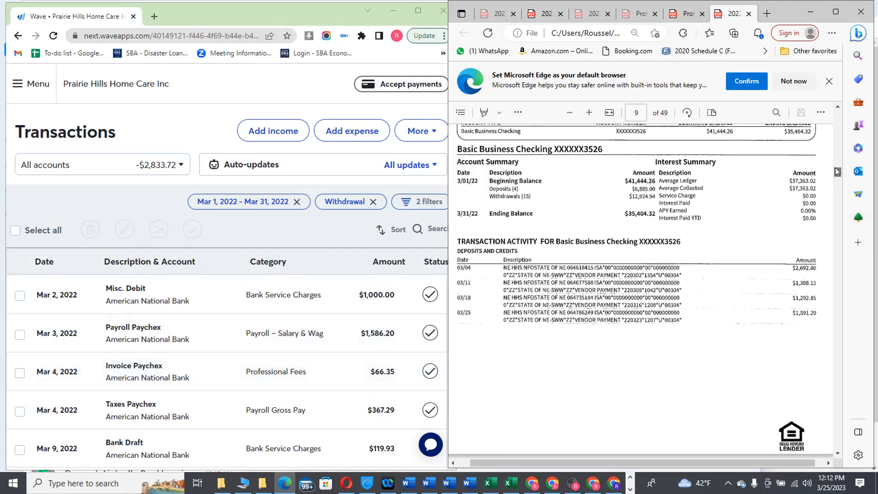
pyautogui.scroll(-5, 835, 168)
pyautogui.scroll(-5, 836, 174)
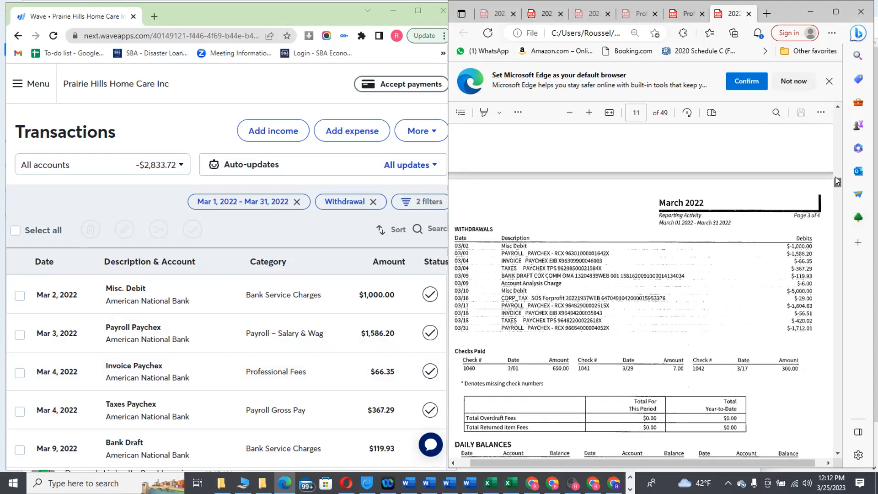
pyautogui.scroll(-1, 836, 182)
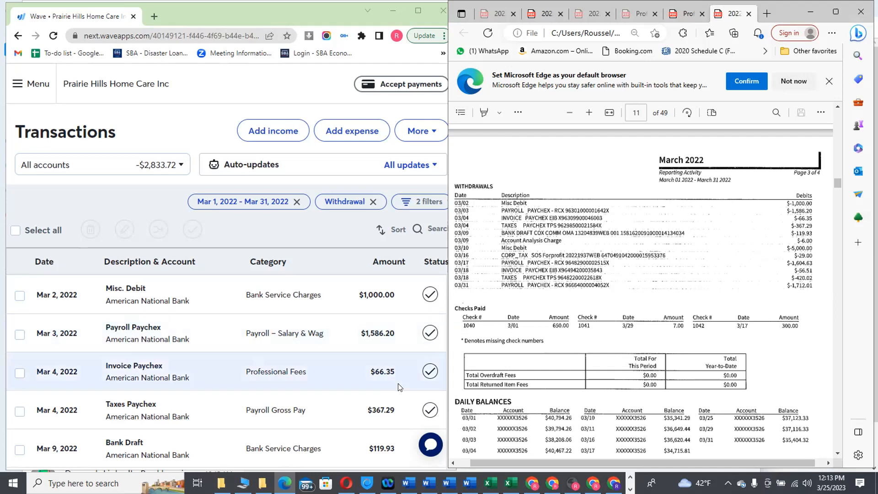
# - Compare Wave's filtered March withdrawals line by line with the withdrawals in the bank statement
pyautogui.click(173, 130)
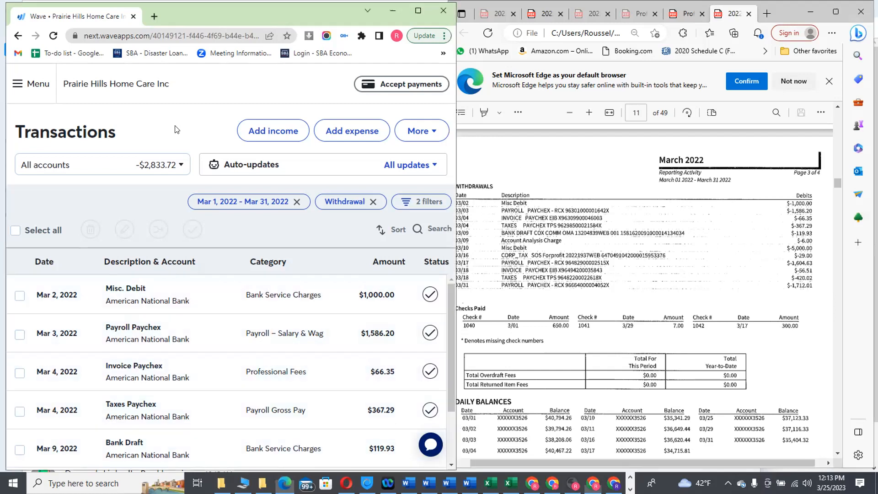
pyautogui.moveTo(451, 295); pyautogui.dragTo(444, 338)
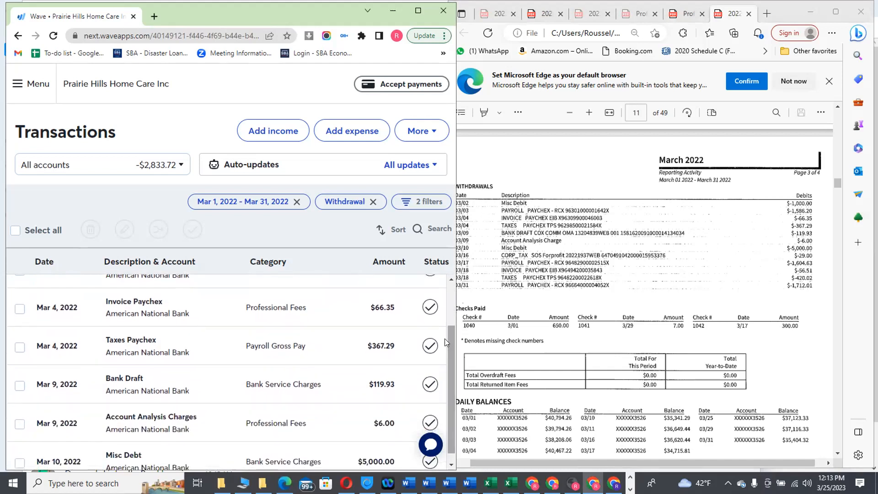
pyautogui.click(594, 172)
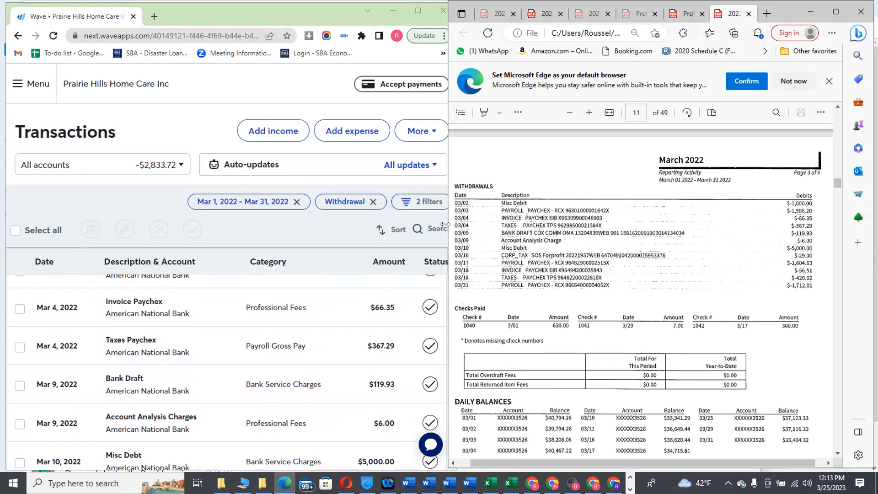
pyautogui.moveTo(444, 225); pyautogui.dragTo(453, 224)
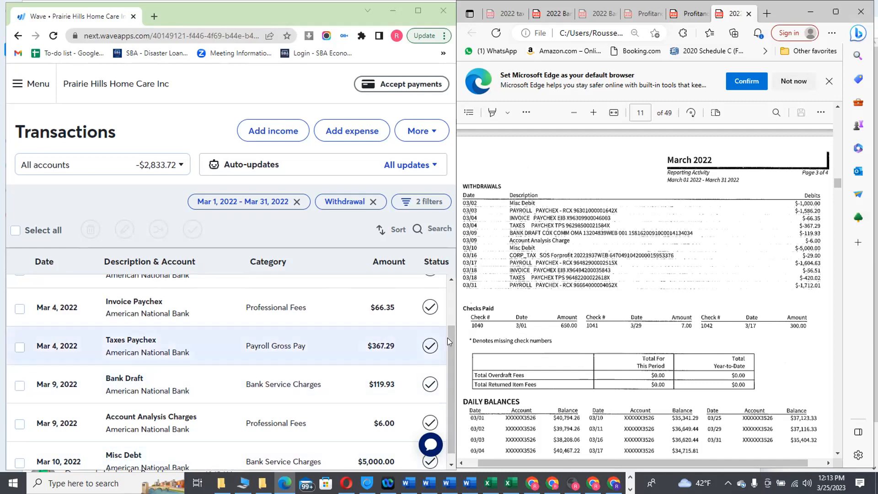
pyautogui.moveTo(450, 337); pyautogui.dragTo(450, 342)
pyautogui.rightClick(443, 380)
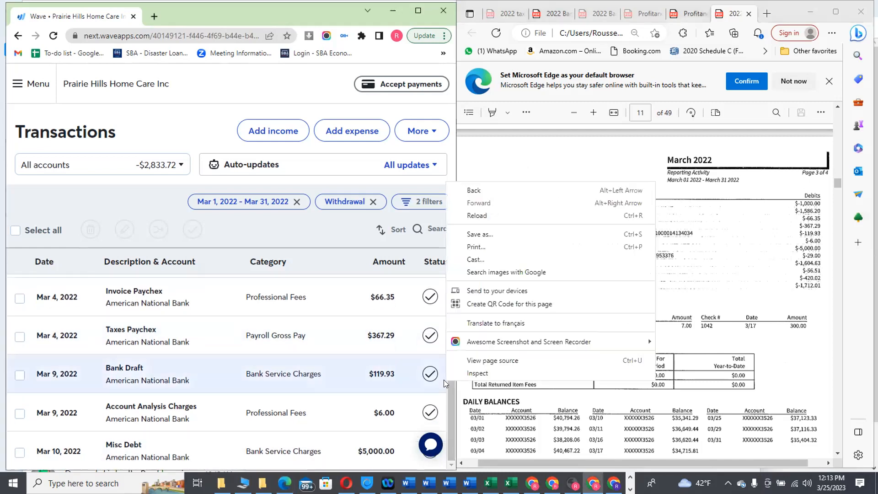
pyautogui.click(638, 148)
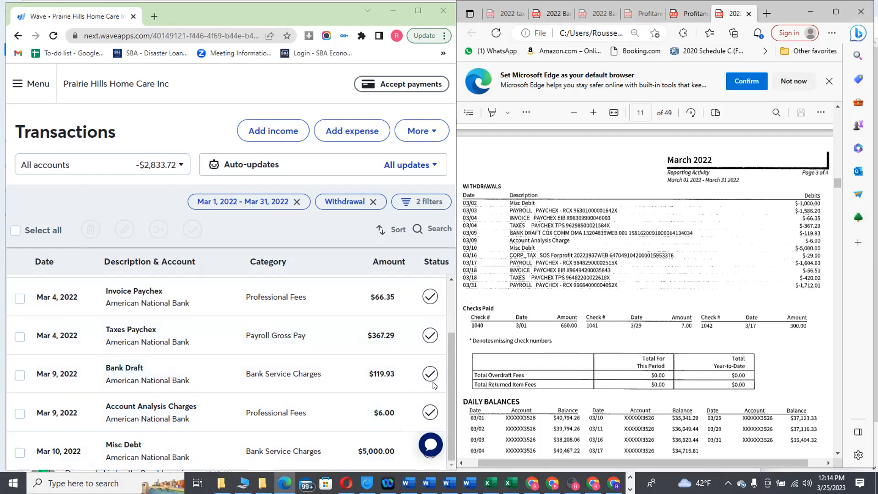
pyautogui.click(450, 352)
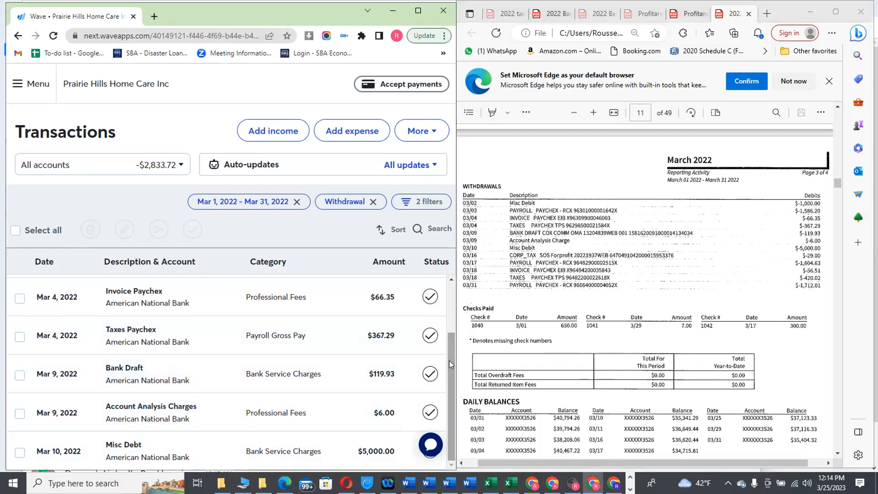
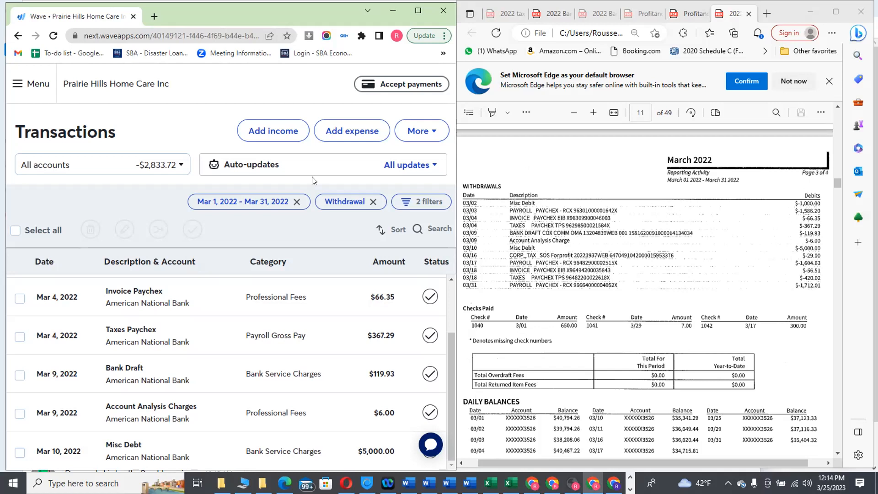
# - Maximize the Wave window and add a new expense transaction
pyautogui.click(413, 11)
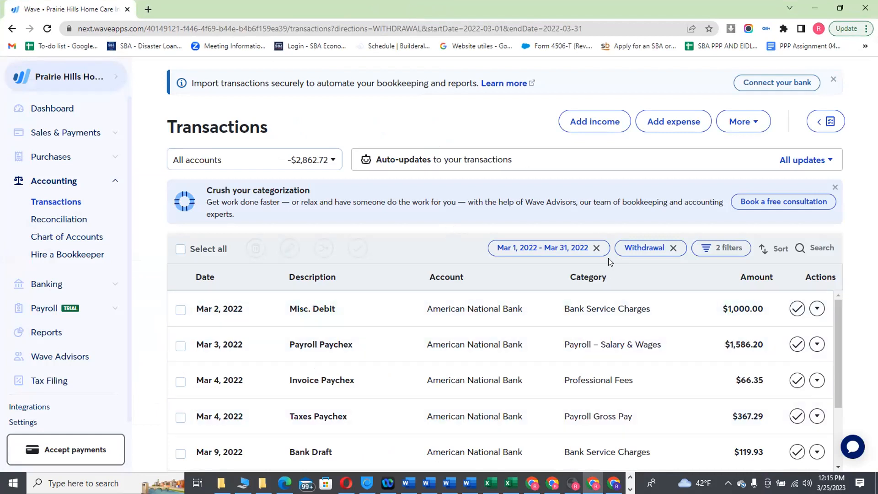
pyautogui.click(371, 382)
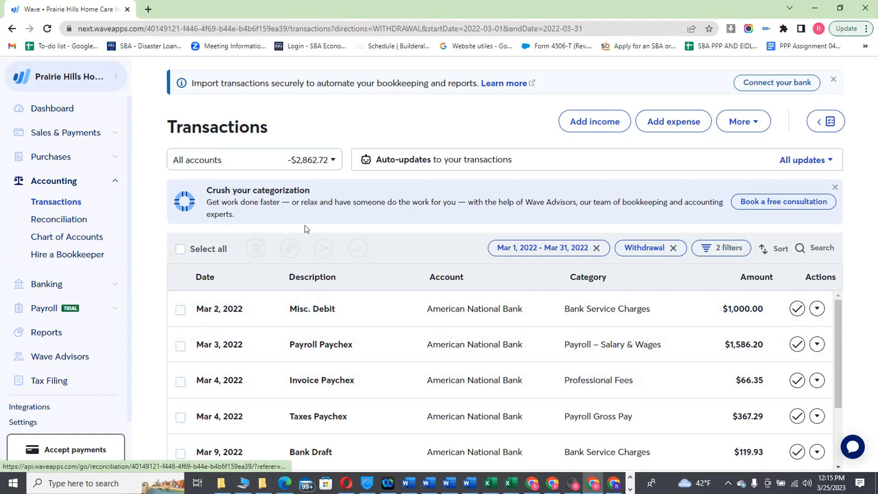
pyautogui.click(673, 126)
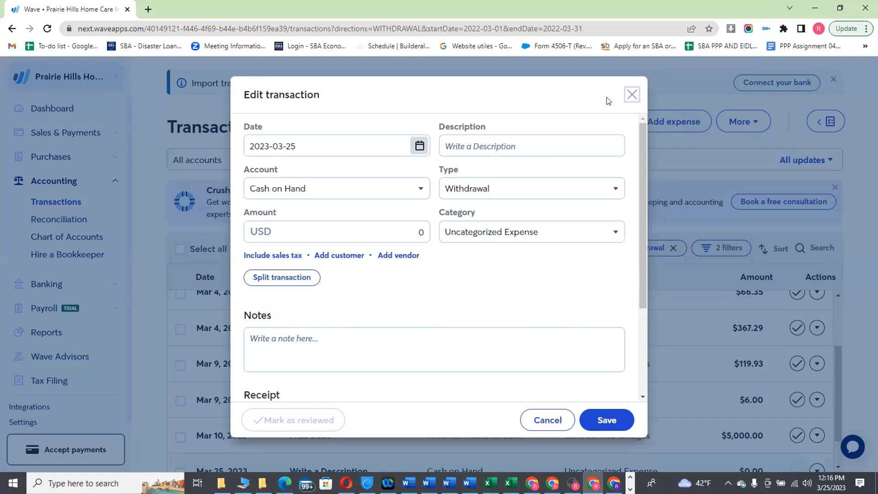
# - Set the new expense's date to 2022-03-16, checking it against the CORP_TAX withdrawal in the bank statement
pyautogui.click(359, 147)
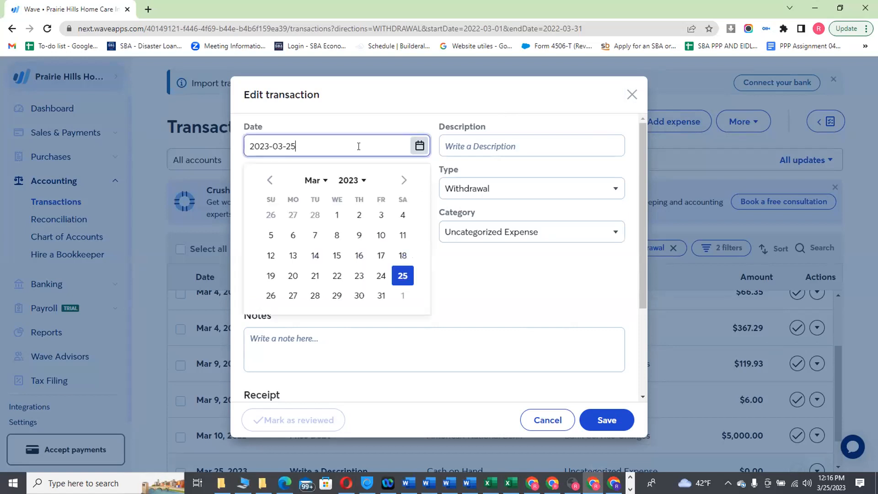
pyautogui.click(364, 181)
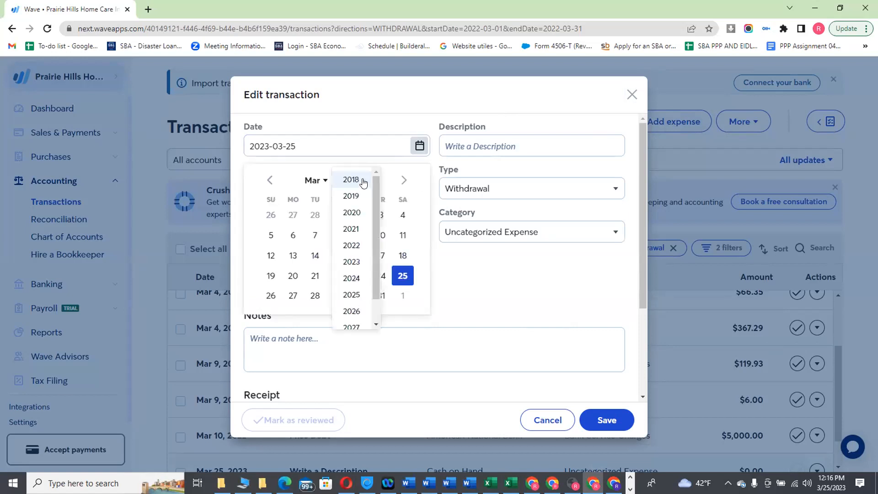
pyautogui.click(352, 247)
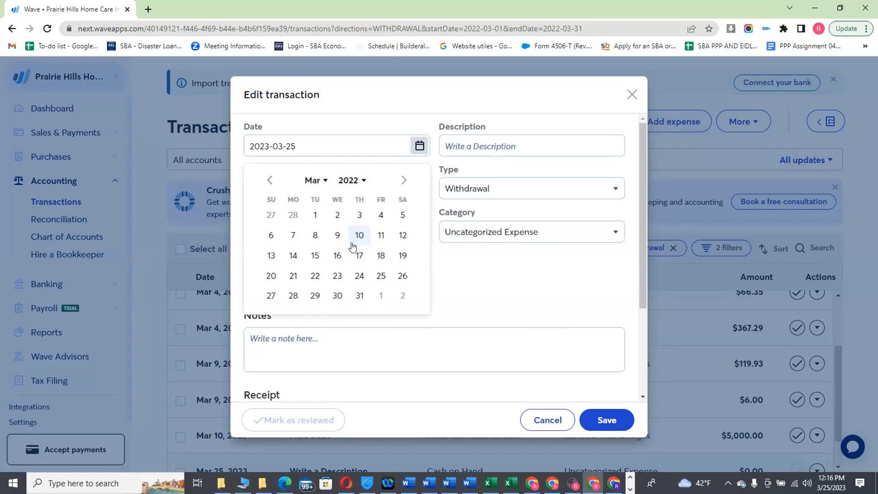
pyautogui.hotkey('alt', 'Tab')
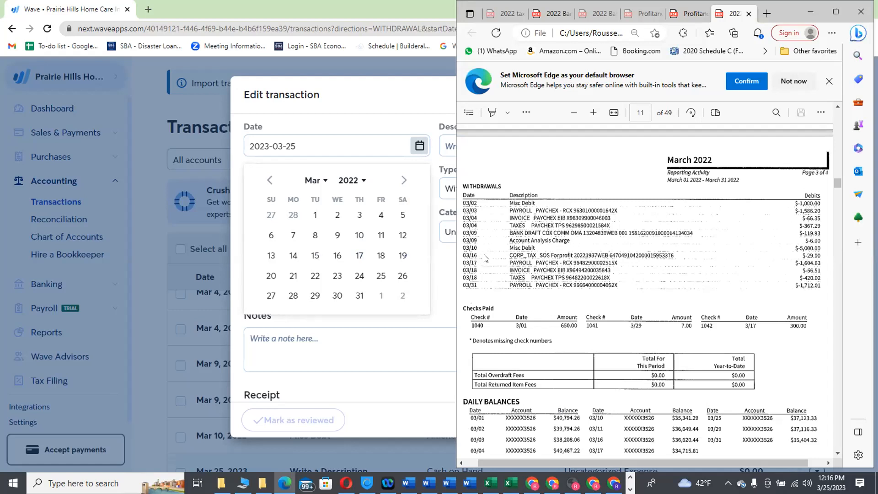
pyautogui.hotkey('alt', 'Tab')
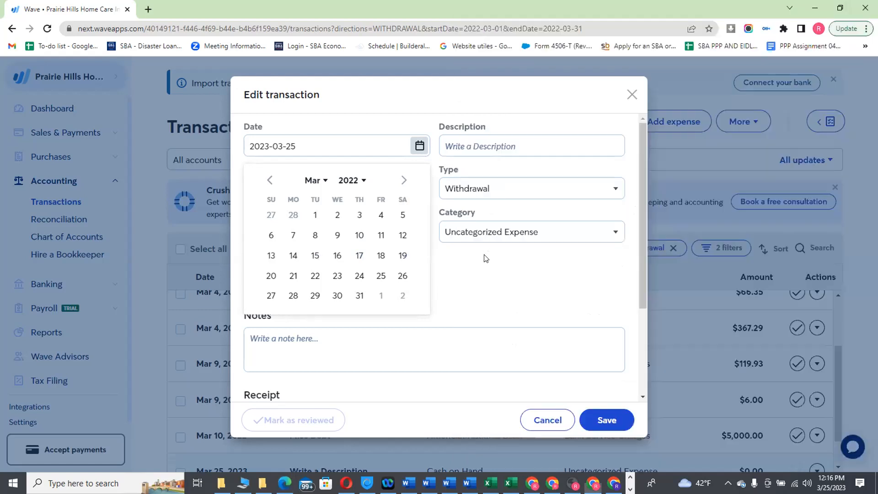
pyautogui.click(323, 183)
pyautogui.click(322, 181)
pyautogui.click(321, 180)
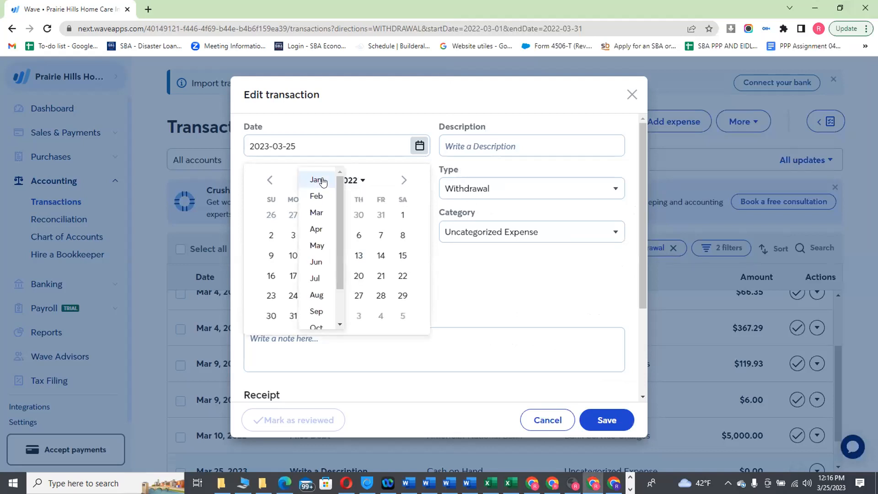
pyautogui.click(318, 213)
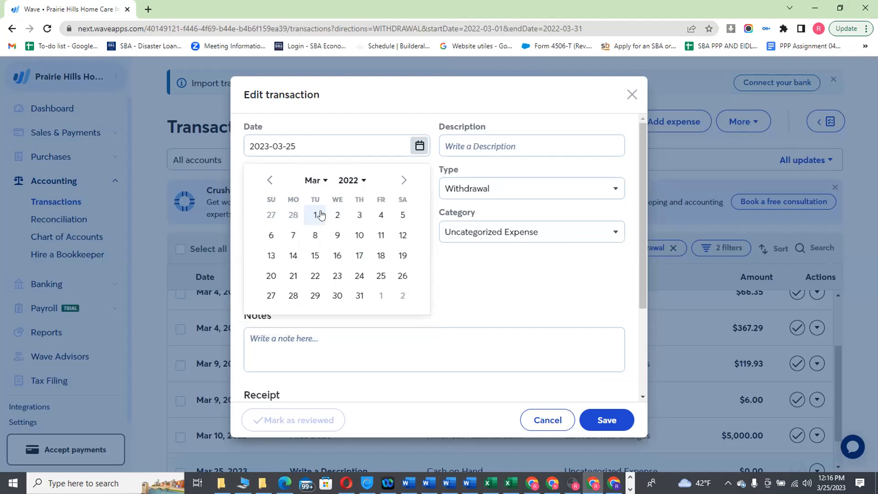
pyautogui.click(339, 256)
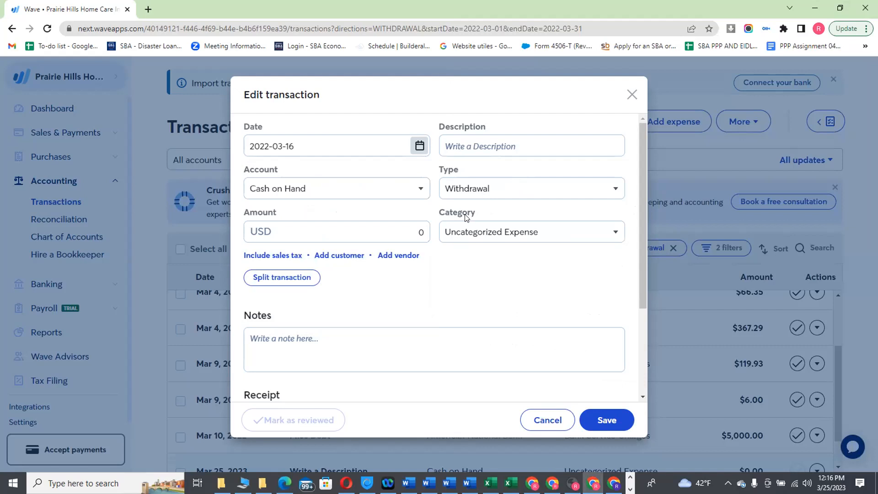
# - Maximize the bank statement PDF and enlarge page 11 to read the description of the 03/16 CORP_TAX withdrawal
pyautogui.click(502, 143)
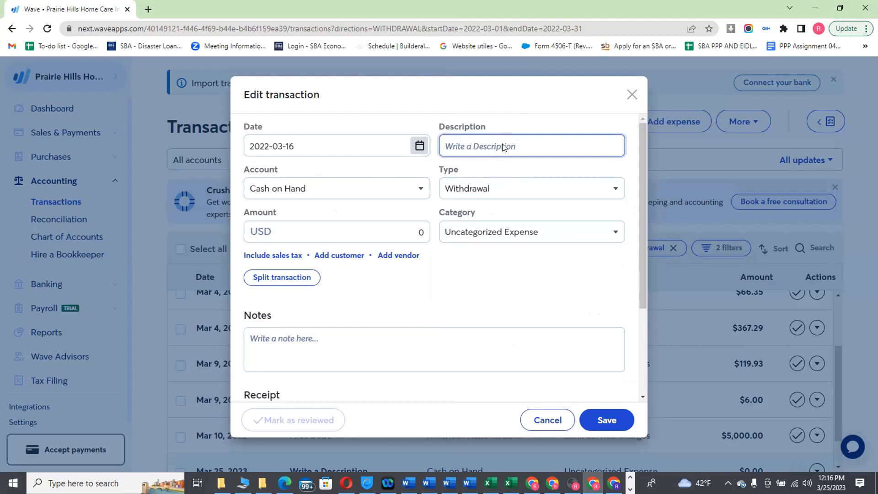
pyautogui.hotkey('alt', 'Tab')
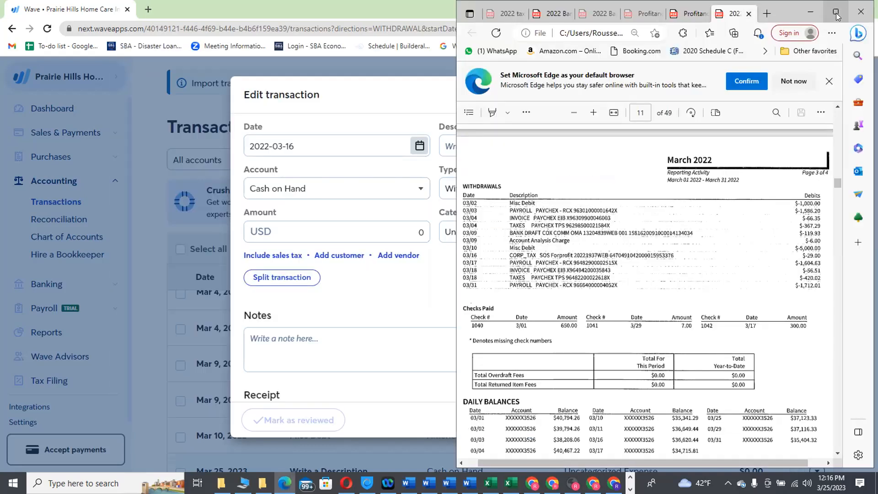
pyautogui.click(836, 13)
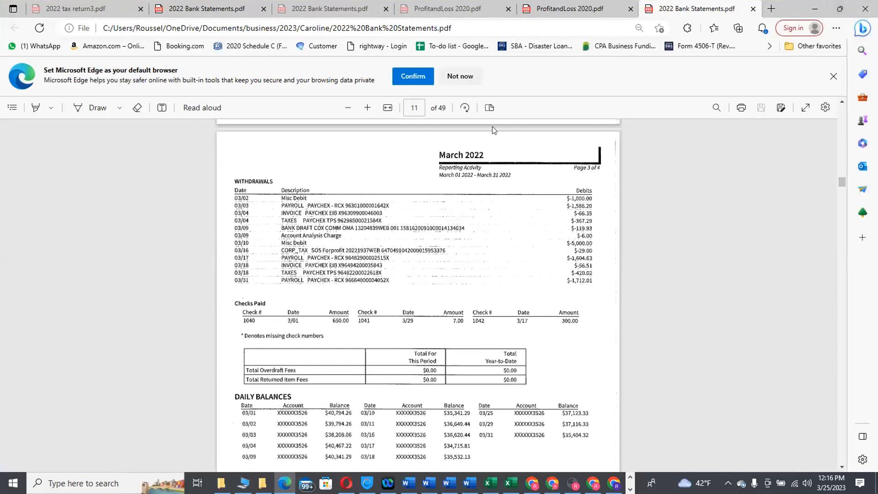
pyautogui.click(369, 110)
pyautogui.click(369, 109)
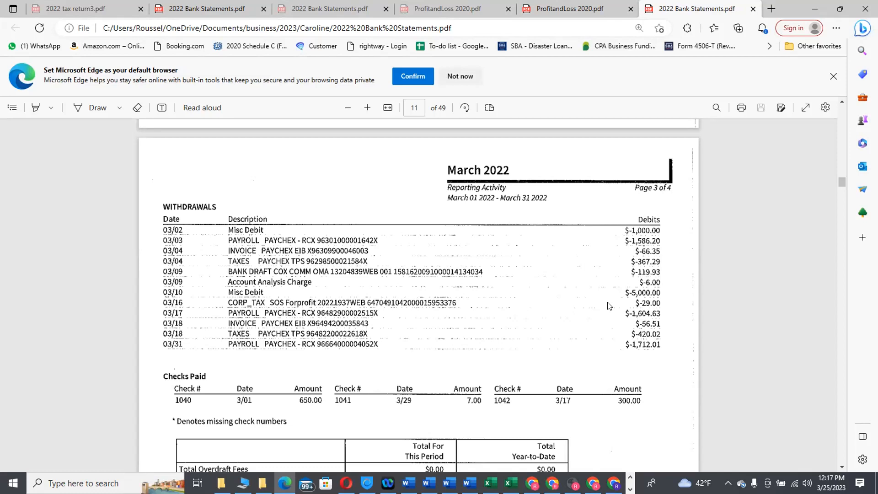
pyautogui.hotkey('alt', 'Tab')
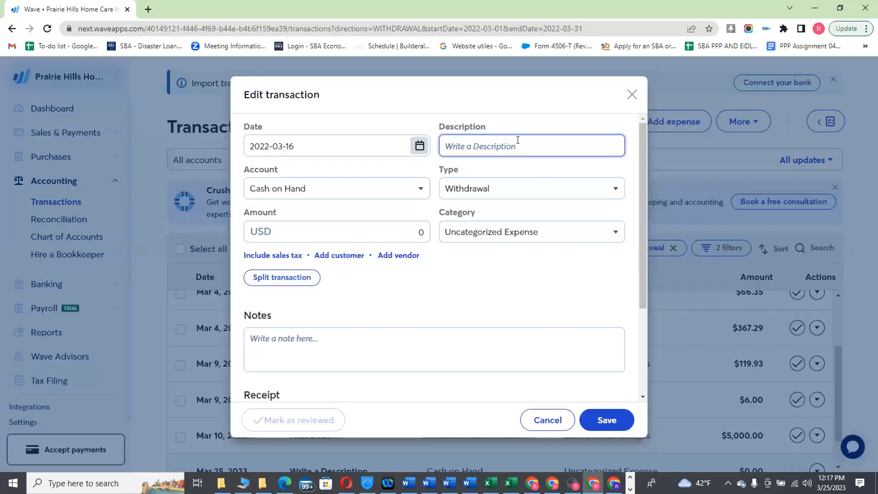
pyautogui.hotkey('alt', 'Tab')
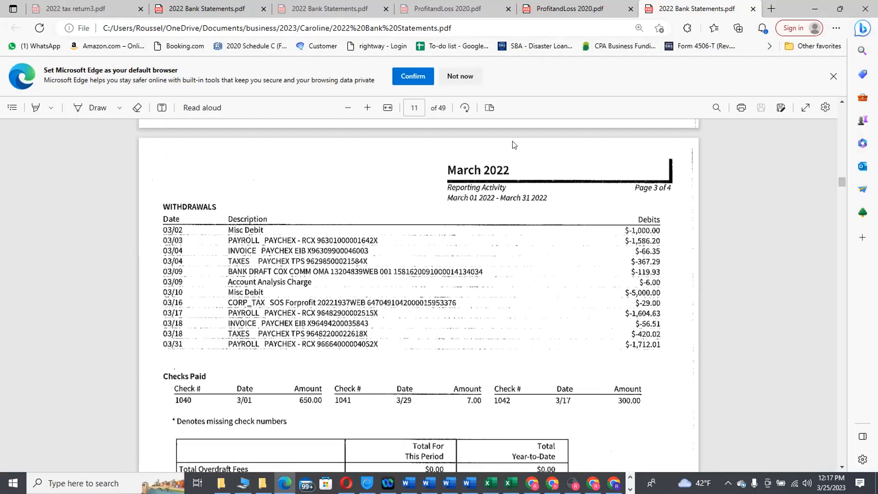
# - Return to Wave and enter "Corp Tax SOS For Profit" as the new expense's description
pyautogui.hotkey('alt', 'Tab')
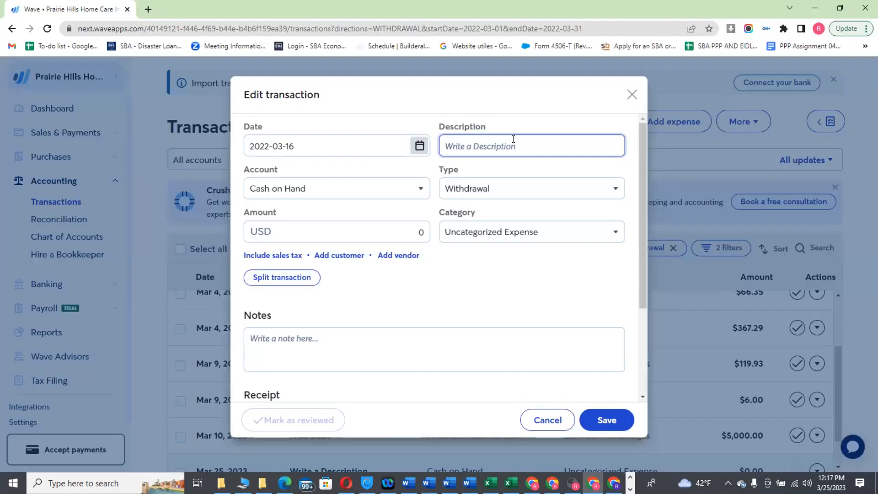
pyautogui.write('cORP')
pyautogui.press('BackSpace')
pyautogui.press('BackSpace')
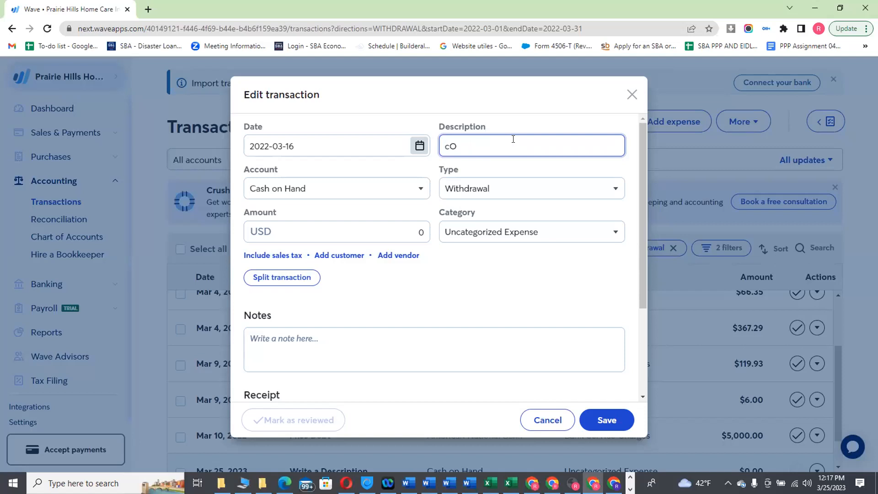
pyautogui.press('BackSpace')
pyautogui.press('BackSpace')
pyautogui.write('Corp Tax SOs For Profit')
pyautogui.click(498, 142)
pyautogui.press('BackSpace')
pyautogui.write('S')
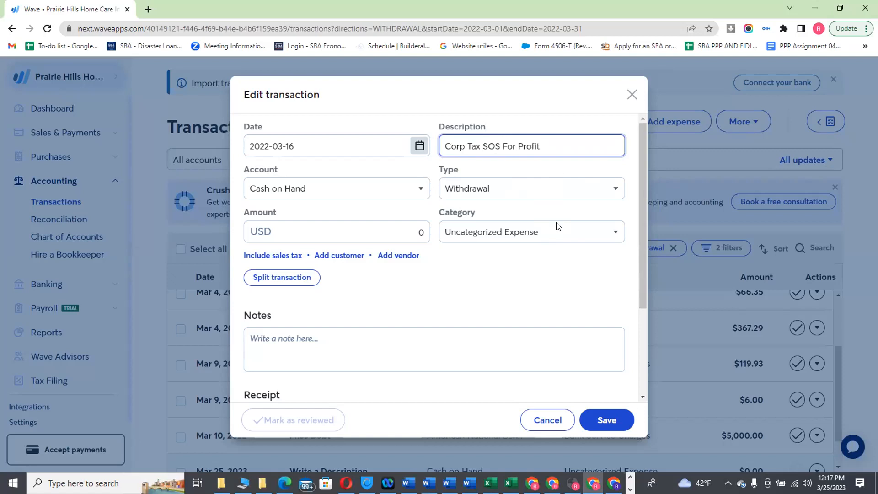
# - Look through the expense categories for one that fits the corporate tax payment and choose Uncategorized Expense
pyautogui.hotkey('alt', 'Tab')
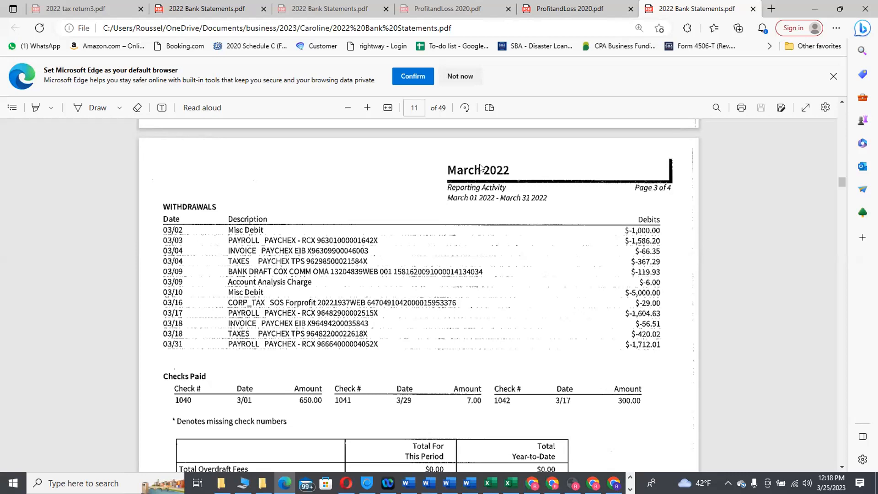
pyautogui.hotkey('alt', 'Tab')
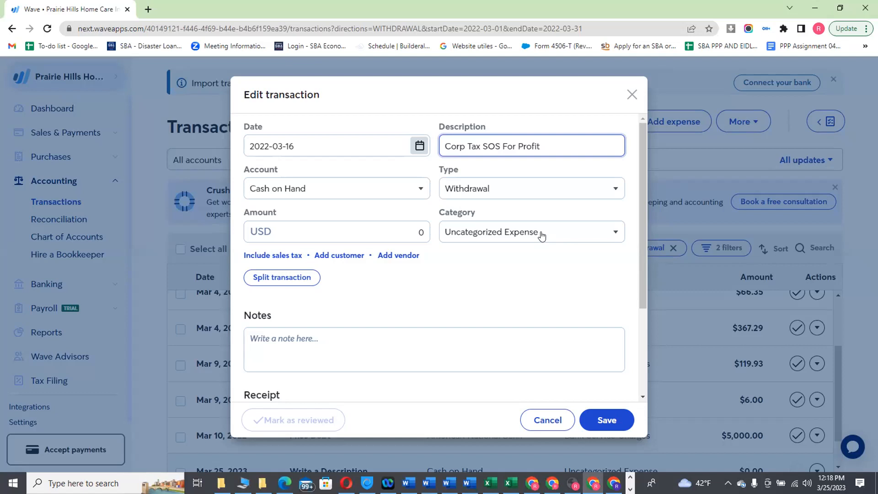
pyautogui.click(610, 232)
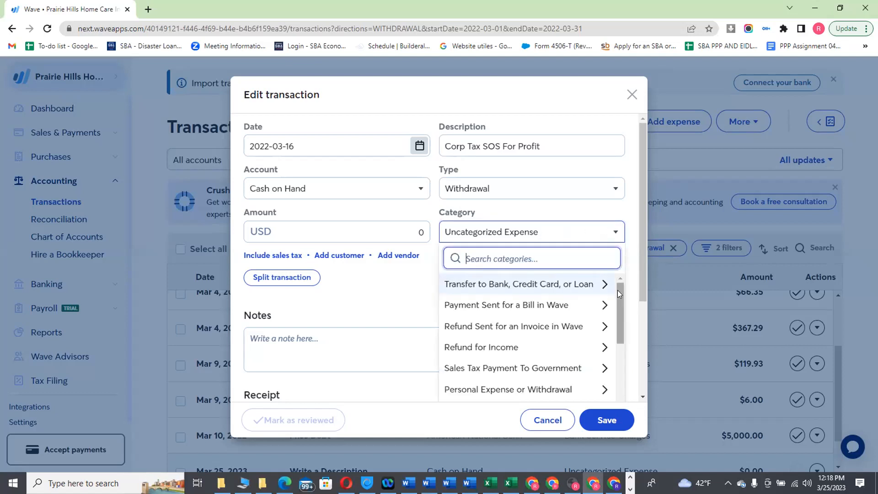
pyautogui.moveTo(618, 290); pyautogui.dragTo(617, 390)
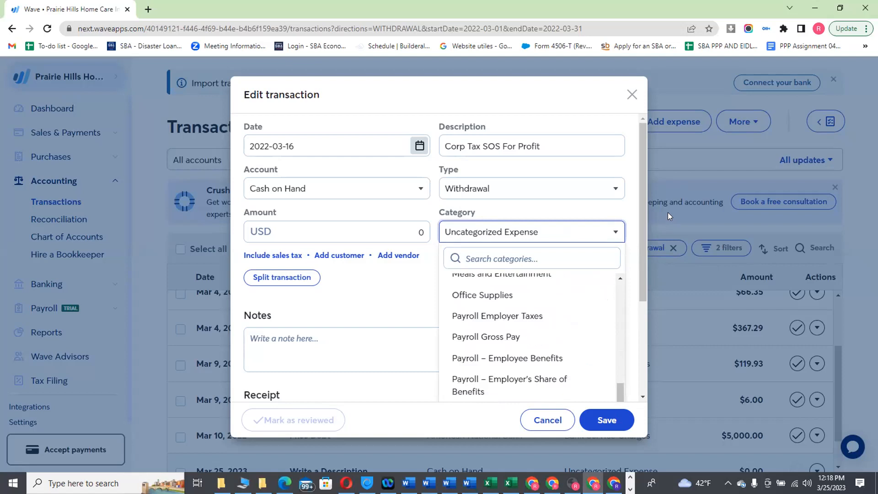
pyautogui.moveTo(643, 194); pyautogui.dragTo(618, 315)
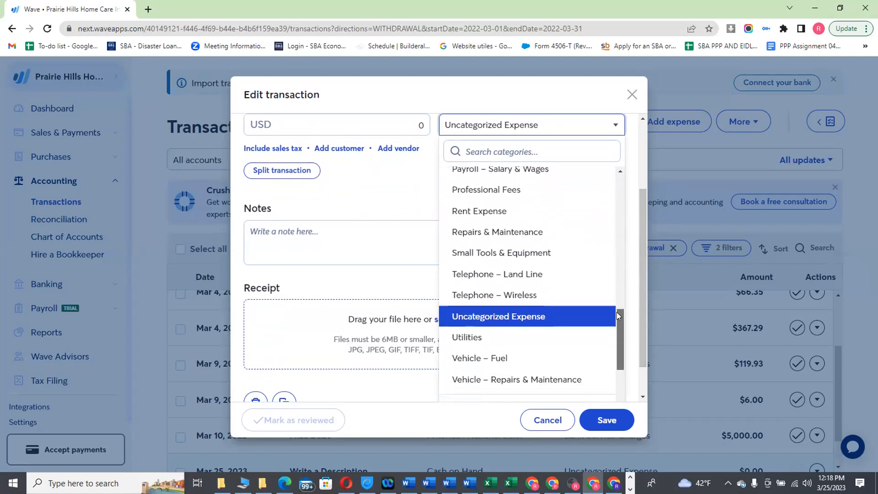
pyautogui.moveTo(616, 312); pyautogui.dragTo(615, 296)
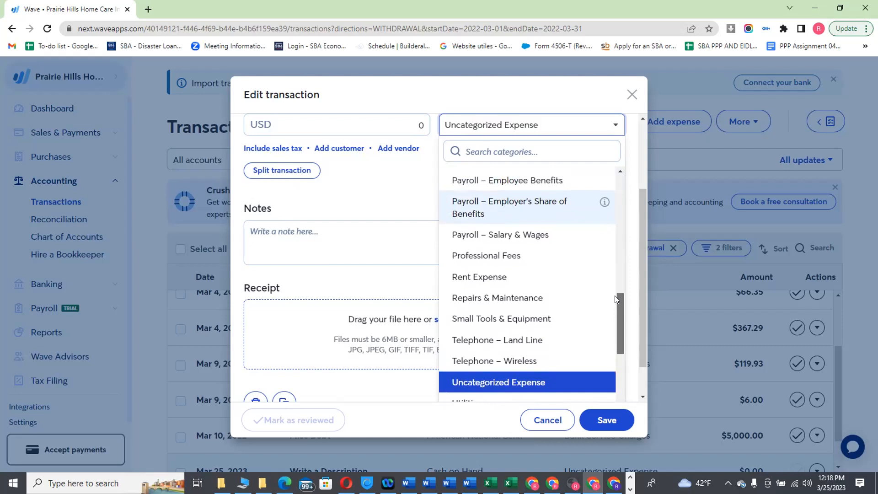
pyautogui.moveTo(615, 296); pyautogui.dragTo(594, 252)
pyautogui.scroll(-2, 594, 252)
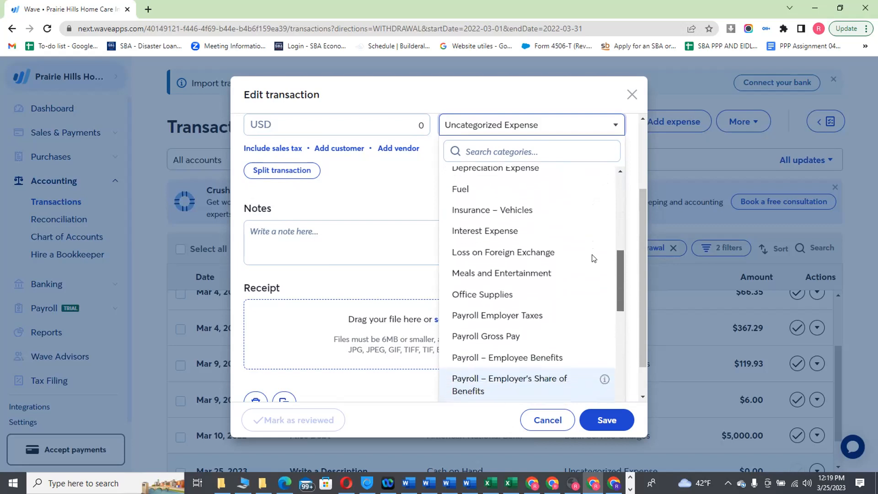
pyautogui.moveTo(617, 260); pyautogui.dragTo(619, 324)
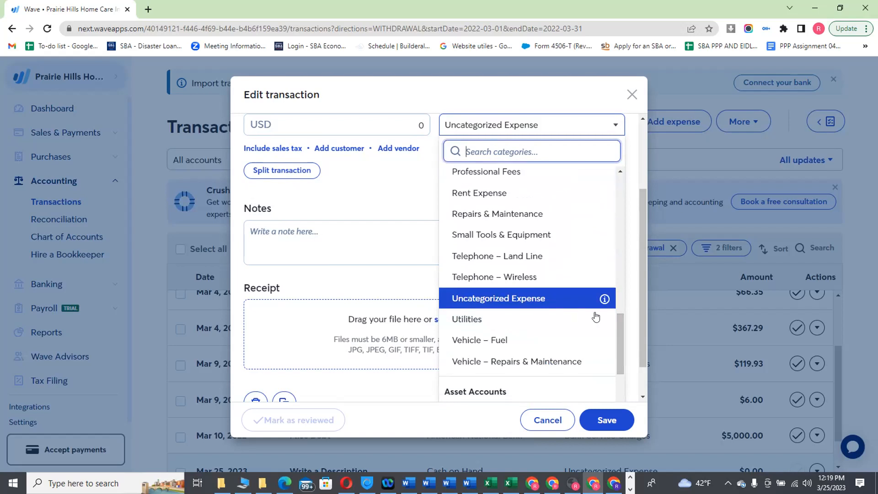
pyautogui.moveTo(617, 325); pyautogui.dragTo(596, 232)
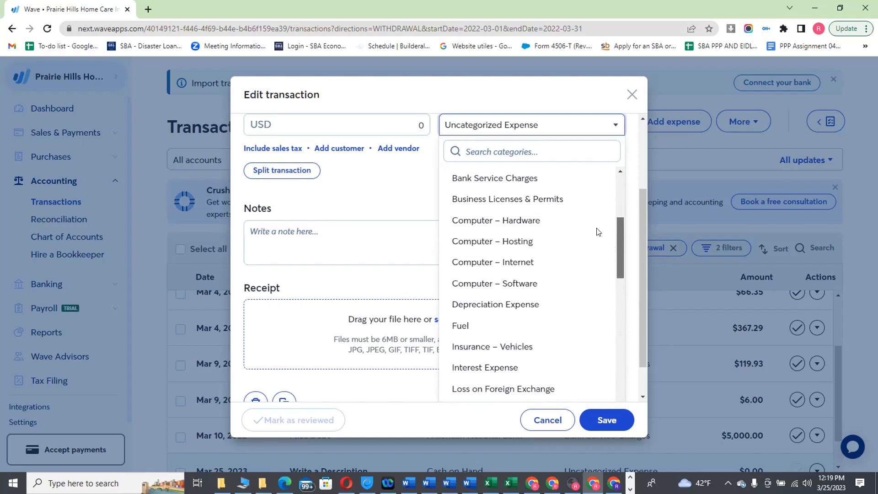
pyautogui.moveTo(596, 232); pyautogui.dragTo(596, 323)
pyautogui.scroll(-2, 595, 323)
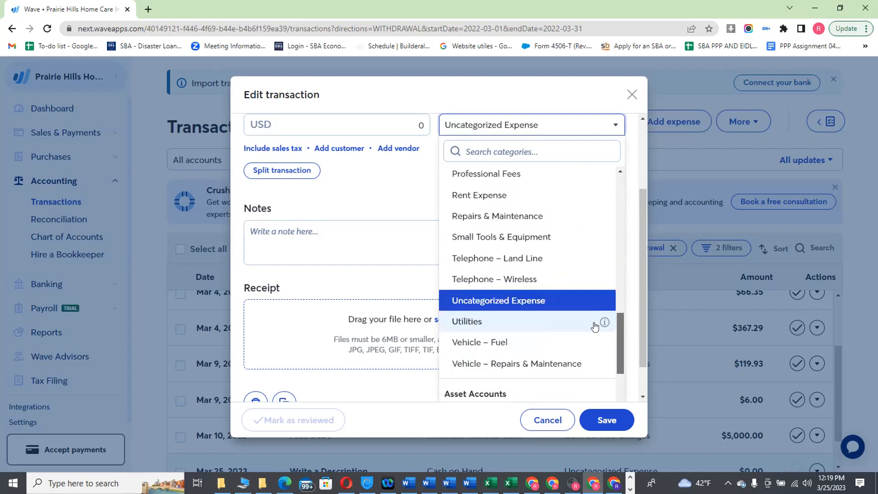
pyautogui.click(521, 302)
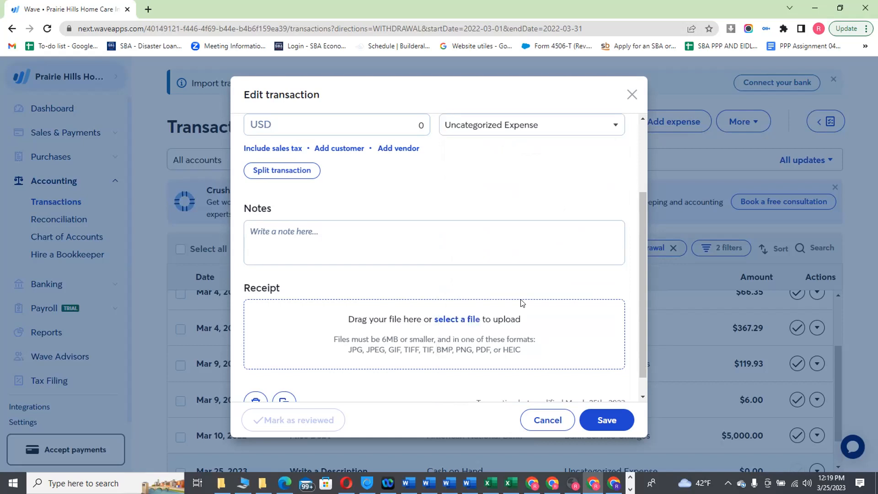
# - Add the note "Tax paid for a NON For Profit Corporate" to the new expense
pyautogui.click(340, 236)
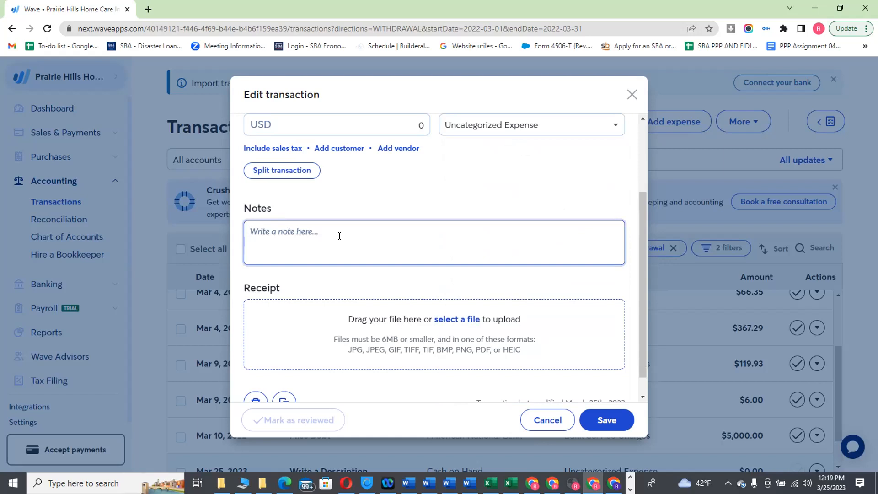
pyautogui.write('tax')
pyautogui.press('BackSpace')
pyautogui.press('BackSpace')
pyautogui.press('BackSpace')
pyautogui.write('Tax paid for Corpor')
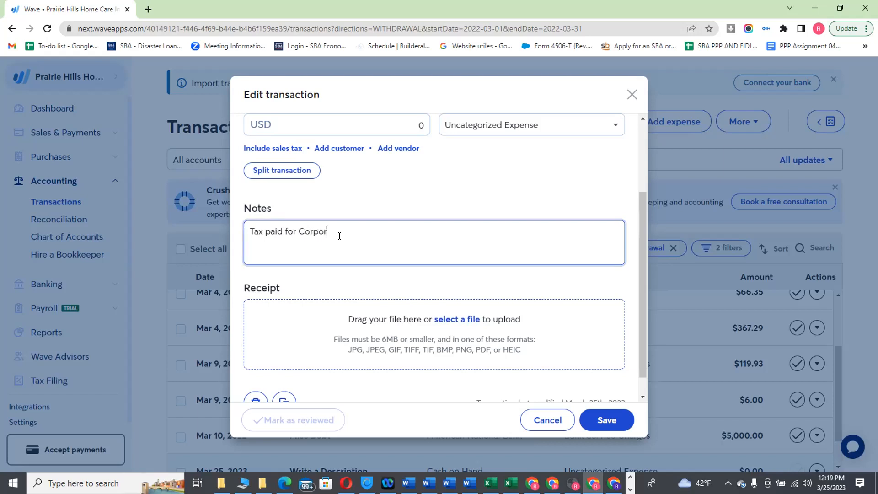
pyautogui.write('ate')
pyautogui.write('a ')
pyautogui.write('NON Fo')
pyautogui.write('r Profit')
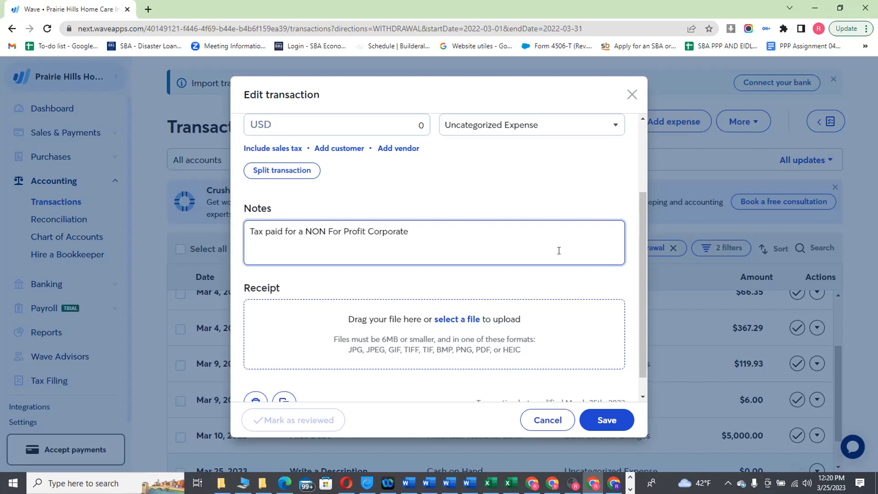
# - Set the expense's account to American National Bank, checking the bank's name on page 1 of the bank statement
pyautogui.moveTo(642, 239); pyautogui.dragTo(628, 153)
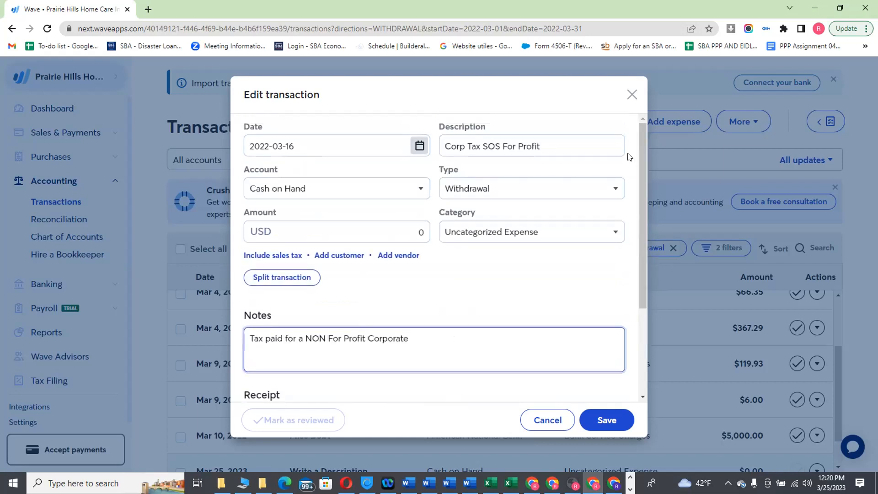
pyautogui.click(333, 188)
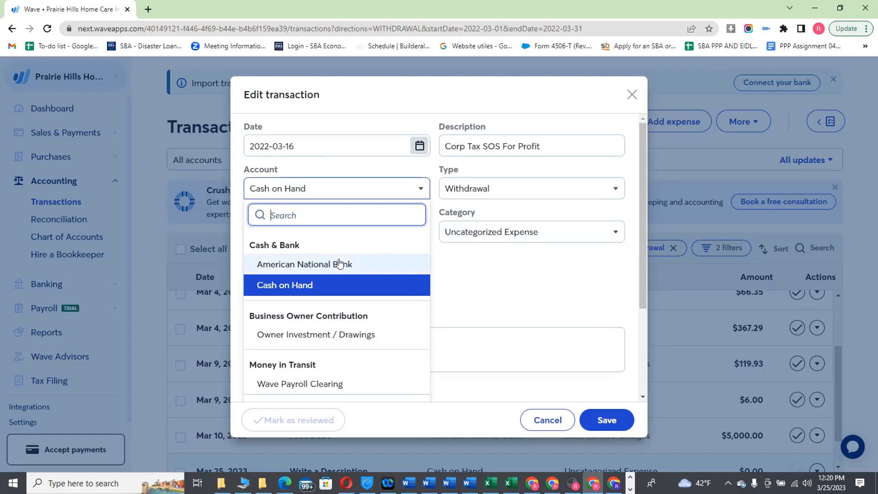
pyautogui.hotkey('alt', 'Tab')
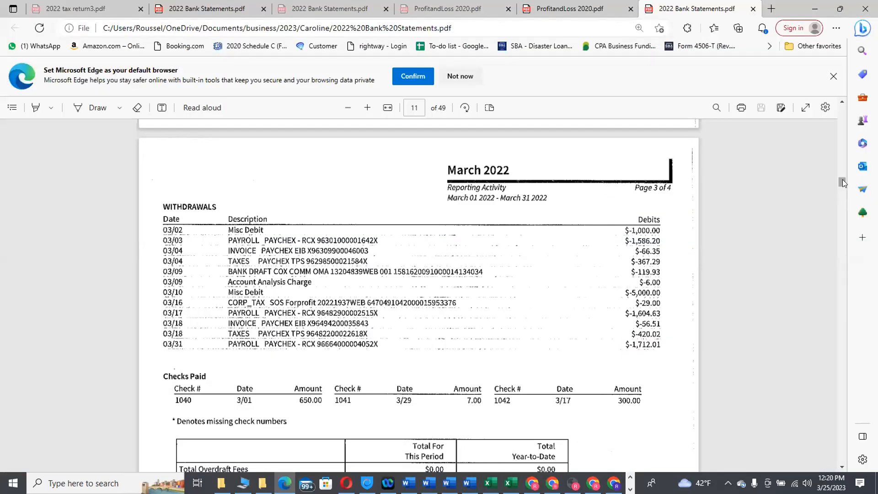
pyautogui.moveTo(843, 182); pyautogui.dragTo(837, 108)
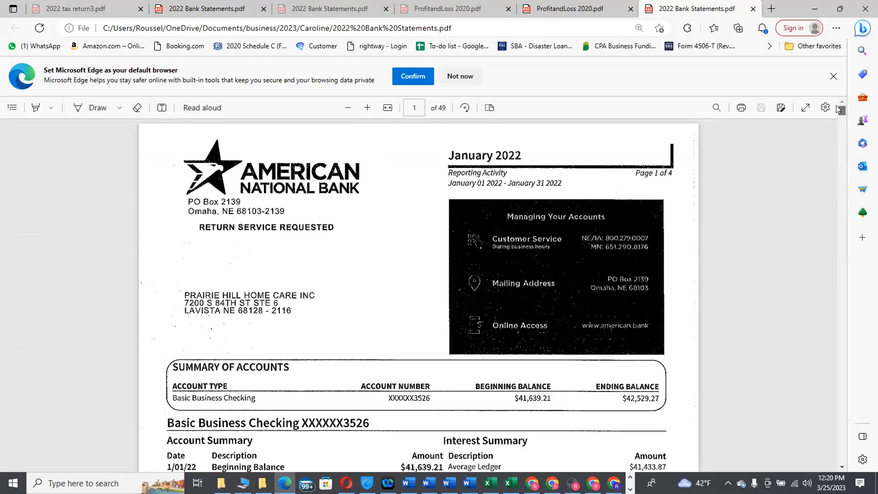
pyautogui.moveTo(836, 105); pyautogui.dragTo(836, 99)
pyautogui.hotkey('alt', 'Tab')
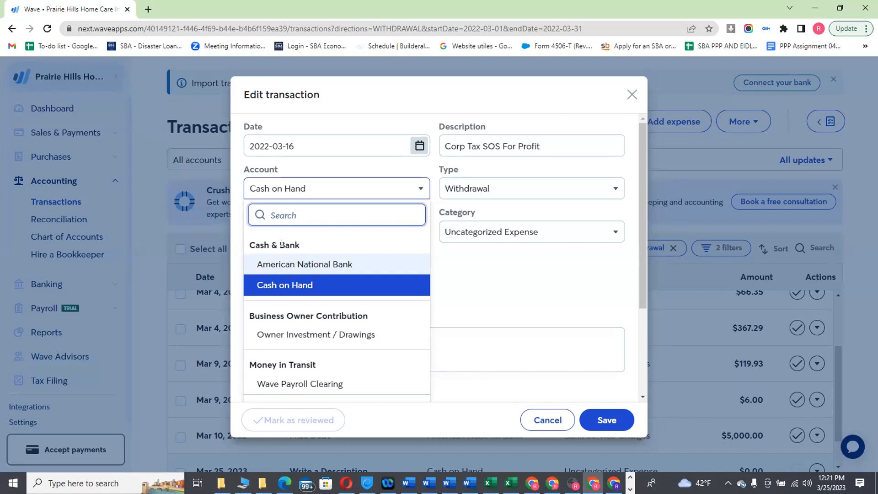
pyautogui.click(310, 259)
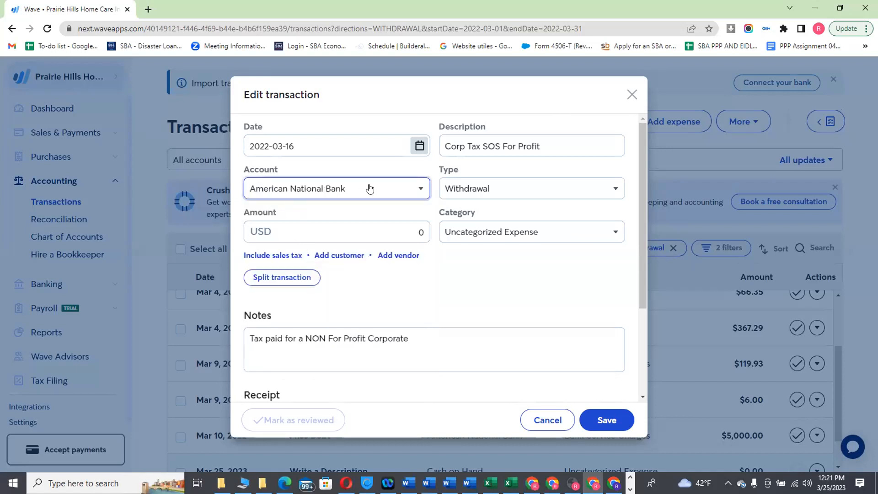
# - Set the expense amount to 29 USD, taken from the 03/16 CORP_TAX withdrawal on page 11 of the bank statement
pyautogui.click(386, 236)
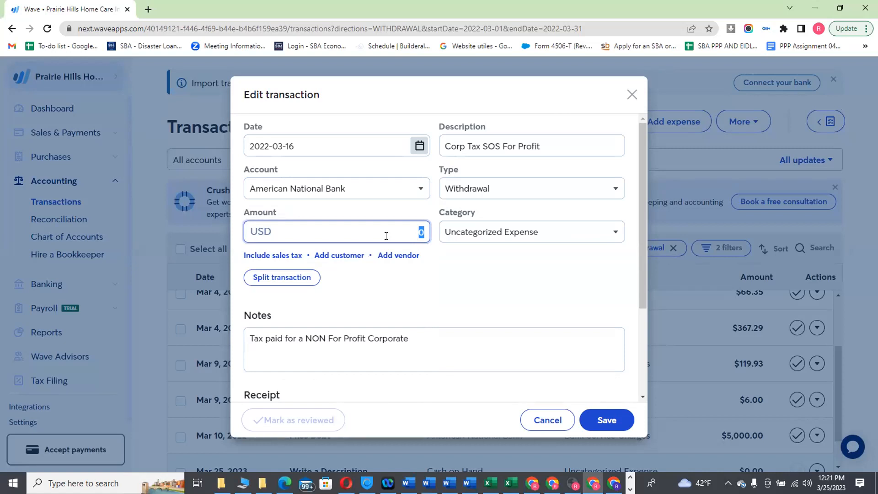
pyautogui.hotkey('alt', 'Tab')
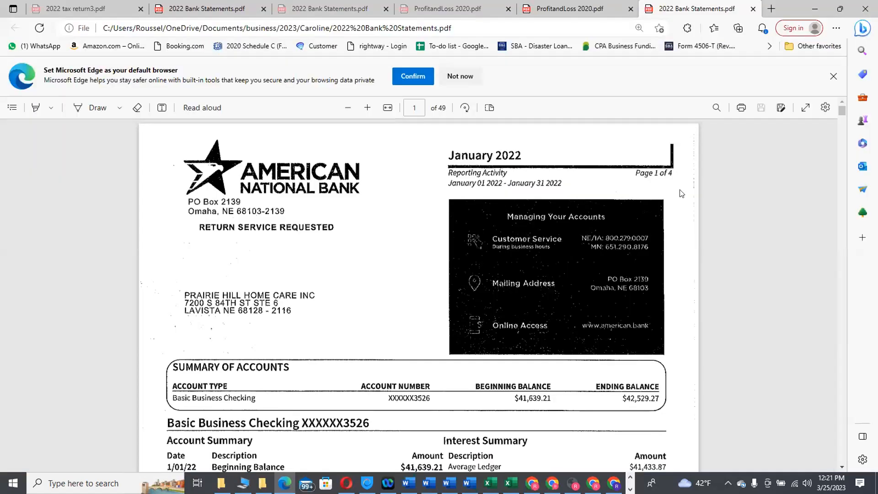
pyautogui.moveTo(839, 109); pyautogui.dragTo(838, 168)
pyautogui.scroll(-2, 838, 168)
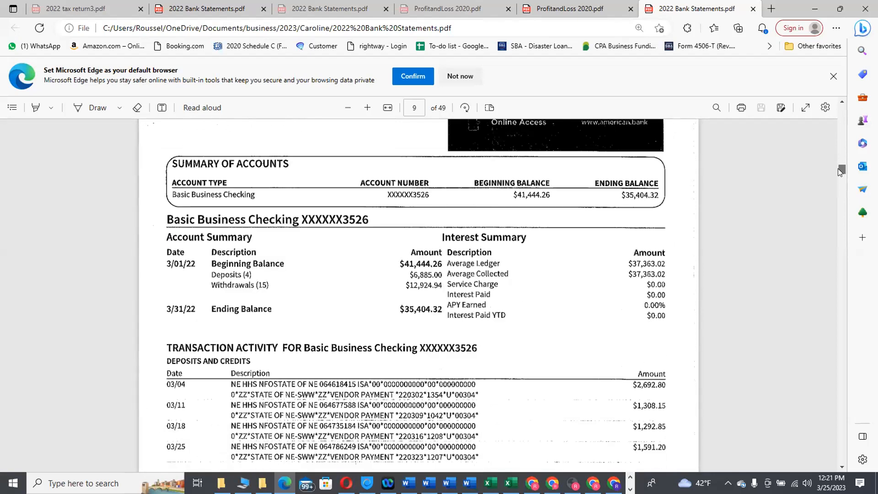
pyautogui.scroll(-1, 840, 171)
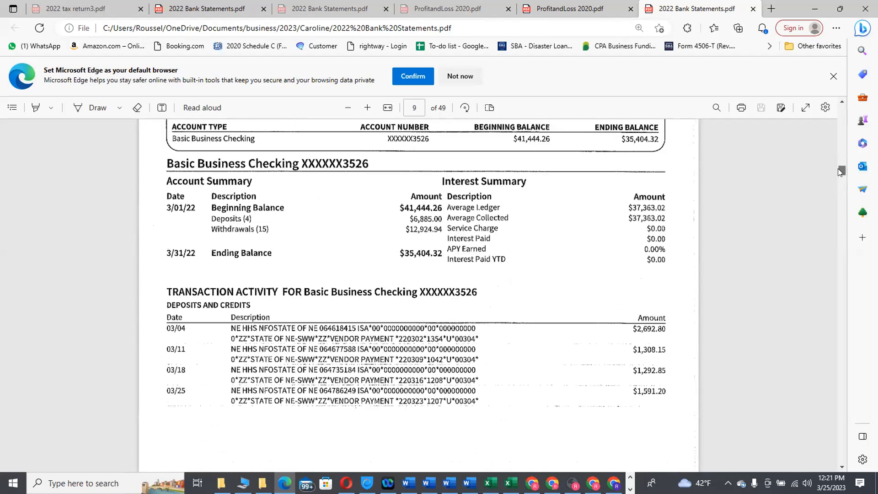
pyautogui.moveTo(841, 172); pyautogui.dragTo(840, 184)
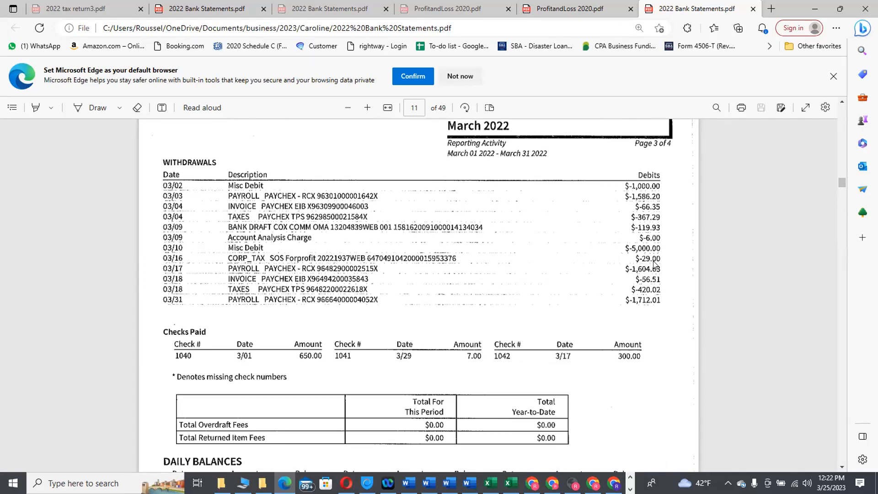
pyautogui.hotkey('alt', 'Tab')
pyautogui.write('29')
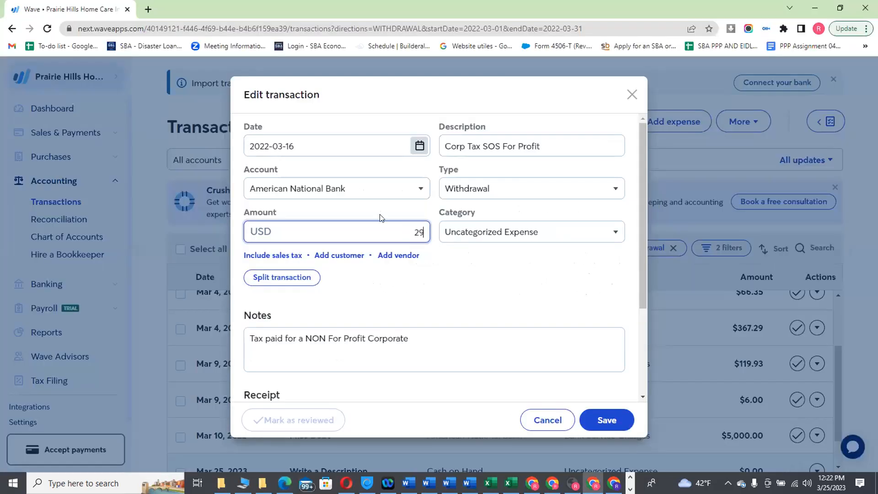
# - Save the 2022-03-16 Corp Tax SOS For Profit expense and check its entry in the March withdrawals list
pyautogui.click(507, 290)
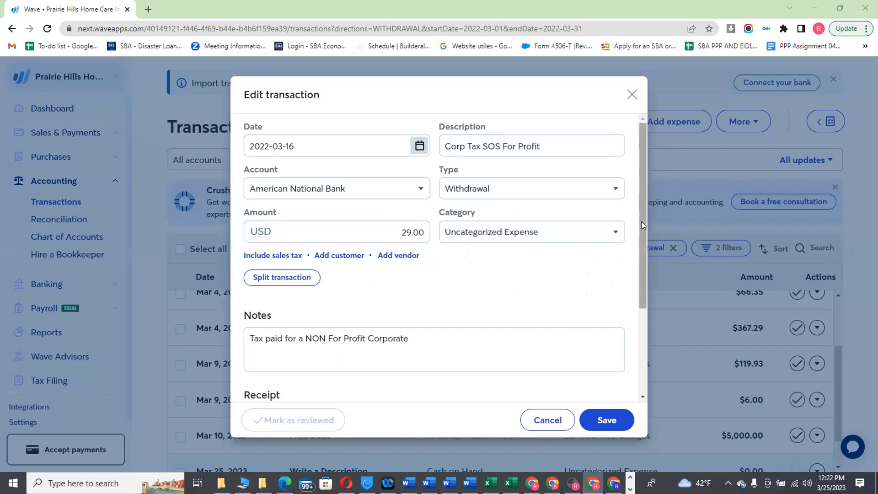
pyautogui.moveTo(641, 221)
pyautogui.mouseDown()
pyautogui.moveTo(642, 208)
pyautogui.moveTo(641, 278)
pyautogui.moveTo(641, 229)
pyautogui.mouseUp()
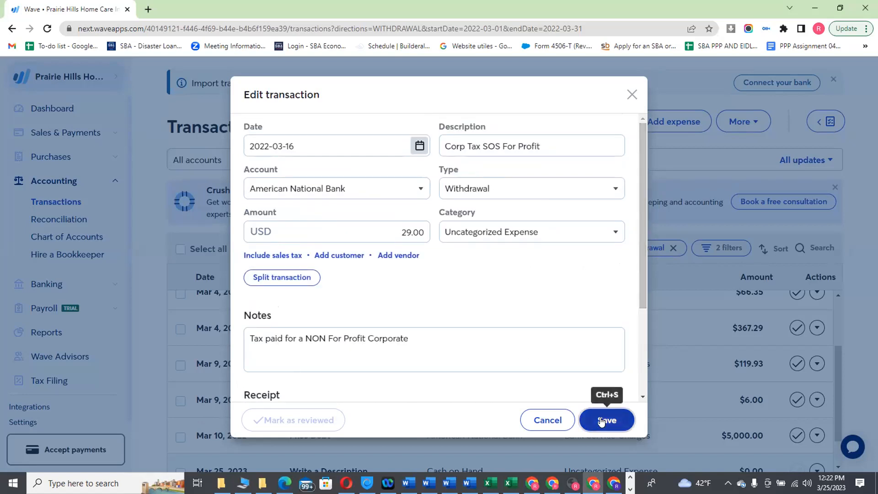
pyautogui.click(602, 422)
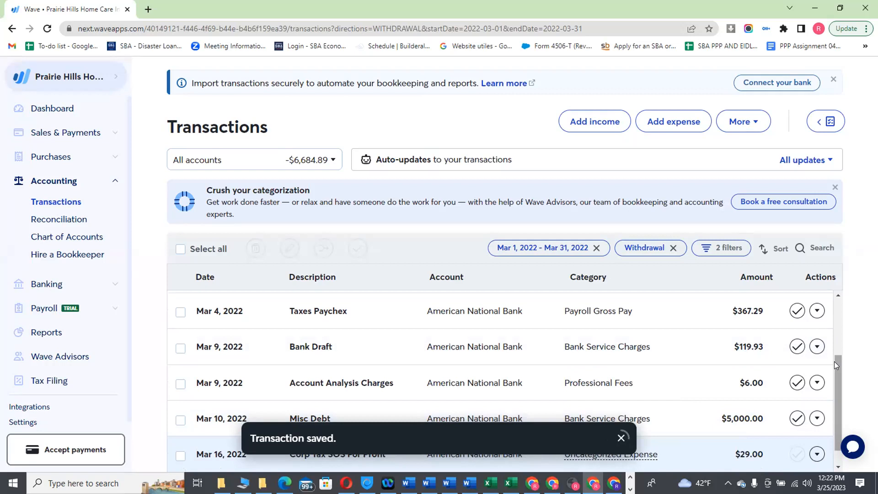
pyautogui.moveTo(836, 365); pyautogui.dragTo(837, 397)
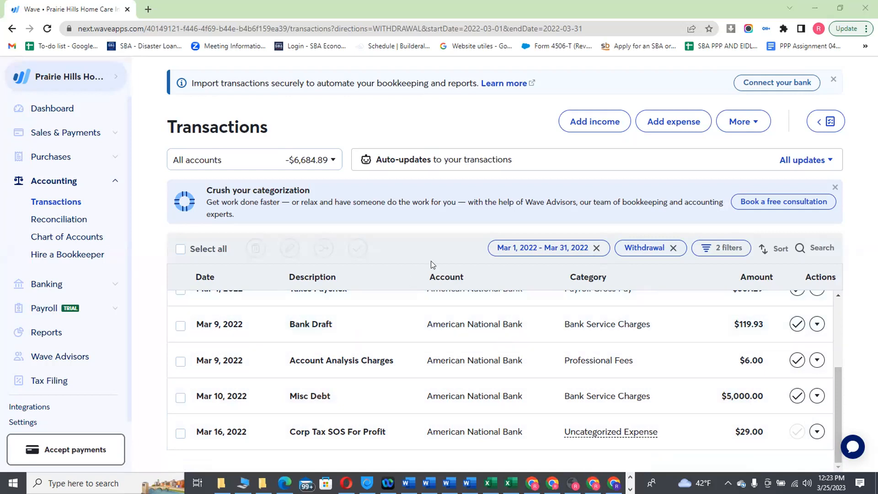
# - Compare the 03/10 Misc Debit on page 11 of the bank statement with the Mar 10 Misc Debt entry and its category in Wave
pyautogui.hotkey('alt', 'Tab')
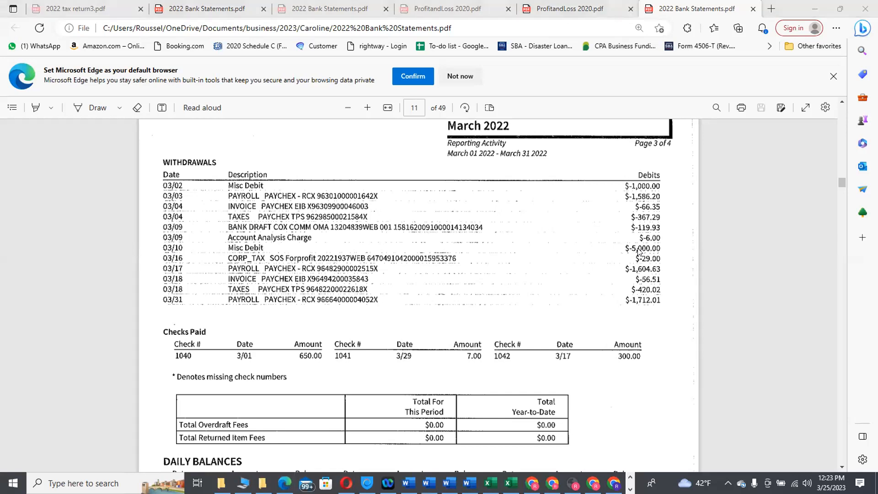
pyautogui.hotkey('alt', 'Tab')
pyautogui.hotkey('alt', 'Tab')
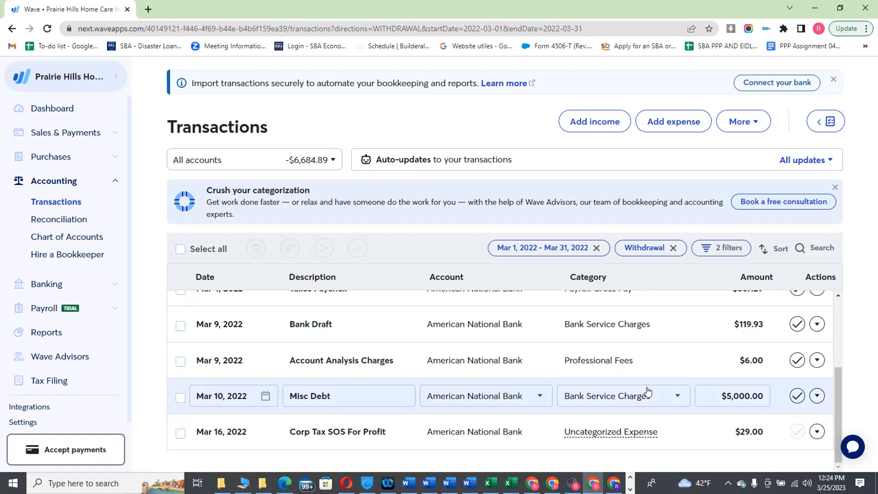
pyautogui.click(674, 395)
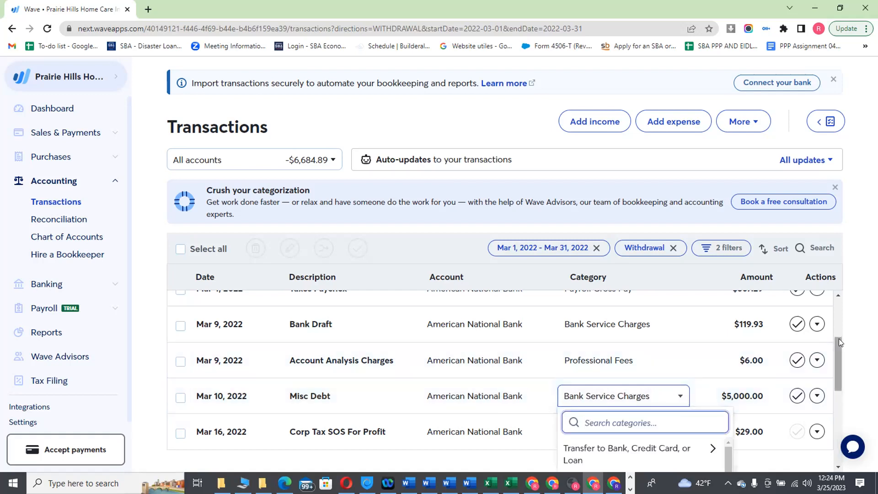
pyautogui.scroll(3, 840, 344)
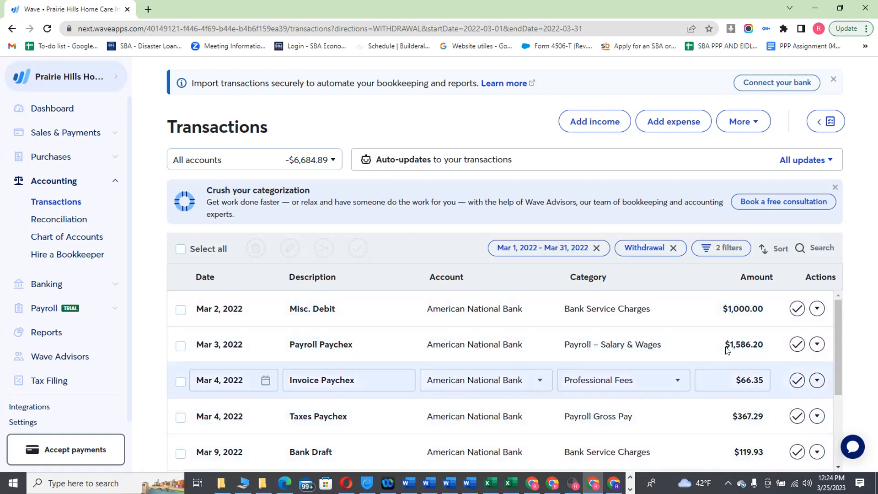
# - Open the full details of the Mar 2 Misc. Debit withdrawal and look through the expense, liability and equity categories for a fitting one
pyautogui.click(818, 309)
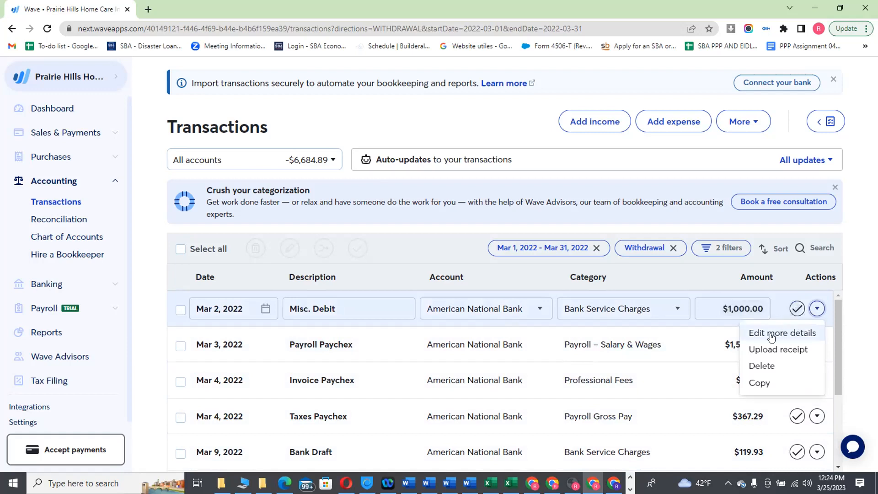
pyautogui.click(772, 333)
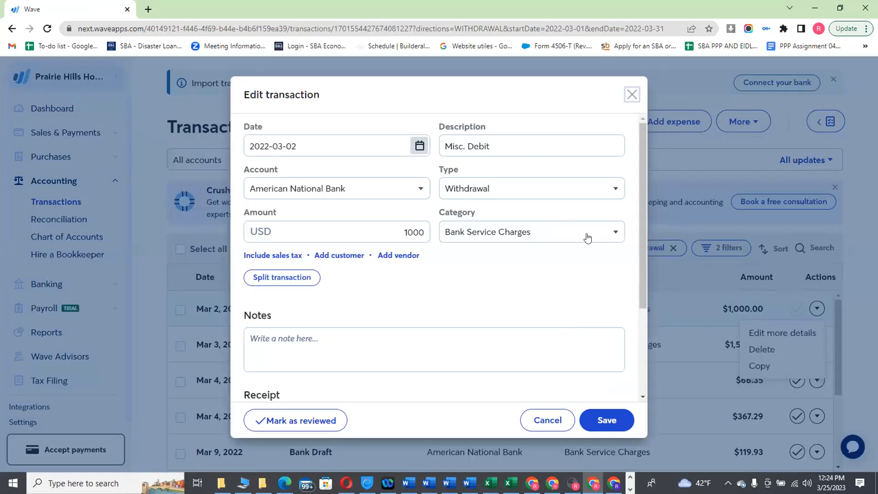
pyautogui.click(613, 233)
pyautogui.click(613, 232)
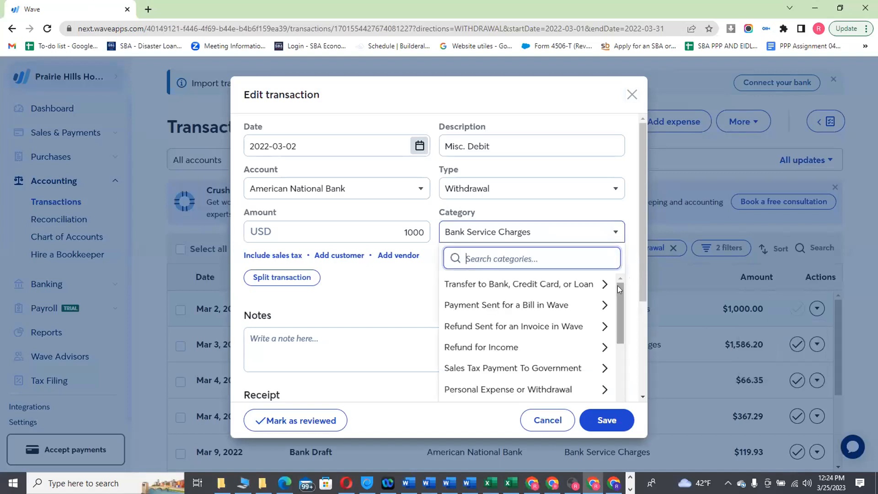
pyautogui.moveTo(618, 286); pyautogui.dragTo(618, 286)
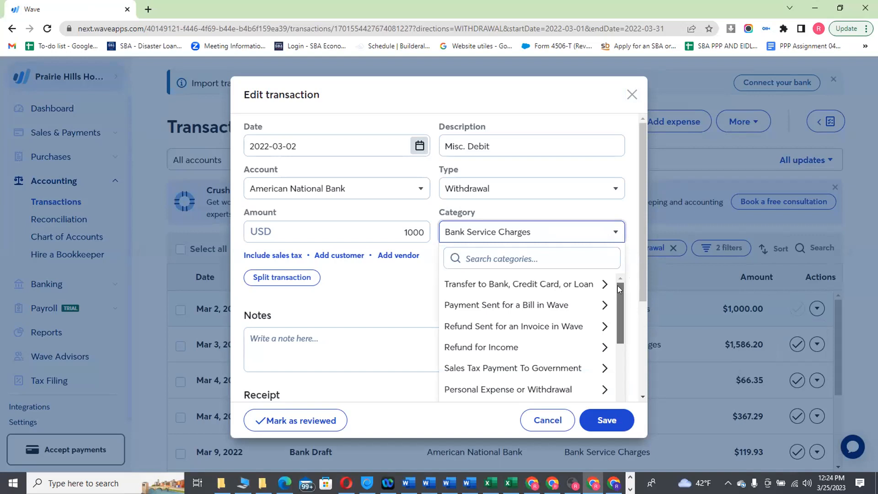
pyautogui.moveTo(618, 286); pyautogui.dragTo(615, 414)
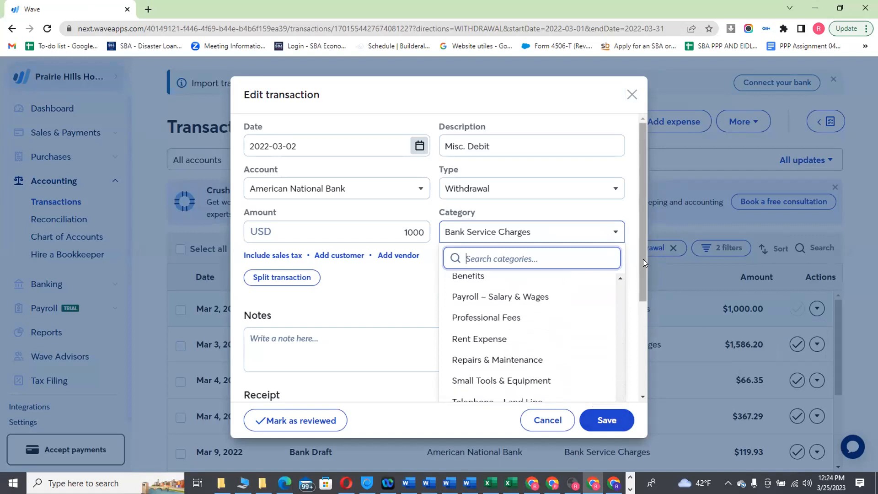
pyautogui.moveTo(643, 259); pyautogui.dragTo(636, 339)
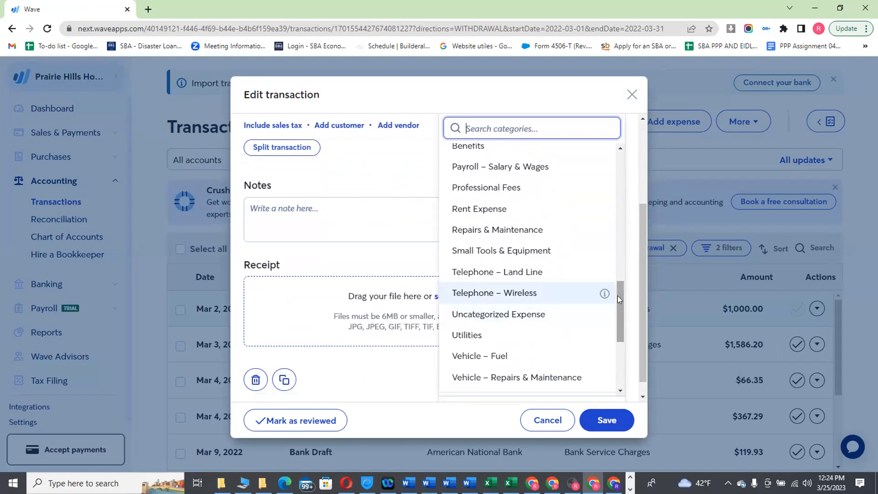
pyautogui.moveTo(616, 295); pyautogui.dragTo(615, 319)
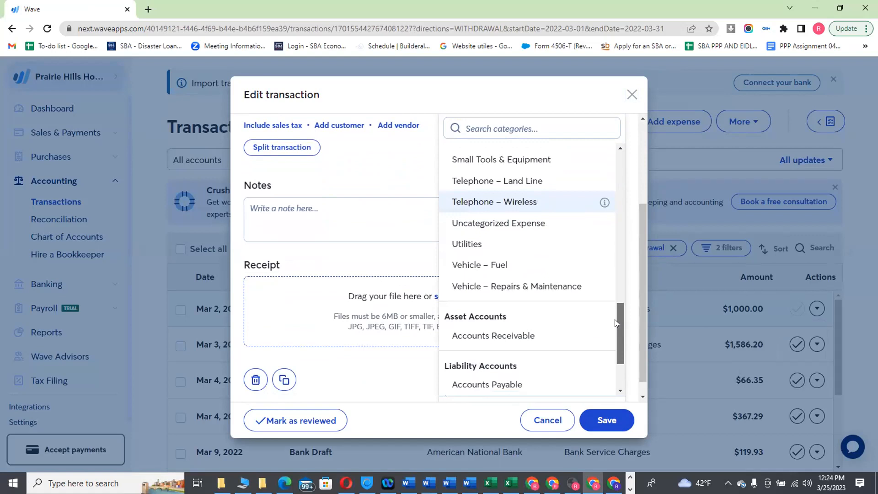
pyautogui.moveTo(615, 319); pyautogui.dragTo(614, 345)
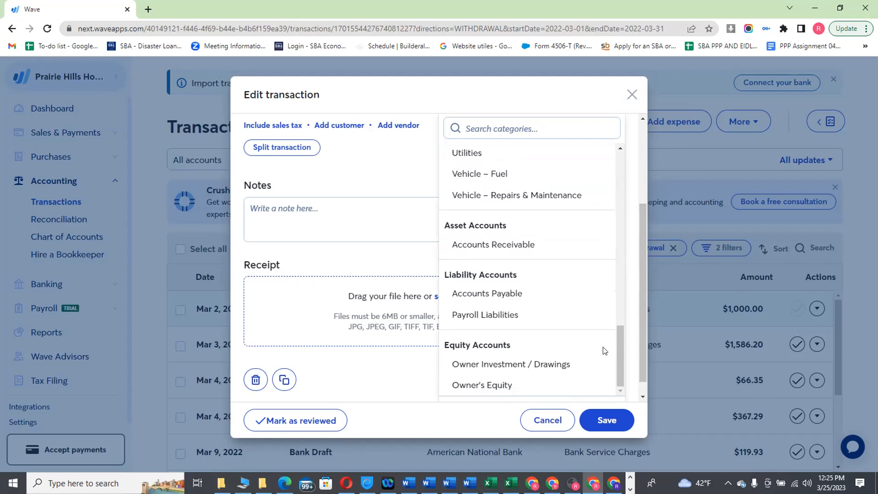
pyautogui.moveTo(616, 342); pyautogui.dragTo(603, 200)
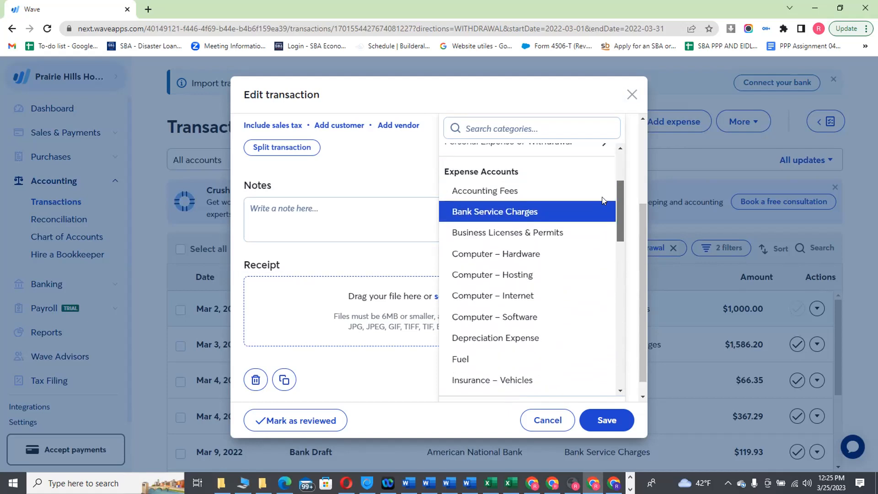
pyautogui.moveTo(603, 200); pyautogui.dragTo(604, 201)
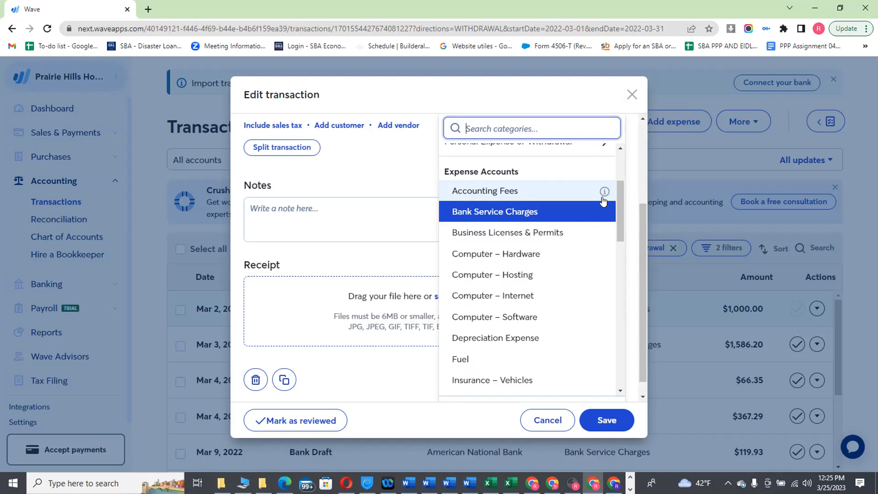
# - Check the 03/02 Misc Debit on the March bank statement and set the transaction's category to Uncategorized Expense
pyautogui.hotkey('alt', 'Tab')
pyautogui.hotkey('alt', 'Tab')
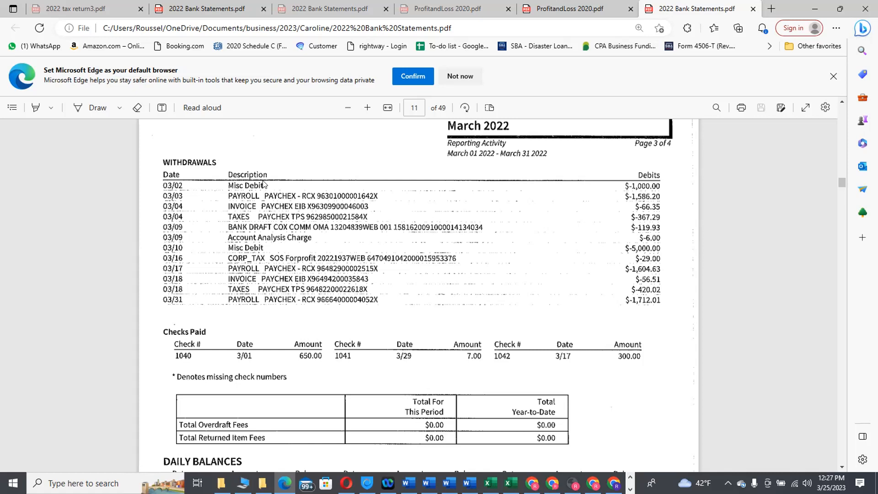
pyautogui.hotkey('alt', 'Tab')
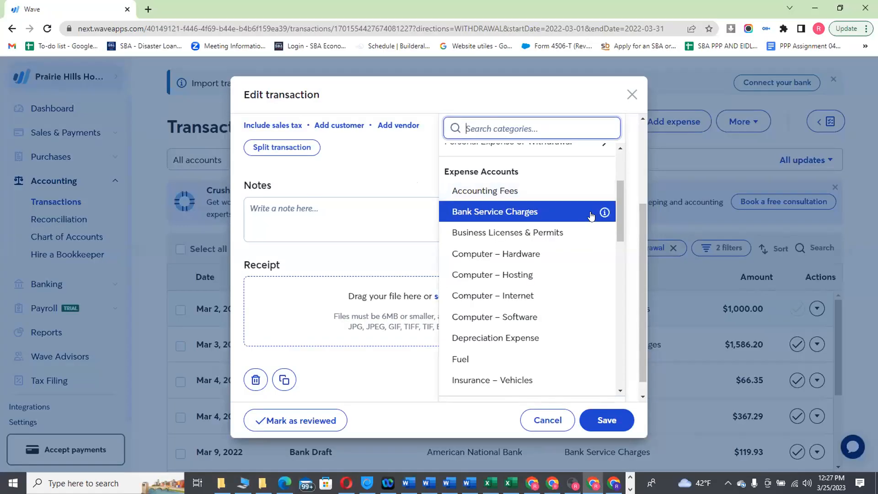
pyautogui.click(619, 197)
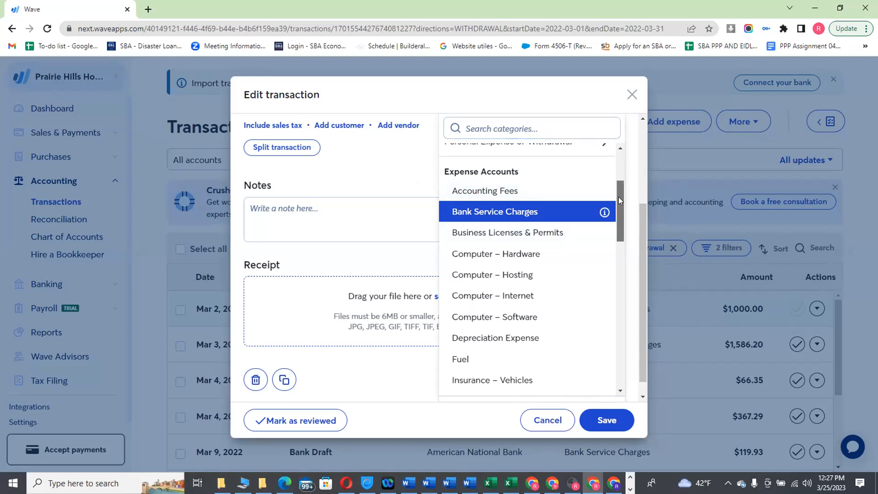
pyautogui.moveTo(618, 196); pyautogui.dragTo(602, 319)
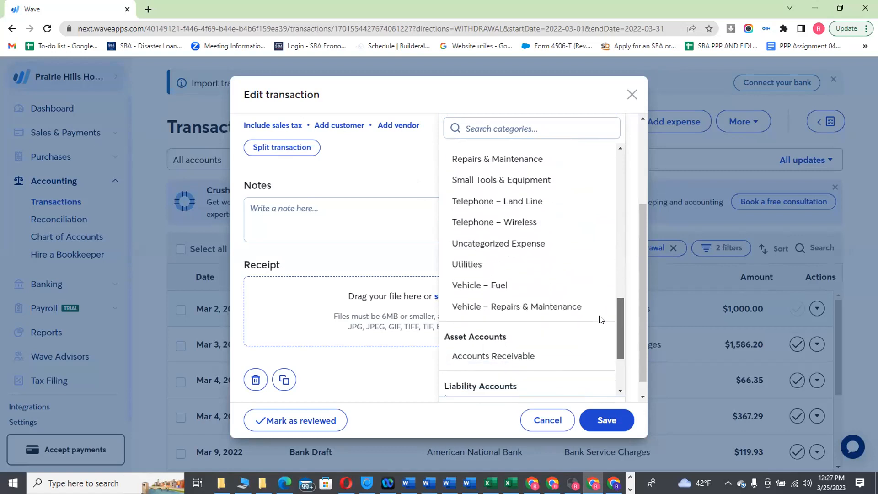
pyautogui.click(547, 246)
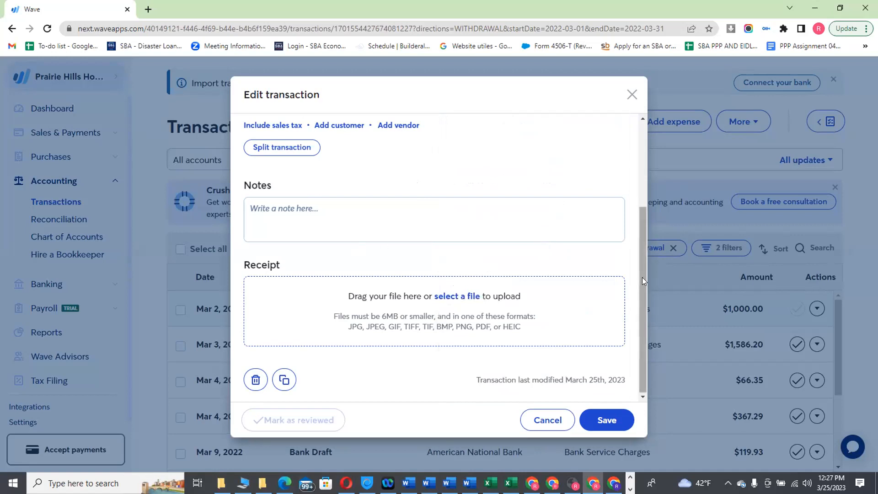
# - Add the note "Third party debt payment" to the Mar 2 Misc. Debit and save the transaction
pyautogui.moveTo(642, 277); pyautogui.dragTo(633, 232)
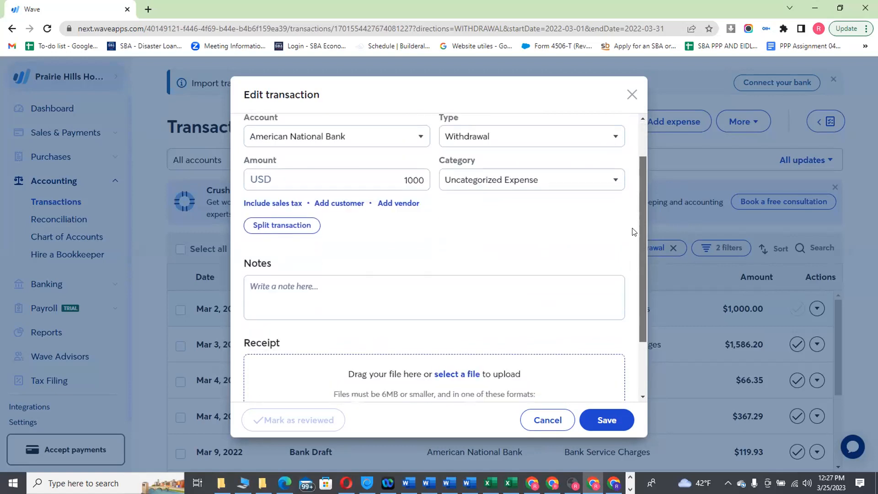
pyautogui.click(311, 287)
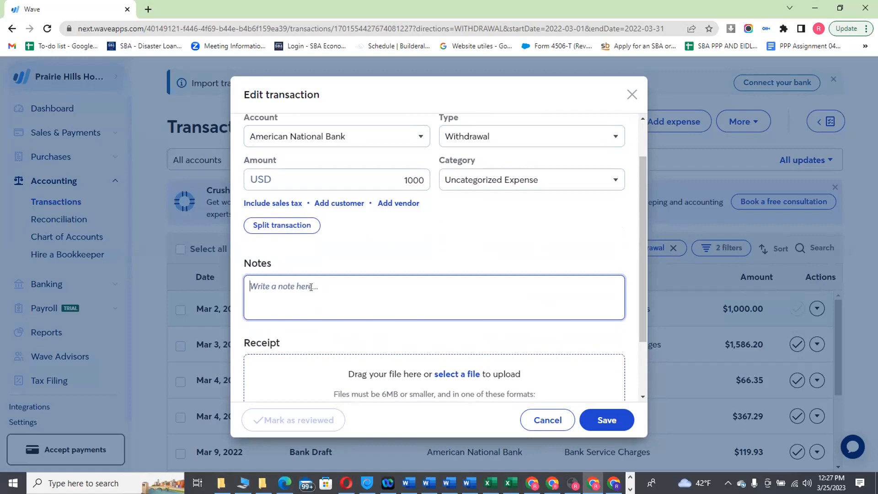
pyautogui.write('t')
pyautogui.press('BackSpace')
pyautogui.write('Third pae')
pyautogui.press('BackSpace')
pyautogui.write('rty ')
pyautogui.write('debt ')
pyautogui.write('bay')
pyautogui.press('BackSpace')
pyautogui.press('BackSpace')
pyautogui.press('BackSpace')
pyautogui.write('payment')
pyautogui.click(316, 302)
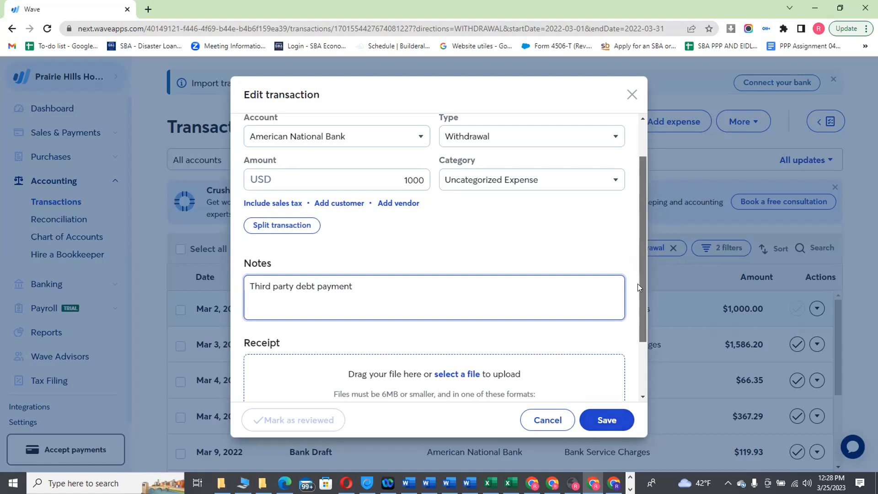
pyautogui.moveTo(638, 284); pyautogui.dragTo(646, 203)
pyautogui.scroll(-3, 645, 242)
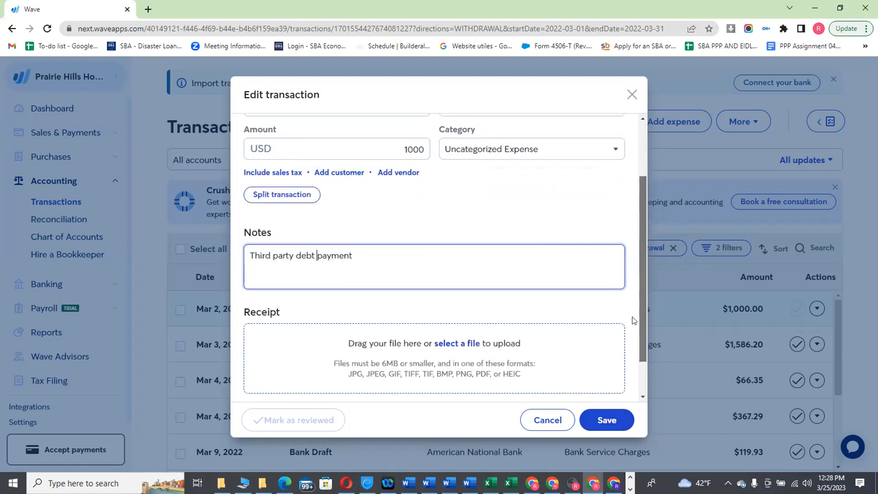
pyautogui.click(608, 414)
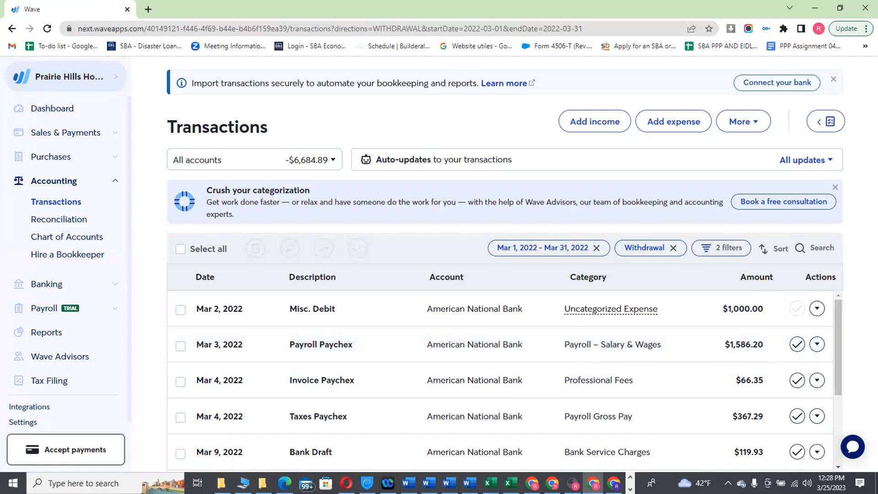
# - Reopen the full details of the Mar 2 Misc. Debit, look through its category choices again and leave without saving
pyautogui.moveTo(839, 302)
pyautogui.mouseDown()
pyautogui.moveTo(840, 312)
pyautogui.moveTo(835, 287)
pyautogui.mouseUp()
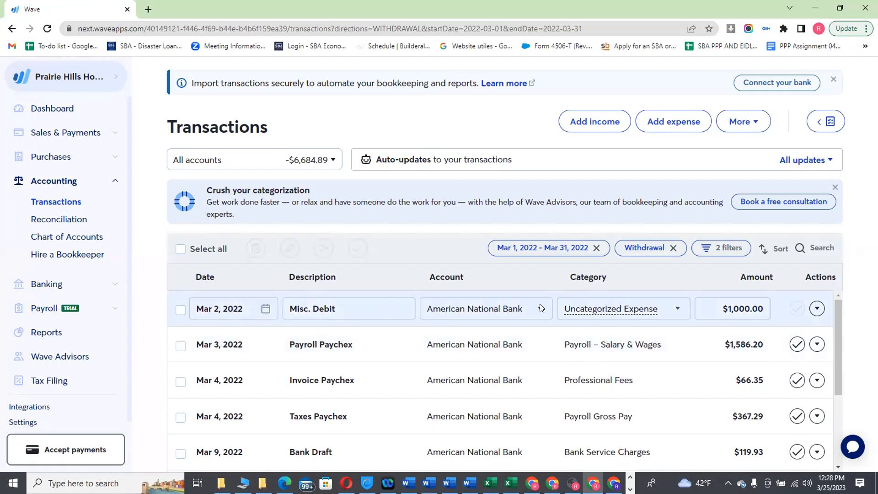
pyautogui.moveTo(647, 309)
pyautogui.click(818, 308)
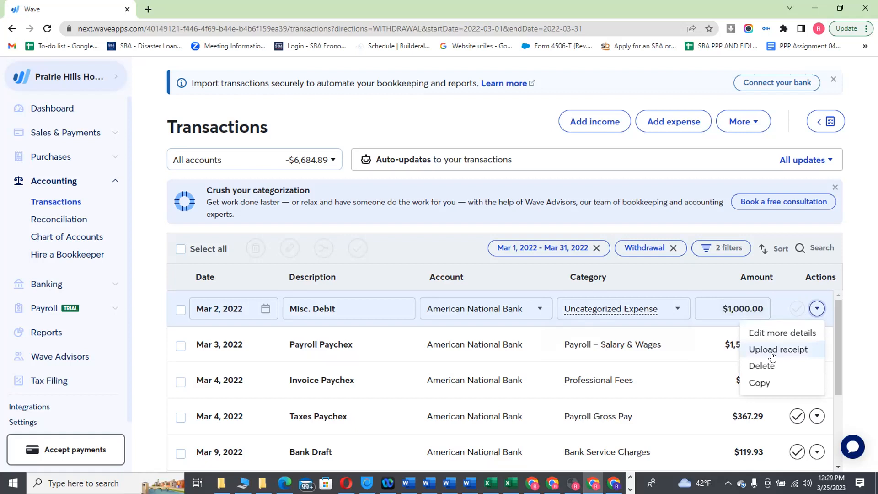
pyautogui.click(761, 334)
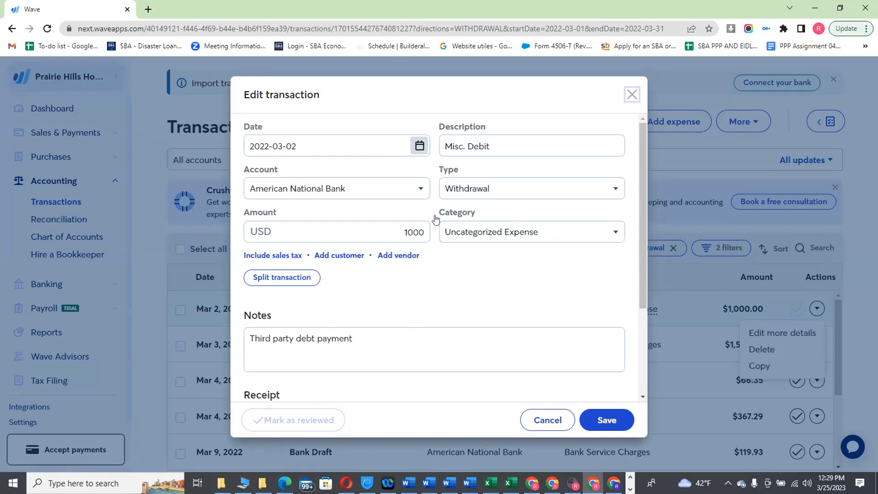
pyautogui.click(613, 234)
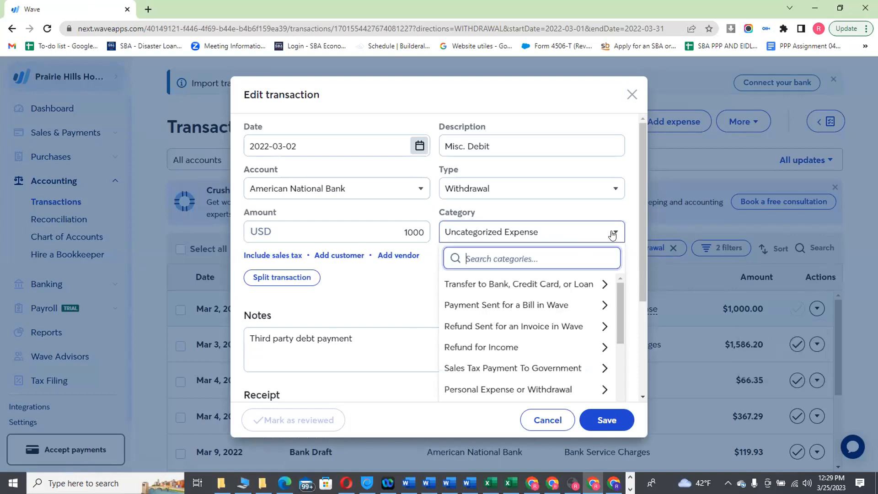
pyautogui.moveTo(641, 241); pyautogui.dragTo(636, 323)
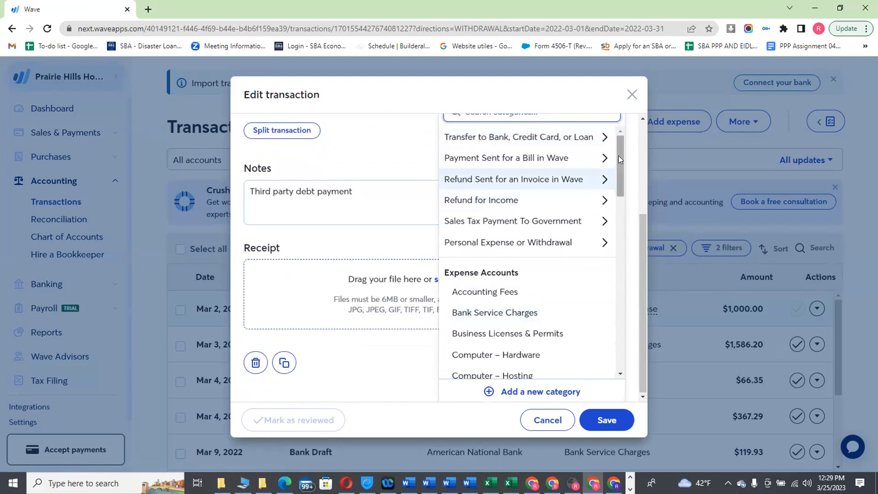
pyautogui.moveTo(619, 156); pyautogui.dragTo(613, 301)
pyautogui.scroll(-1, 614, 302)
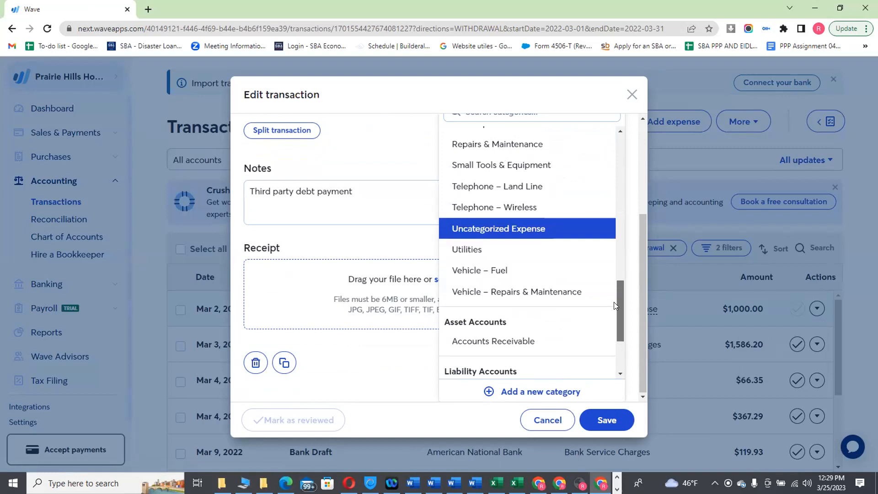
pyautogui.scroll(1, 558, 390)
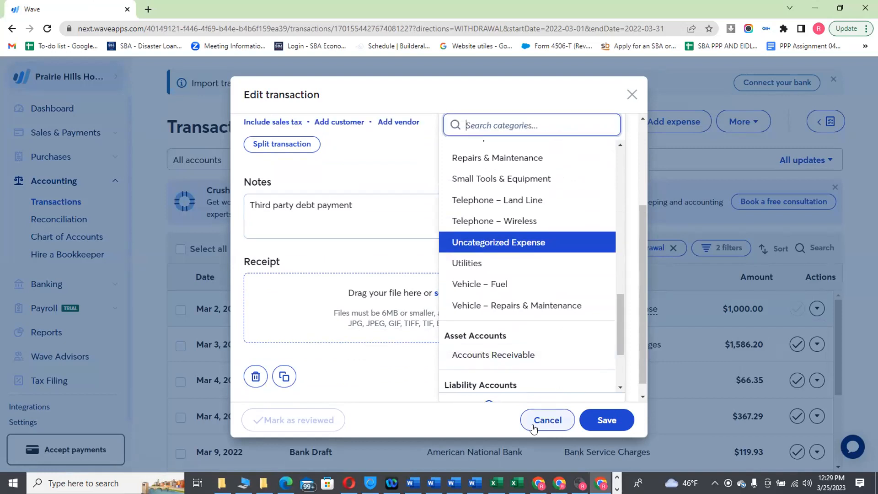
pyautogui.click(533, 429)
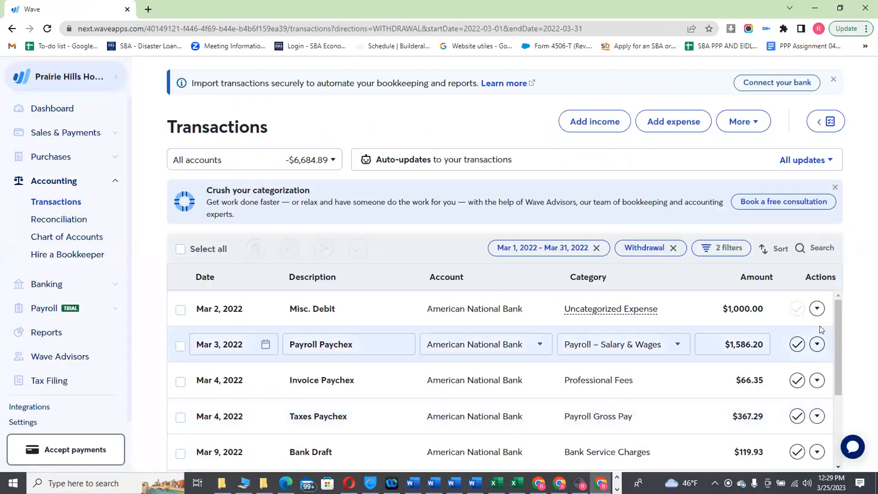
# - Check the mid-March withdrawals in Wave against the withdrawals on page 11 of the March bank statement
pyautogui.moveTo(837, 324); pyautogui.dragTo(834, 371)
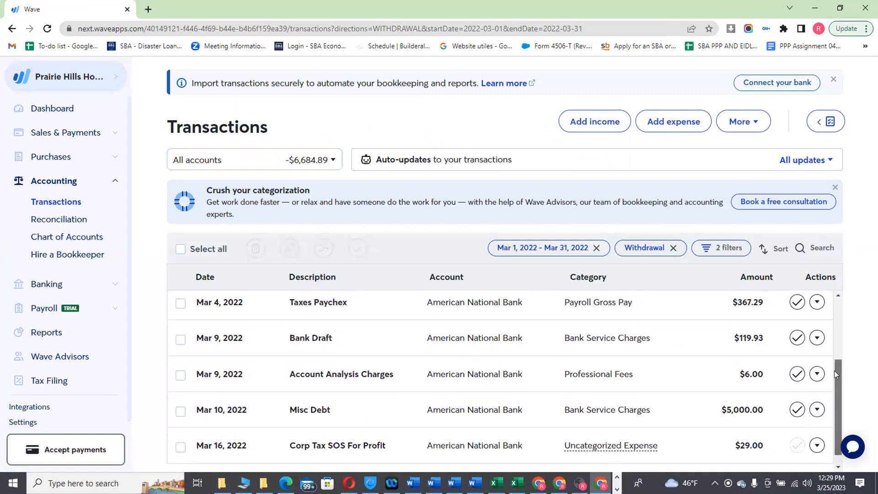
pyautogui.hotkey('alt', 'Tab')
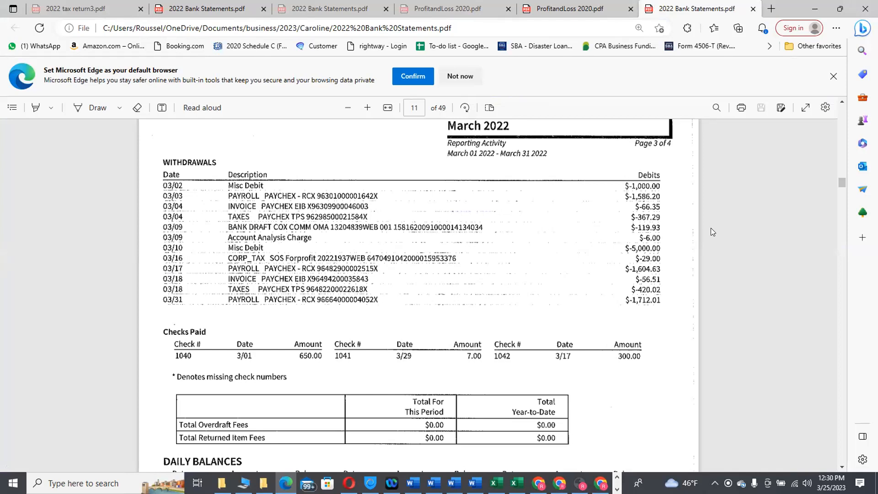
pyautogui.hotkey('alt', 'Tab')
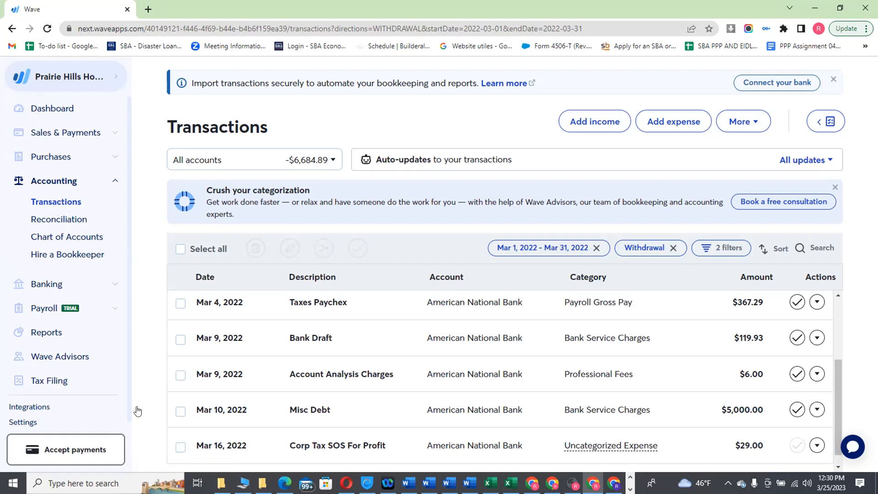
pyautogui.click(365, 426)
# - Reload the transactions page, reapply the March 2022 withdrawal filters and sort the list by date from oldest to newest
pyautogui.click(46, 29)
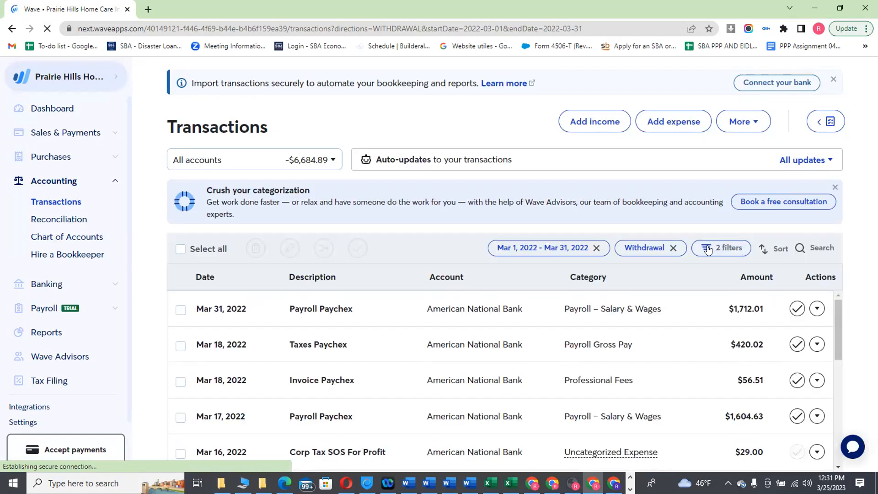
pyautogui.click(709, 249)
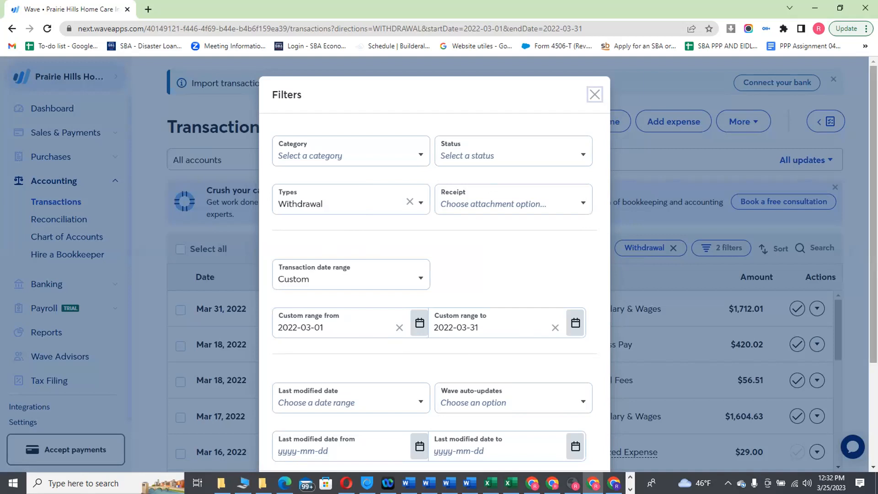
pyautogui.scroll(-3, 552, 312)
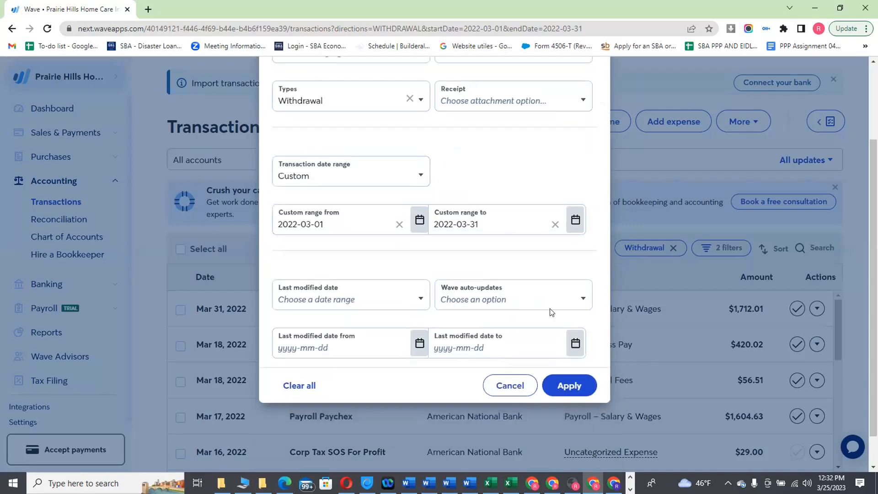
pyautogui.click(569, 385)
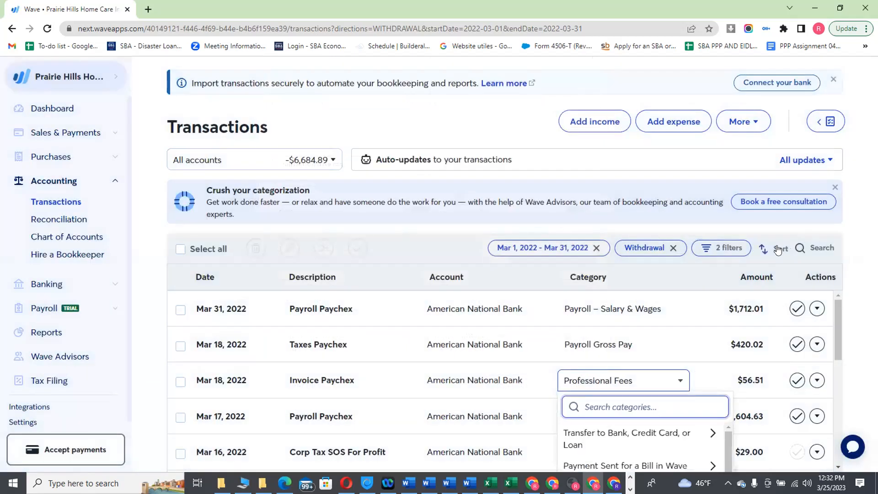
pyautogui.click(773, 248)
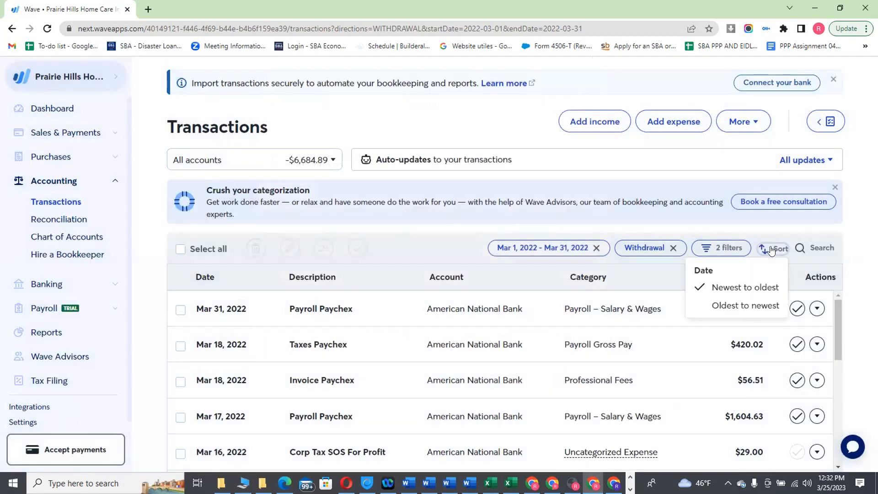
pyautogui.click(733, 305)
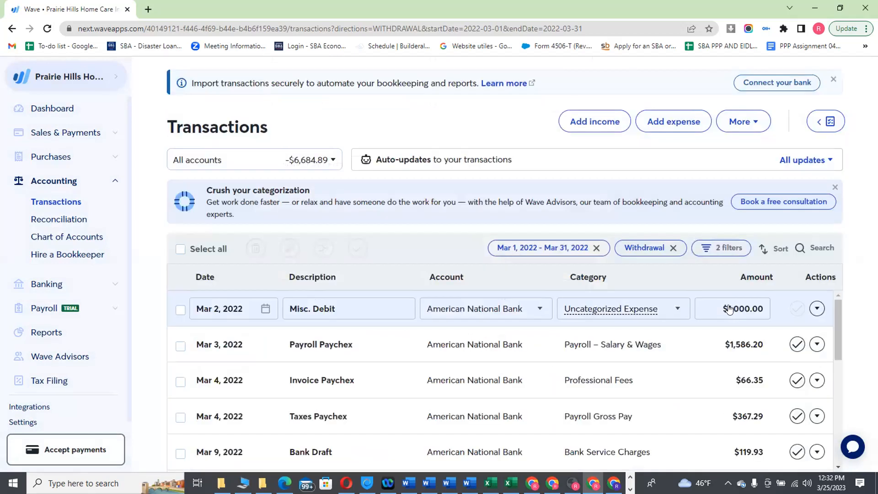
# - Show Wave and the bank statement side by side, fit the statement's withdrawals and debits in view, and compare the March entries
pyautogui.click(840, 8)
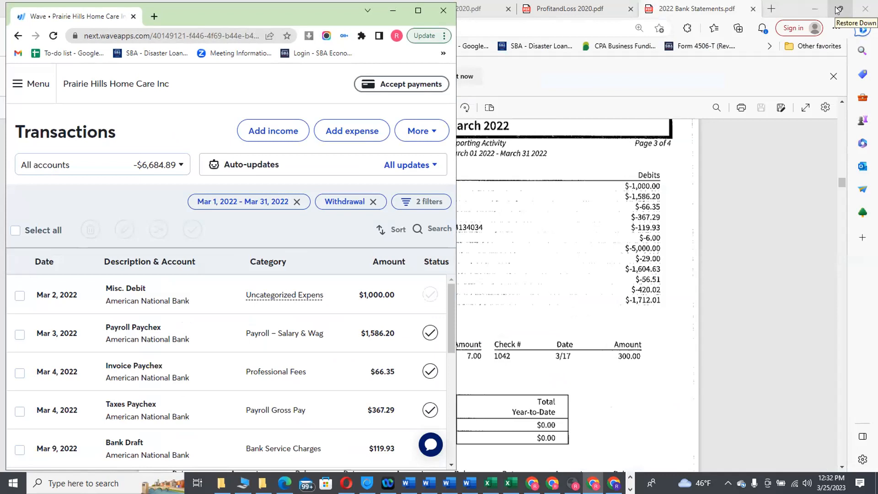
pyautogui.click(841, 9)
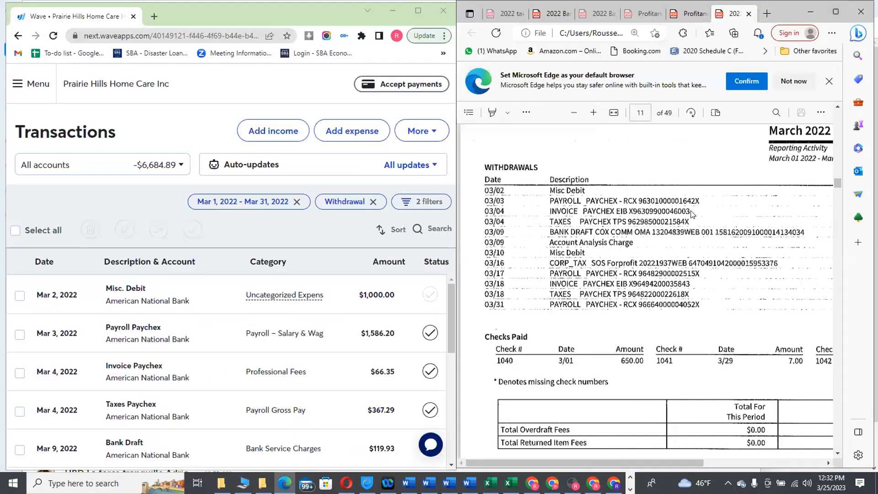
pyautogui.click(575, 113)
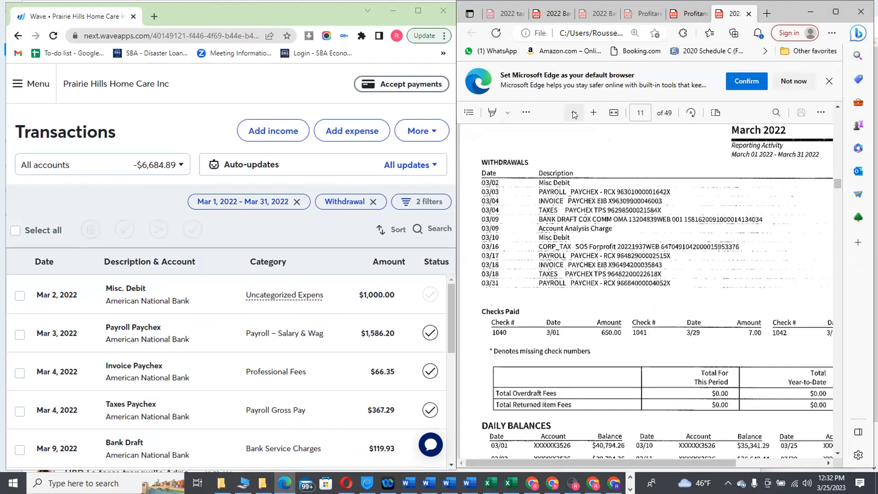
pyautogui.click(575, 113)
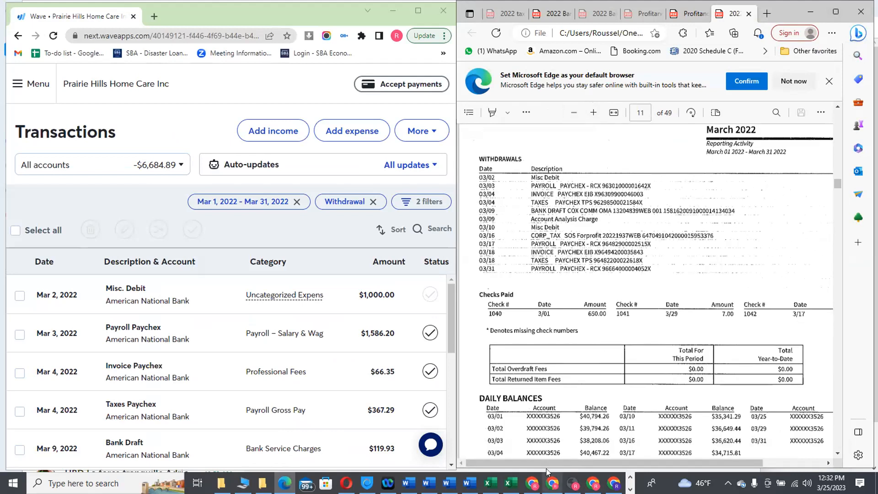
pyautogui.moveTo(544, 460)
pyautogui.mouseDown()
pyautogui.moveTo(579, 462)
pyautogui.moveTo(556, 462)
pyautogui.mouseUp()
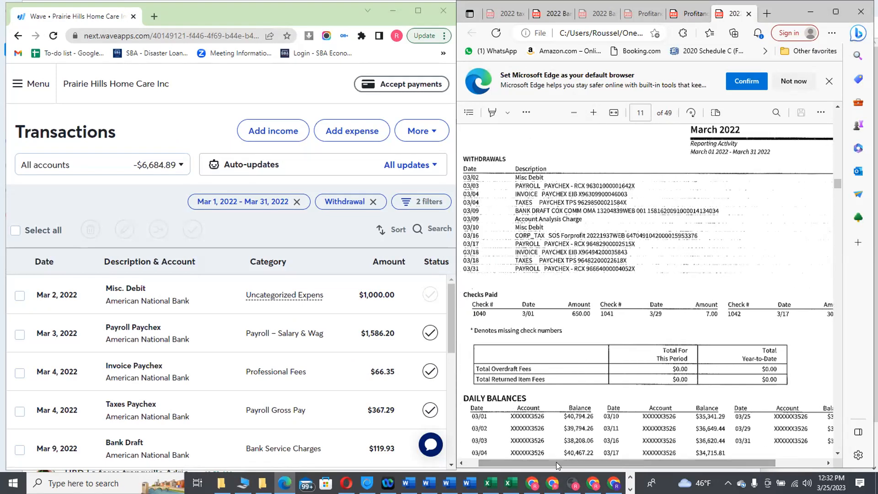
pyautogui.click(573, 113)
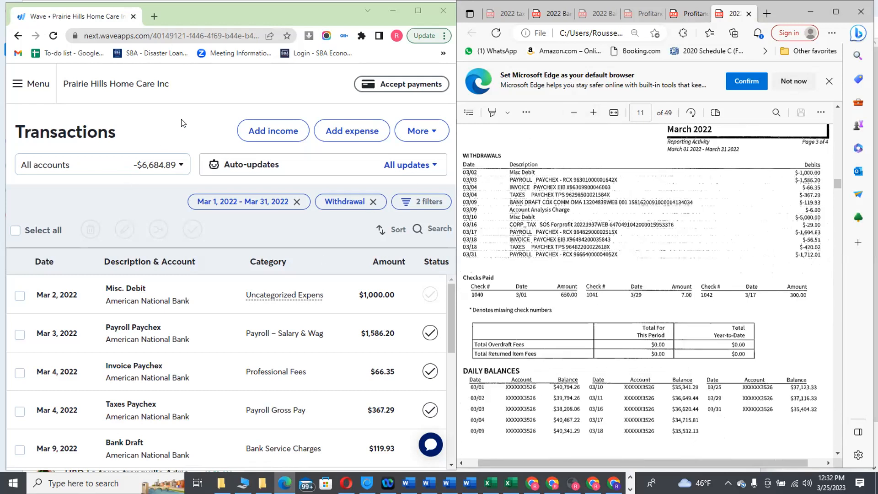
pyautogui.click(185, 106)
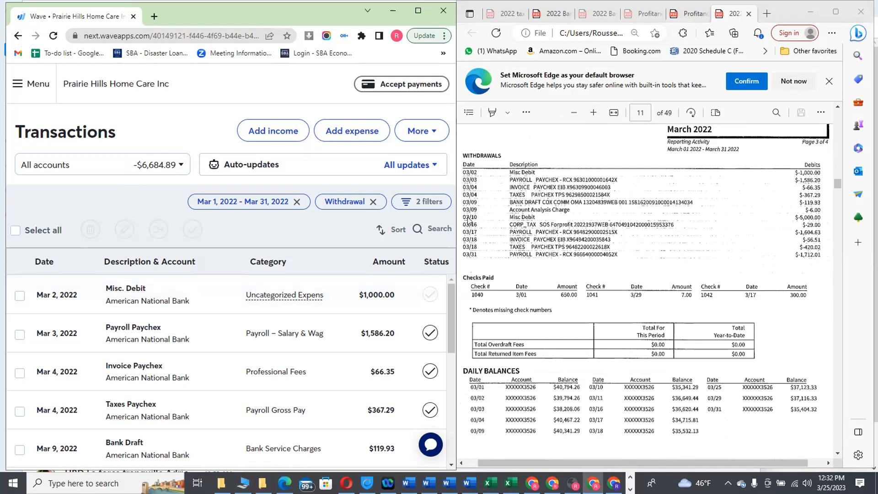
pyautogui.moveTo(448, 292); pyautogui.dragTo(444, 367)
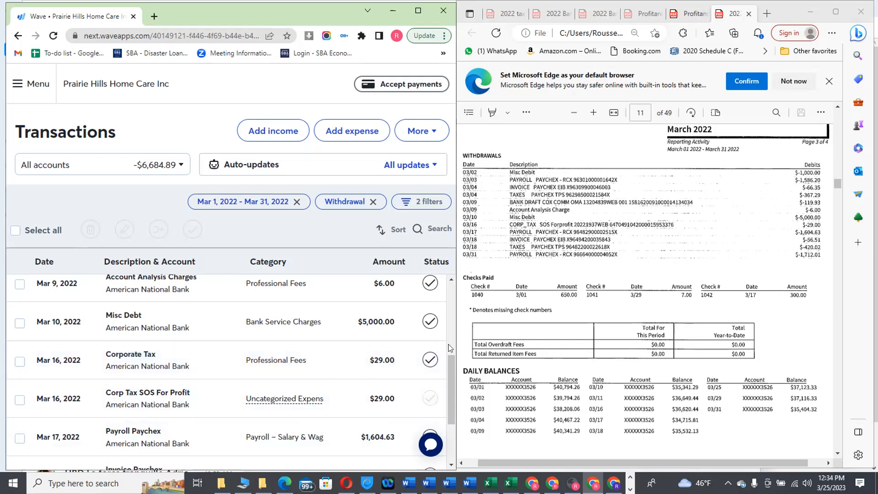
# - Delete the duplicate Mar 16 Corporate Tax withdrawal of $29.00 categorized as Professional Fees
pyautogui.click(415, 10)
pyautogui.click(770, 380)
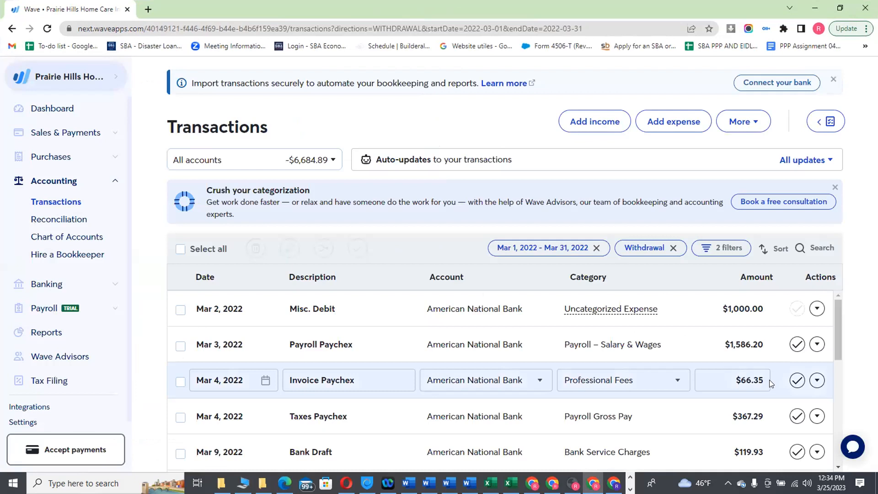
pyautogui.click(797, 380)
pyautogui.moveTo(834, 317); pyautogui.dragTo(836, 389)
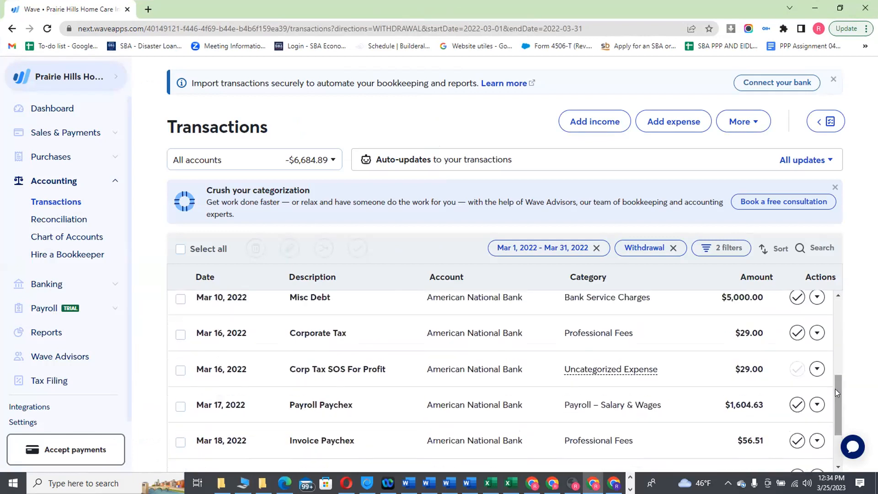
pyautogui.click(829, 335)
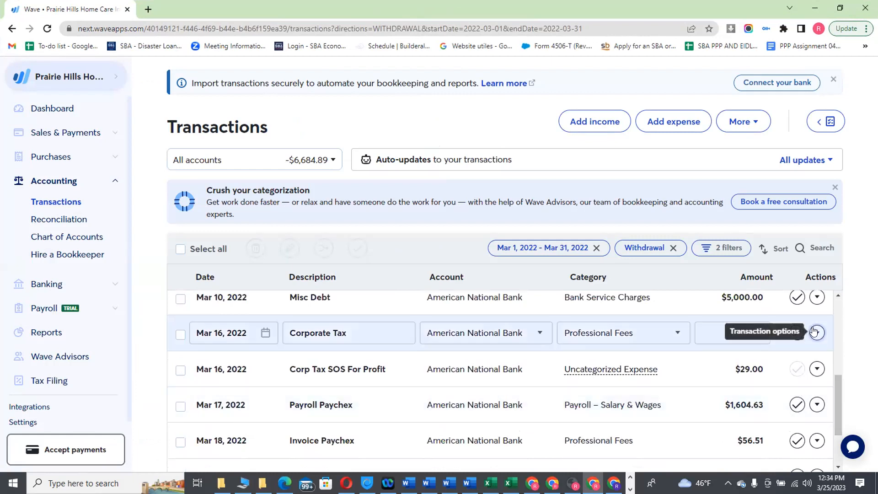
pyautogui.click(815, 333)
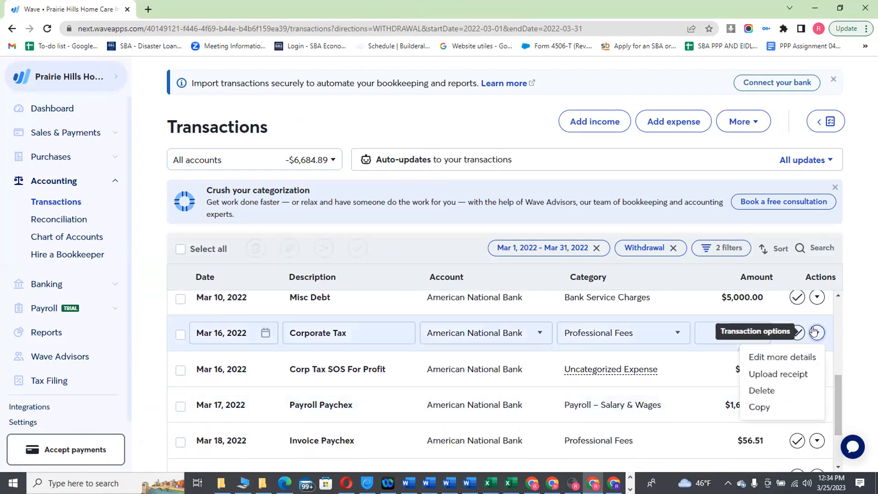
pyautogui.click(763, 392)
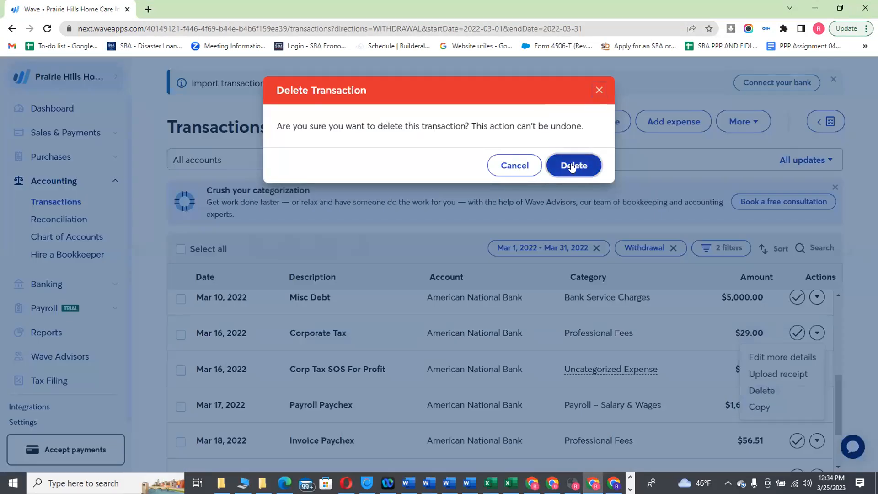
pyautogui.click(572, 166)
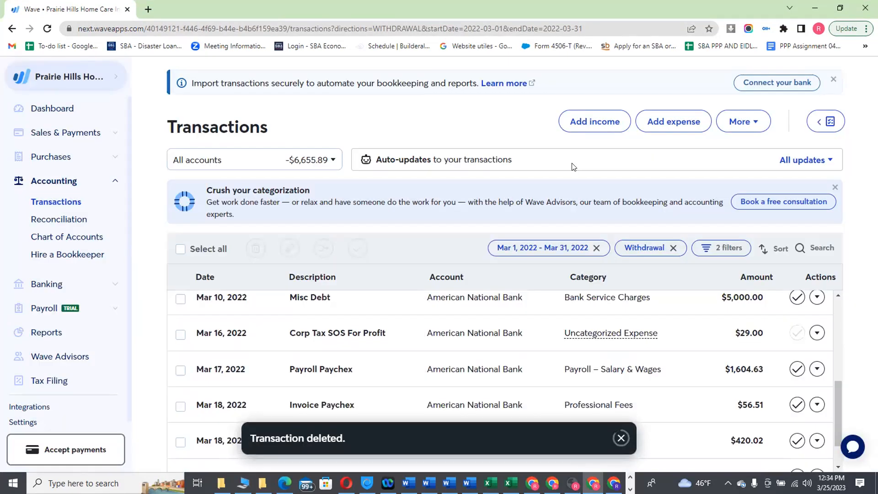
# - Compare the March withdrawals in Wave with the bank statement side by side through Mar 31, then return Wave to full size
pyautogui.click(841, 8)
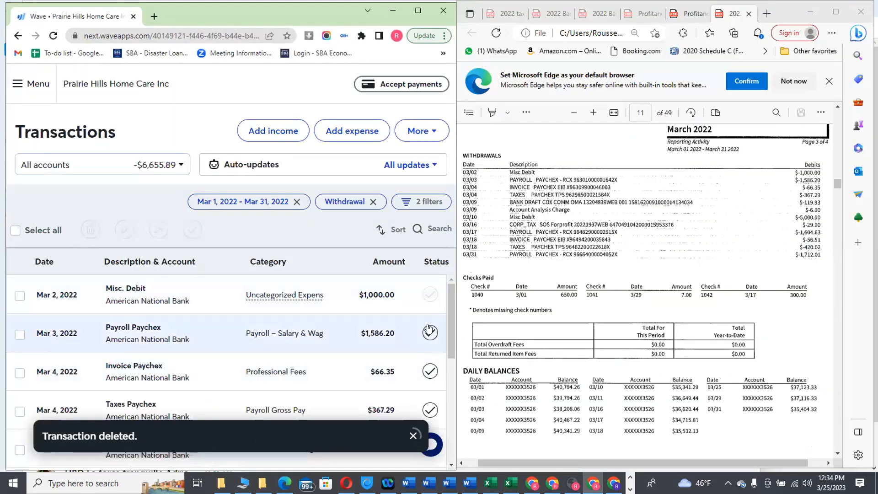
pyautogui.moveTo(451, 290); pyautogui.dragTo(449, 377)
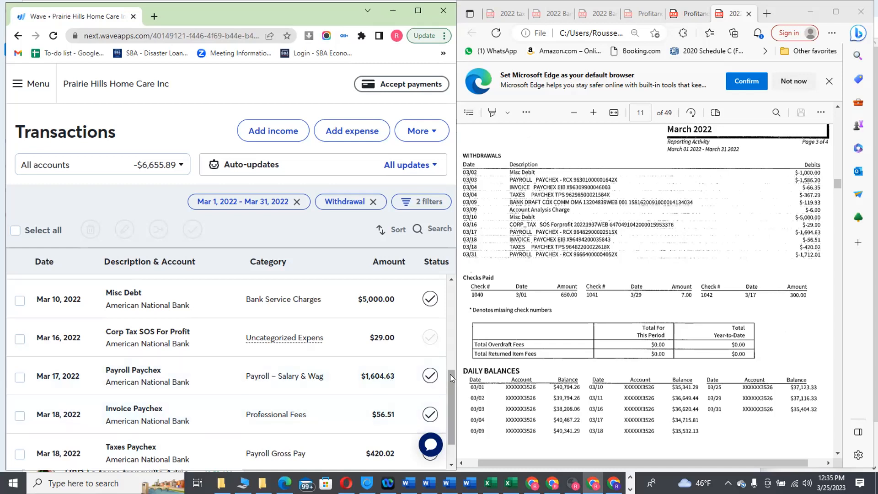
pyautogui.scroll(-1, 451, 374)
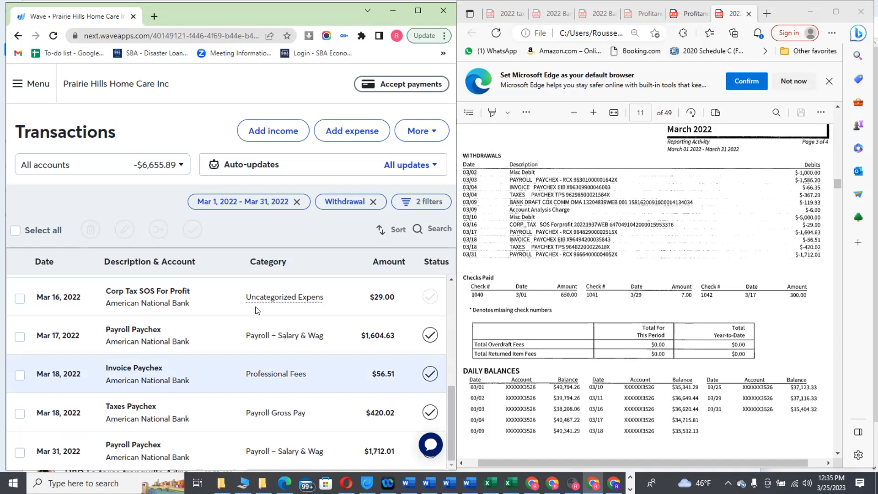
pyautogui.click(418, 10)
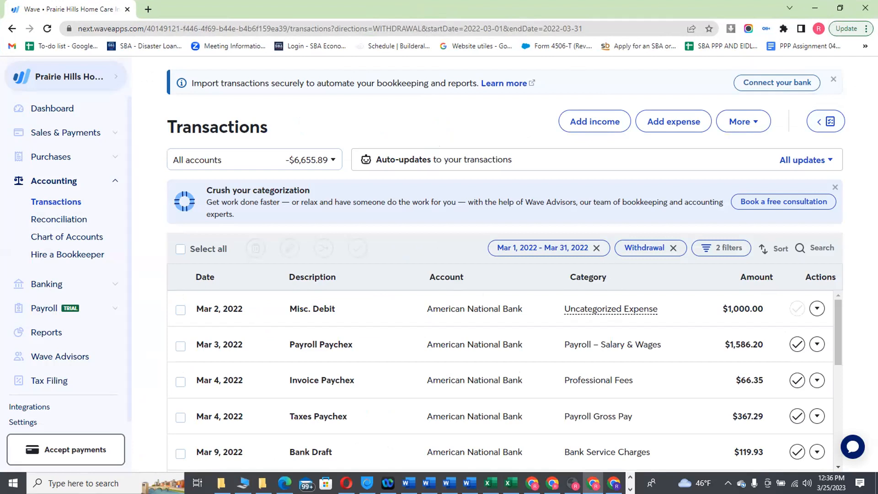
# - Switch to the bank statement PDF at full size, enlarge page 11, and review the March 2022 withdrawals
pyautogui.click(410, 369)
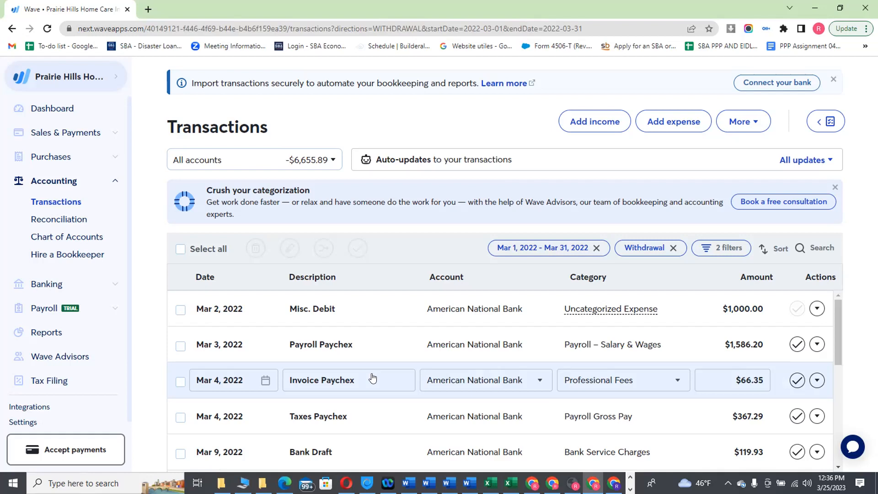
pyautogui.click(602, 353)
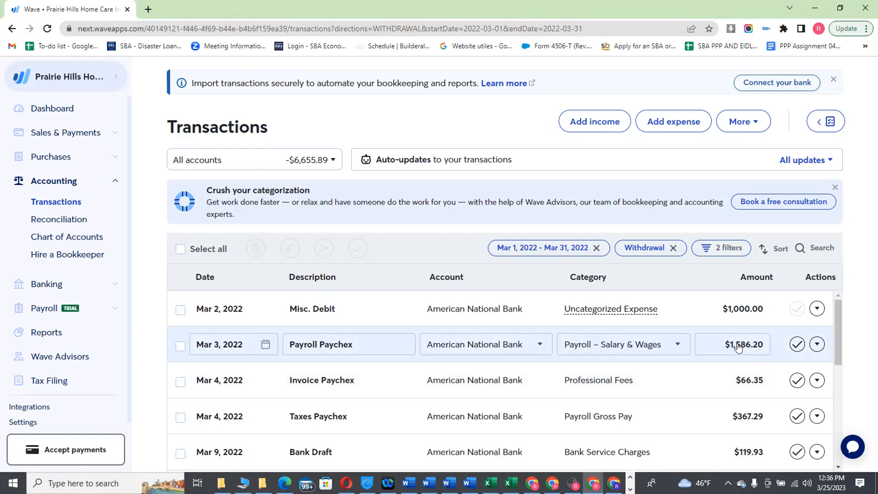
pyautogui.hotkey('alt', 'Tab')
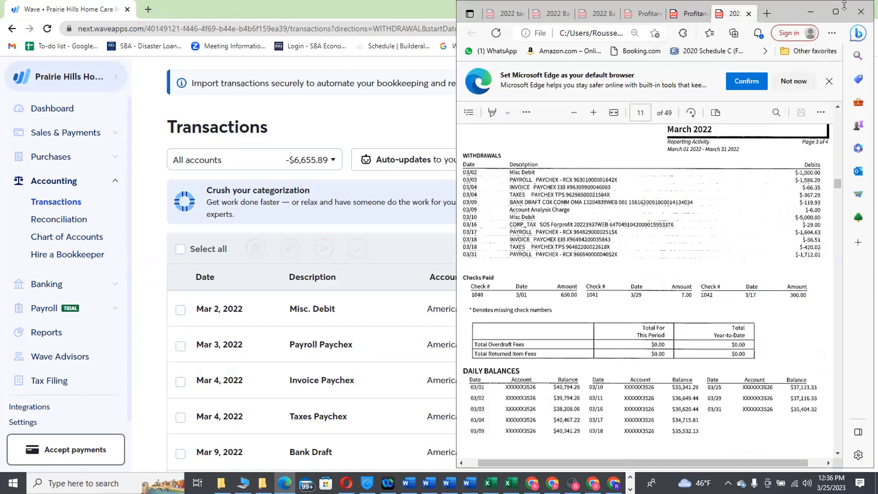
pyautogui.click(836, 14)
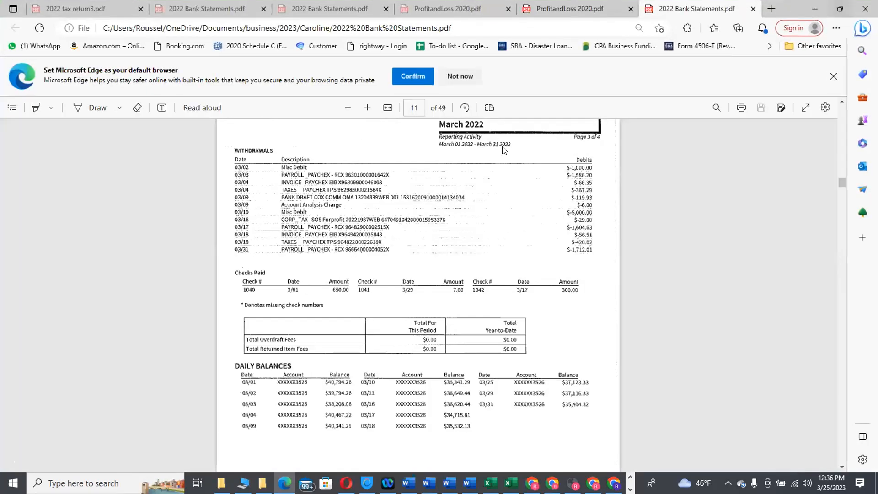
pyautogui.click(367, 107)
pyautogui.click(368, 107)
pyautogui.click(368, 107)
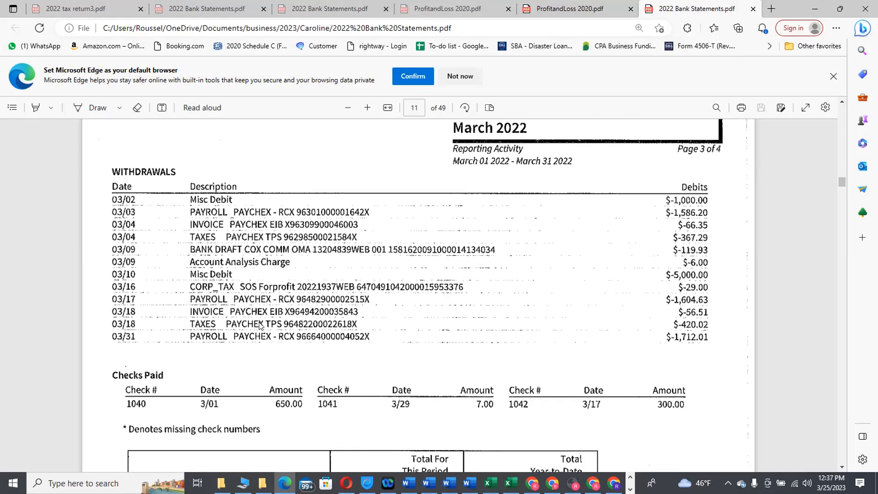
# - Shrink Wave beside the bank statement and compare the March withdrawals through the final Payroll Paychex entry
pyautogui.hotkey('alt', 'Tab')
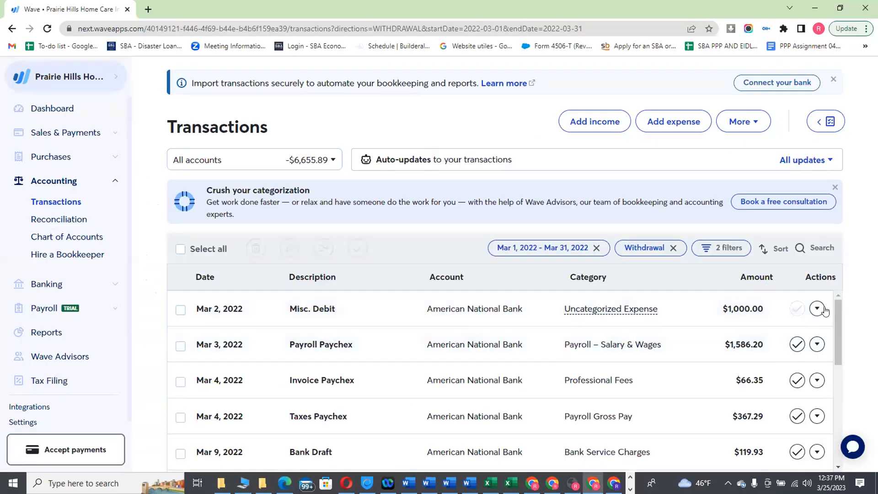
pyautogui.click(840, 9)
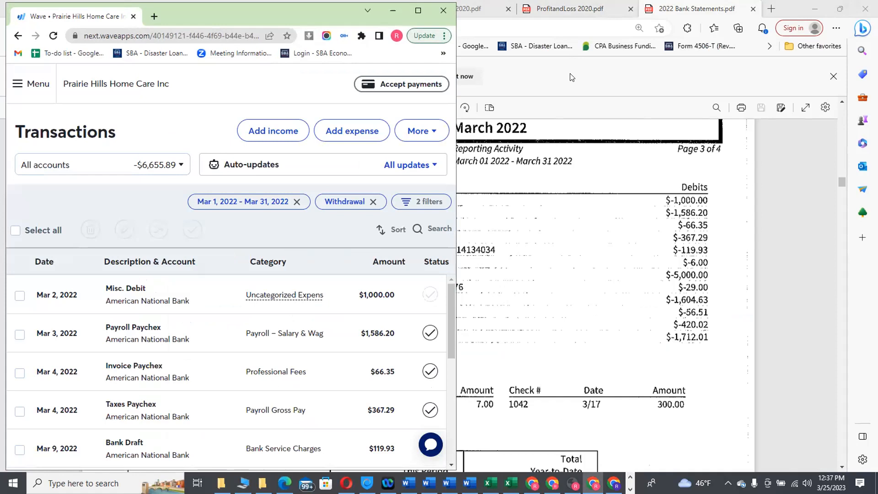
pyautogui.moveTo(451, 300); pyautogui.dragTo(451, 427)
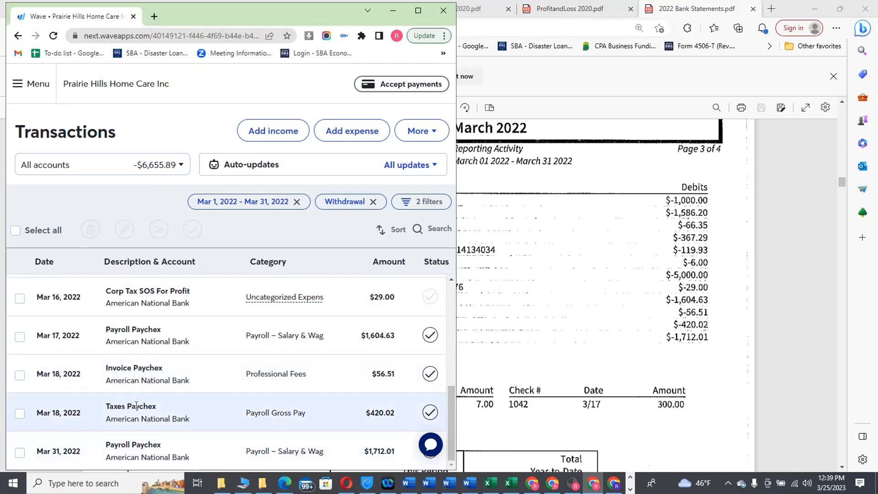
pyautogui.click(572, 306)
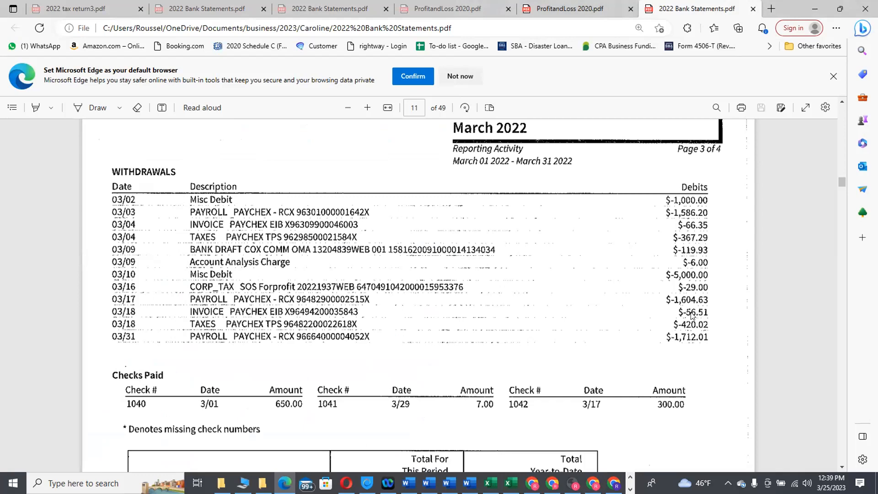
pyautogui.hotkey('alt', 'Tab')
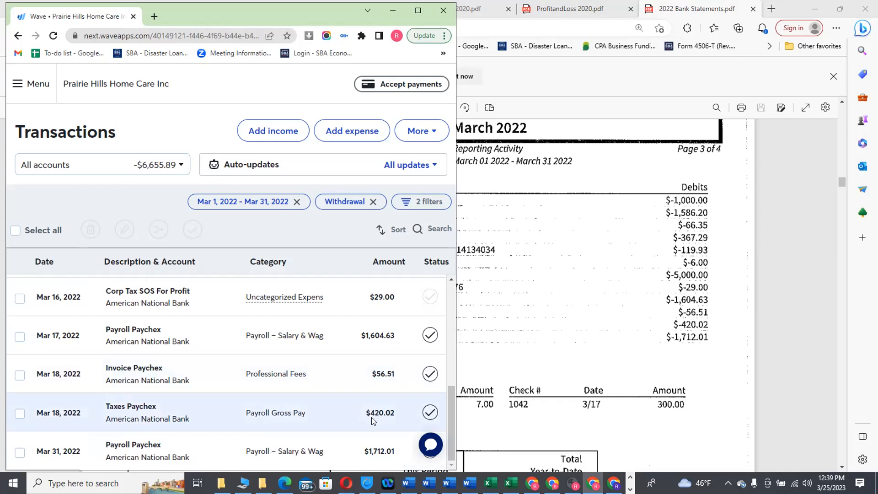
pyautogui.hotkey('alt', 'Tab')
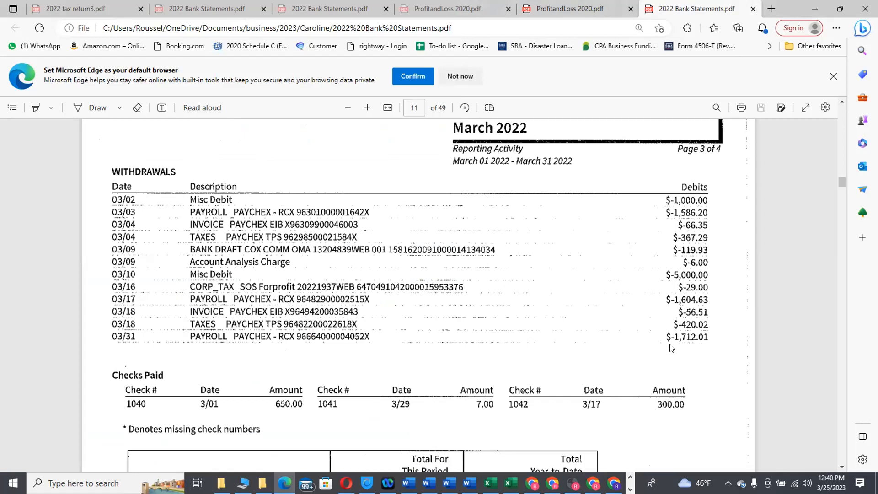
pyautogui.hotkey('alt', 'Tab')
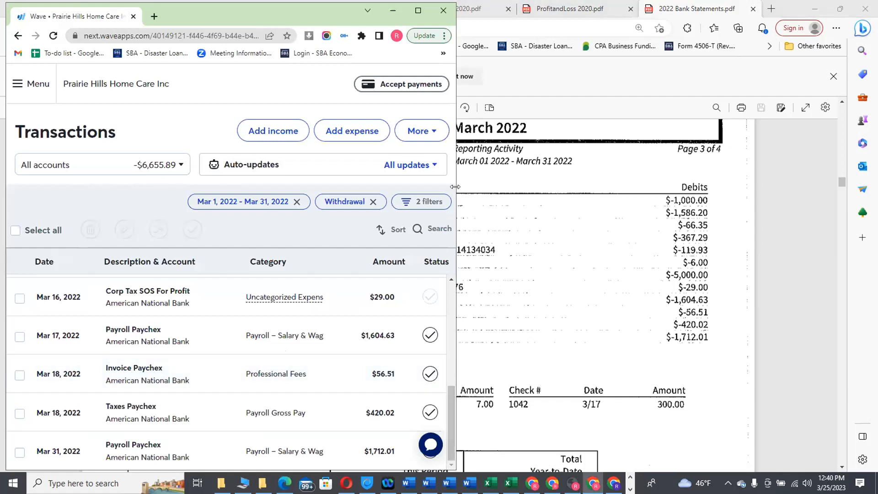
# - Restore Wave to full size and recheck its last March withdrawals against the statement's debits
pyautogui.click(417, 6)
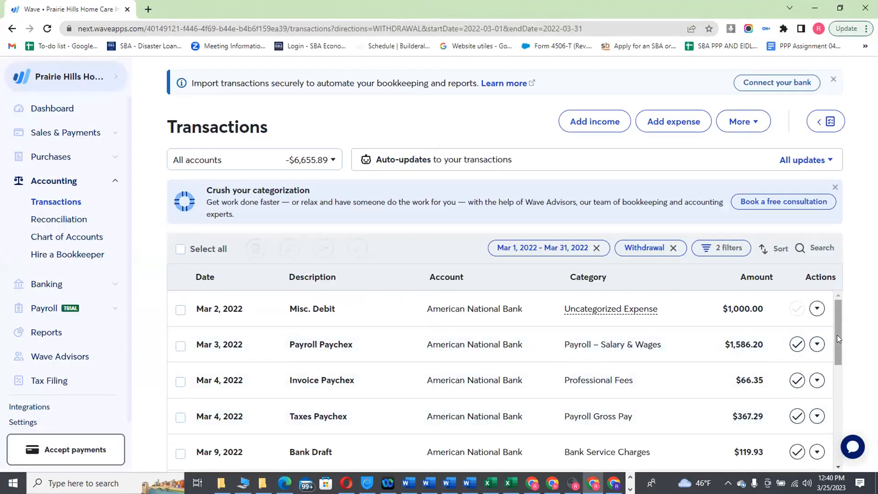
pyautogui.moveTo(839, 326); pyautogui.dragTo(829, 460)
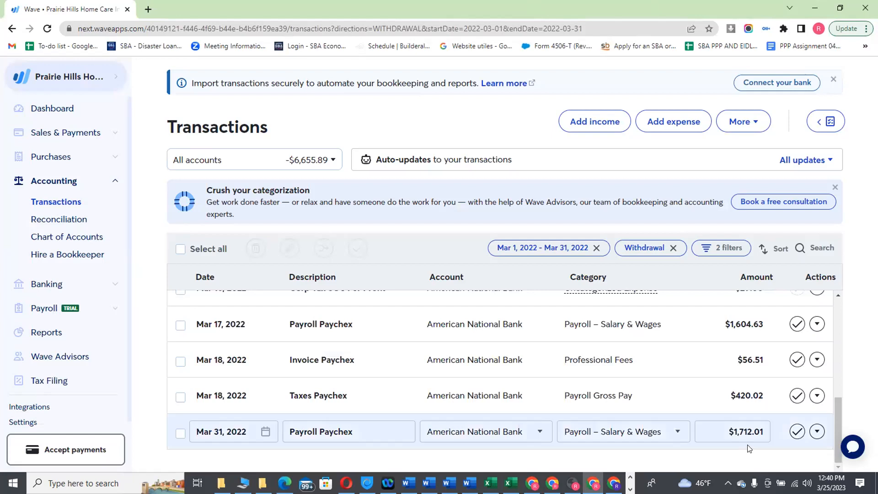
pyautogui.hotkey('alt', 'Tab')
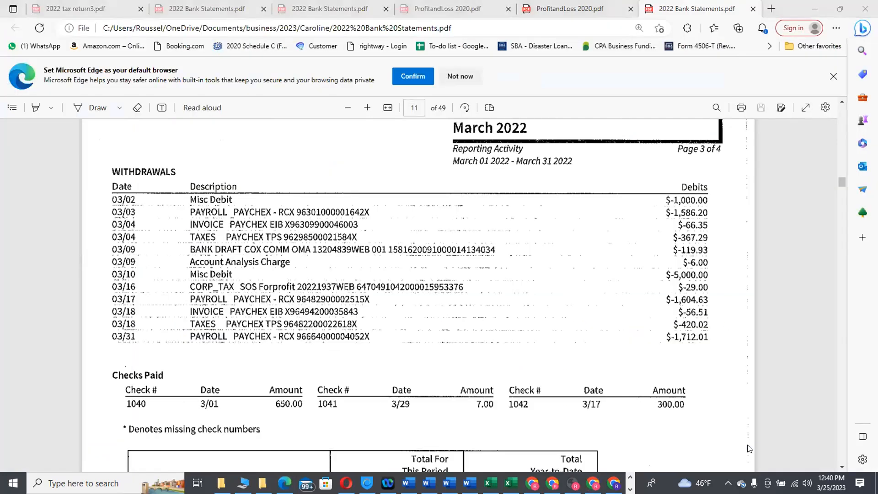
pyautogui.hotkey('alt', 'Tab')
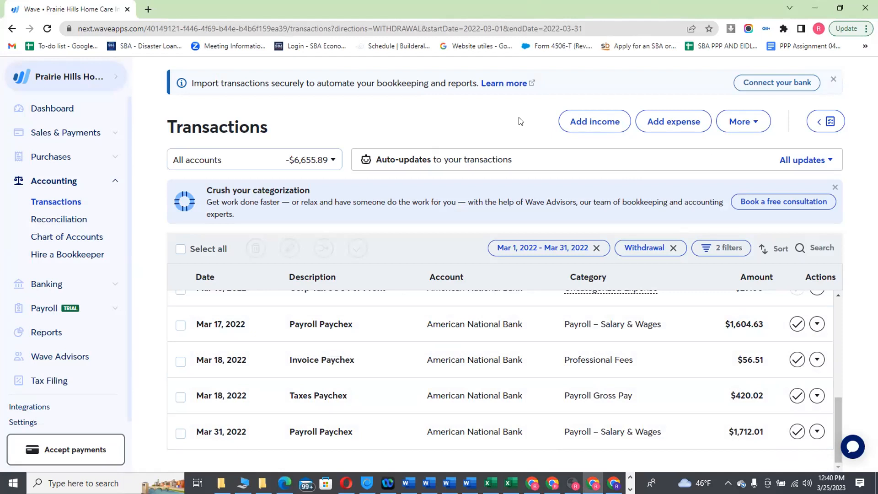
pyautogui.hotkey('alt', 'Tab')
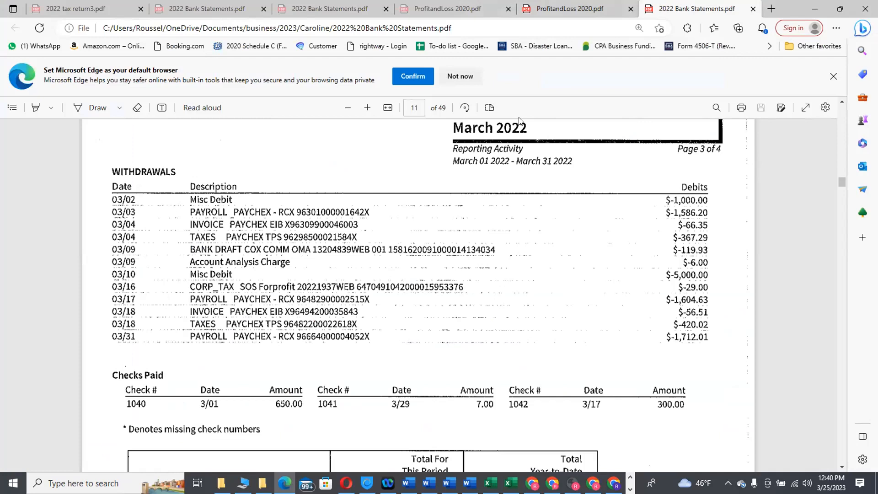
pyautogui.hotkey('alt', 'Tab')
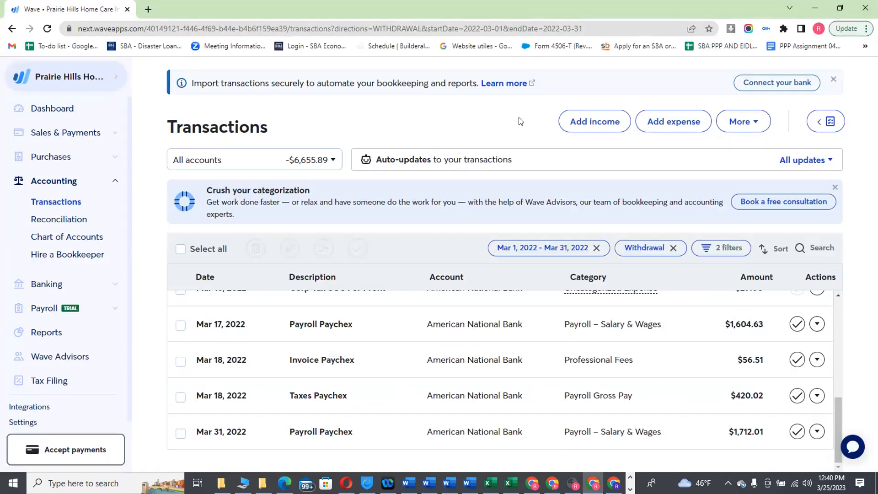
pyautogui.hotkey('alt', 'Tab')
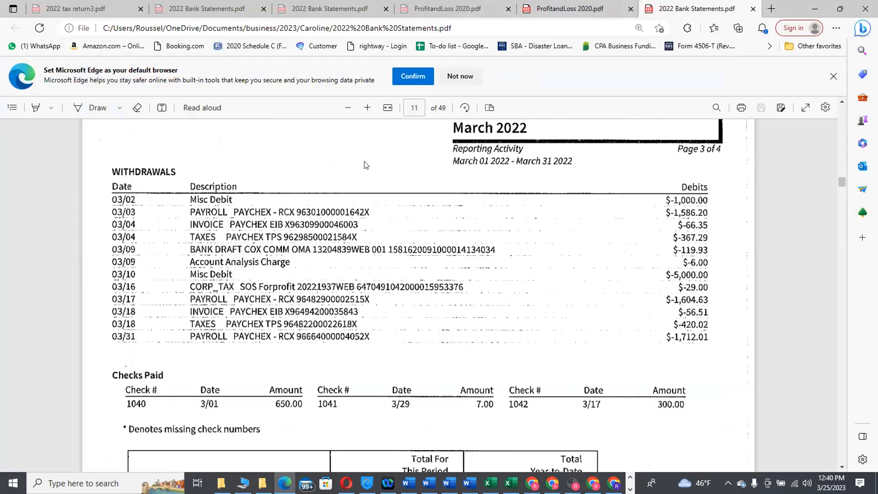
# - Switch to the RF EXPENSES tracker spreadsheet and check the March income, expenses and net cells
pyautogui.hotkey('alt', 'Tab')
pyautogui.hotkey('alt', 'Tab')
pyautogui.hotkey('alt', 'Tab')
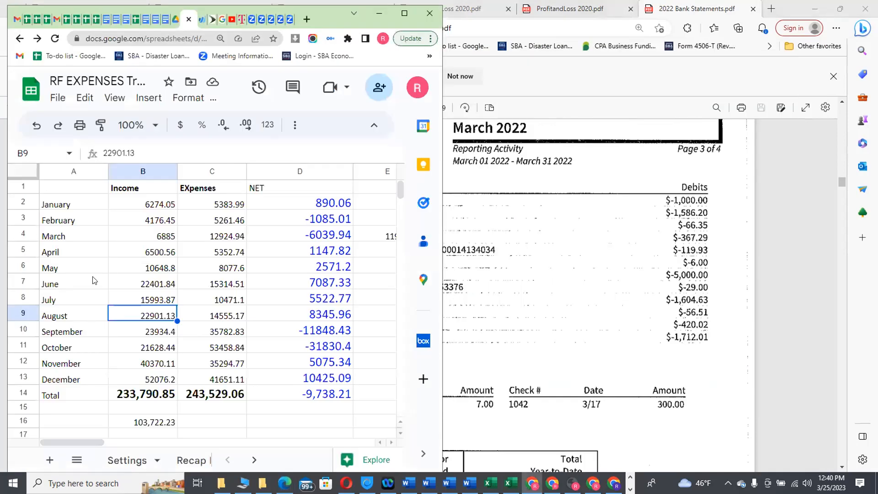
pyautogui.click(162, 237)
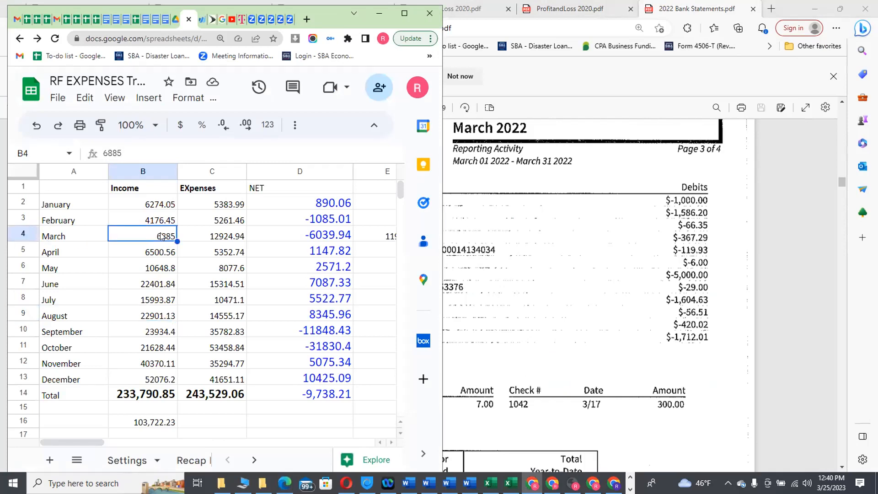
pyautogui.click(221, 241)
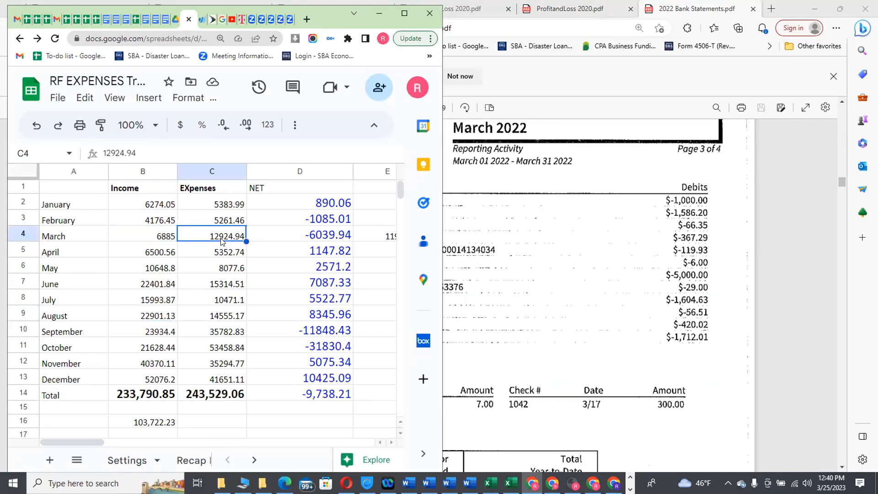
pyautogui.click(320, 234)
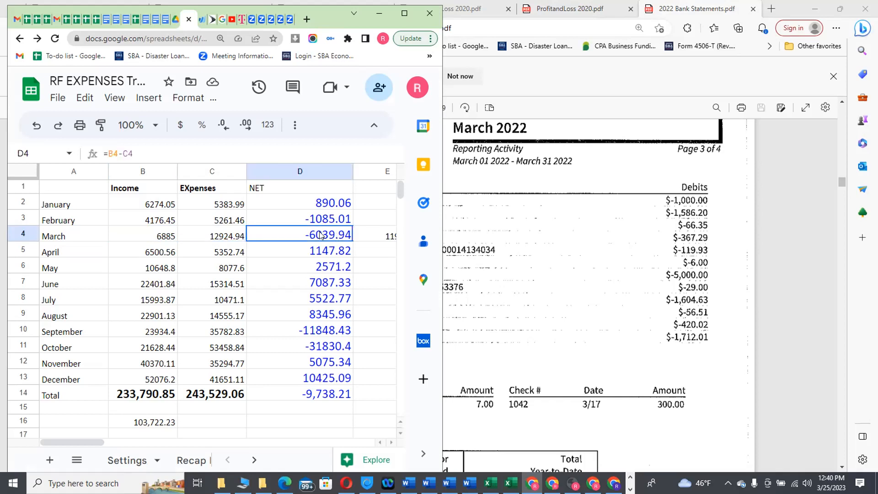
# - Return to Wave and run the Profit & Loss report for March 2022
pyautogui.hotkey('alt', 'Tab')
pyautogui.press('Tab')
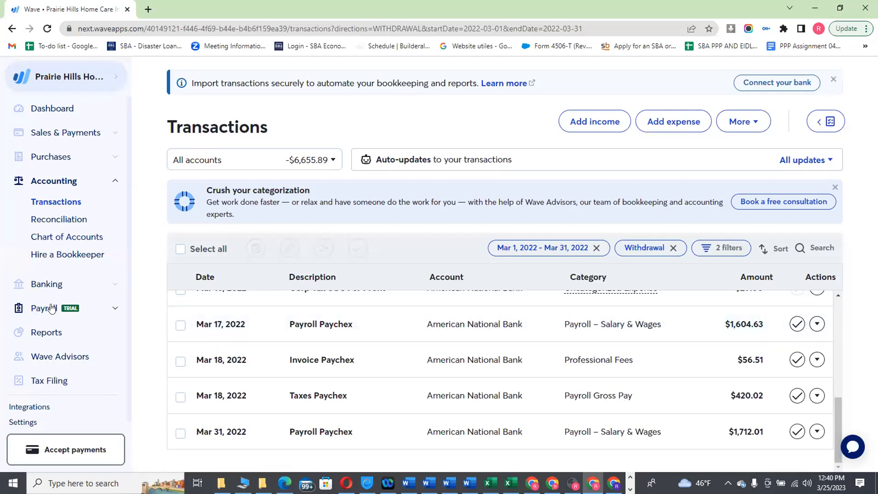
pyautogui.click(54, 337)
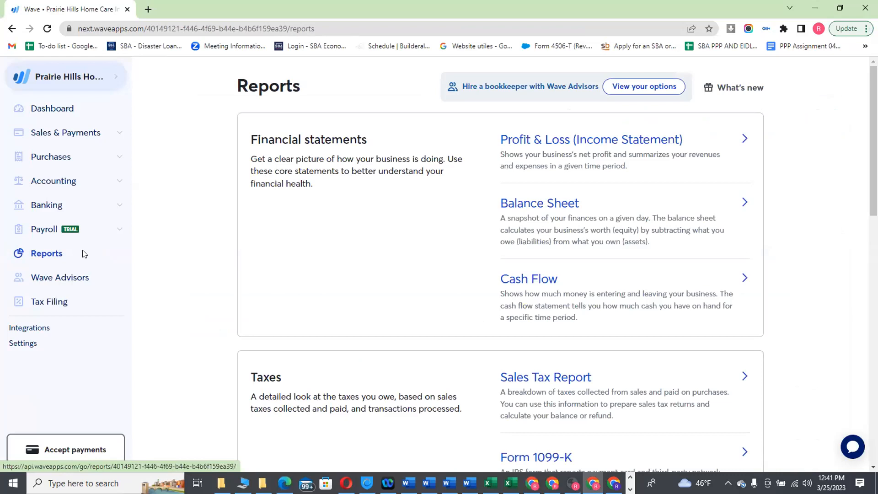
pyautogui.click(536, 139)
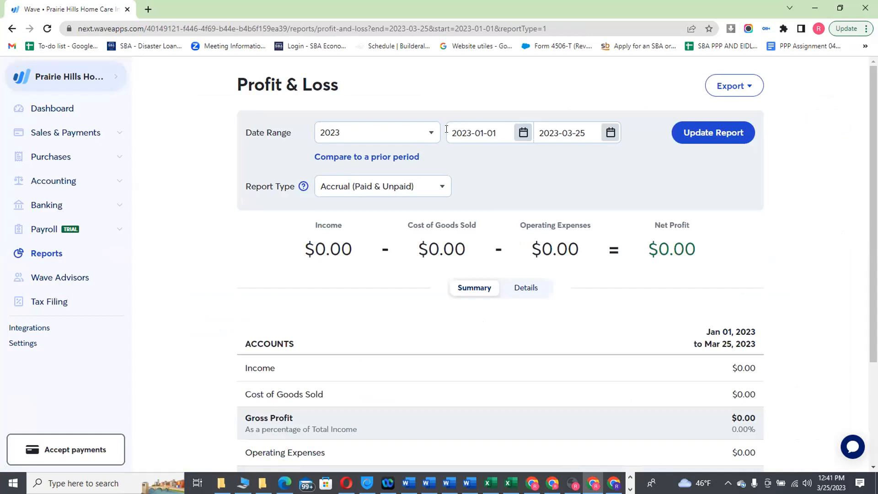
pyautogui.click(431, 133)
pyautogui.moveTo(434, 199); pyautogui.dragTo(431, 310)
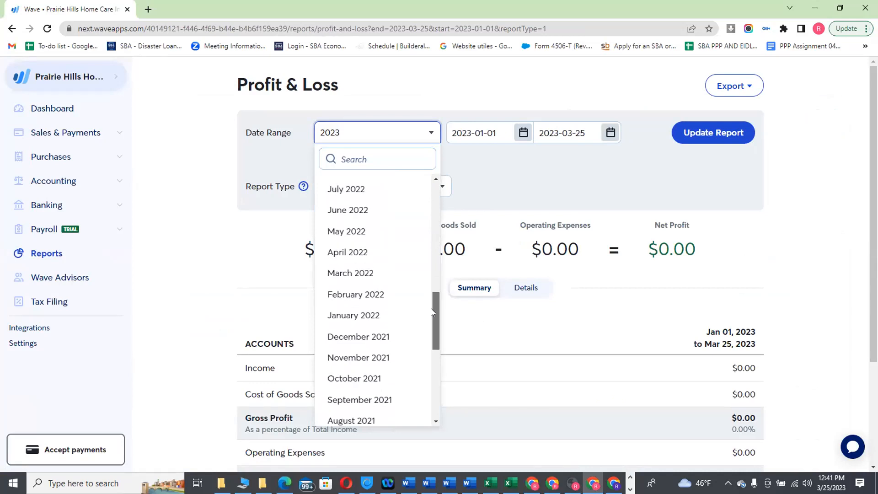
pyautogui.click(376, 274)
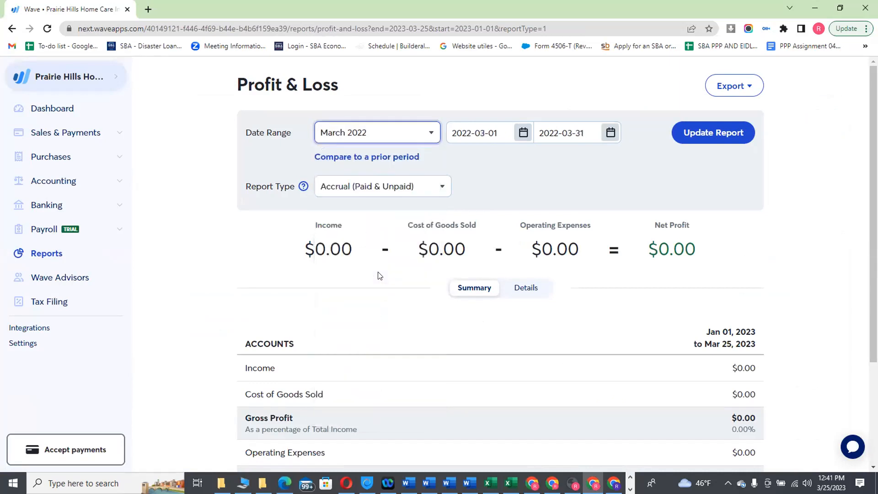
pyautogui.click(699, 133)
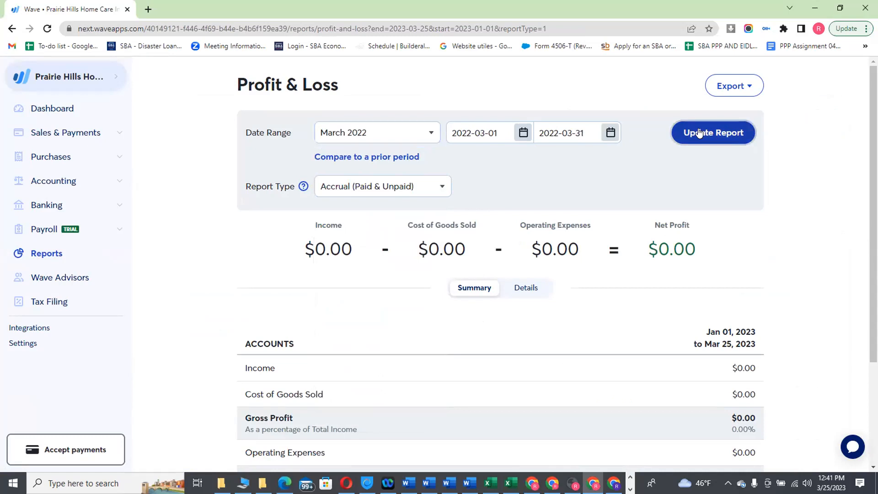
# - Arrange the Profit & Loss report beside the tracker spreadsheet and compare March's income, expenses and net profit
pyautogui.click(841, 7)
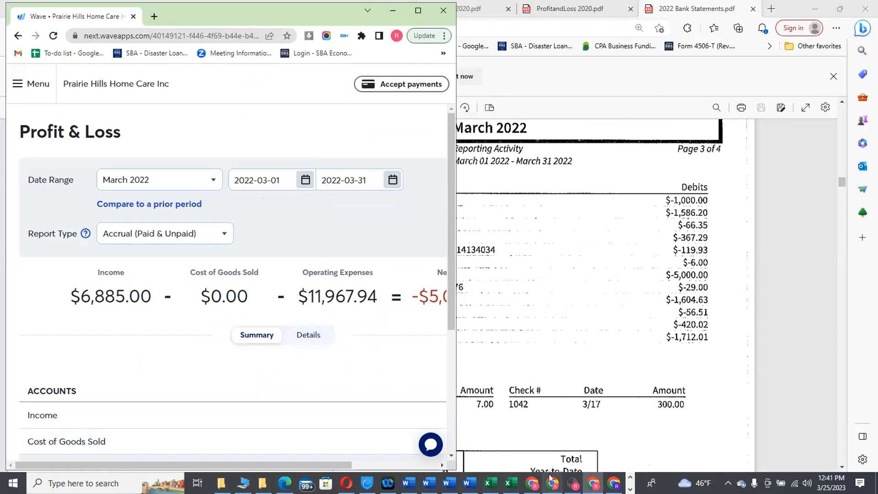
pyautogui.hotkey('alt', 'Tab')
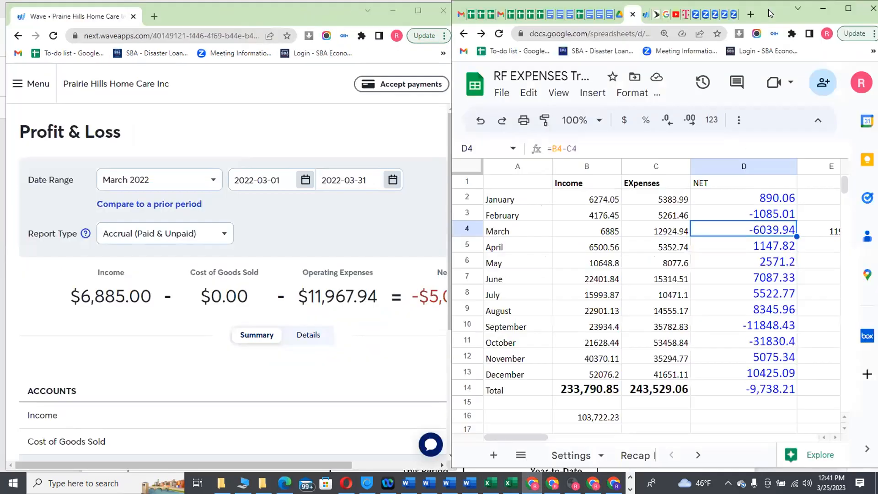
pyautogui.press('super+Right')
pyautogui.click(350, 396)
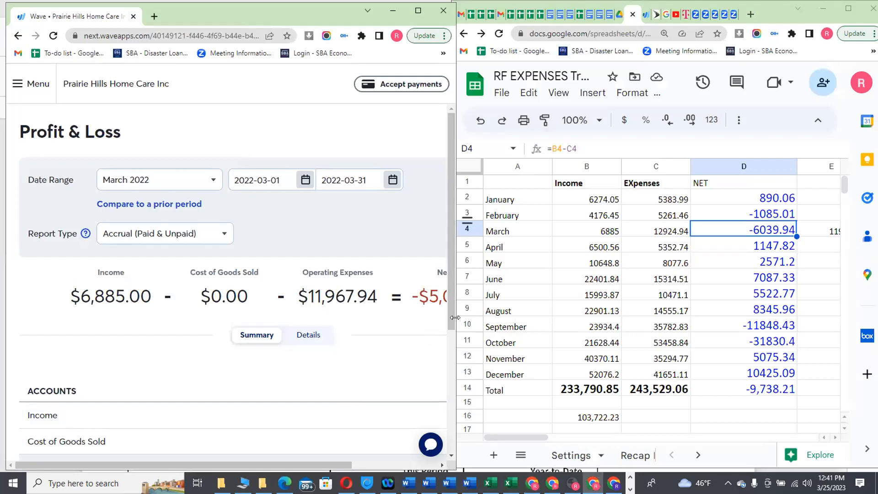
pyautogui.moveTo(455, 317); pyautogui.dragTo(443, 317)
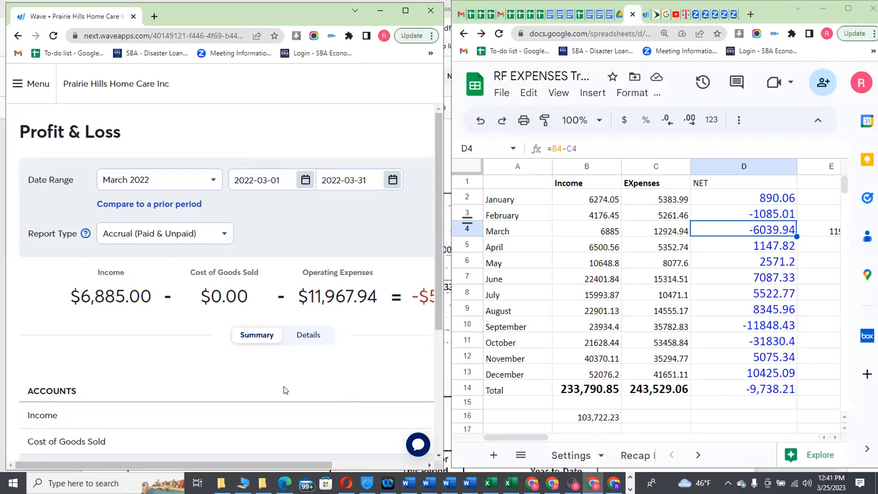
pyautogui.hscroll(3, 285, 390)
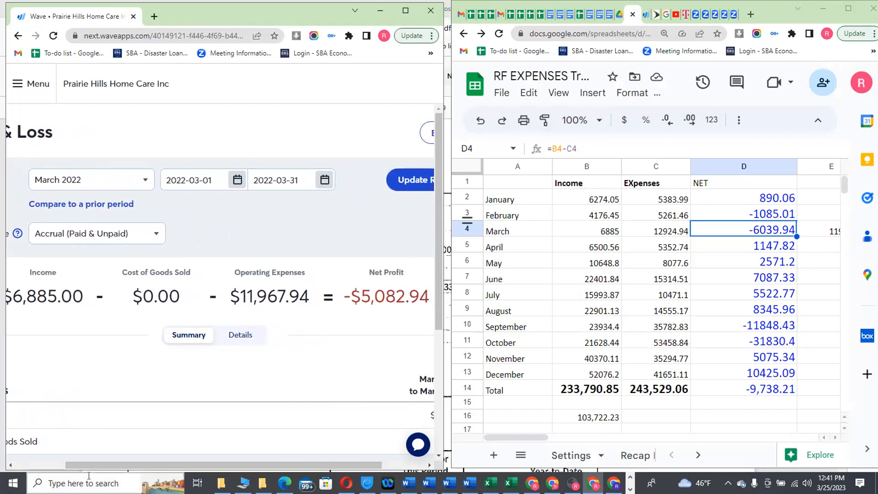
pyautogui.click(608, 233)
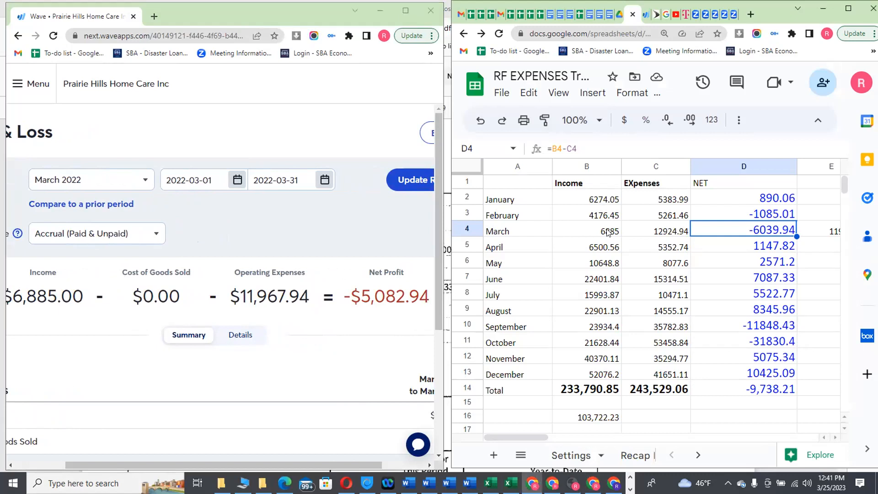
pyautogui.click(671, 233)
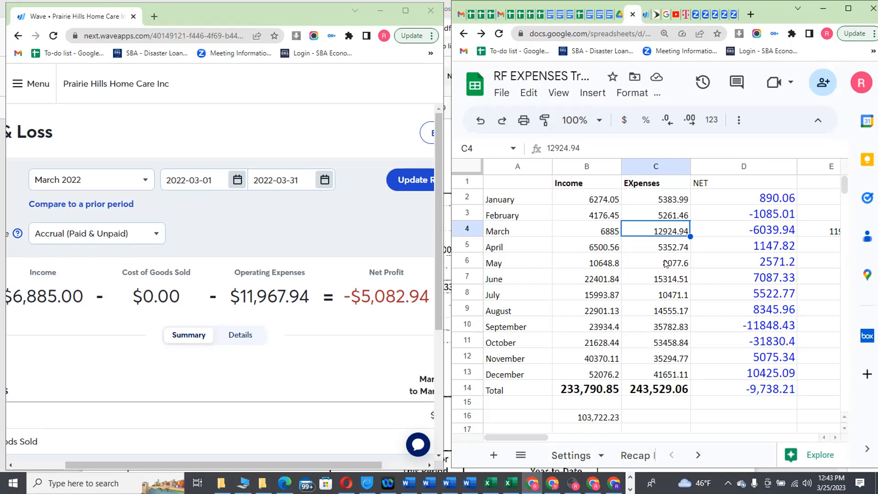
# - Return to the bank statement and examine the March withdrawals, checks paid and daily balances for the expense discrepancy
pyautogui.hotkey('alt', 'Tab')
pyautogui.press('Tab')
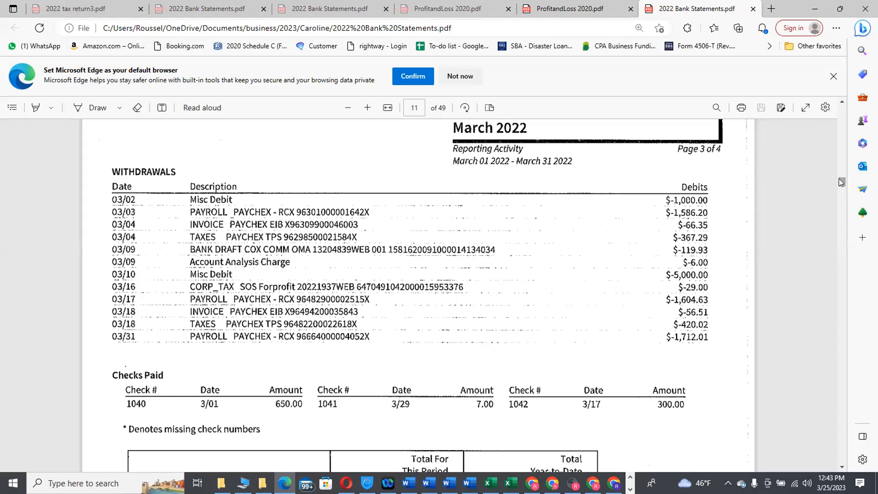
pyautogui.scroll(-4, 840, 182)
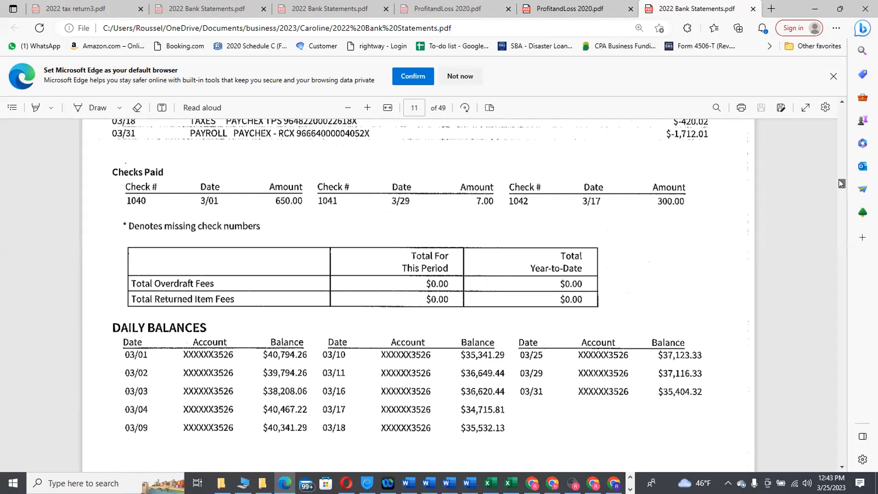
# - Review the March 2022 withdrawals and checks paid in the bank statement PDF, and switch to the maximized Wave window
pyautogui.scroll(4, 842, 183)
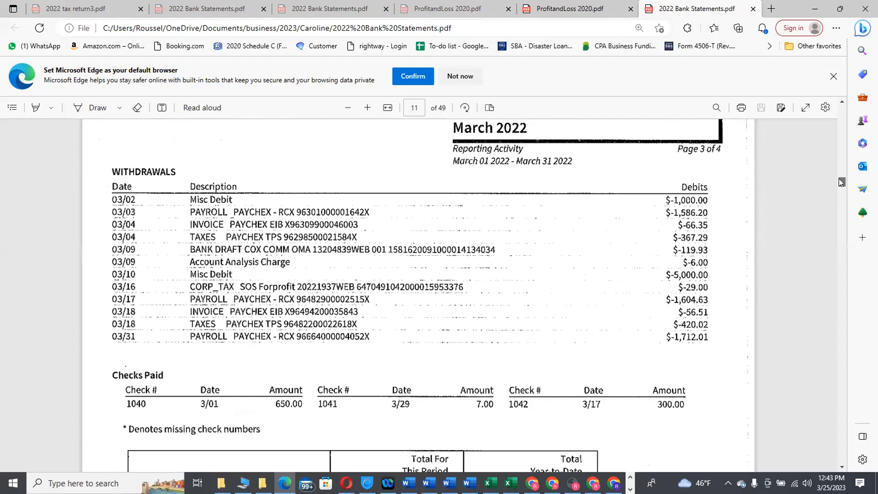
pyautogui.scroll(-1, 839, 182)
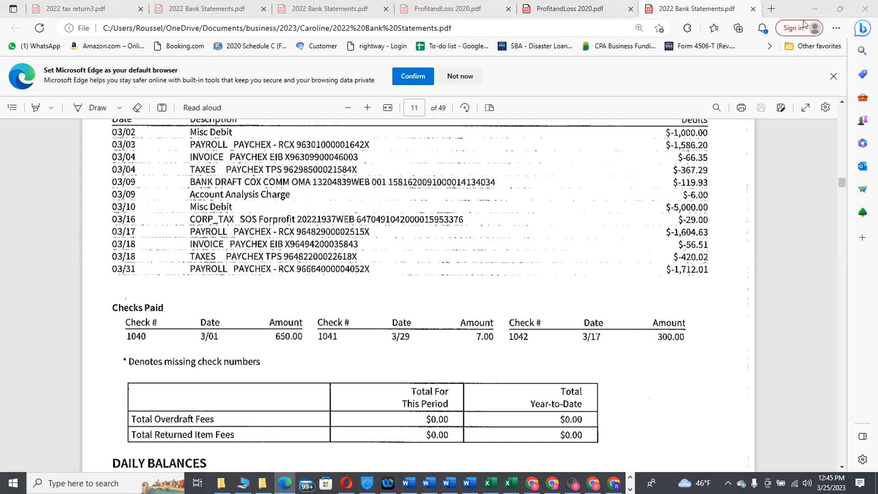
pyautogui.click(838, 13)
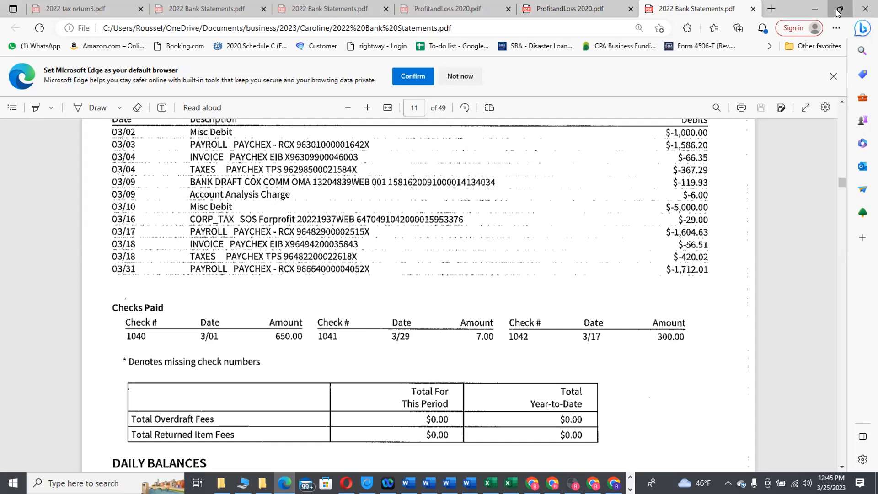
pyautogui.click(406, 12)
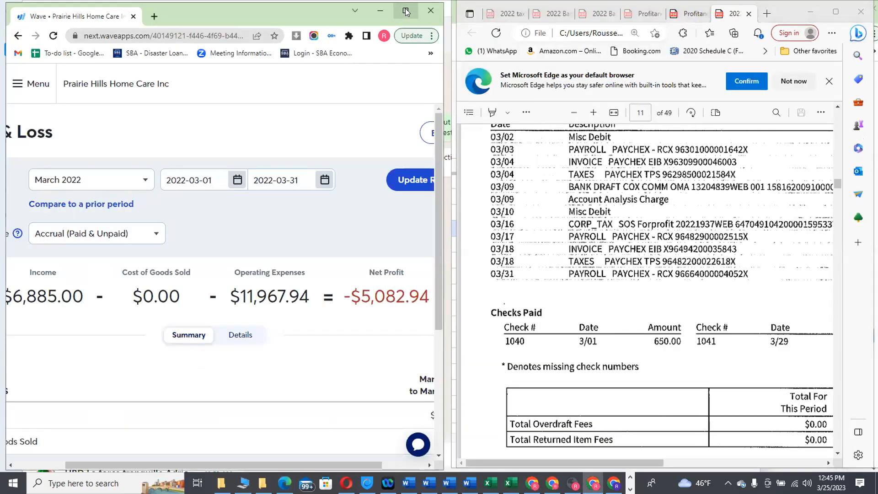
pyautogui.click(406, 12)
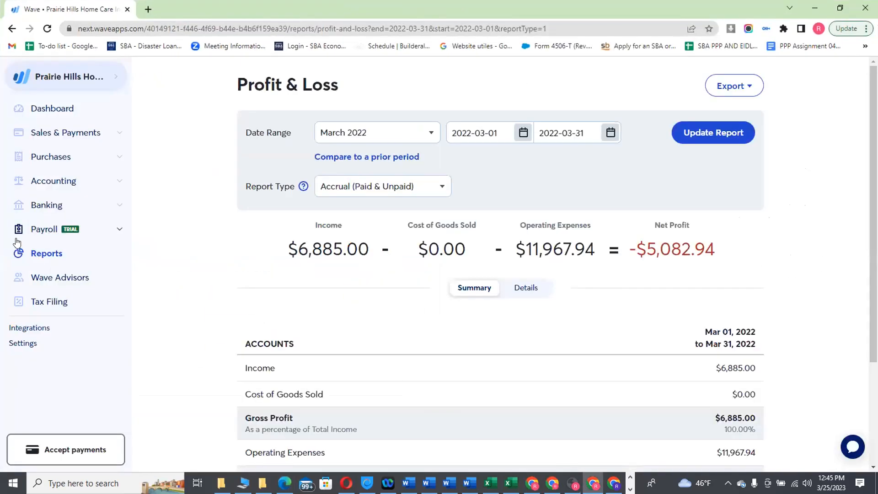
# - Go to the accounting transactions and add a new expense
pyautogui.click(53, 182)
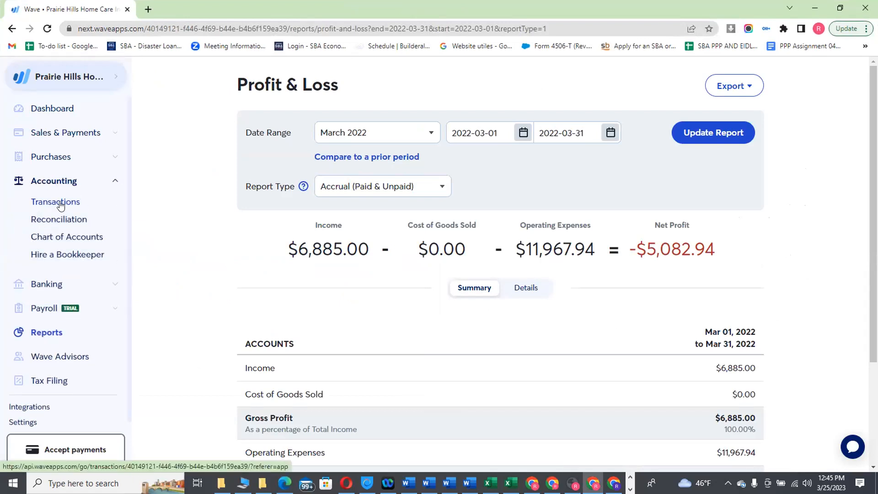
pyautogui.click(60, 204)
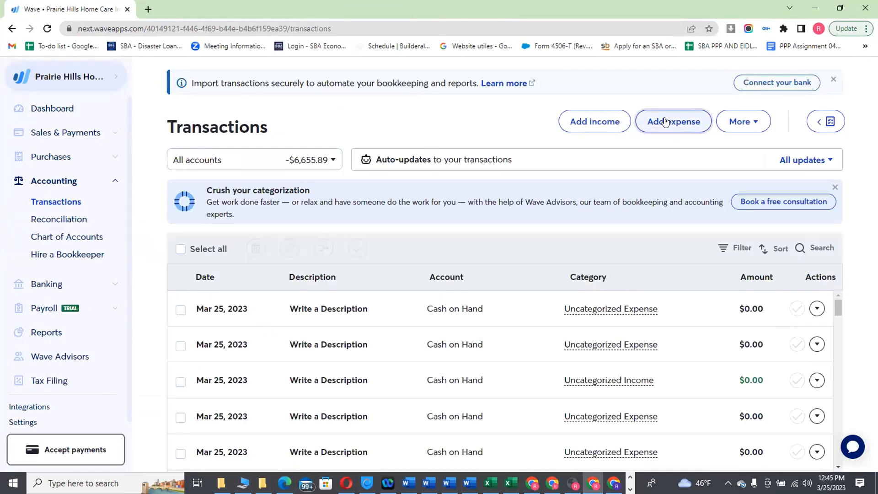
pyautogui.click(665, 121)
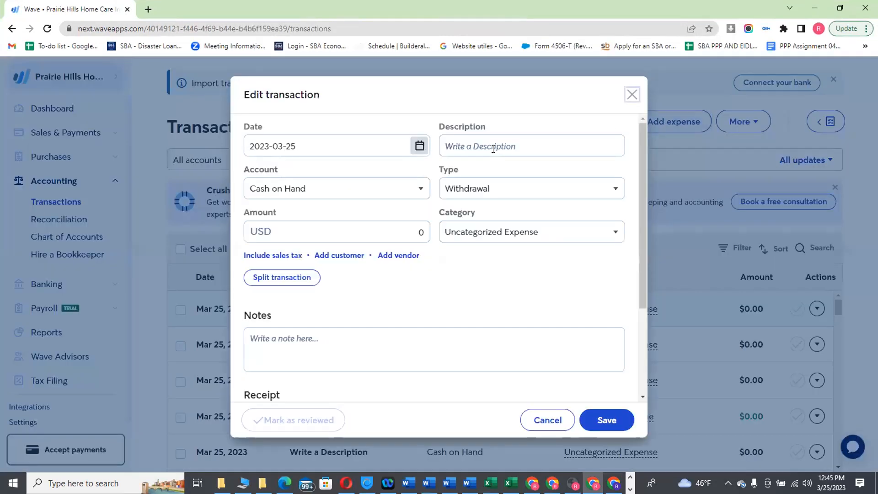
# - Set the expense date to 2022-03-01, matching check 1040 in the bank statement
pyautogui.click(374, 145)
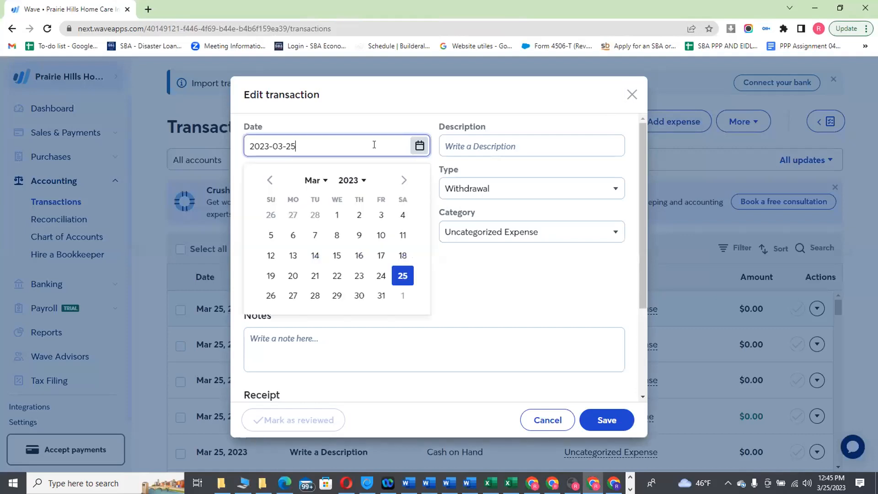
pyautogui.hotkey('alt', 'Tab')
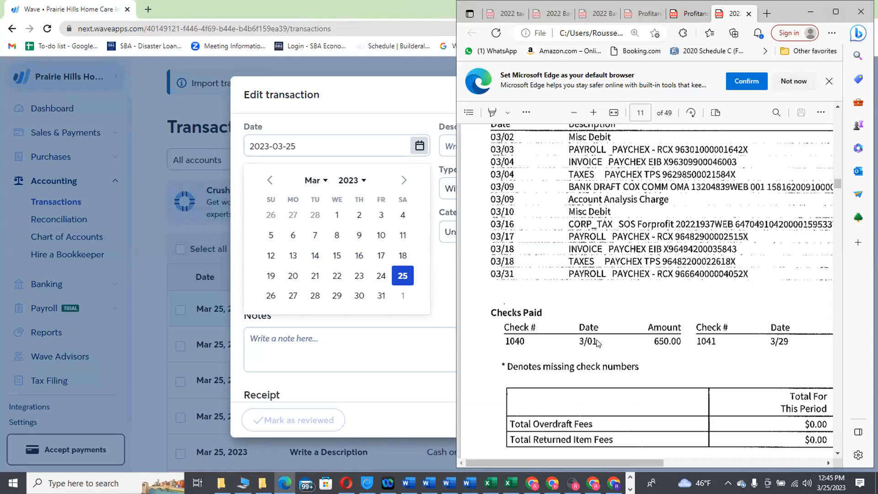
pyautogui.click(332, 127)
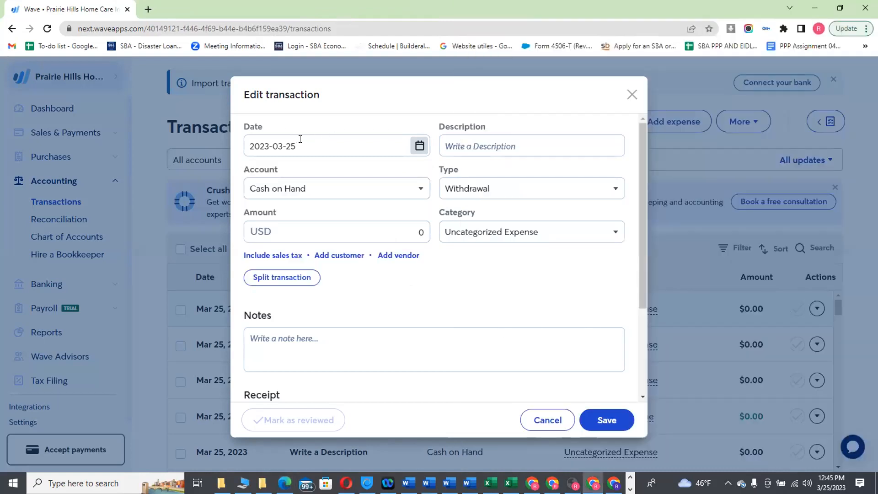
pyautogui.click(297, 140)
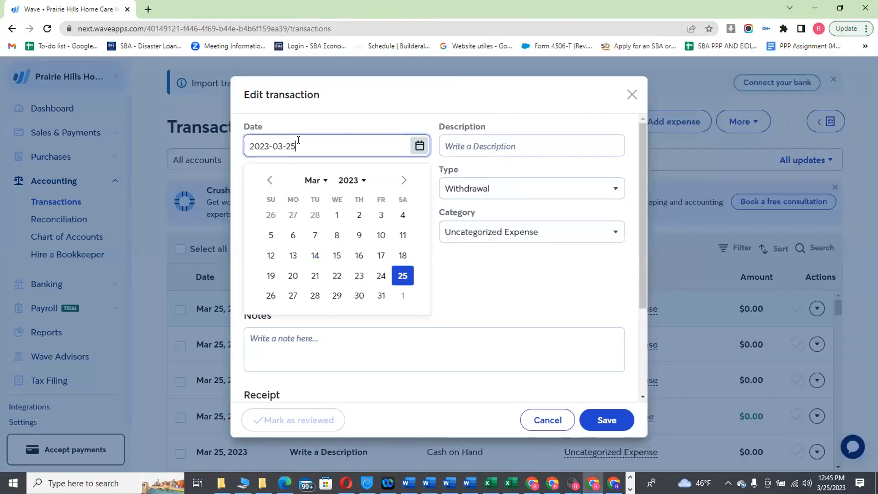
pyautogui.click(363, 181)
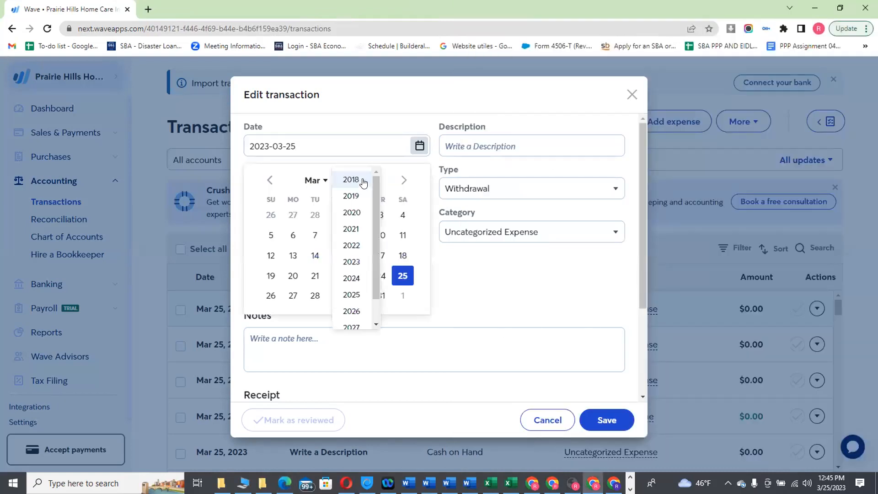
pyautogui.click(351, 245)
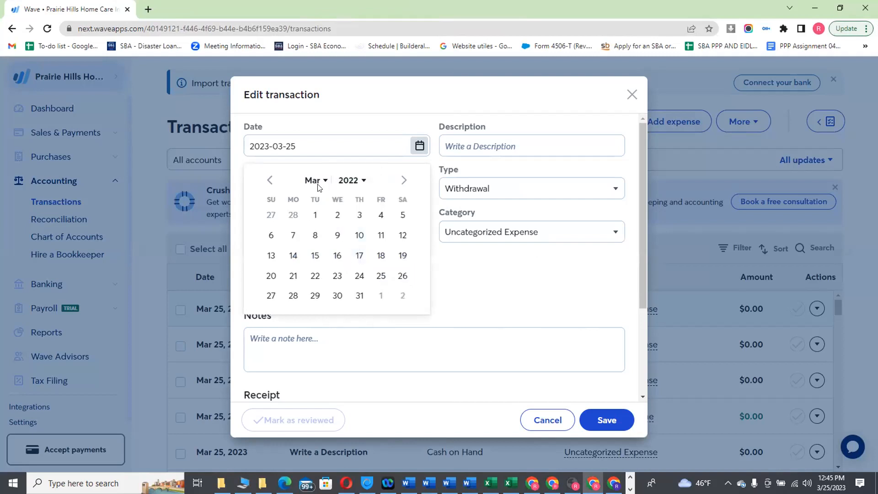
pyautogui.click(321, 222)
# - Enter "Check paid" as the expense description
pyautogui.click(473, 149)
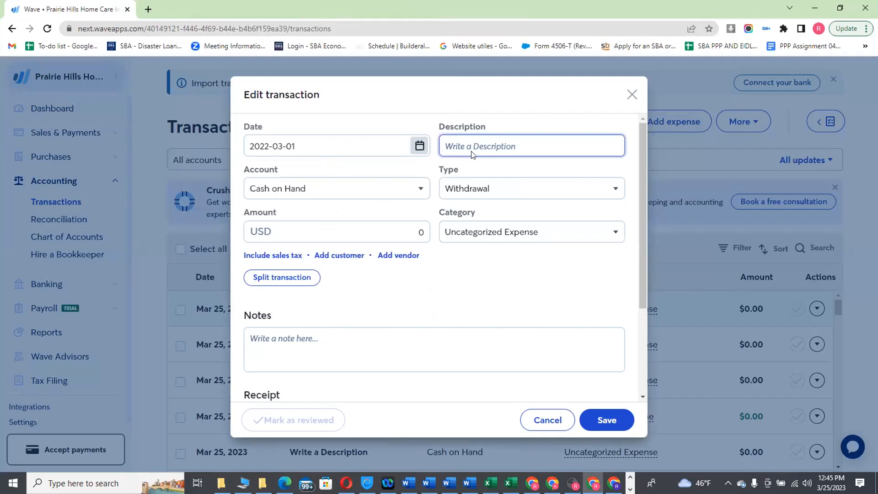
pyautogui.hotkey('alt', 'Tab')
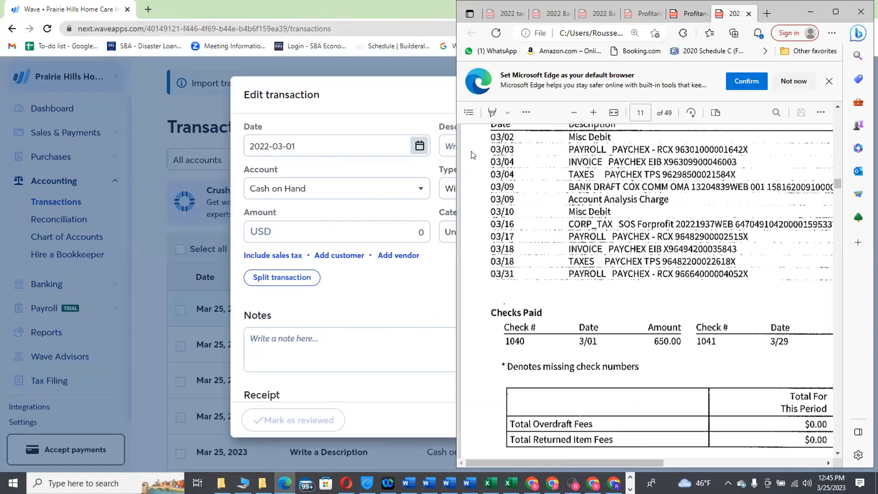
pyautogui.hotkey('alt', 'Tab')
pyautogui.write('Cha')
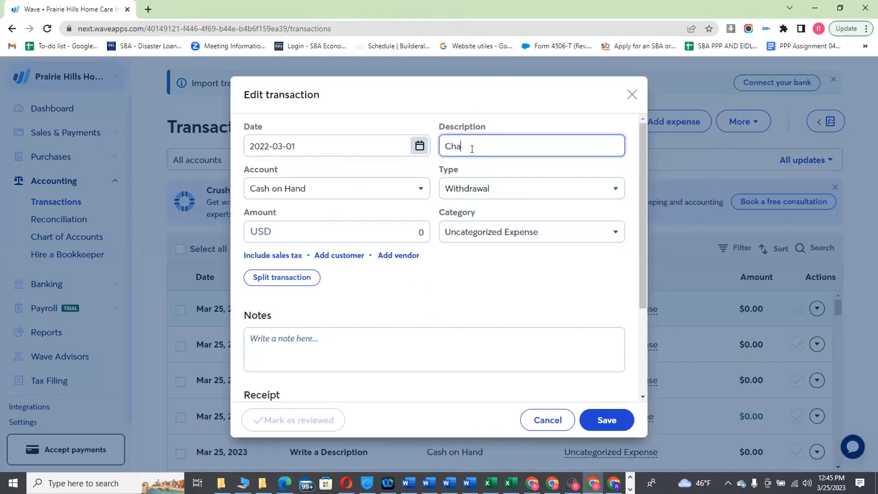
pyautogui.press('BackSpace')
pyautogui.write('eck paid')
# - Examine the scanned checks in the bank statement PDF for the purpose of check 1040, and return to the expense in Wave
pyautogui.hotkey('alt', 'Tab')
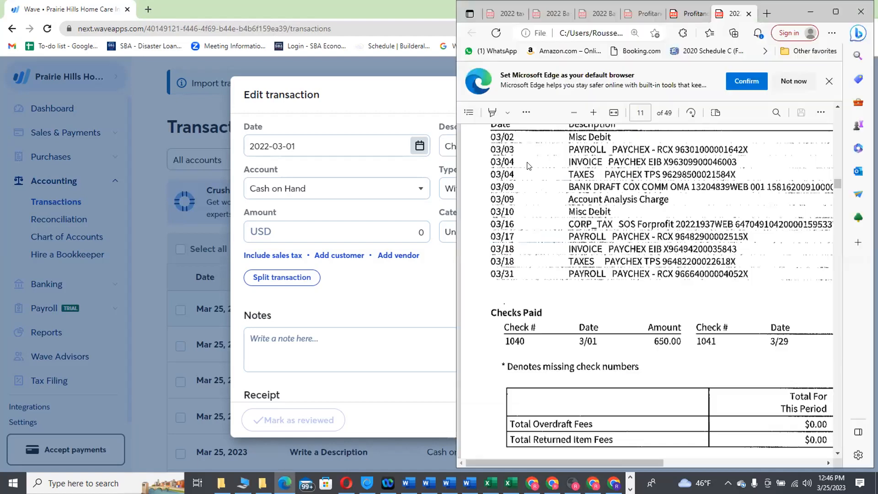
pyautogui.click(831, 13)
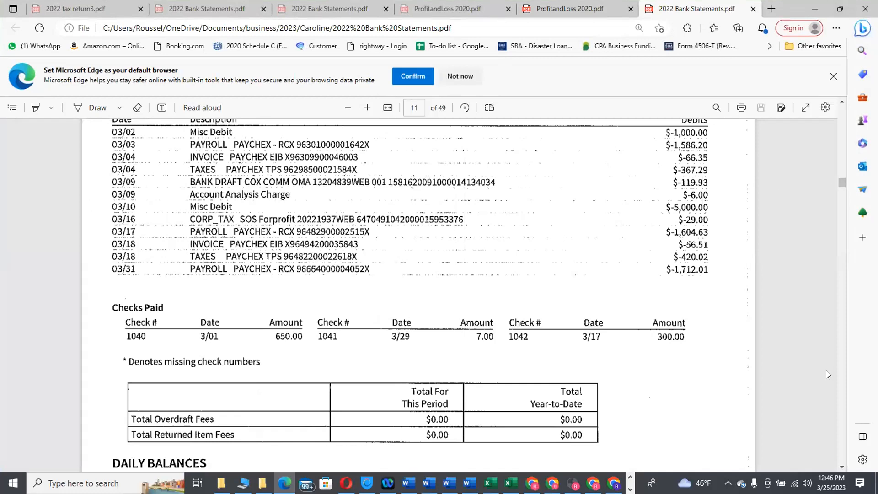
pyautogui.scroll(-5, 841, 468)
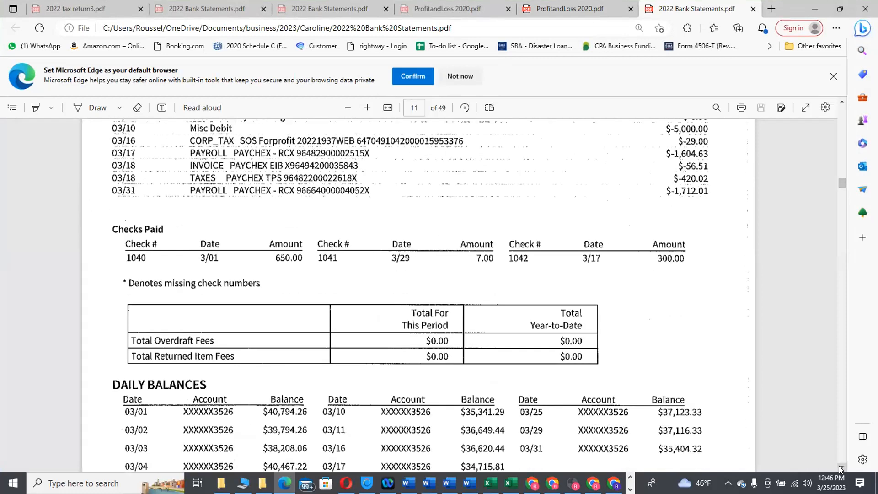
pyautogui.scroll(-10, 839, 466)
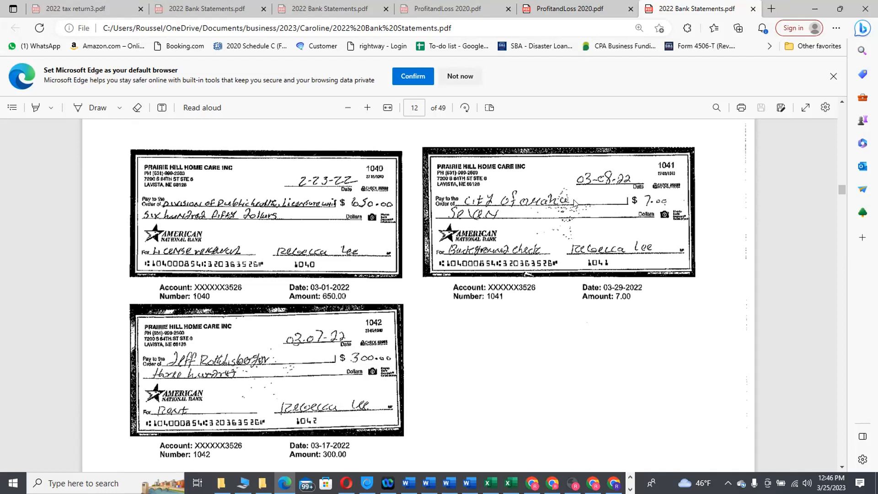
pyautogui.hotkey('alt', 'Tab')
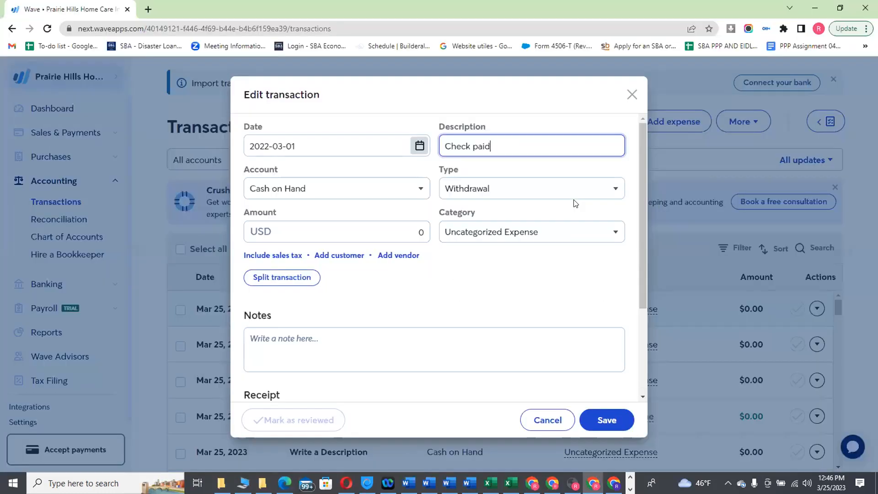
# - Extend the expense description to "Check paid for Licensee"
pyautogui.click(614, 234)
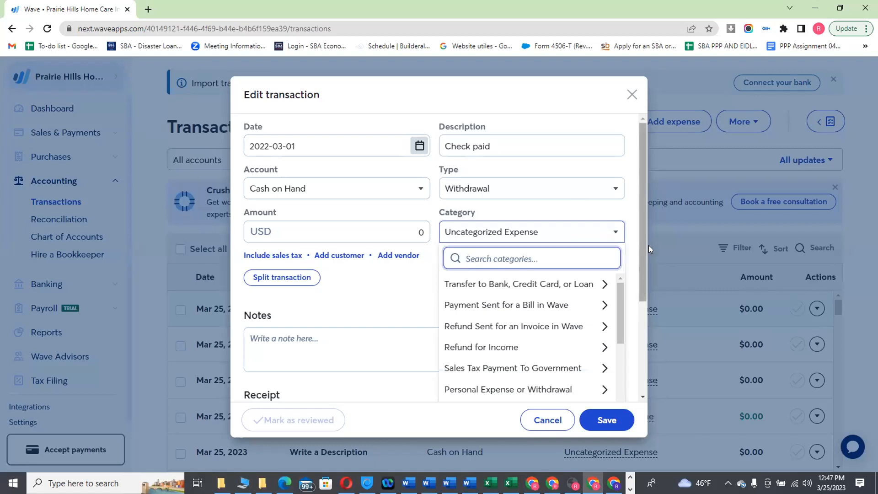
pyautogui.moveTo(643, 223)
pyautogui.mouseDown()
pyautogui.moveTo(641, 285)
pyautogui.moveTo(638, 223)
pyautogui.mouseUp()
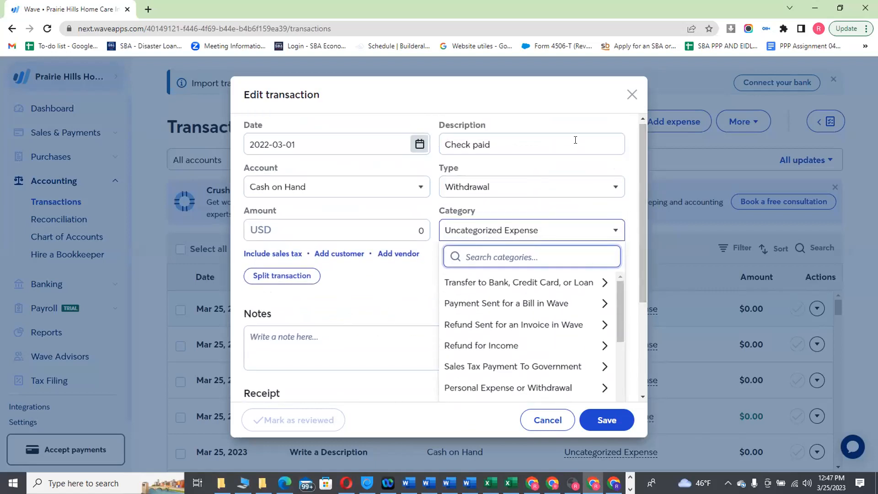
pyautogui.scroll(-3, 567, 139)
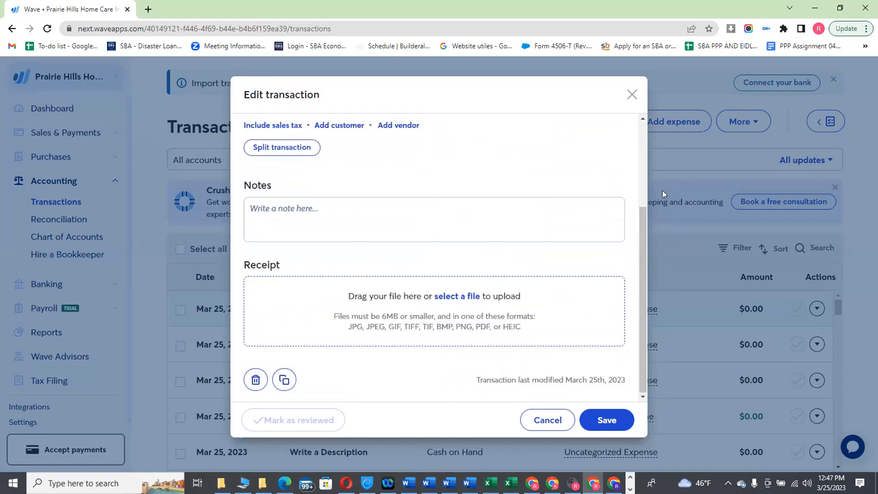
pyautogui.moveTo(643, 216); pyautogui.dragTo(647, 132)
pyautogui.click(563, 140)
pyautogui.write('for Licensee')
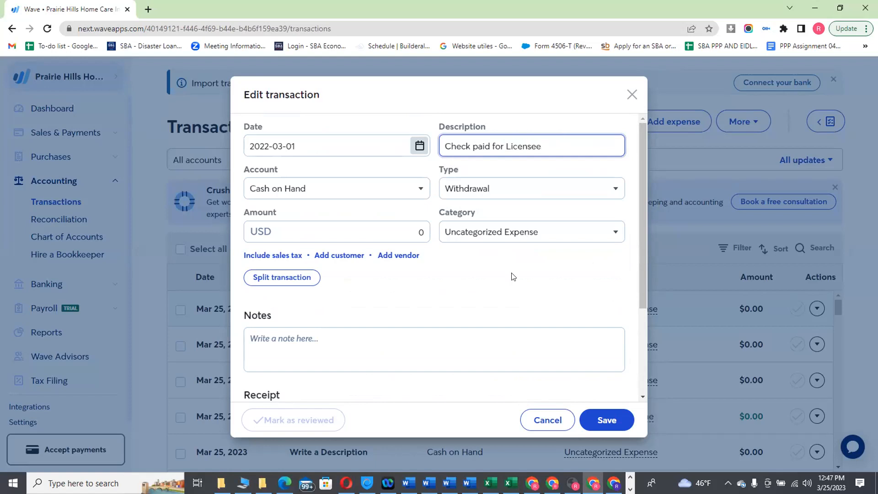
pyautogui.click(516, 299)
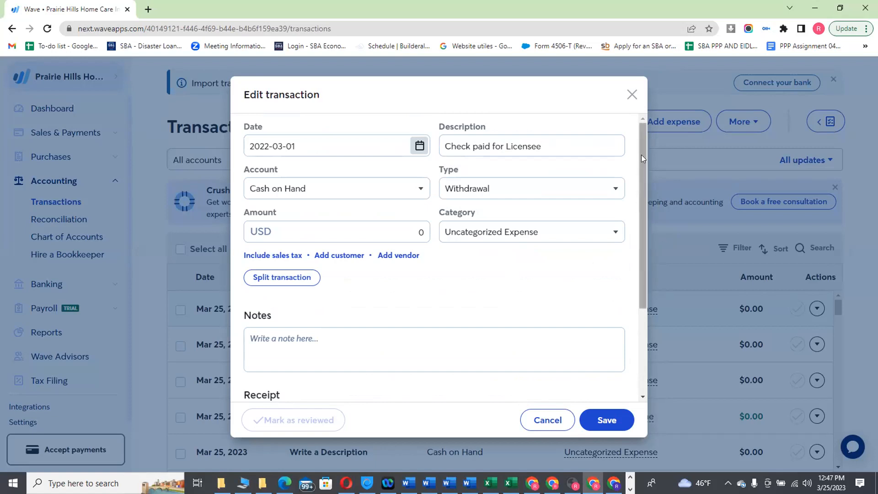
# - Set the expense category to Business Licenses & Permits
pyautogui.moveTo(642, 143); pyautogui.dragTo(636, 188)
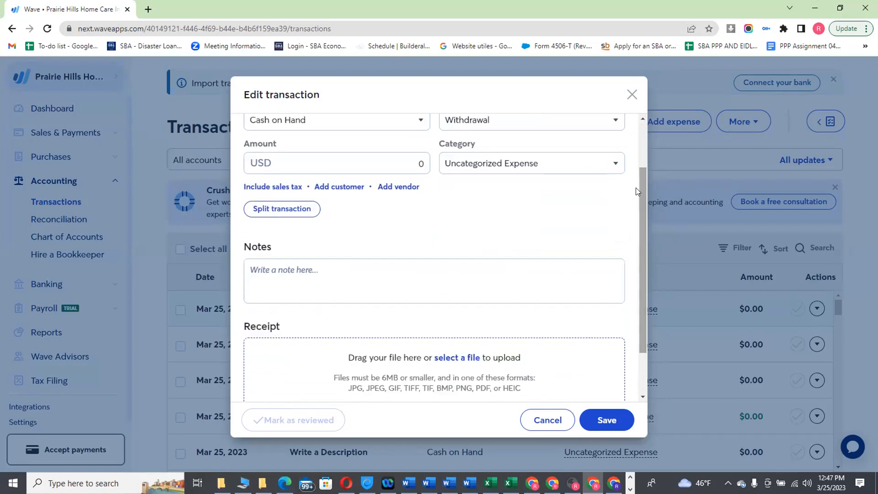
pyautogui.click(602, 163)
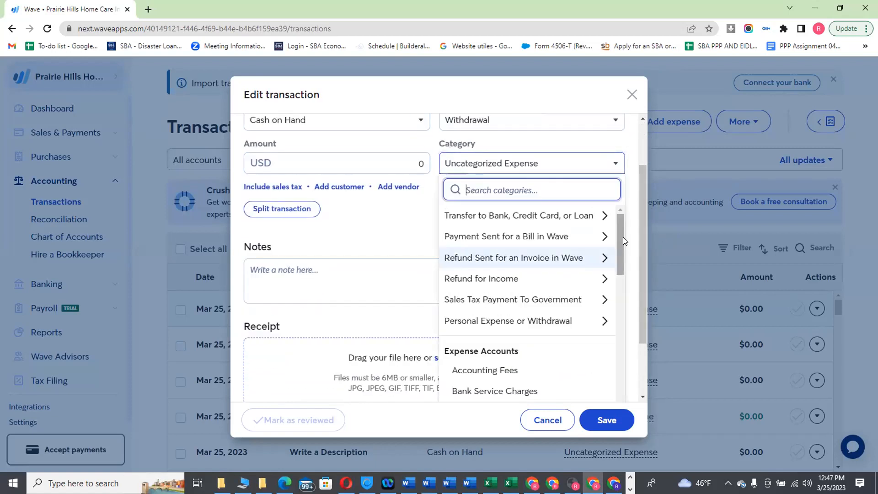
pyautogui.moveTo(617, 222); pyautogui.dragTo(616, 257)
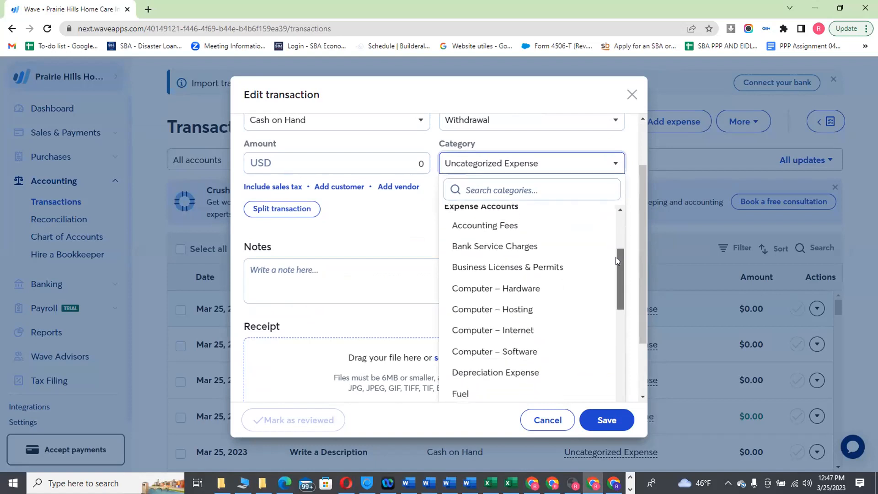
pyautogui.click(529, 264)
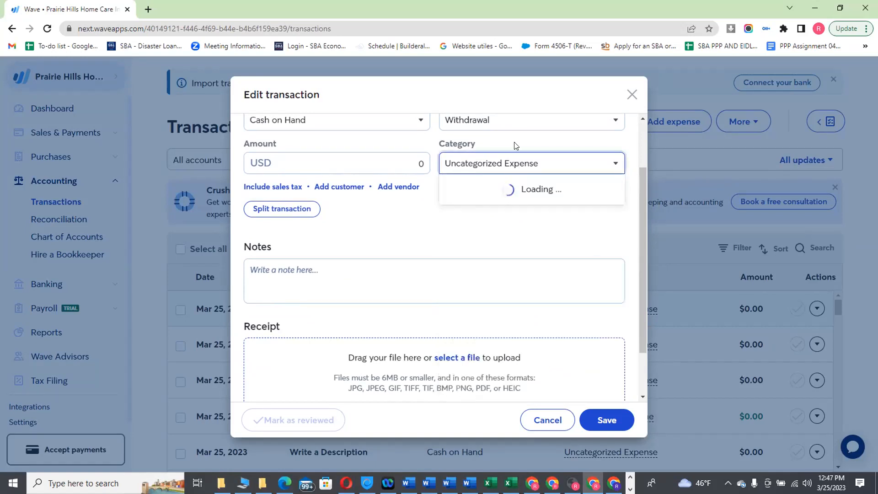
pyautogui.moveTo(641, 179); pyautogui.dragTo(641, 134)
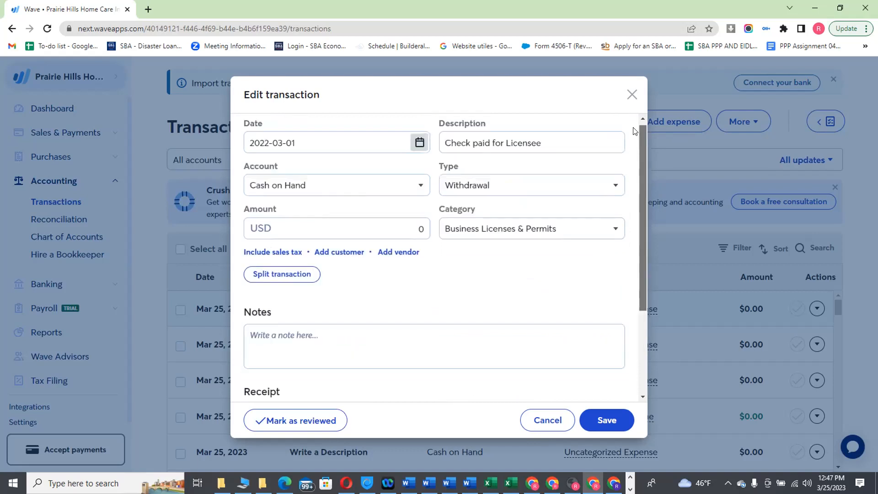
# - Correct the expense description to "Check paid for License"
pyautogui.click(569, 145)
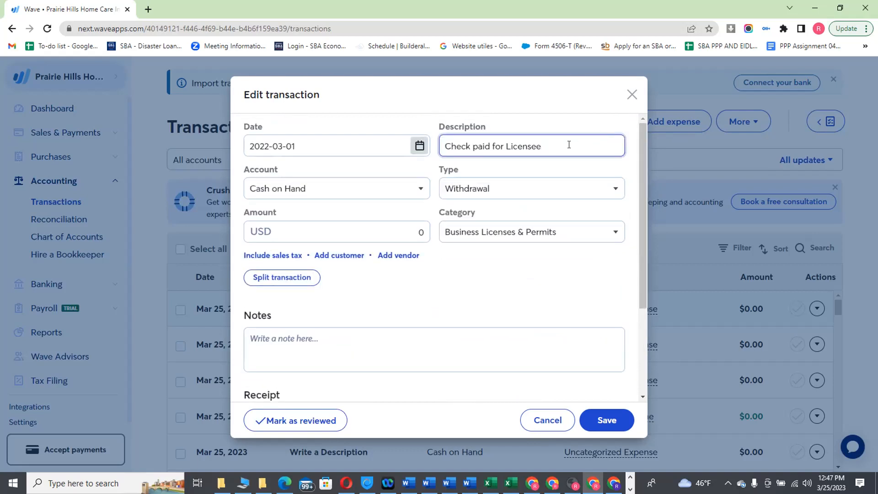
pyautogui.press('BackSpace')
pyautogui.click(566, 307)
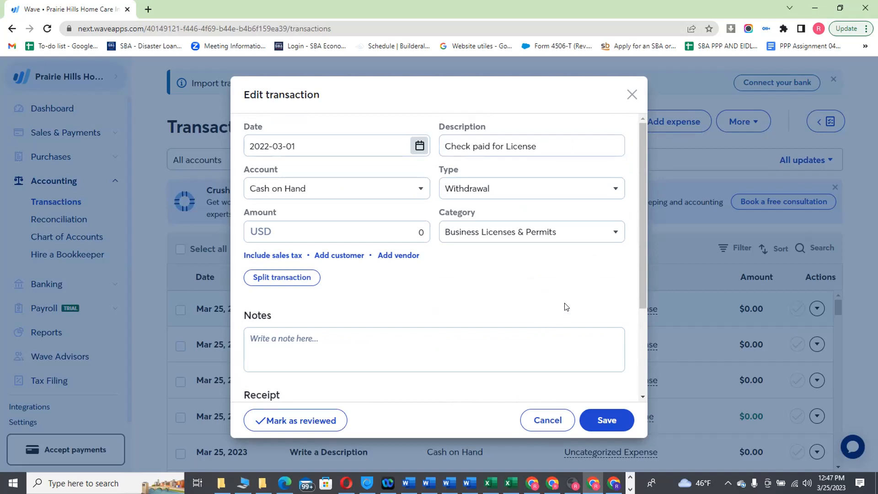
# - Set the license expense's account to American National Bank and its amount to 650, and save the transaction
pyautogui.click(414, 189)
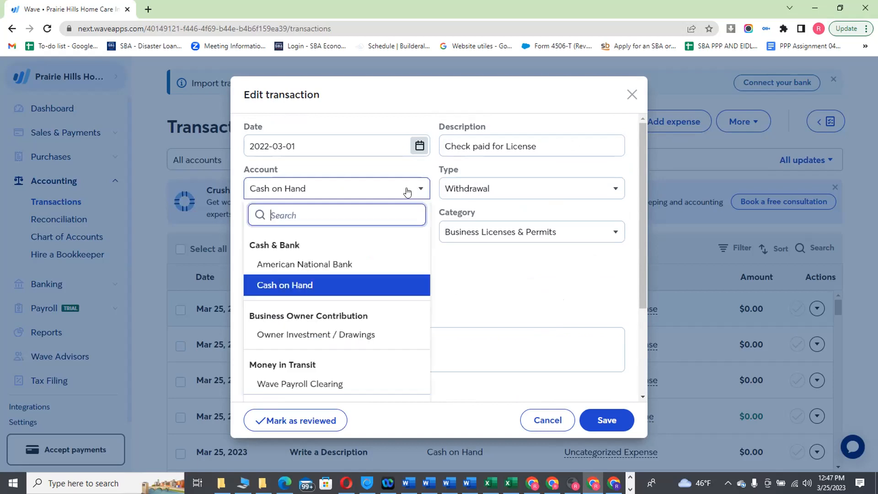
pyautogui.click(335, 264)
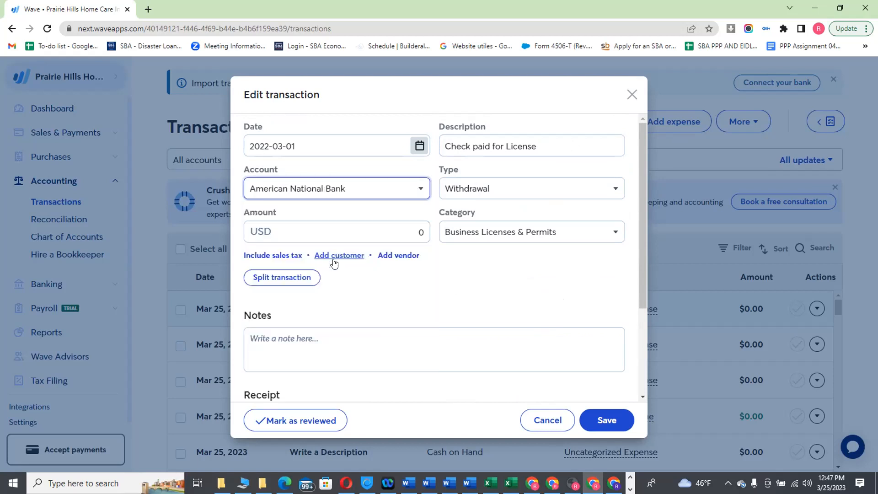
pyautogui.click(413, 234)
pyautogui.write('650')
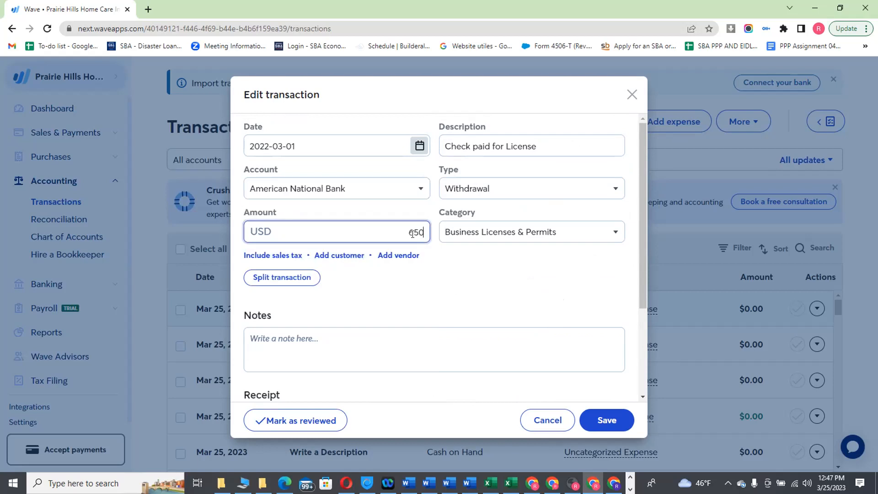
pyautogui.click(436, 299)
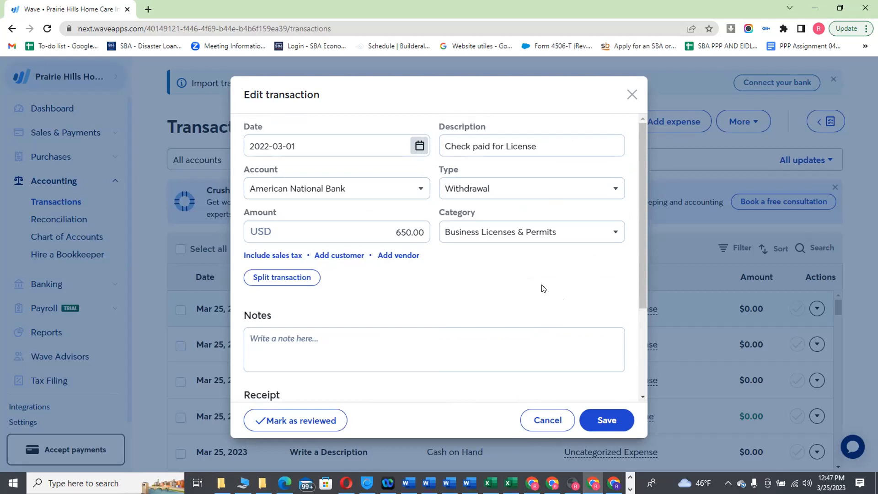
pyautogui.moveTo(641, 228); pyautogui.dragTo(646, 177)
pyautogui.click(602, 420)
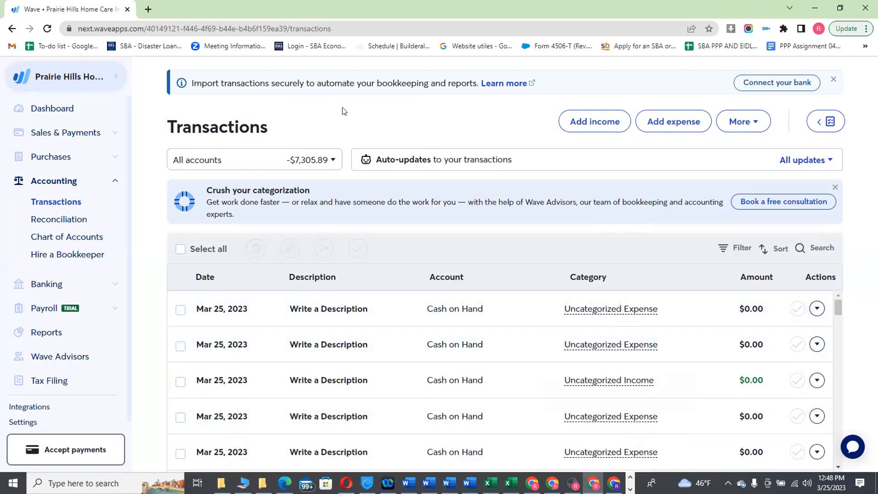
# - Add a new expense, look up check 1041 in the bank statement PDF's Checks Paid list, and return to Wave
pyautogui.click(667, 122)
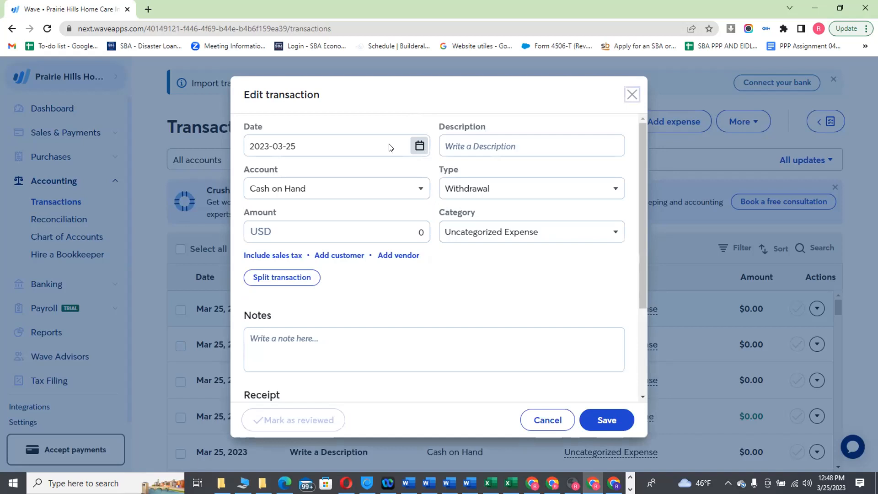
pyautogui.hotkey('alt', 'Tab')
pyautogui.moveTo(840, 189); pyautogui.dragTo(840, 181)
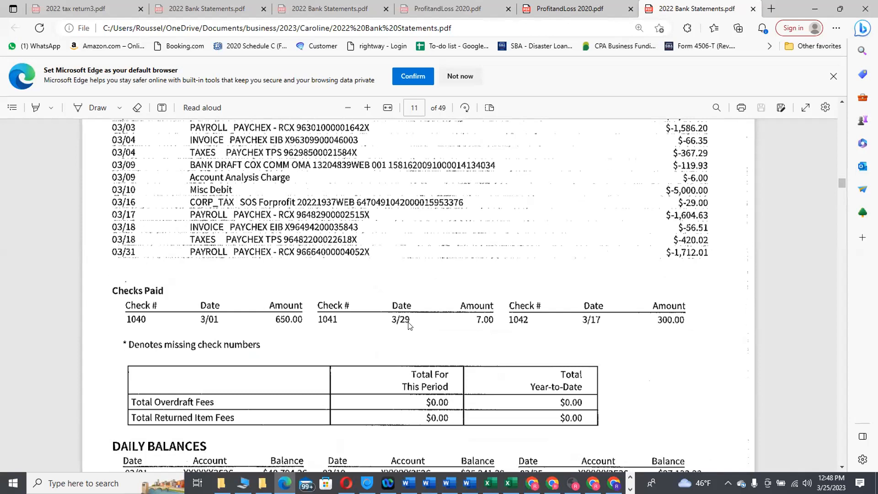
pyautogui.hotkey('alt', 'Tab')
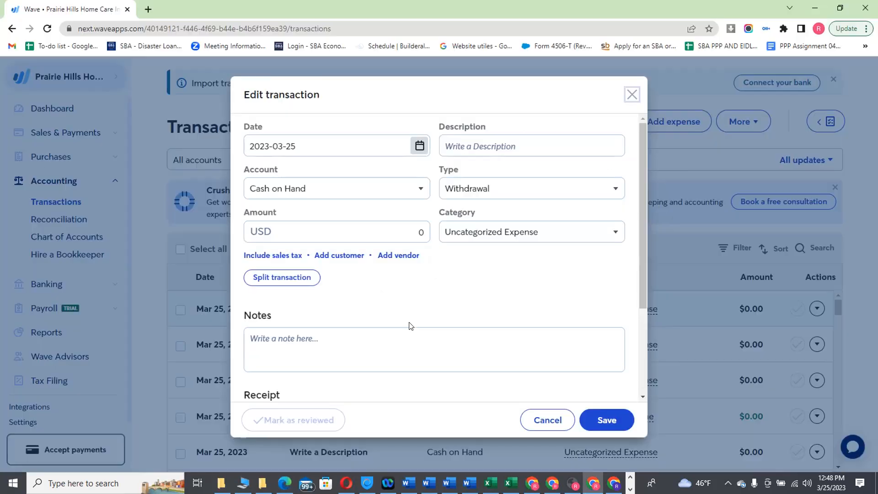
# - Date the new expense 2022-03-29 and enter "Check Paid" as its description
pyautogui.click(281, 142)
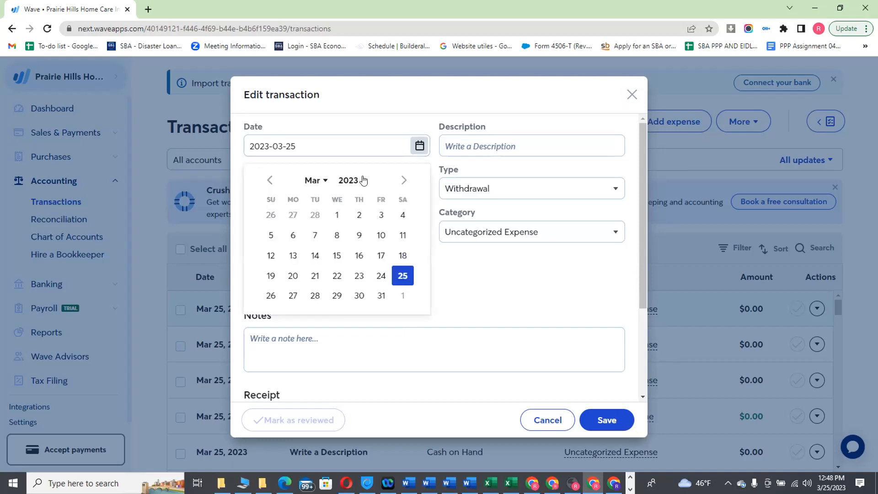
pyautogui.click(363, 181)
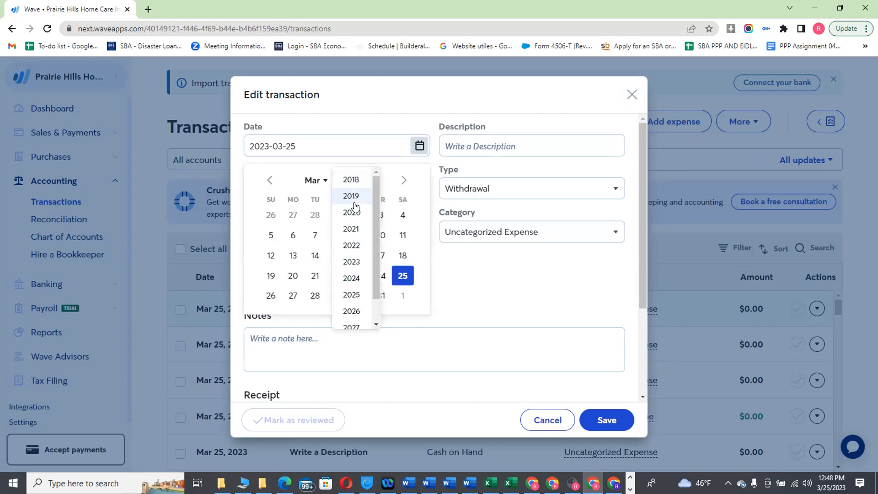
pyautogui.click(351, 246)
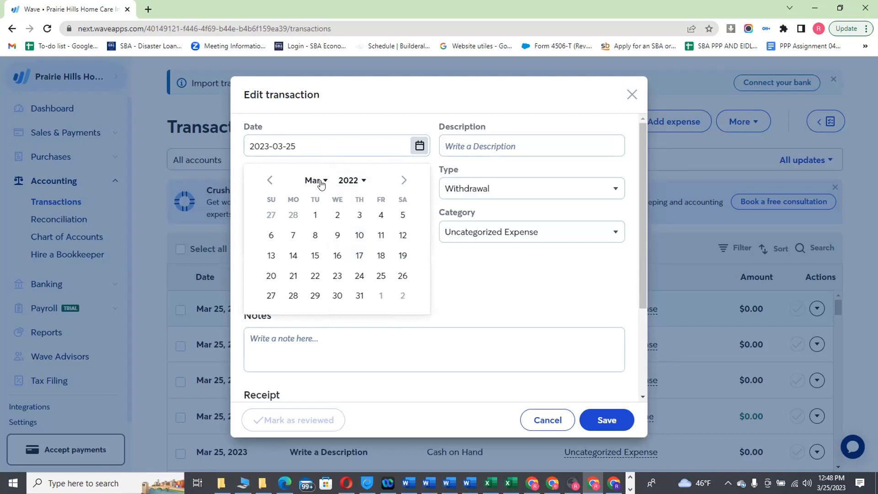
pyautogui.click(315, 296)
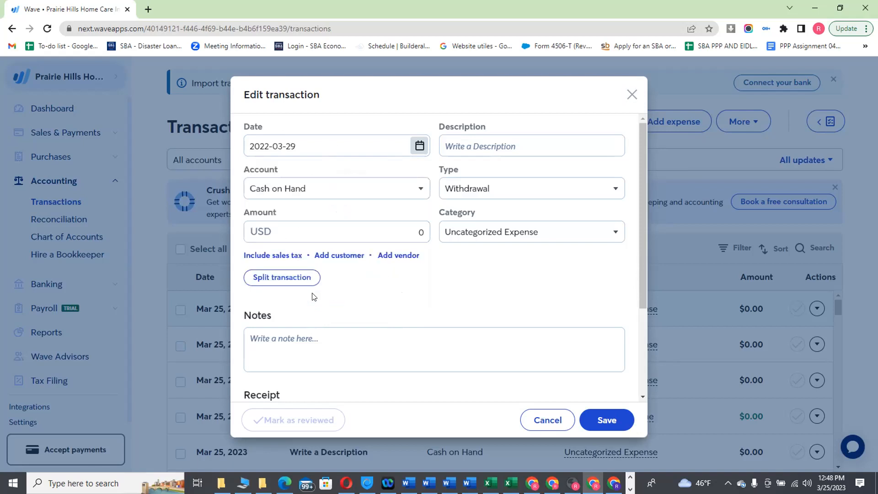
pyautogui.click(489, 141)
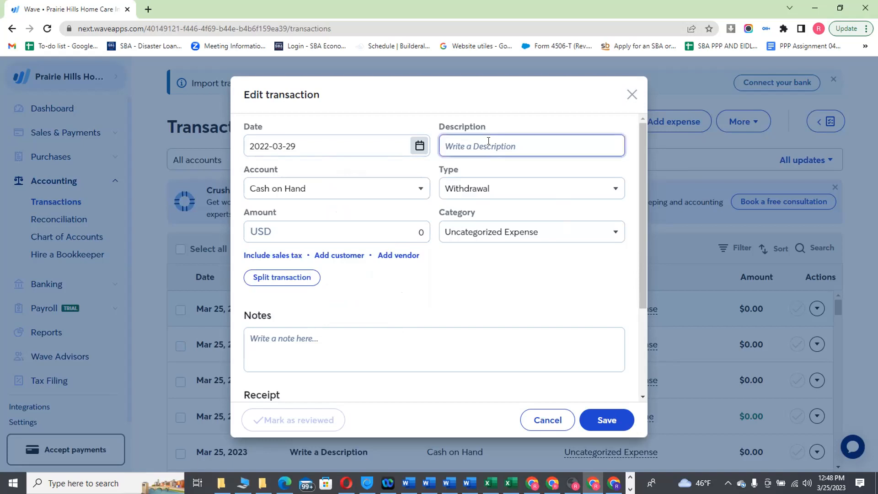
pyautogui.write('Check Paid')
# - Examine the scanned image of check 1041 in the bank statement PDF for its payee and purpose, and return to Wave
pyautogui.hotkey('alt', 'Tab')
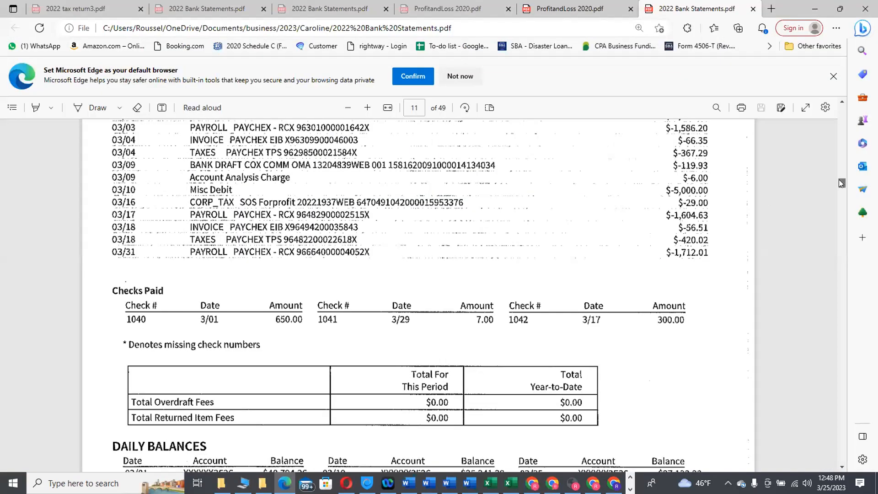
pyautogui.moveTo(839, 179); pyautogui.dragTo(839, 187)
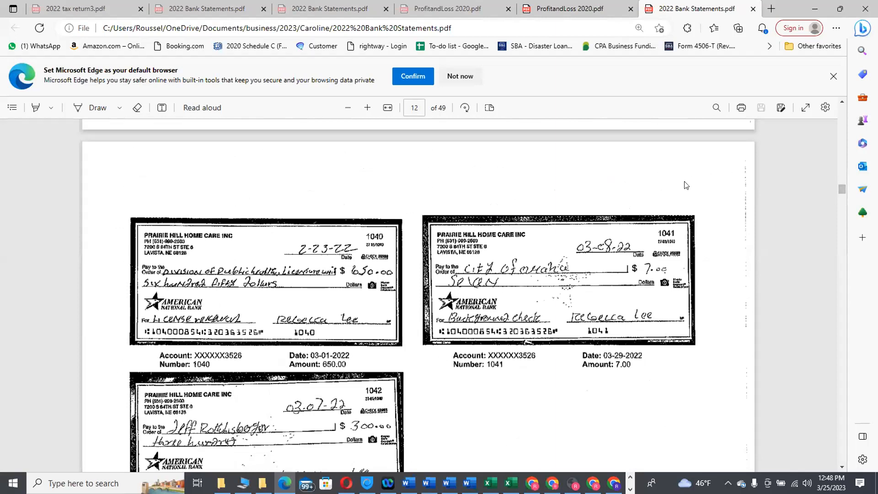
pyautogui.click(367, 108)
pyautogui.click(367, 108)
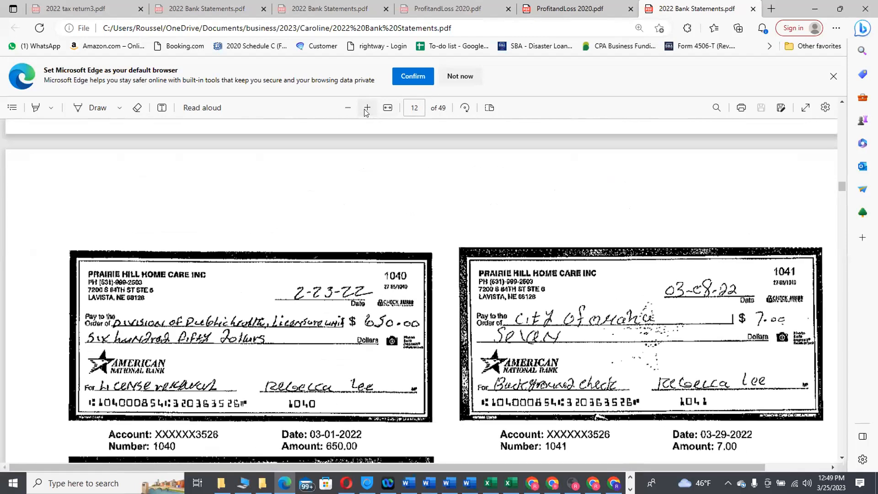
pyautogui.click(367, 108)
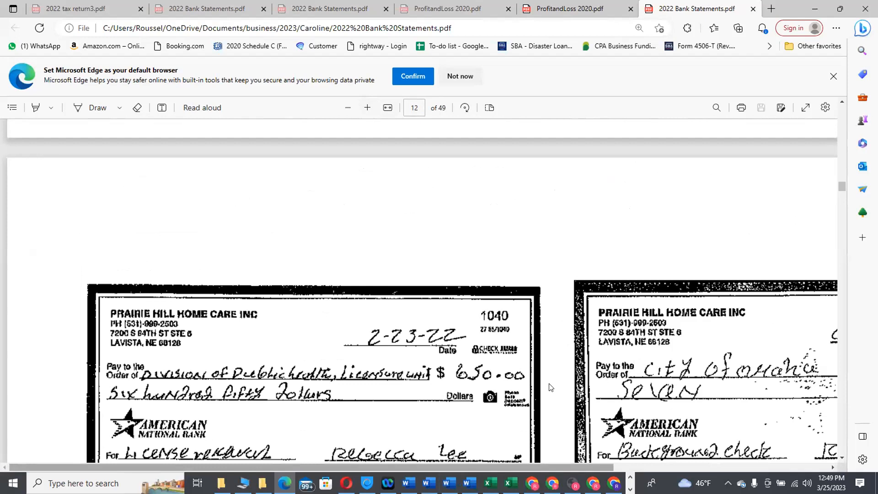
pyautogui.moveTo(446, 467); pyautogui.dragTo(642, 467)
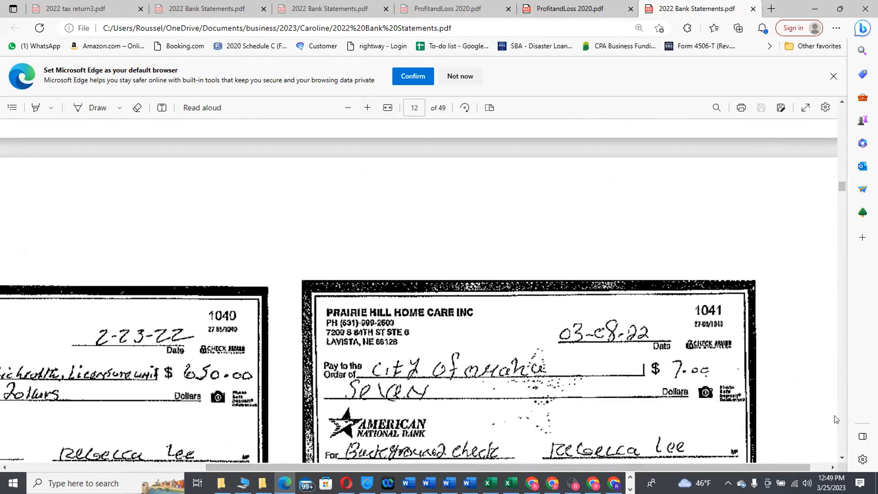
pyautogui.click(842, 458)
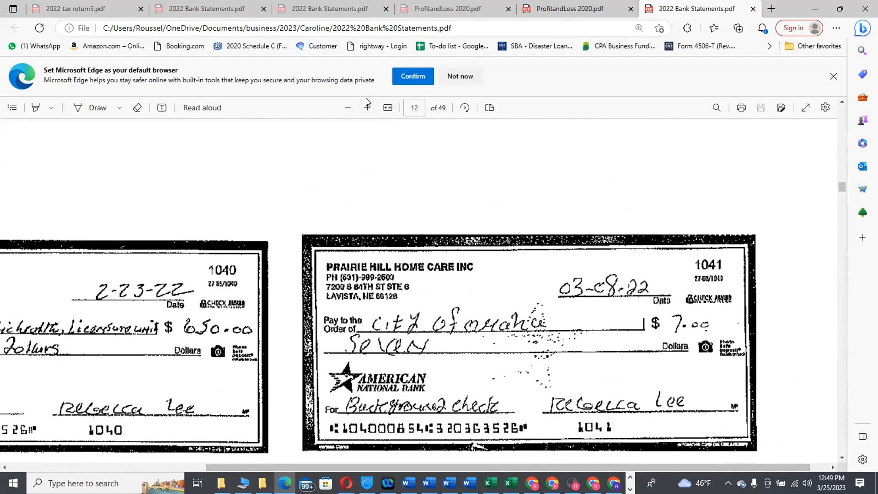
pyautogui.click(347, 110)
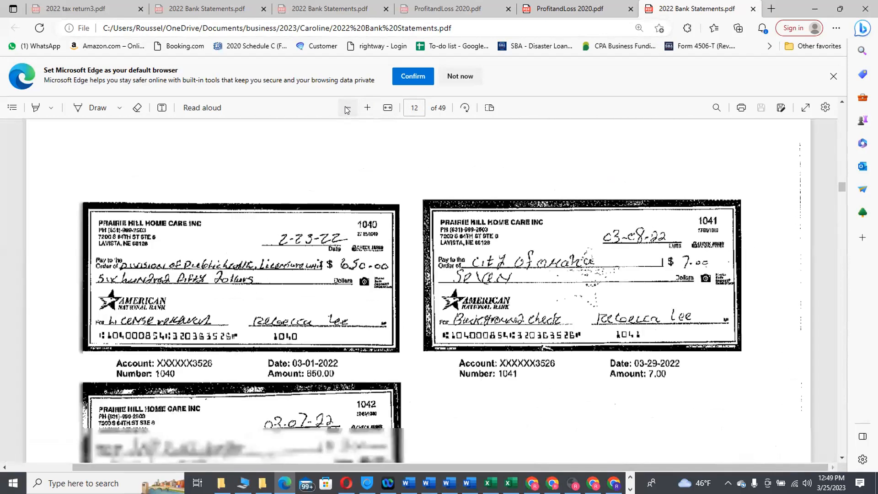
pyautogui.hotkey('alt', 'Tab')
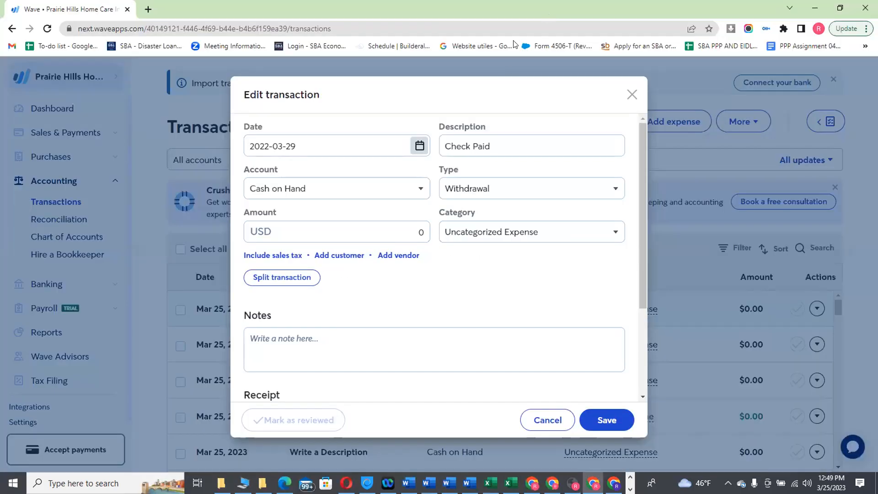
# - Extend the expense description to "Check Paid for Backgrown Check"
pyautogui.write('for Bac')
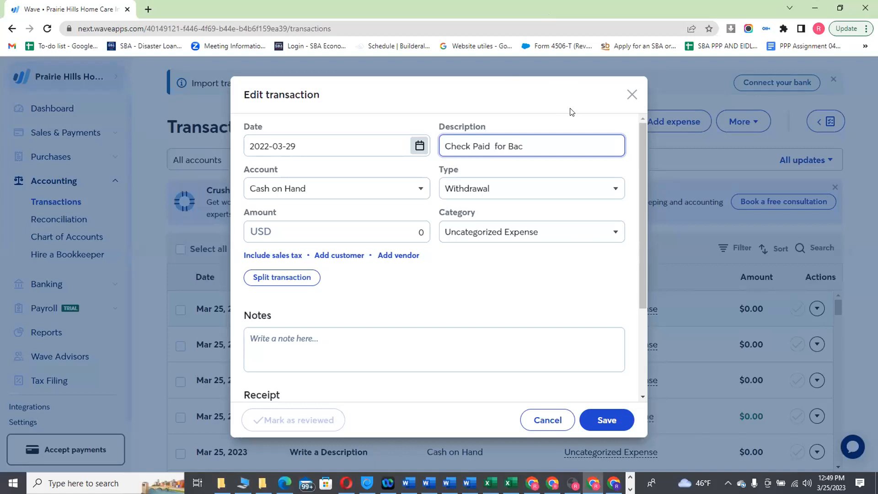
pyautogui.write('kgrown Check')
# - Review the available expense categories and set the background check expense's category to Business Licenses & Permits
pyautogui.click(613, 235)
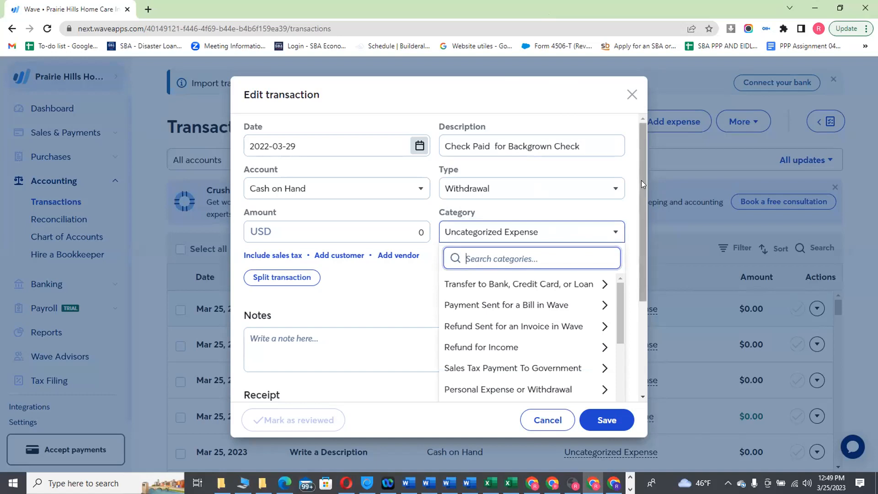
pyautogui.scroll(-2, 642, 181)
pyautogui.scroll(-1, 628, 259)
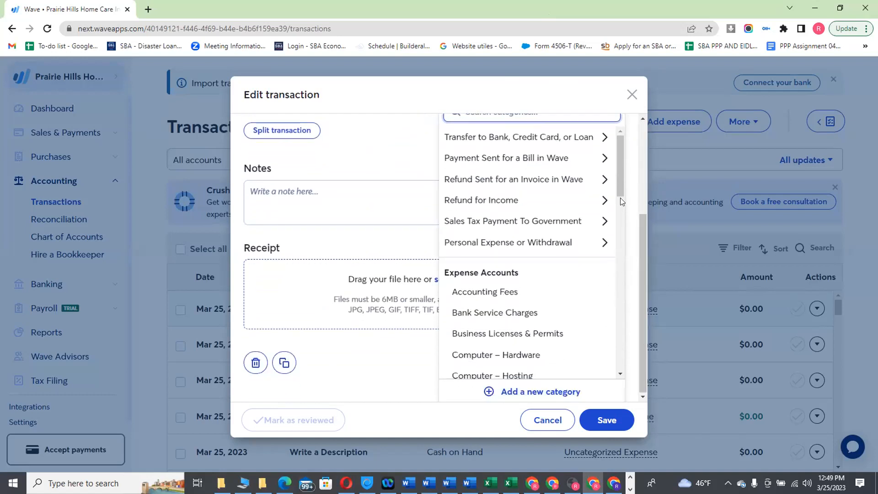
pyautogui.moveTo(617, 140); pyautogui.dragTo(618, 170)
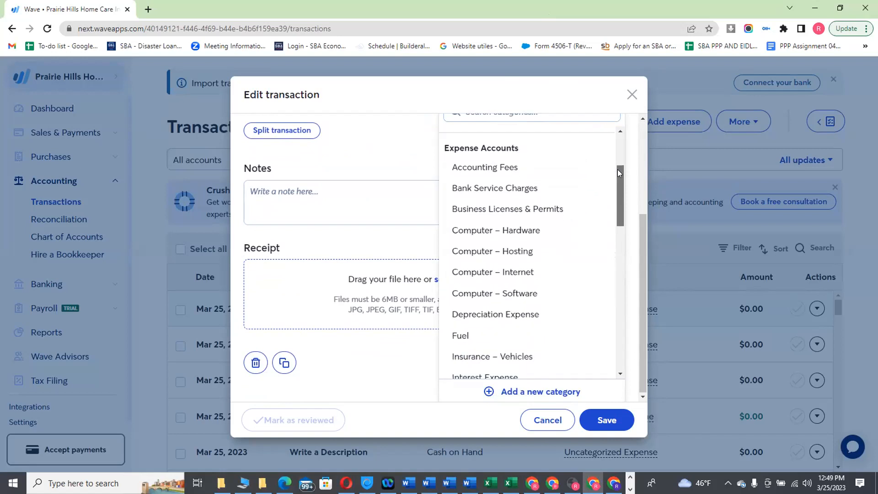
pyautogui.moveTo(618, 170); pyautogui.dragTo(618, 177)
pyautogui.moveTo(618, 176); pyautogui.dragTo(614, 290)
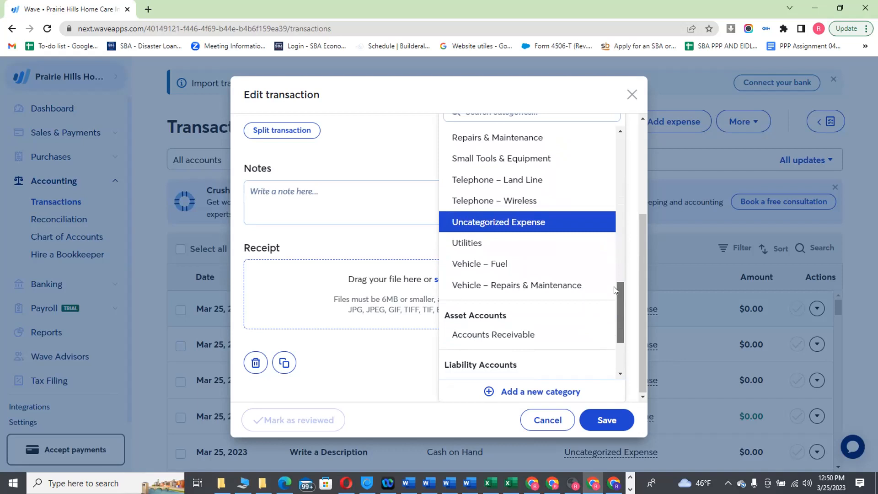
pyautogui.moveTo(614, 287); pyautogui.dragTo(581, 180)
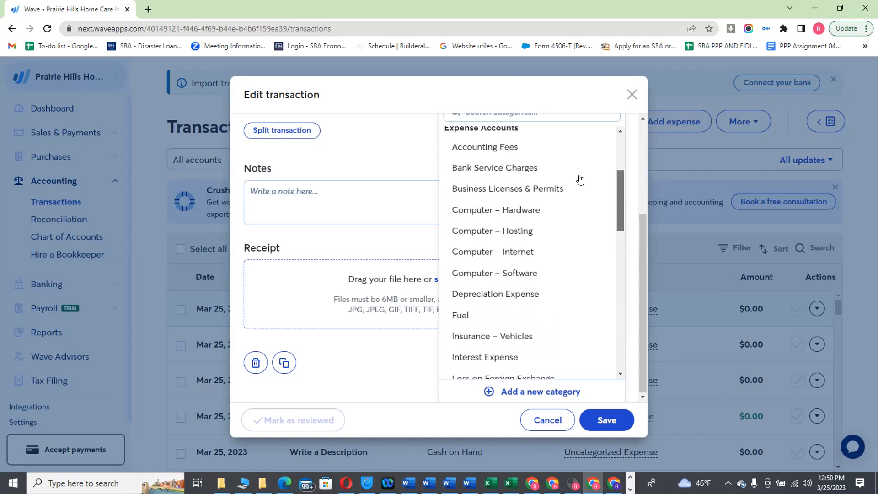
pyautogui.scroll(1, 580, 179)
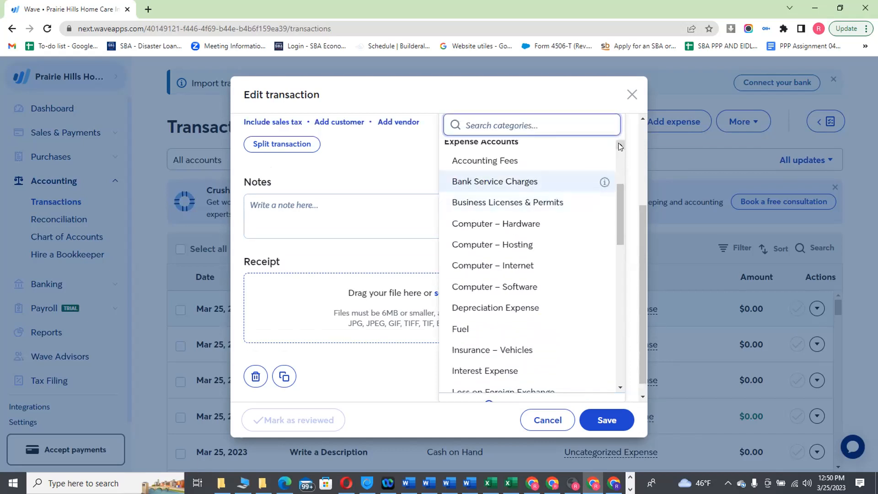
pyautogui.click(620, 145)
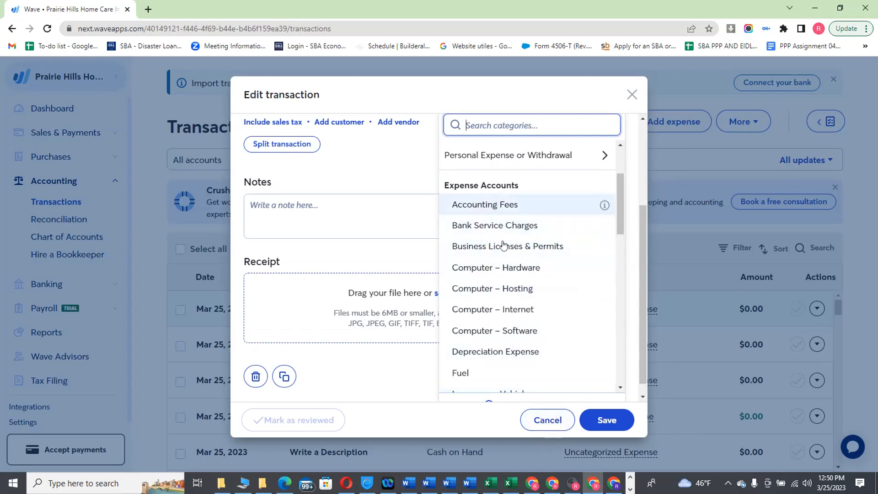
pyautogui.click(539, 247)
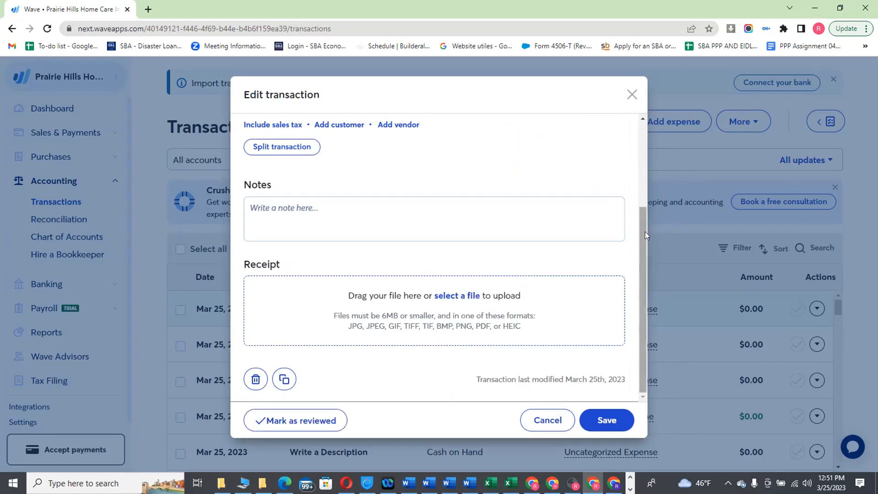
pyautogui.moveTo(643, 231); pyautogui.dragTo(650, 135)
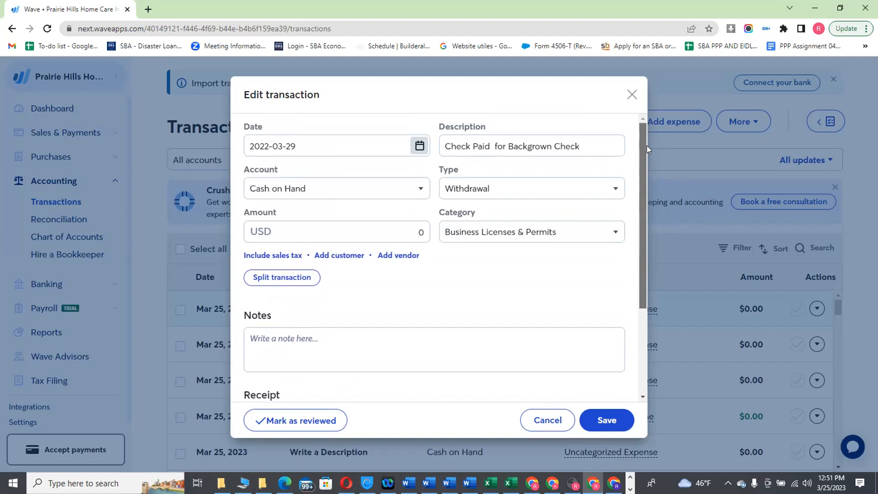
pyautogui.moveTo(647, 146); pyautogui.dragTo(644, 149)
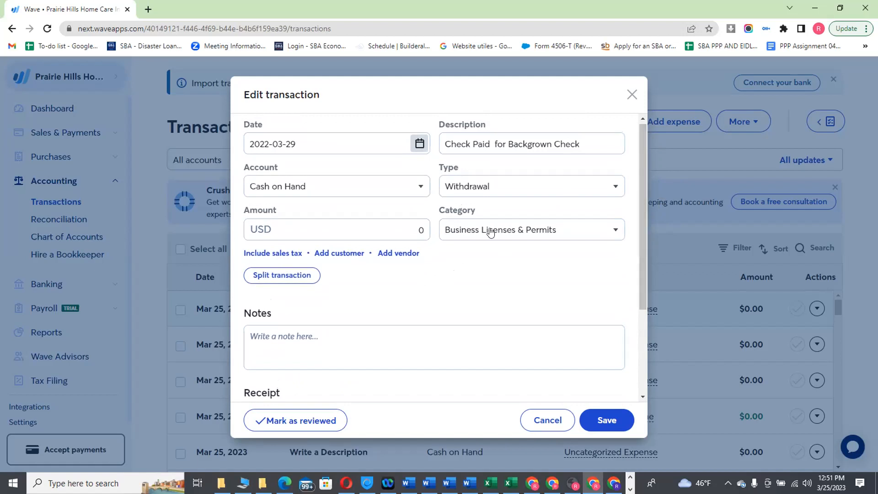
# - Set the background check expense's account to American National Bank and its amount to 7
pyautogui.click(399, 186)
pyautogui.click(339, 263)
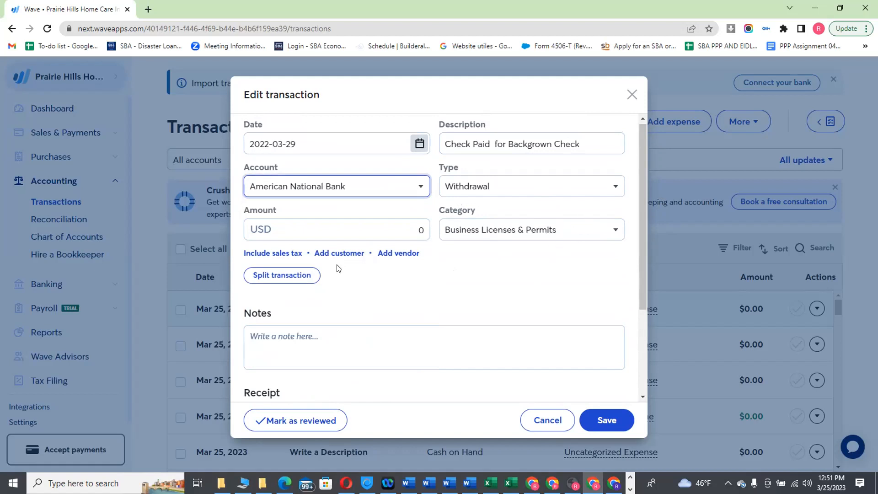
pyautogui.click(409, 232)
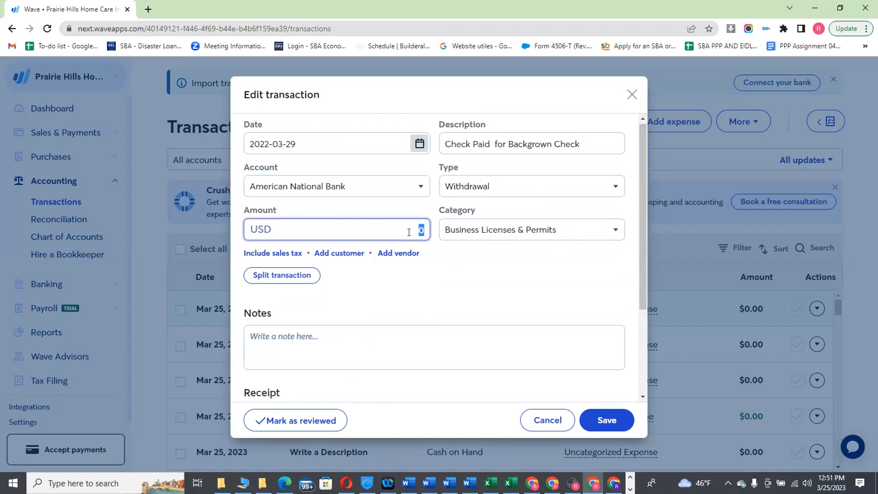
pyautogui.write('7')
# - Look through the expense categories for a closer match to the background check, and save the transaction under Business Licenses & Permits
pyautogui.click(613, 231)
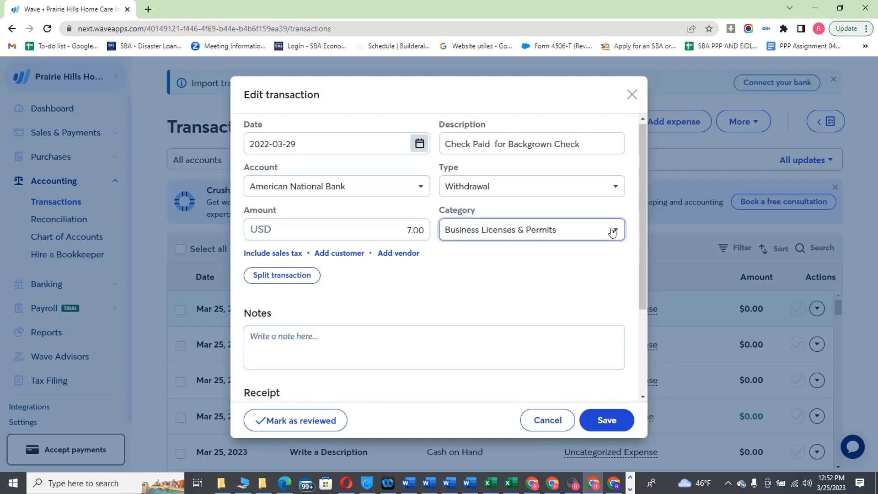
pyautogui.moveTo(642, 212); pyautogui.dragTo(638, 356)
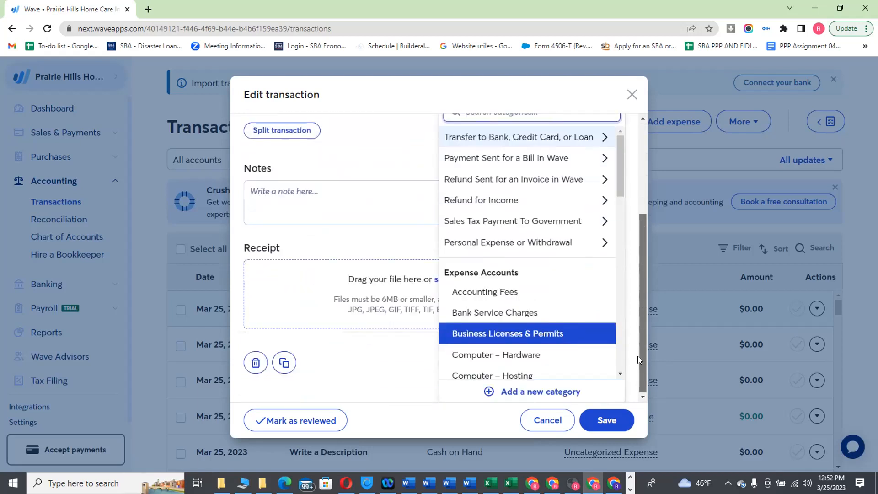
pyautogui.moveTo(618, 146); pyautogui.dragTo(616, 221)
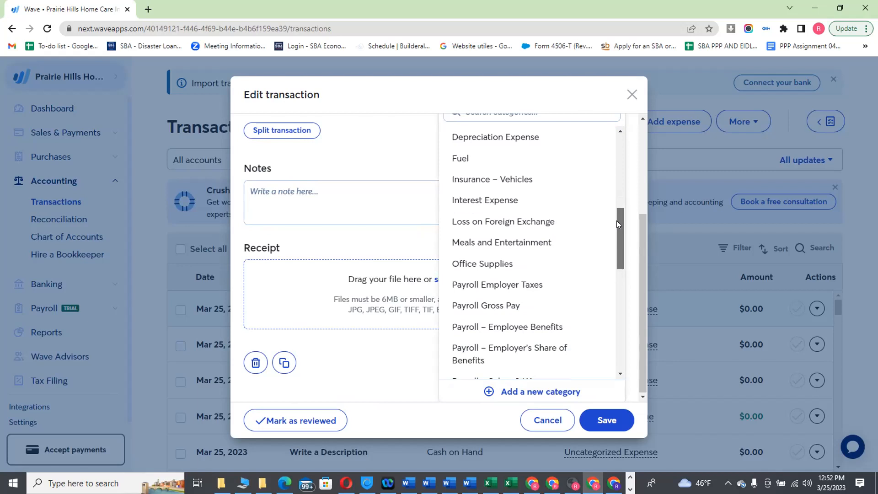
pyautogui.moveTo(621, 221); pyautogui.dragTo(620, 220)
pyautogui.scroll(1, 620, 221)
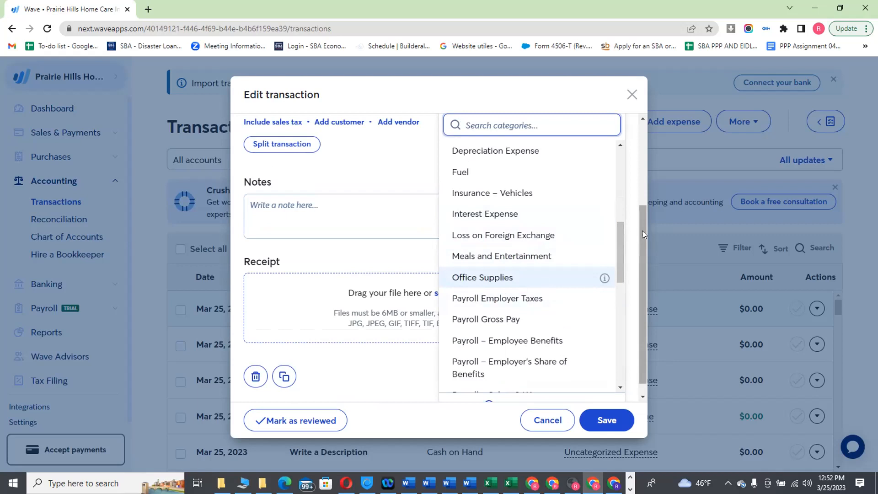
pyautogui.moveTo(642, 231); pyautogui.dragTo(637, 180)
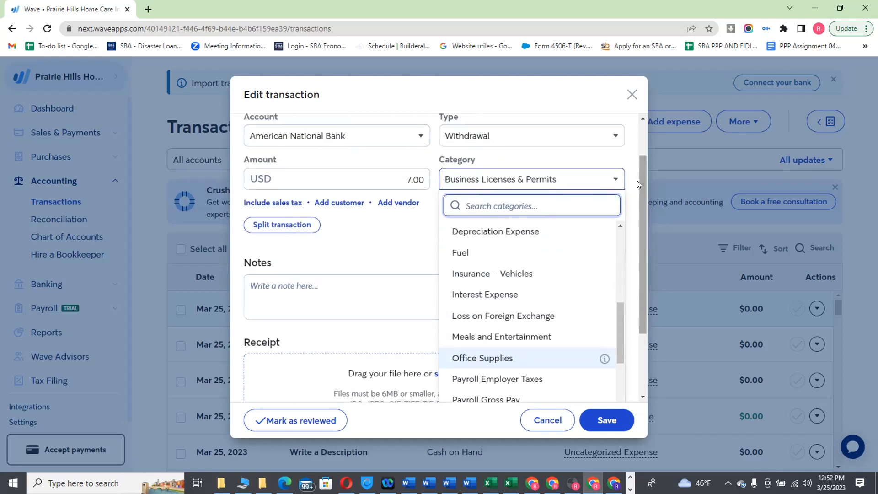
pyautogui.click(398, 232)
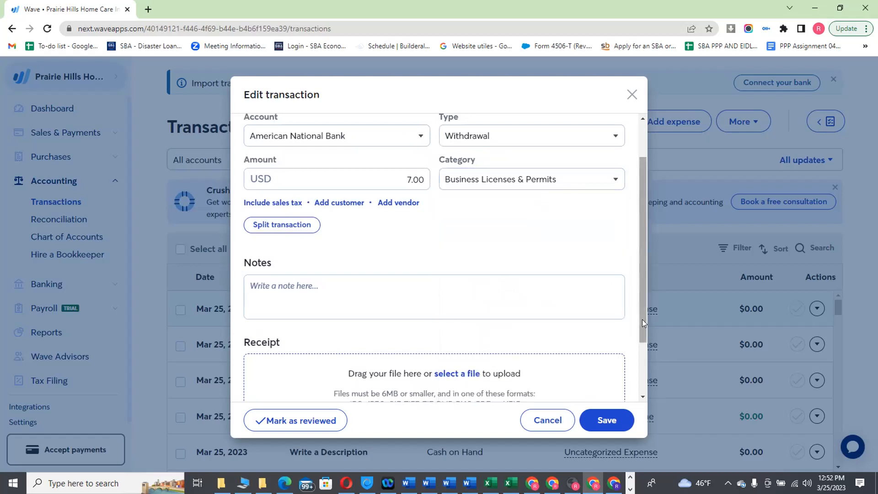
pyautogui.moveTo(643, 233); pyautogui.dragTo(642, 159)
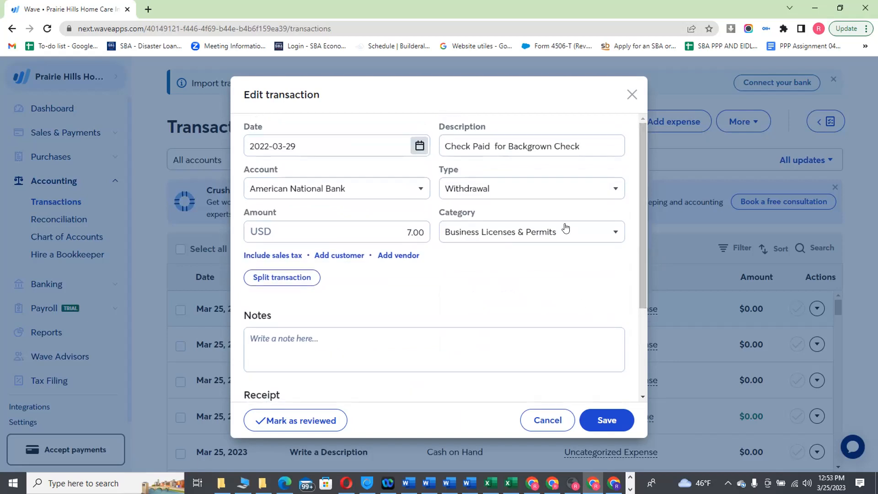
pyautogui.click(603, 414)
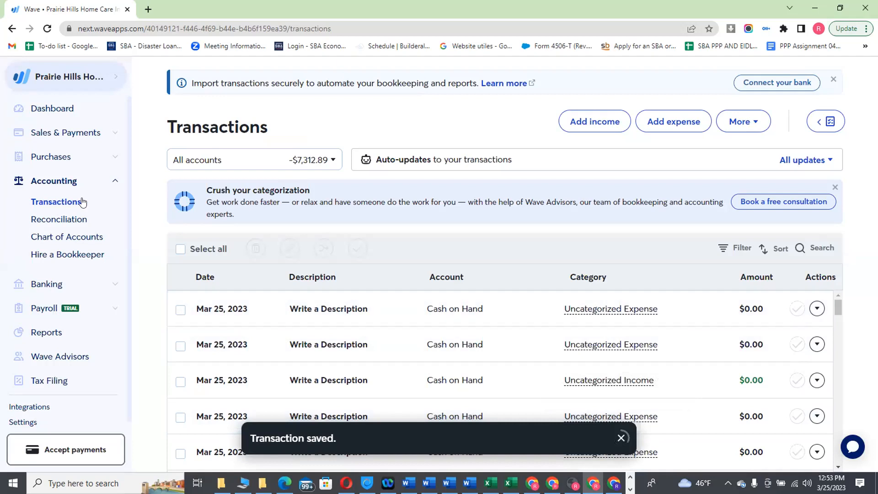
# - Start adding a new account in the Chart of Accounts and review the available account types
pyautogui.click(67, 236)
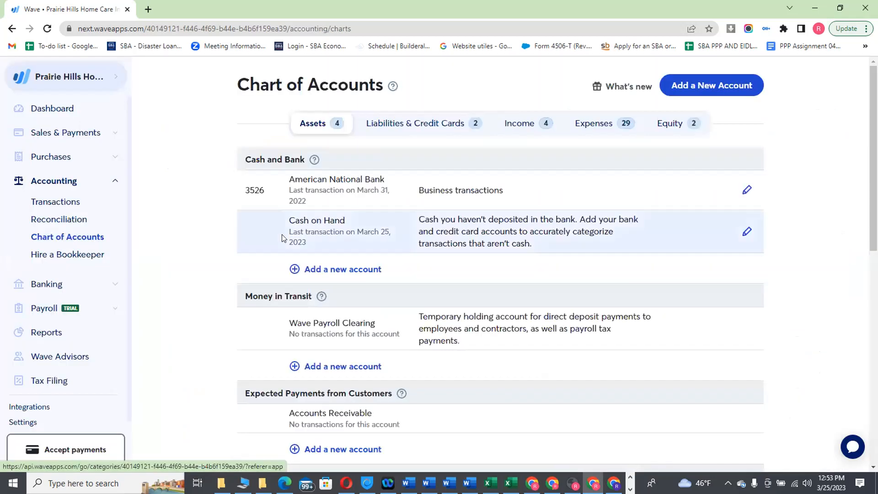
pyautogui.click(706, 85)
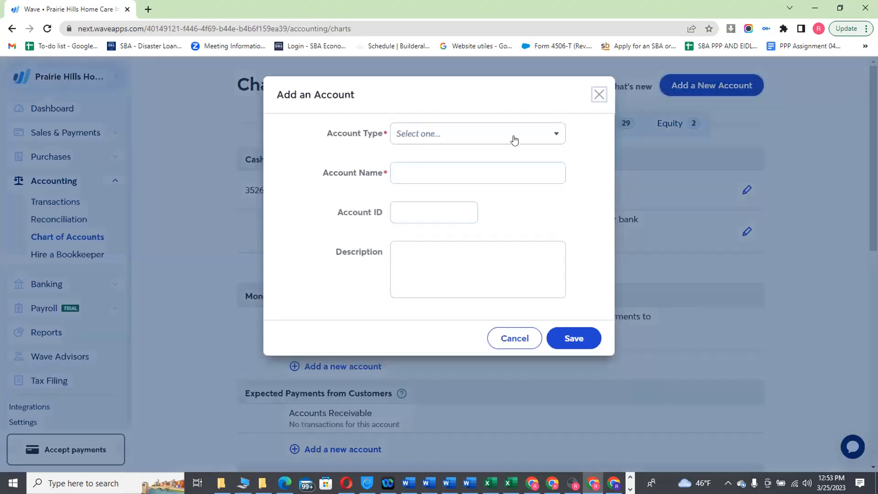
pyautogui.click(545, 136)
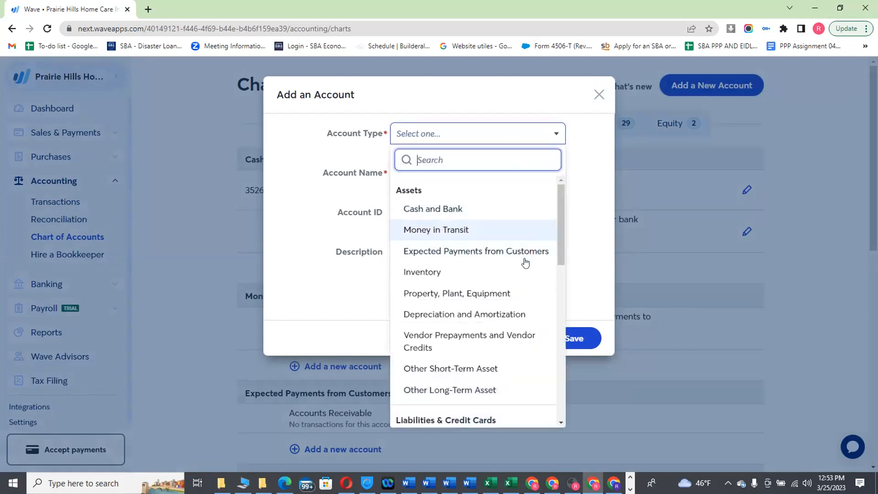
pyautogui.moveTo(559, 207); pyautogui.dragTo(562, 345)
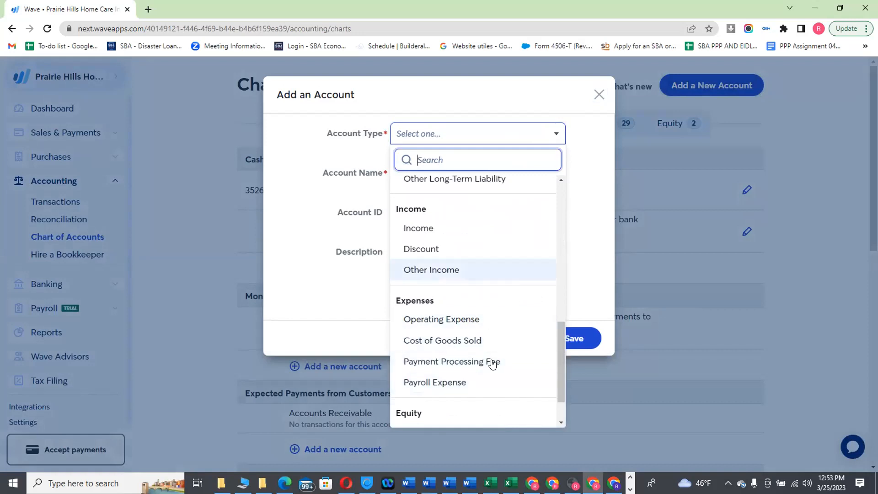
pyautogui.click(325, 282)
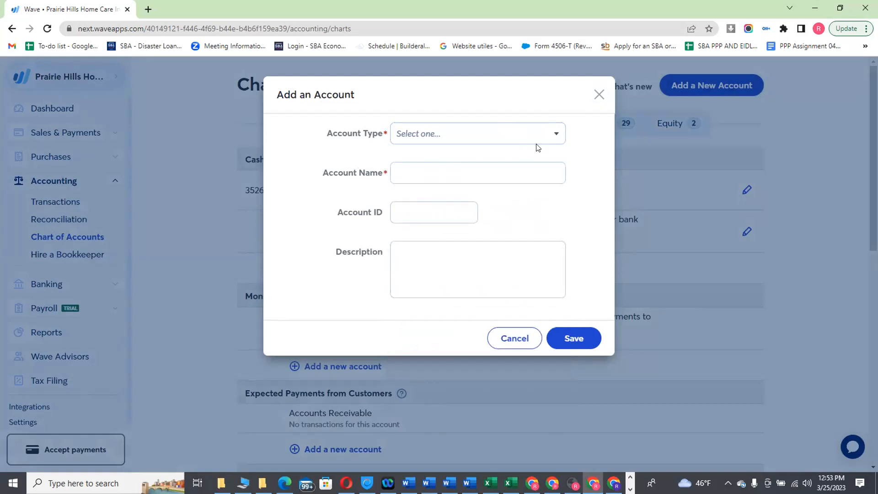
# - Set the new account's type to Cost of Goods Sold and review the other expense types again
pyautogui.click(558, 130)
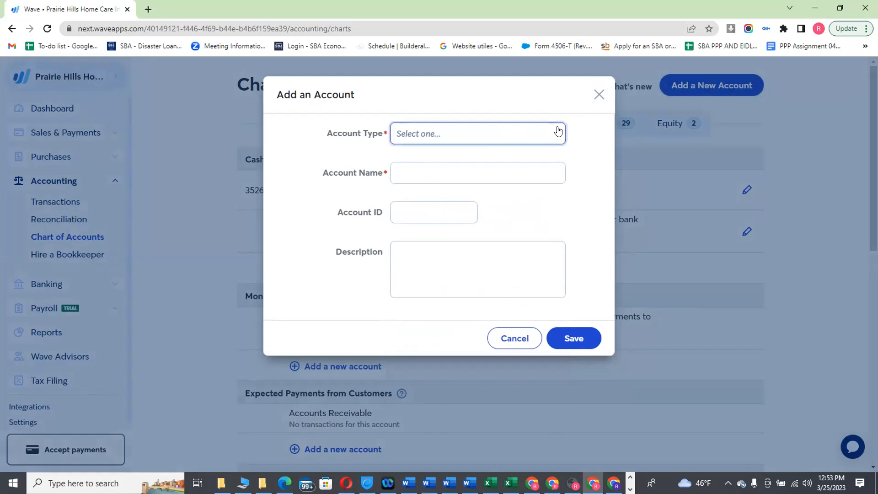
pyautogui.moveTo(558, 205); pyautogui.dragTo(543, 355)
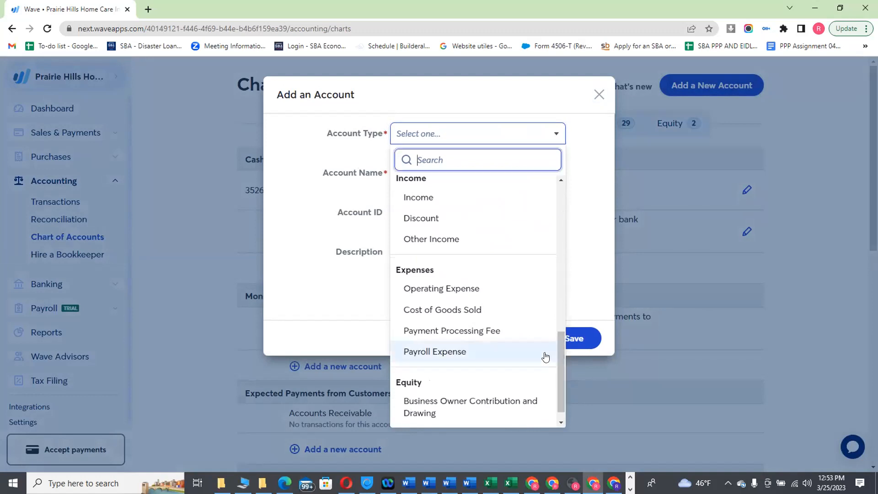
pyautogui.click(478, 311)
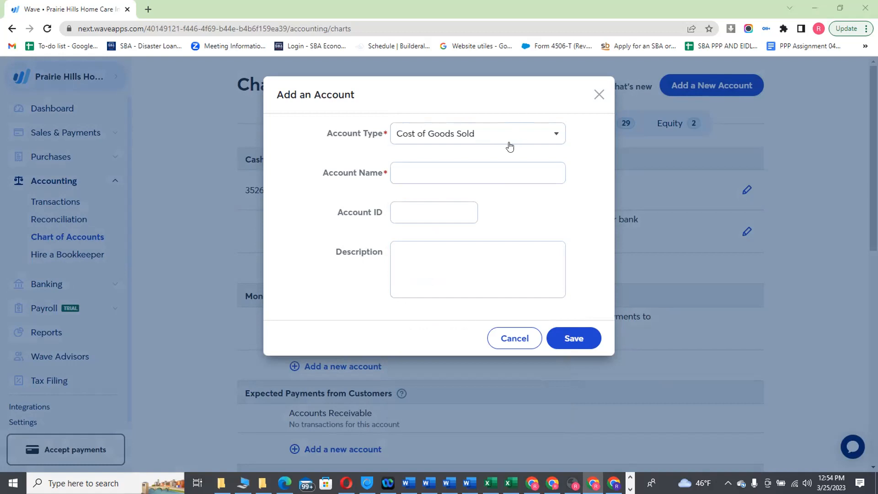
pyautogui.rightClick(552, 134)
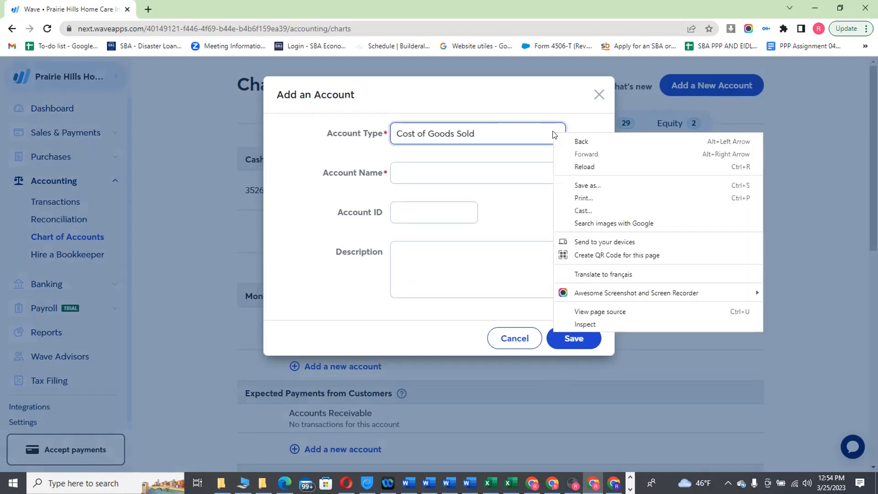
pyautogui.click(496, 133)
pyautogui.click(496, 133)
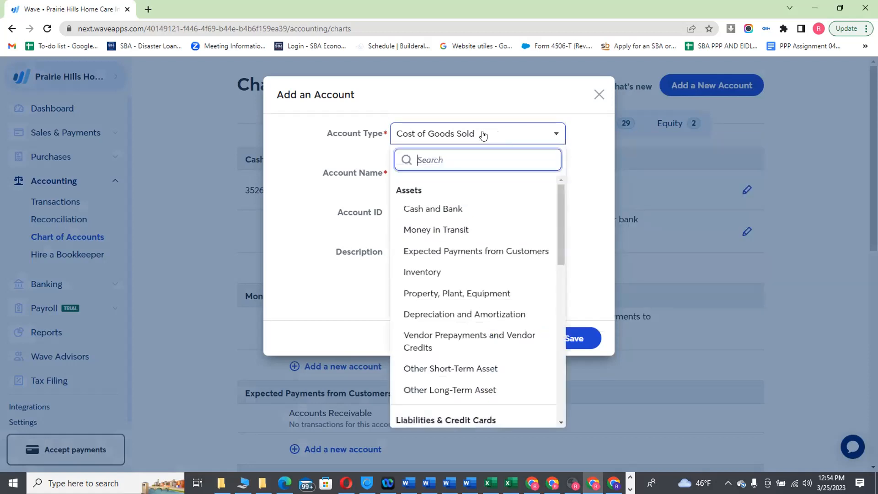
pyautogui.moveTo(557, 194); pyautogui.dragTo(549, 347)
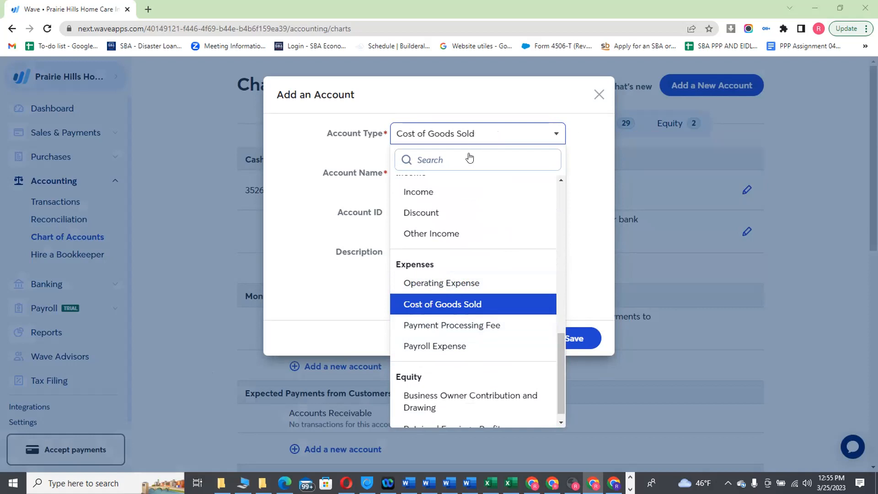
pyautogui.click(578, 183)
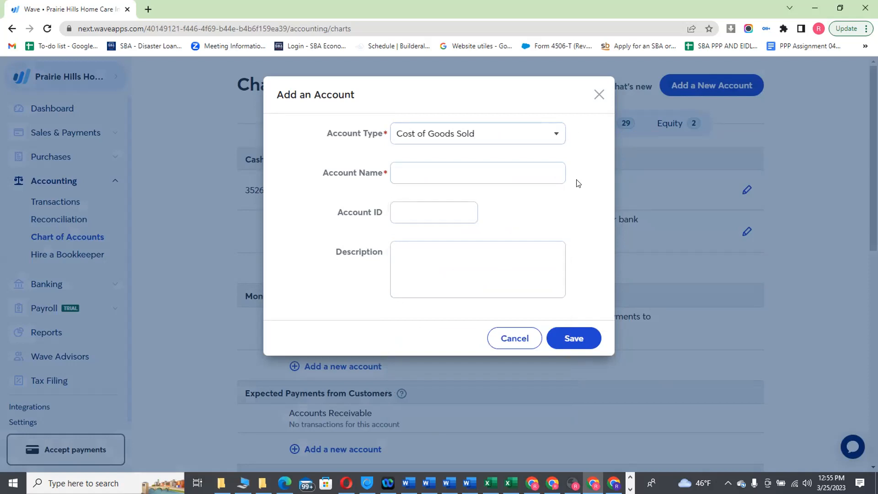
# - Set the new account's type to Operating Expense
pyautogui.click(557, 135)
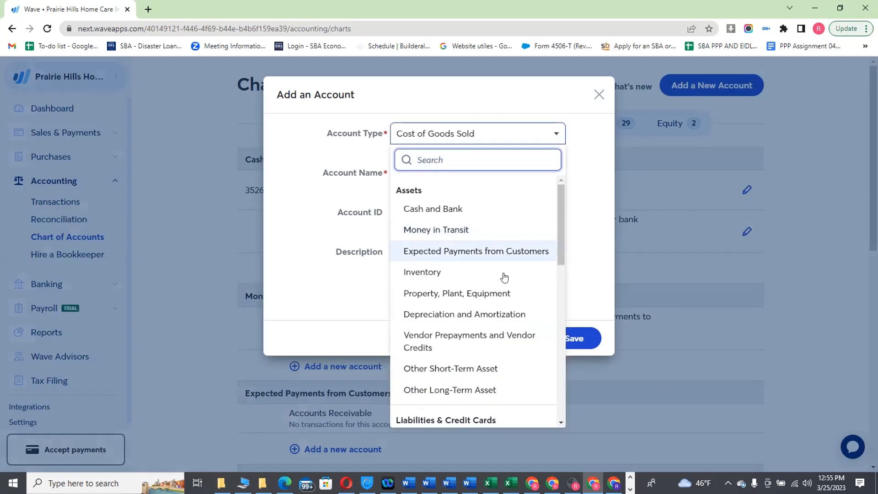
pyautogui.moveTo(558, 198); pyautogui.dragTo(548, 271)
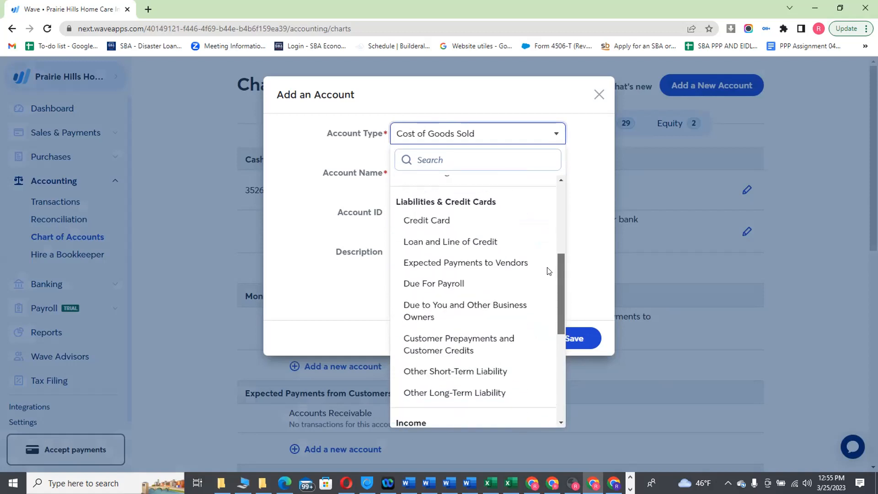
pyautogui.scroll(-5, 548, 271)
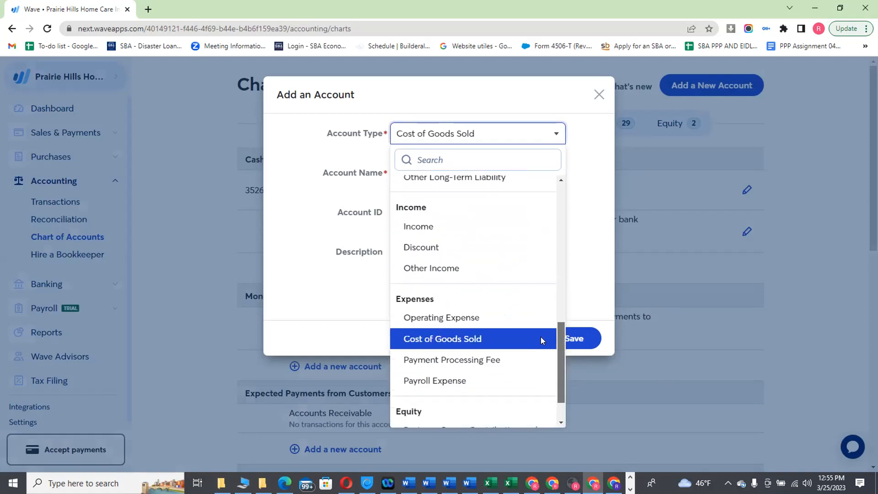
pyautogui.click(474, 319)
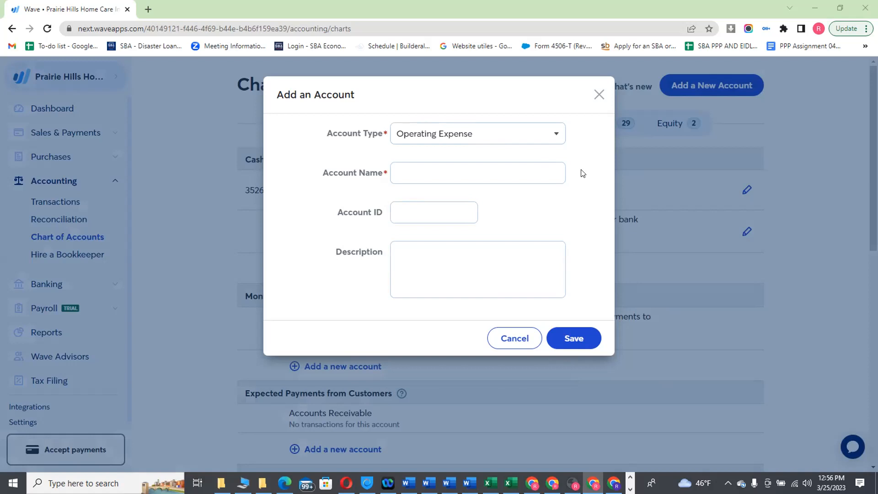
# - Name the new operating expense account "Background Check" and save it
pyautogui.click(491, 171)
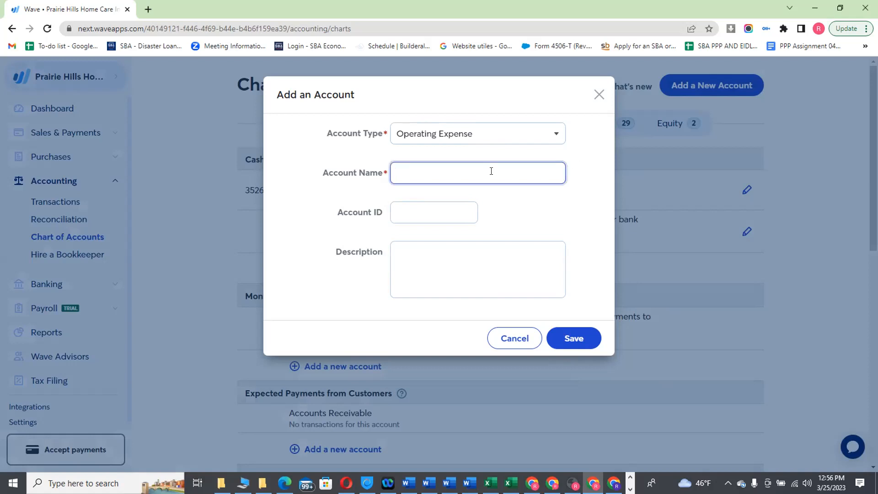
pyautogui.write('Background Check')
pyautogui.click(540, 224)
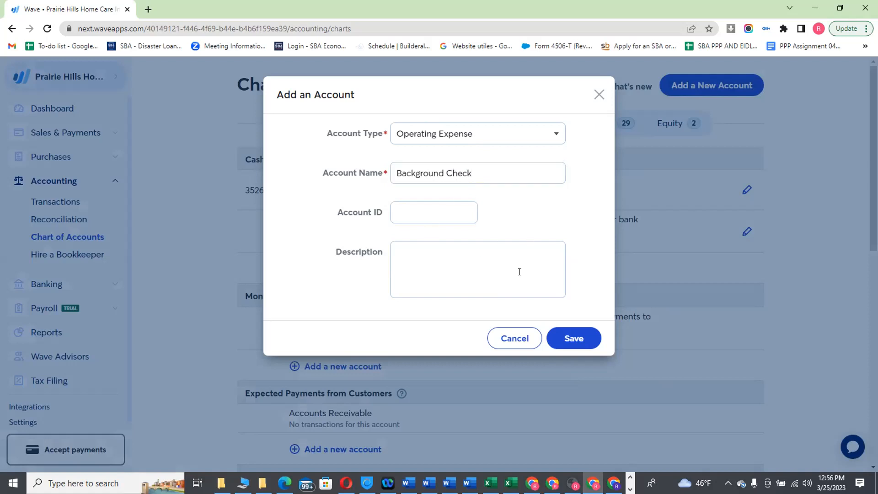
pyautogui.click(569, 339)
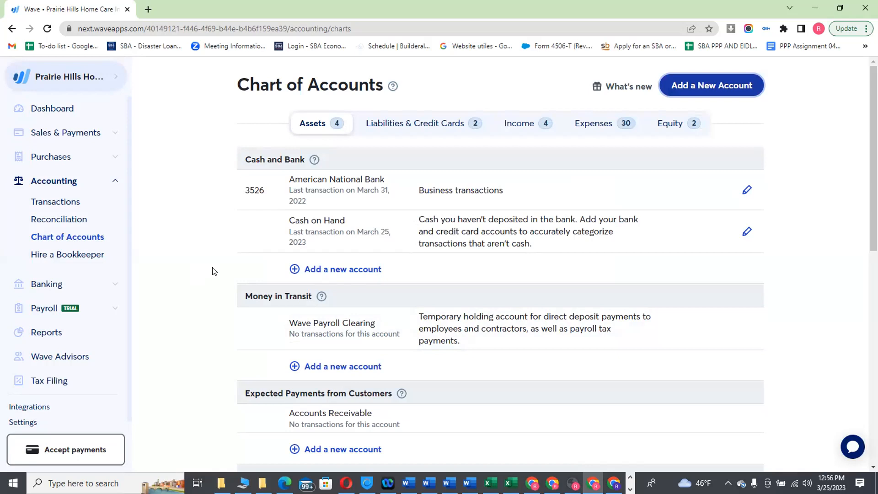
# - Open the Mar 29, 2022 background check transaction for editing and set its category to Background Check
pyautogui.click(61, 202)
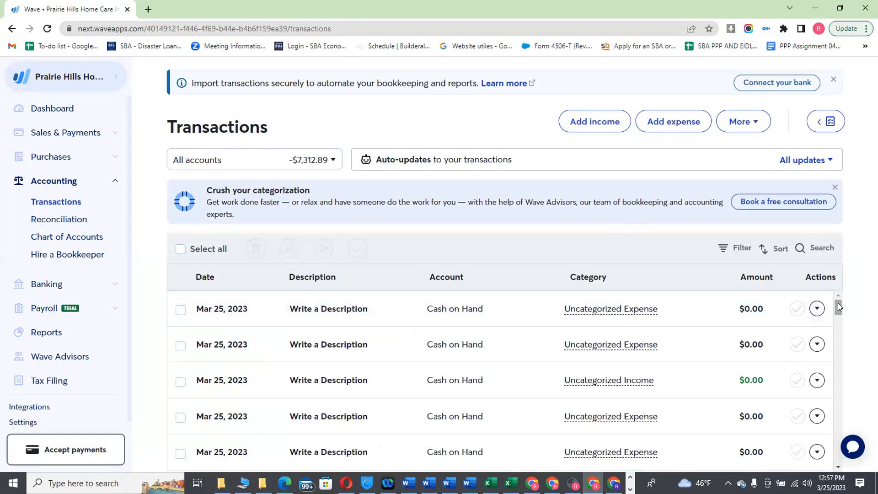
pyautogui.moveTo(837, 303); pyautogui.dragTo(821, 326)
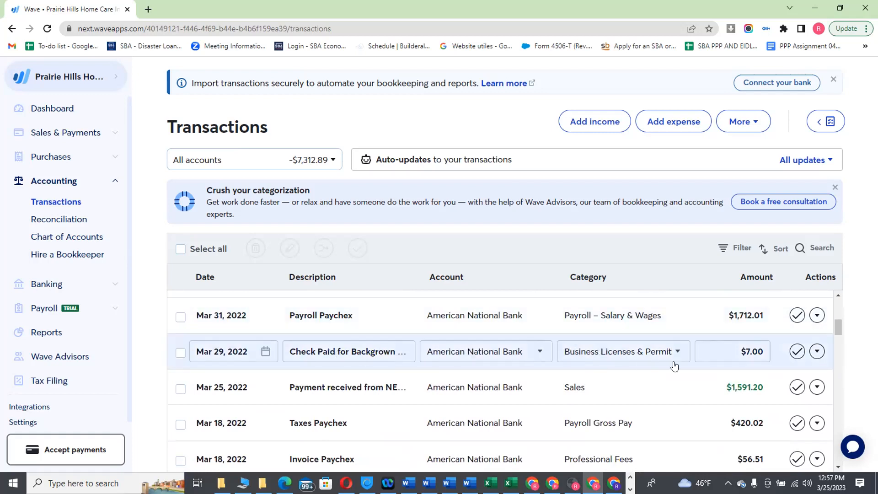
pyautogui.click(818, 352)
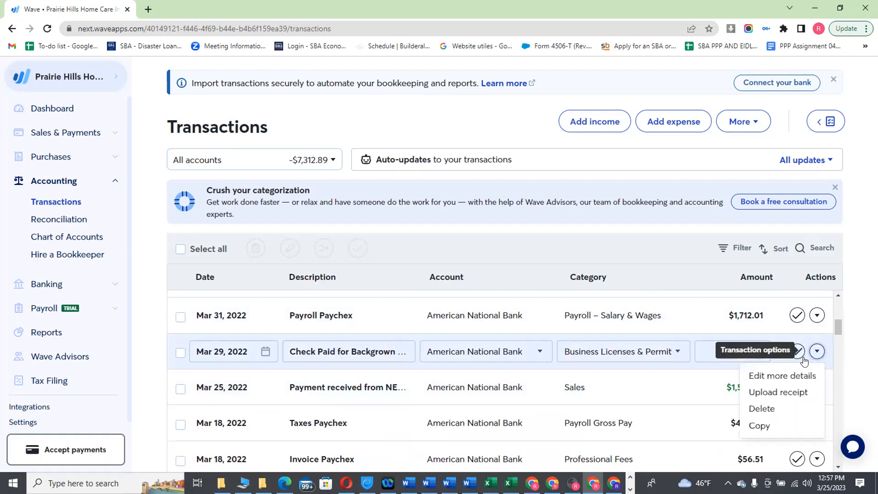
pyautogui.click(783, 375)
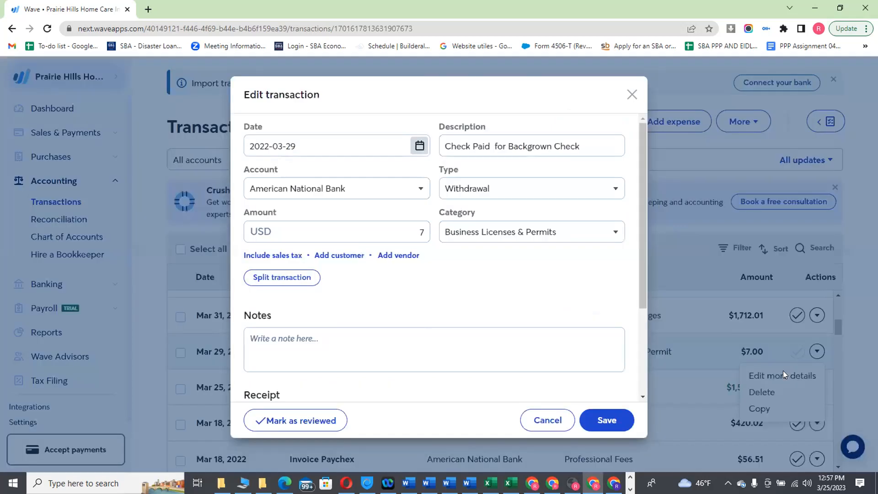
pyautogui.click(610, 232)
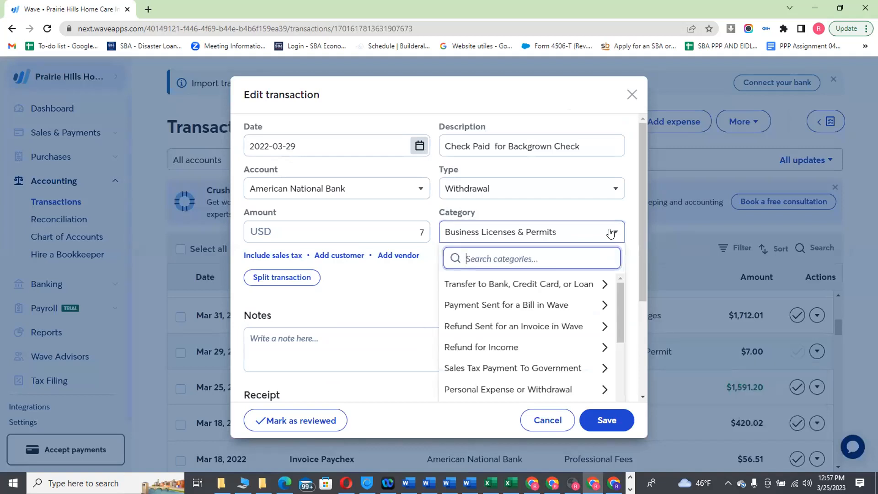
pyautogui.moveTo(642, 223); pyautogui.dragTo(635, 331)
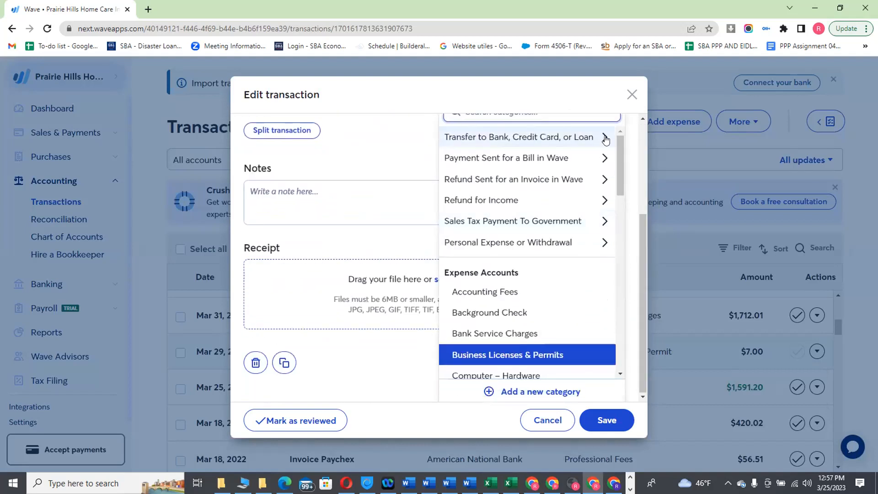
pyautogui.moveTo(617, 143); pyautogui.dragTo(586, 175)
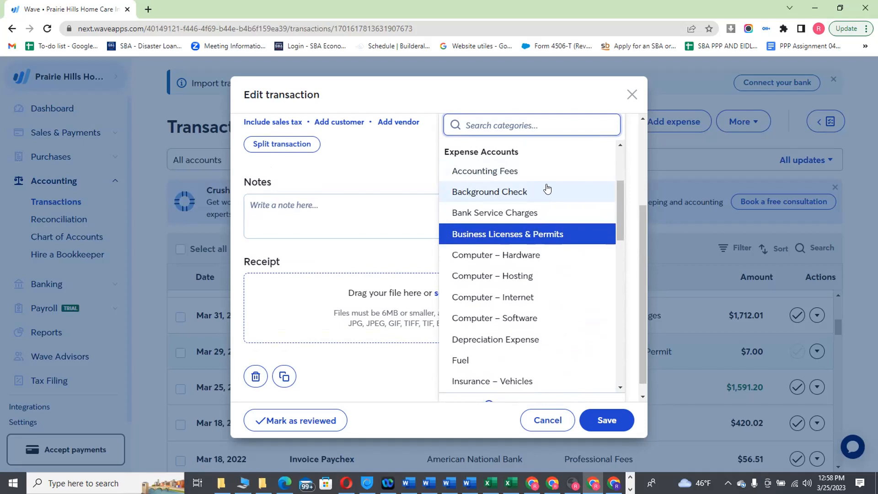
pyautogui.click(526, 192)
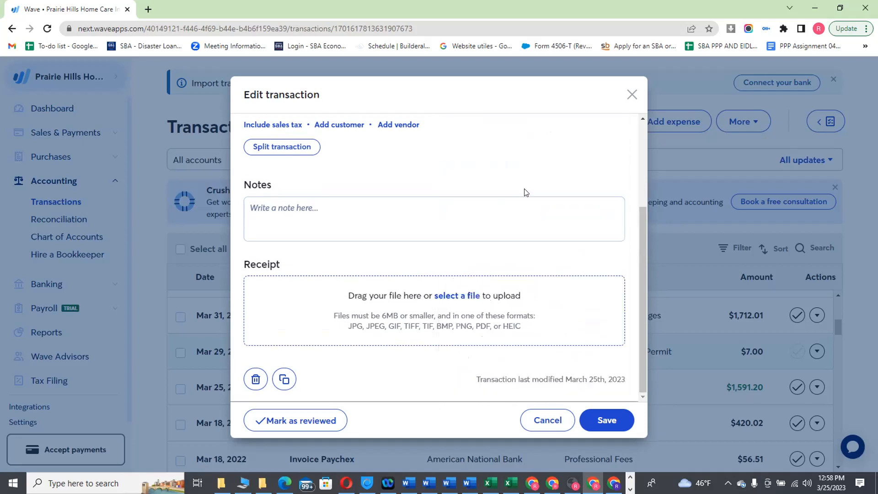
# - Save the edited background check transaction
pyautogui.moveTo(642, 218); pyautogui.dragTo(638, 121)
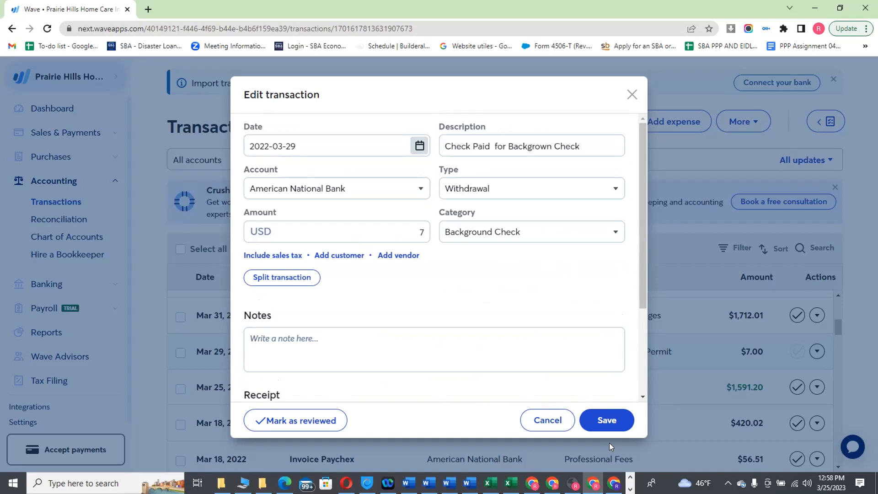
pyautogui.click(603, 417)
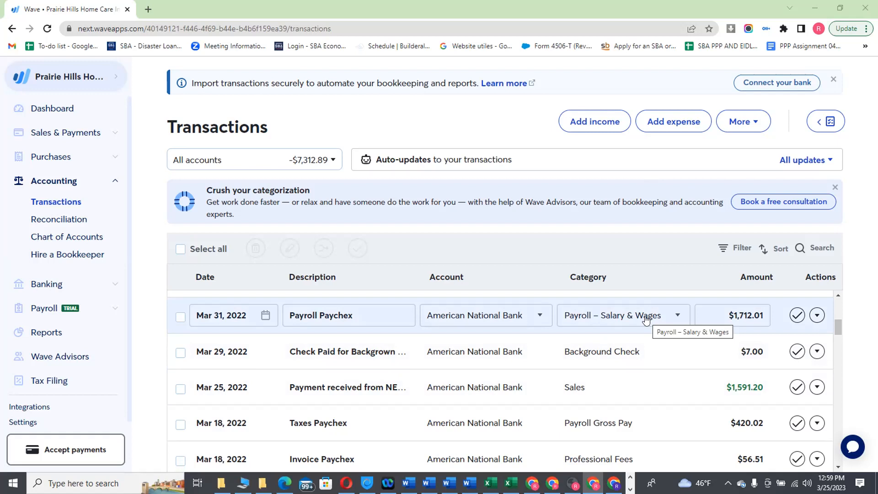
# - Examine the expense types offered for a new account in the chart of accounts, and cancel without adding one
pyautogui.click(76, 237)
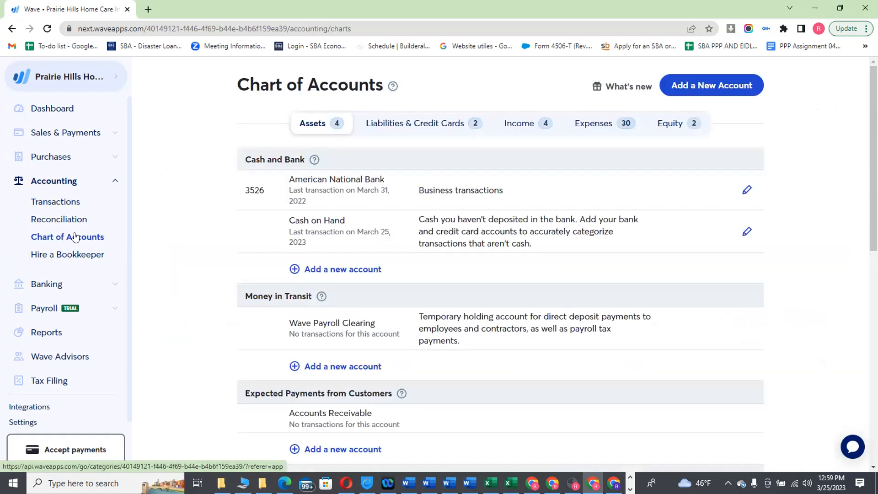
pyautogui.click(699, 86)
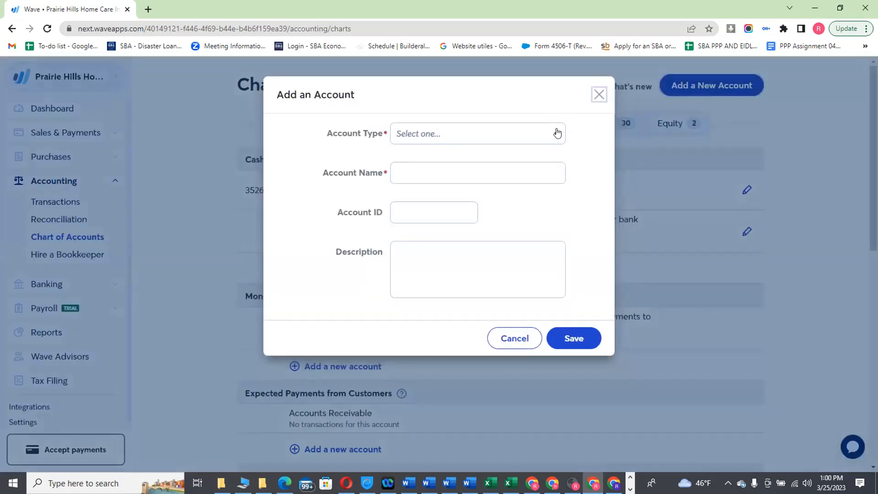
pyautogui.click(558, 134)
pyautogui.moveTo(560, 200); pyautogui.dragTo(540, 323)
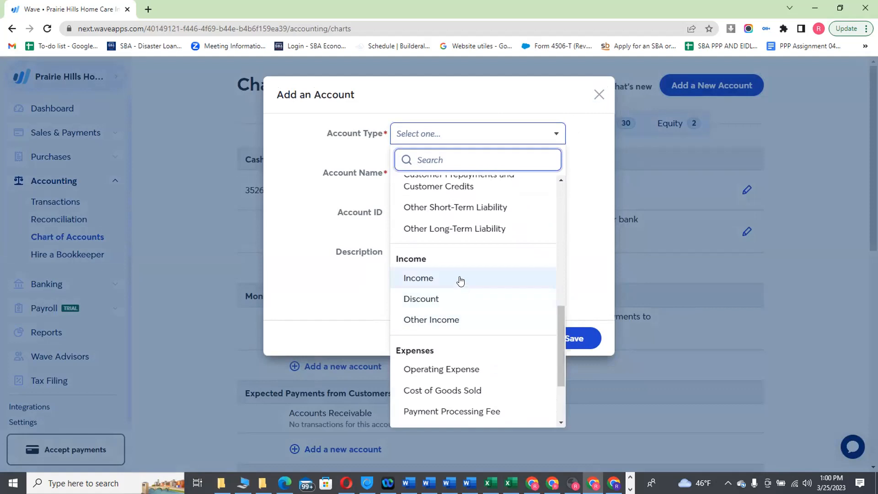
pyautogui.moveTo(559, 313); pyautogui.dragTo(556, 342)
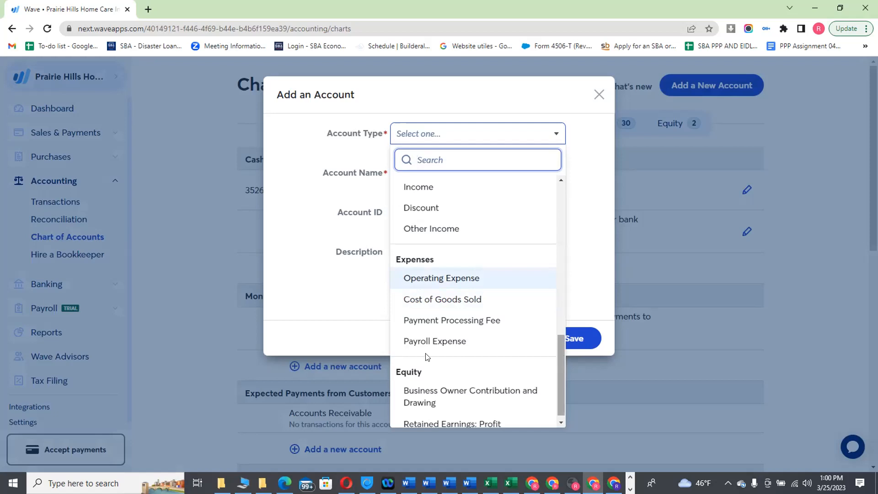
pyautogui.click(327, 275)
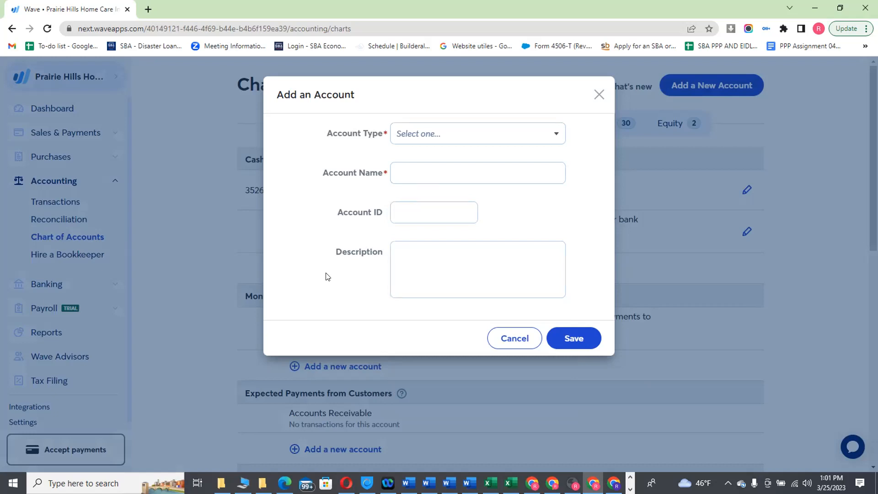
pyautogui.click(499, 341)
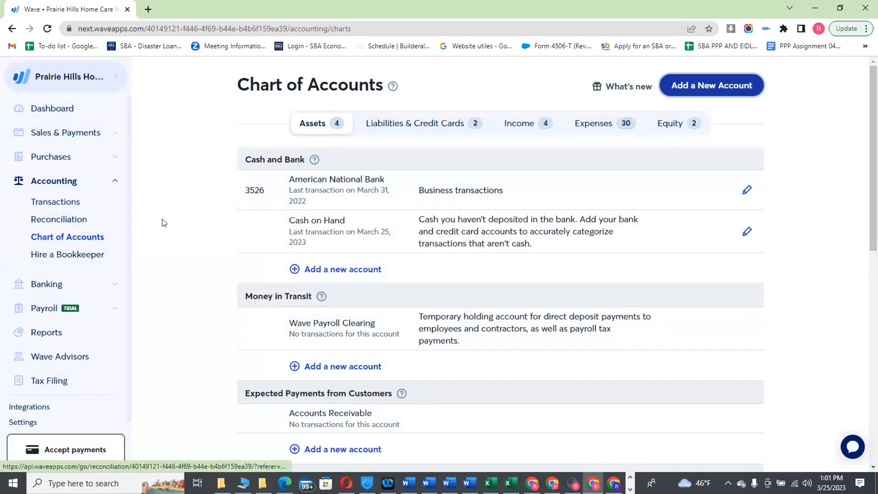
# - Return to the transactions list and look up the remaining check under Checks Paid in the March bank statement in Edge
pyautogui.click(51, 201)
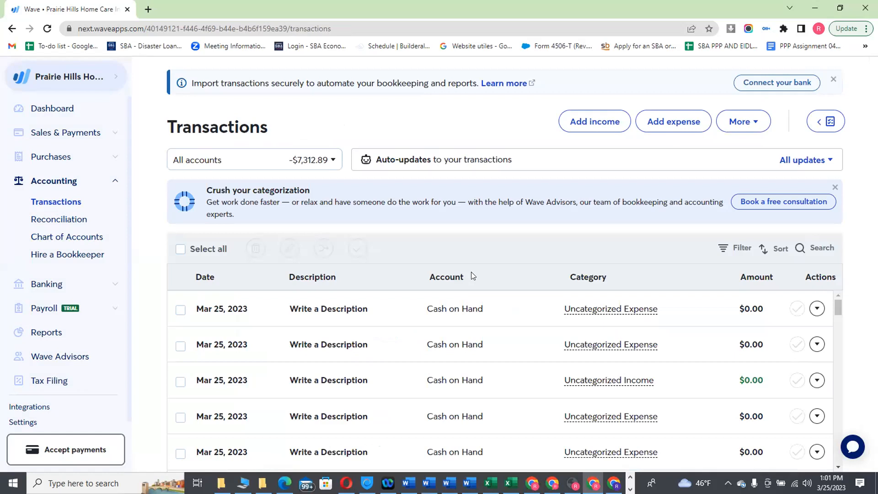
pyautogui.hotkey('alt', 'Tab')
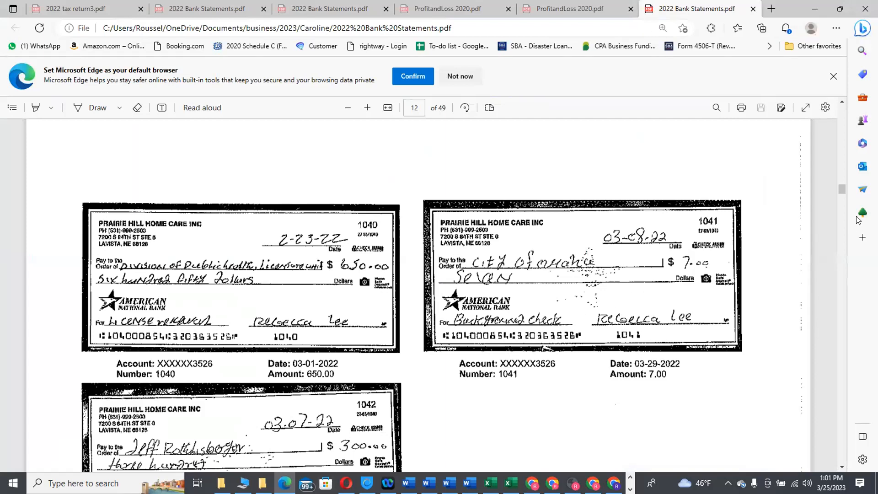
pyautogui.moveTo(840, 185); pyautogui.dragTo(837, 180)
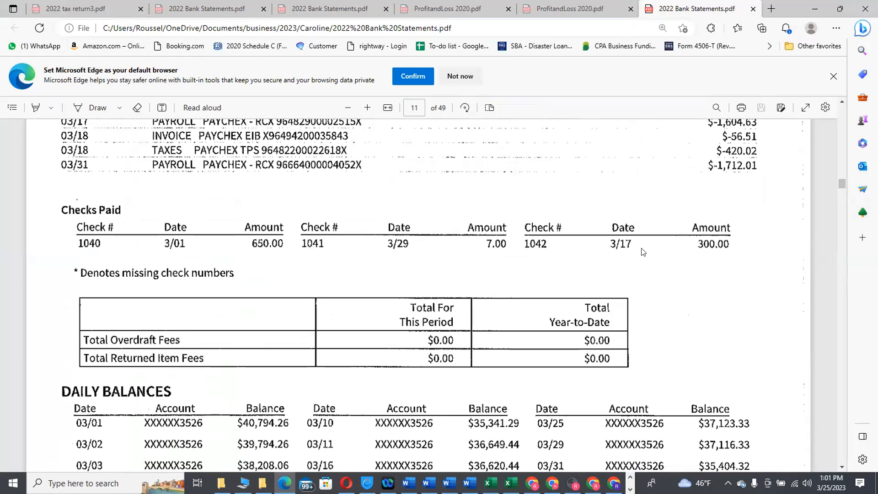
# - Switch back to Wave, add a new expense transaction and set its date to 2022-03-17
pyautogui.hotkey('alt', 'Tab')
pyautogui.click(663, 122)
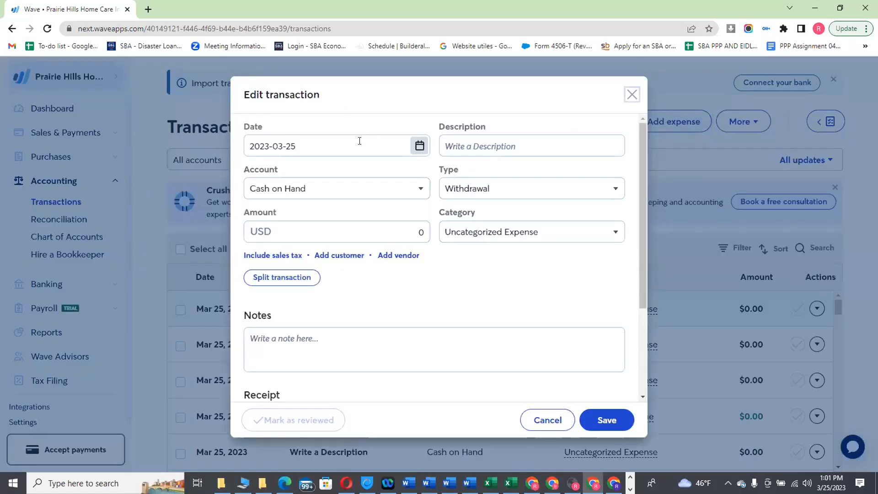
pyautogui.click(360, 140)
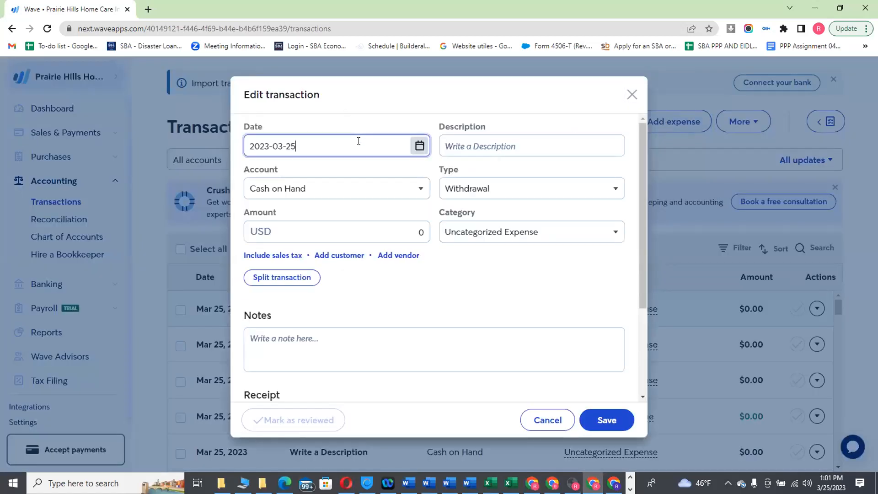
pyautogui.click(362, 180)
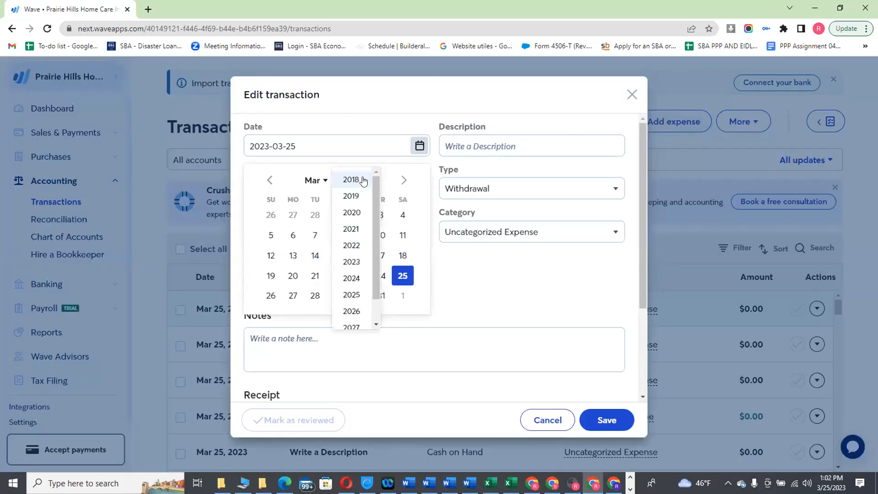
pyautogui.click(361, 249)
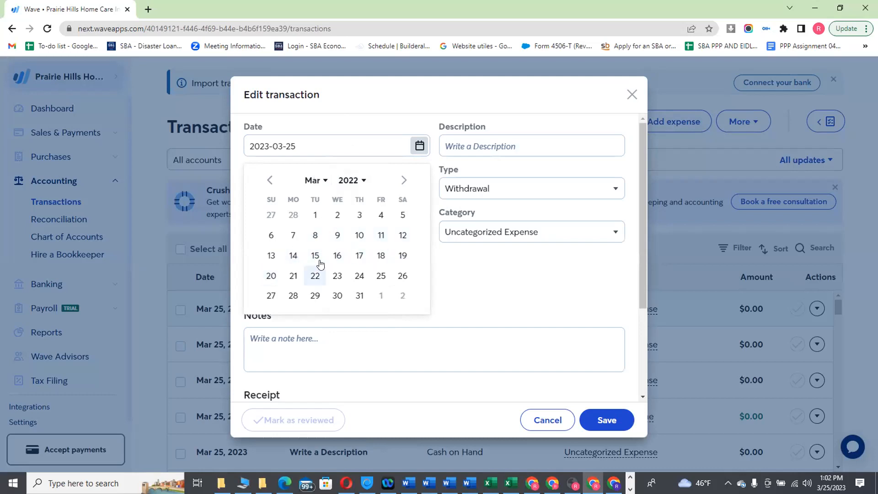
pyautogui.click(359, 257)
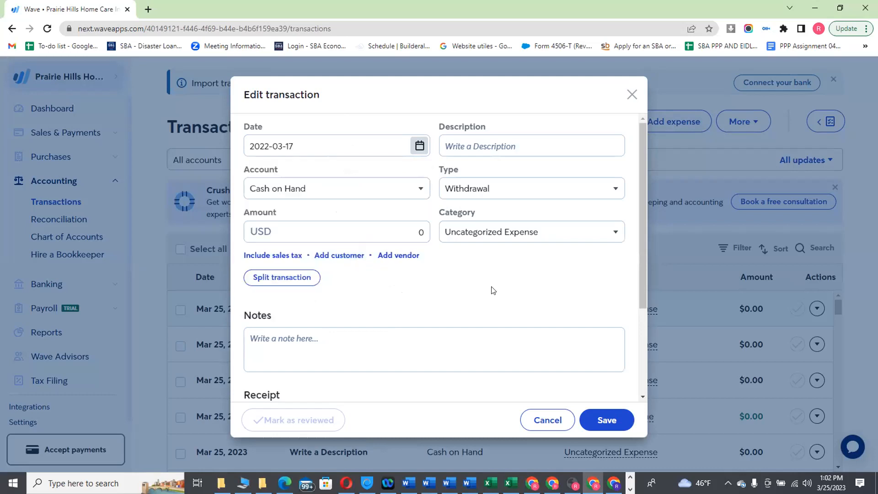
# - Describe the expense as "Check paid for Rent", taking the purpose from the $300 check image in the bank statement
pyautogui.hotkey('alt', 'Tab')
pyautogui.hotkey('alt', 'Tab')
pyautogui.click(484, 147)
pyautogui.write('Che')
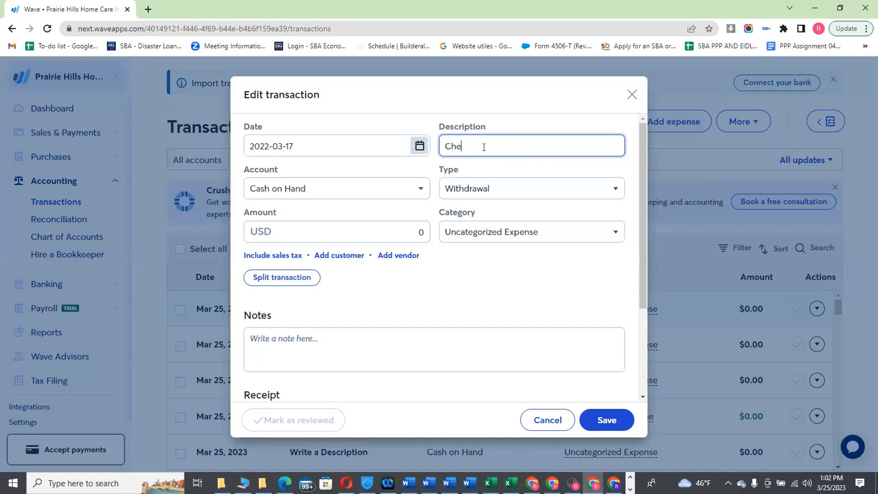
pyautogui.write('ck paid for')
pyautogui.hotkey('alt', 'Tab')
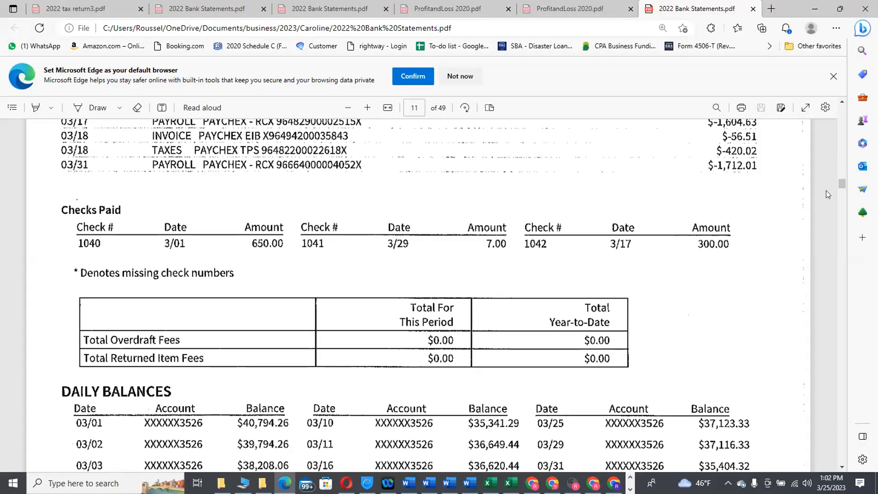
pyautogui.moveTo(842, 468); pyautogui.dragTo(842, 468)
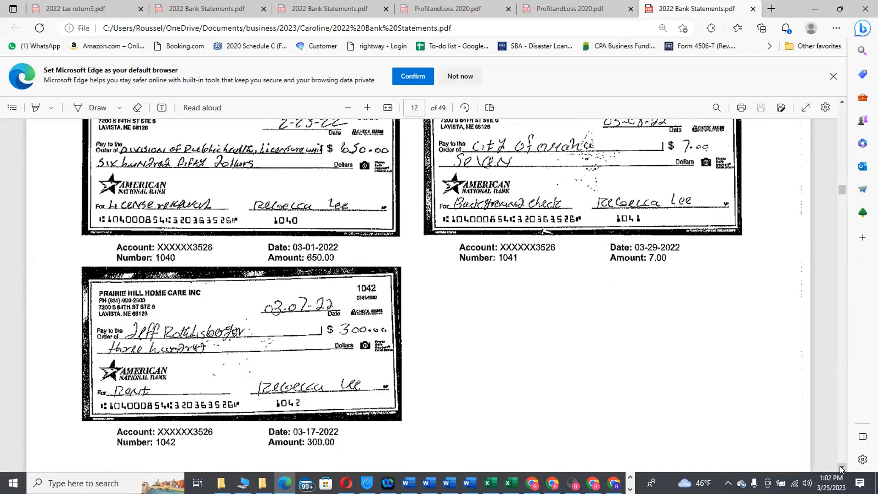
pyautogui.hotkey('alt', 'Tab')
pyautogui.write('Rent')
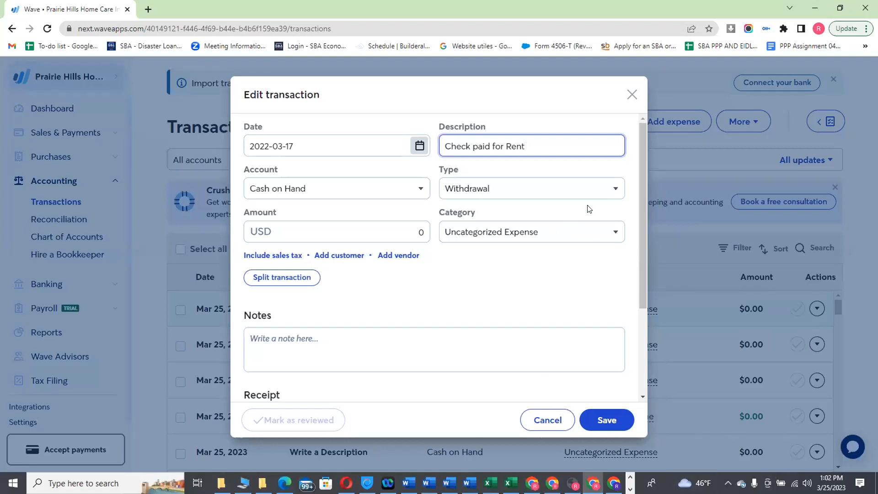
# - Set the rent check transaction's category to Rent Expense
pyautogui.click(608, 235)
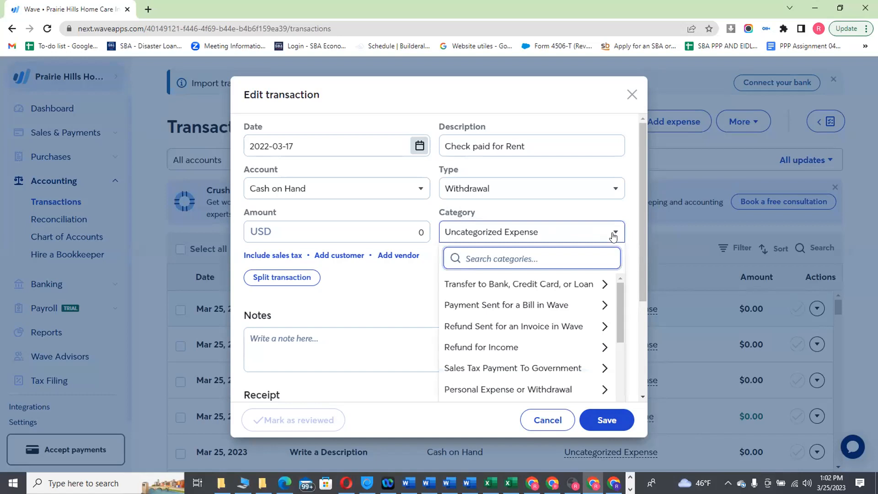
pyautogui.moveTo(641, 214); pyautogui.dragTo(642, 322)
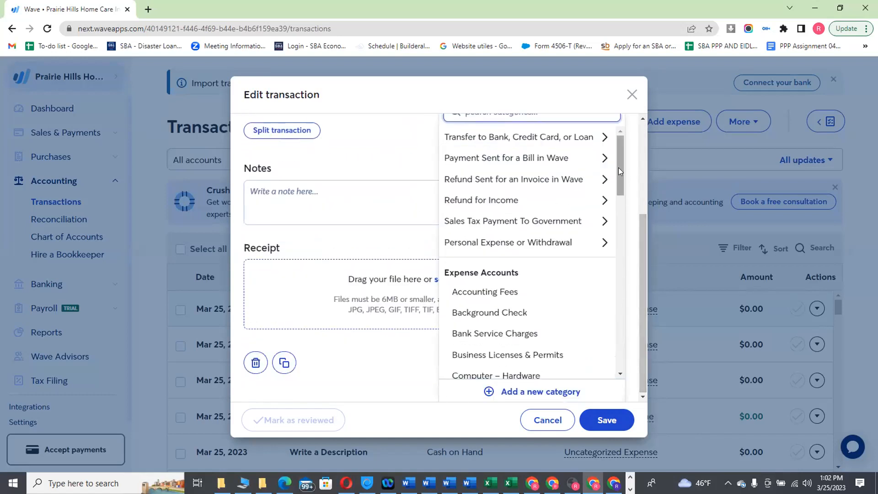
pyautogui.moveTo(618, 152); pyautogui.dragTo(607, 268)
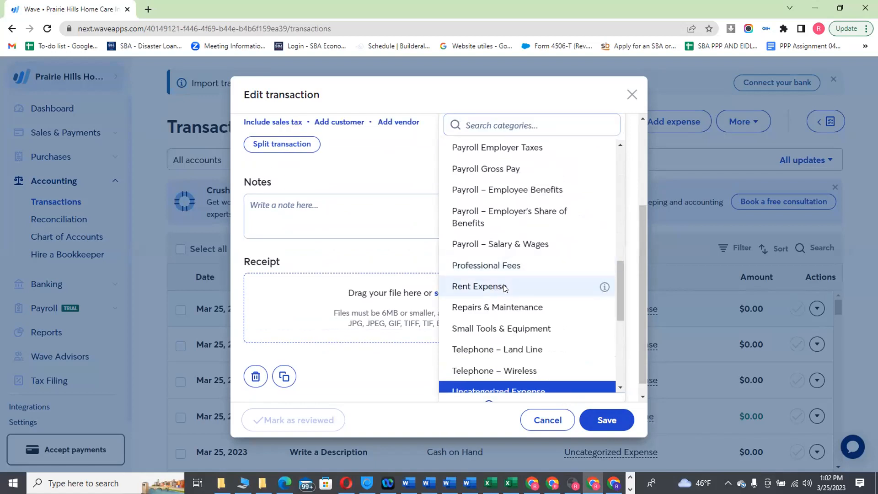
pyautogui.click(503, 288)
pyautogui.moveTo(644, 274); pyautogui.dragTo(643, 190)
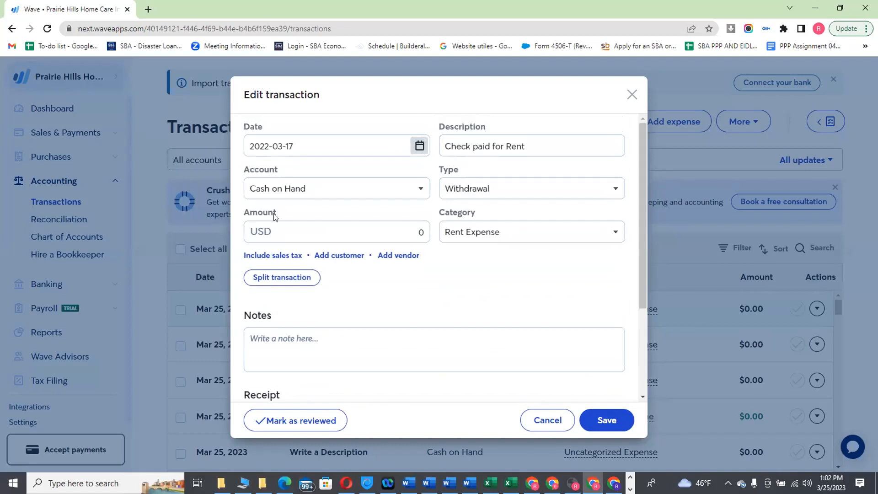
# - Set the rent expense's amount to 300 and its account to American National Bank, and save the transaction
pyautogui.click(264, 237)
pyautogui.write('300')
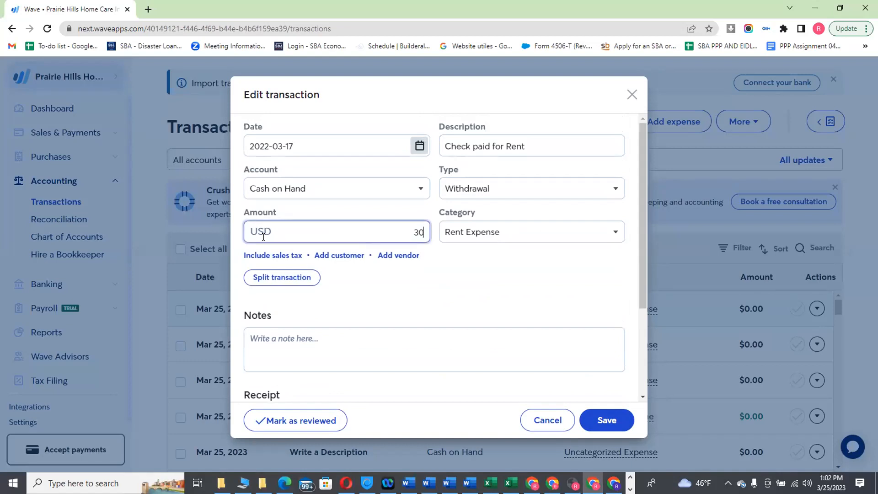
pyautogui.click(341, 193)
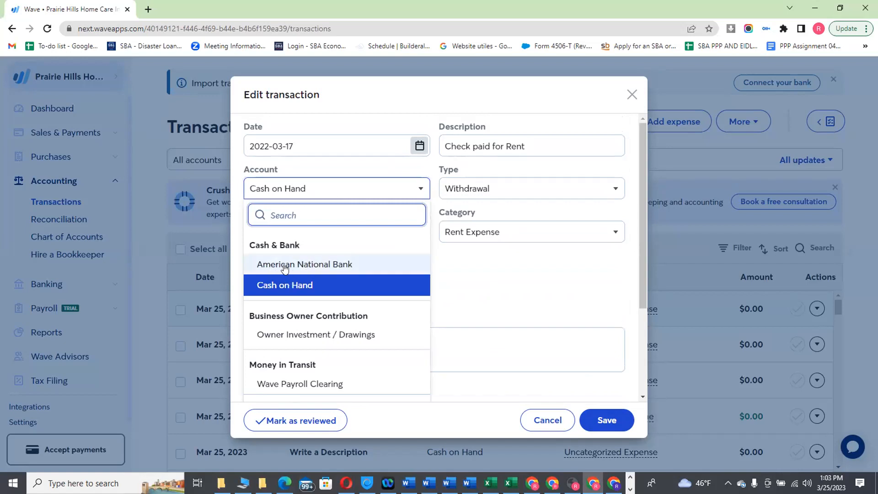
pyautogui.click(284, 266)
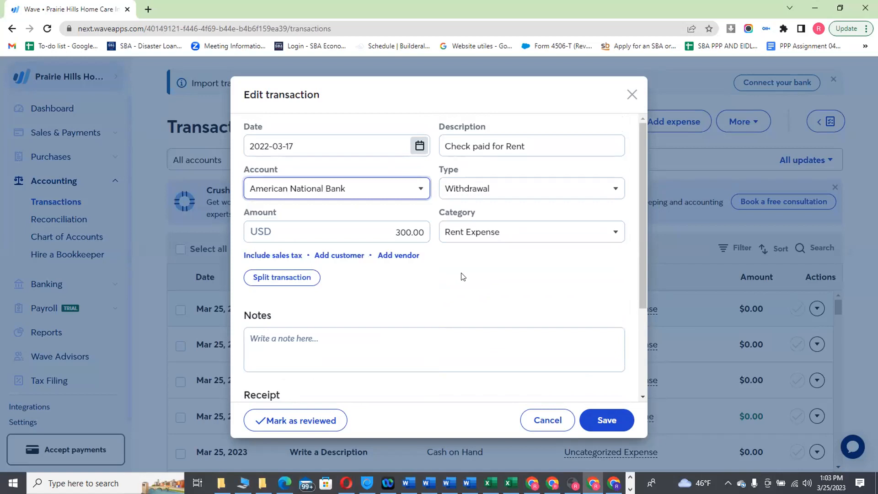
pyautogui.click(606, 418)
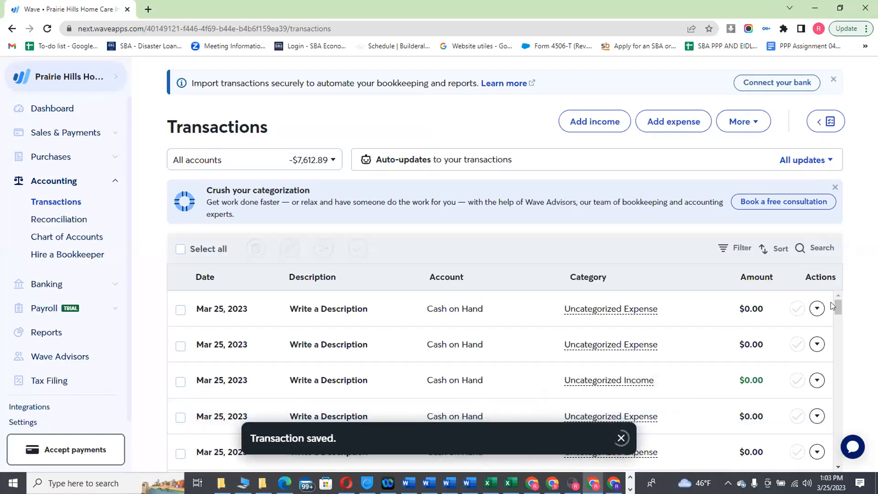
pyautogui.moveTo(837, 303)
pyautogui.mouseDown()
pyautogui.moveTo(837, 315)
pyautogui.moveTo(835, 287)
pyautogui.mouseUp()
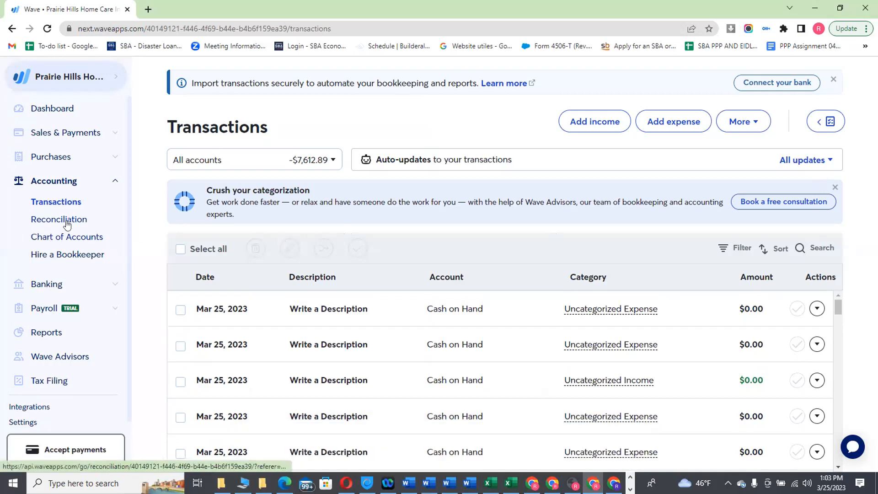
pyautogui.click(35, 308)
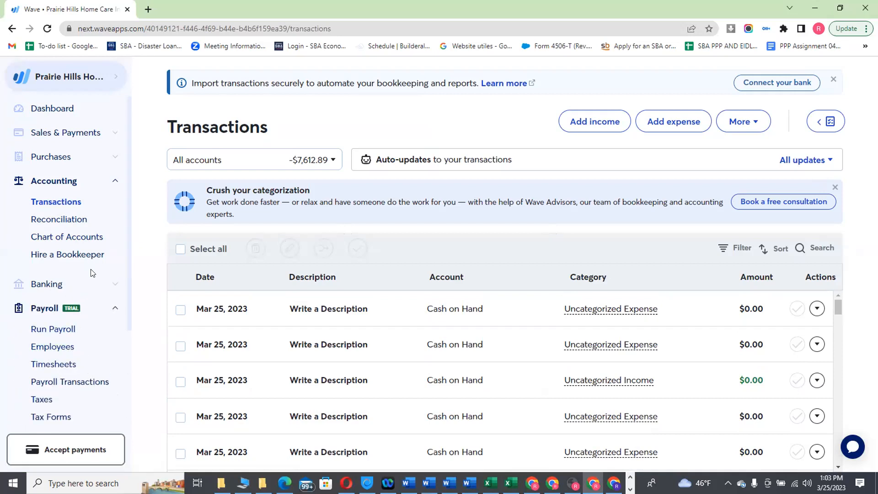
pyautogui.click(113, 310)
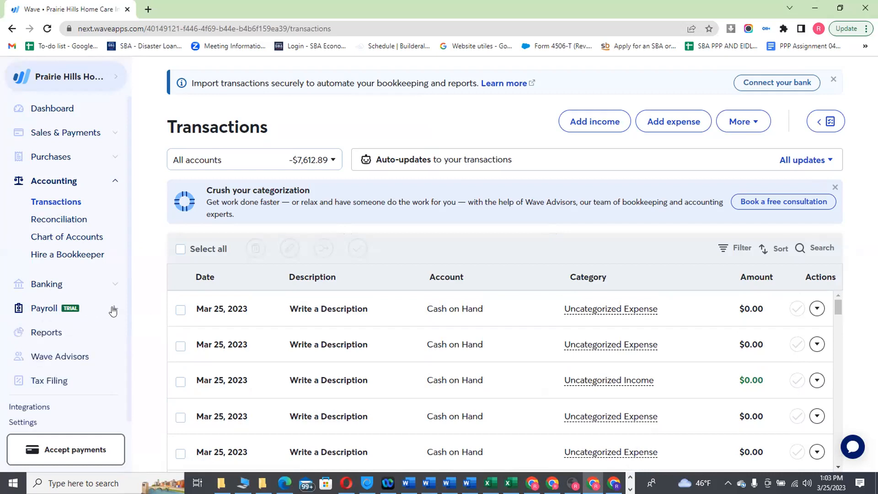
# - Open the Profit & Loss report, set its date range to March 2022 and update it
pyautogui.click(48, 337)
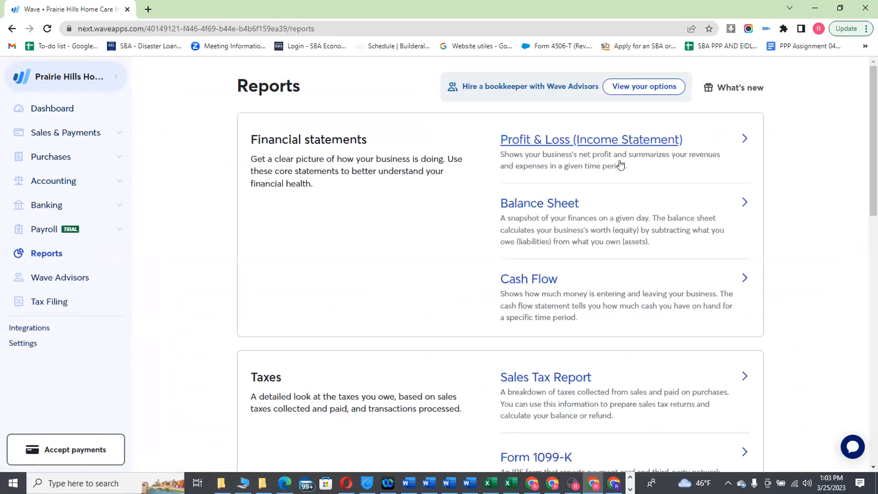
pyautogui.click(579, 139)
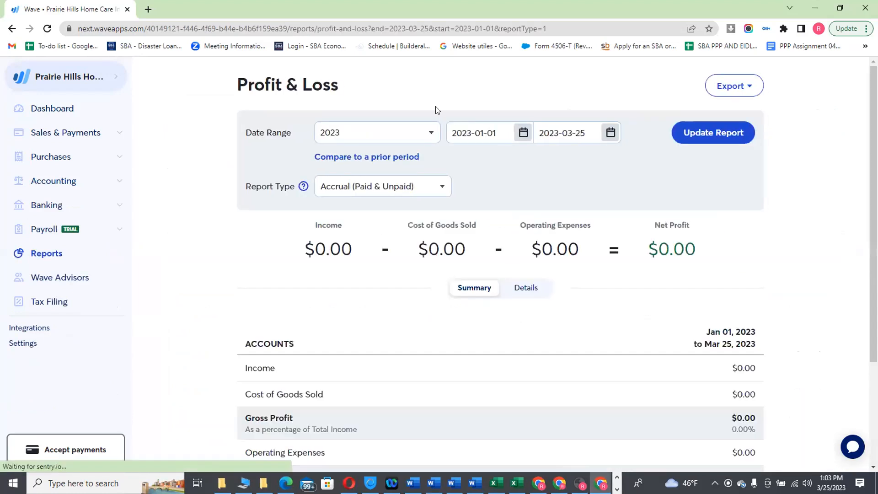
pyautogui.click(375, 132)
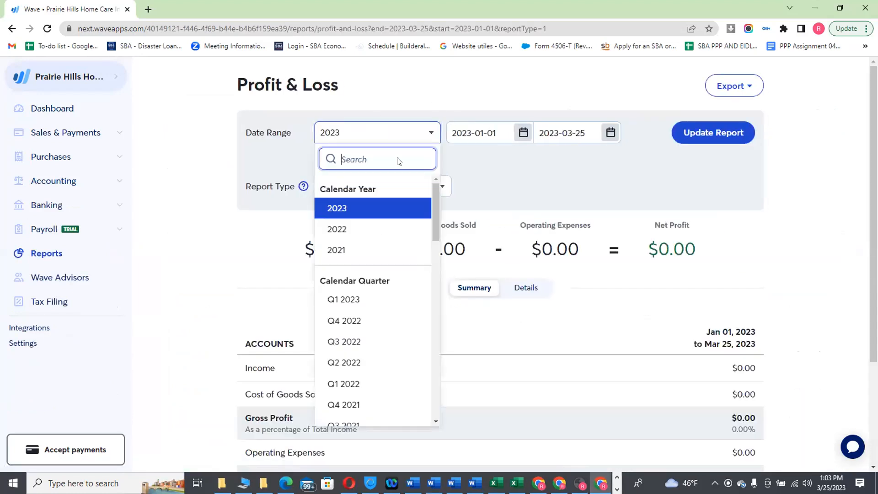
pyautogui.moveTo(436, 196); pyautogui.dragTo(431, 264)
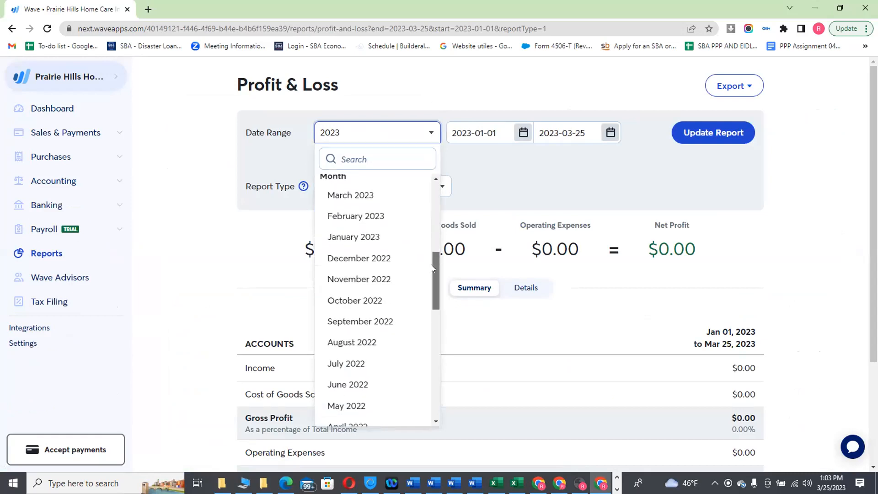
pyautogui.scroll(-3, 430, 274)
pyautogui.scroll(-4, 429, 289)
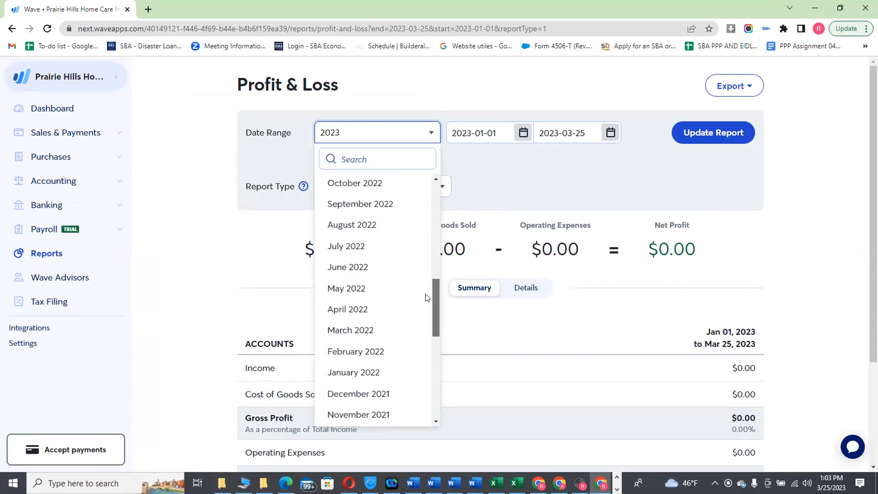
pyautogui.click(396, 304)
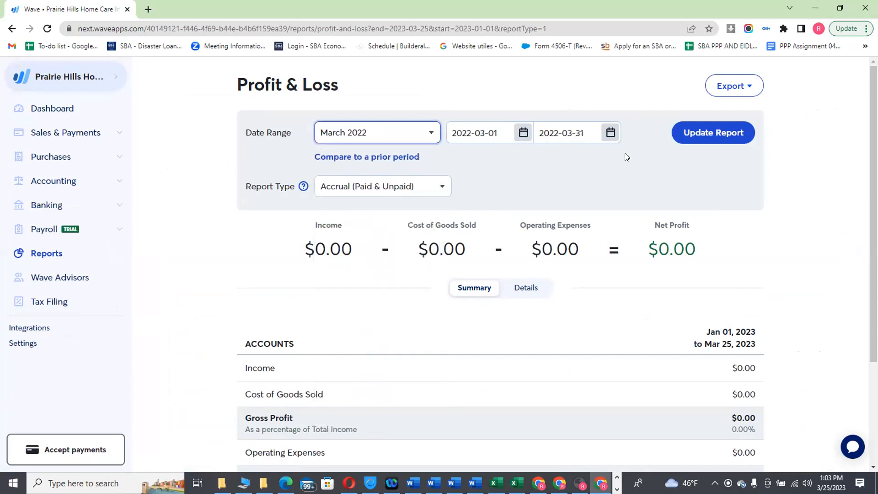
pyautogui.click(706, 133)
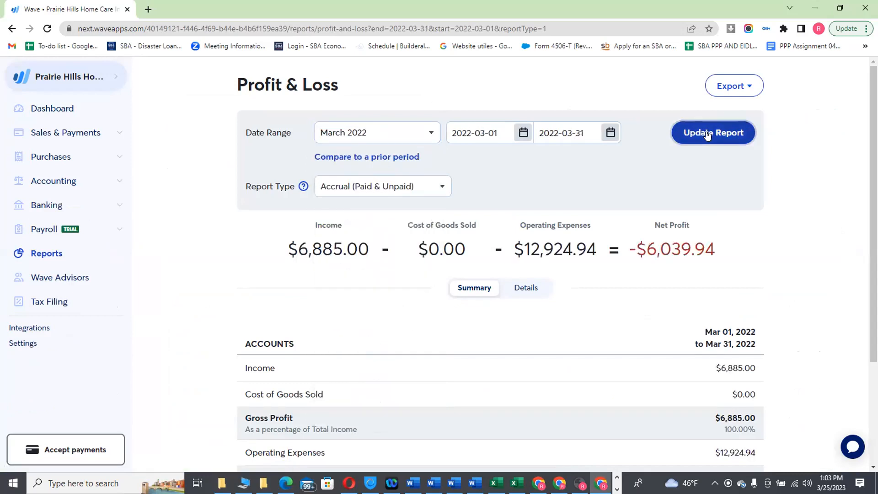
# - Compare the March income, operating expenses and net profit in the report with the March row of the RF EXPENSES spreadsheet
pyautogui.click(841, 9)
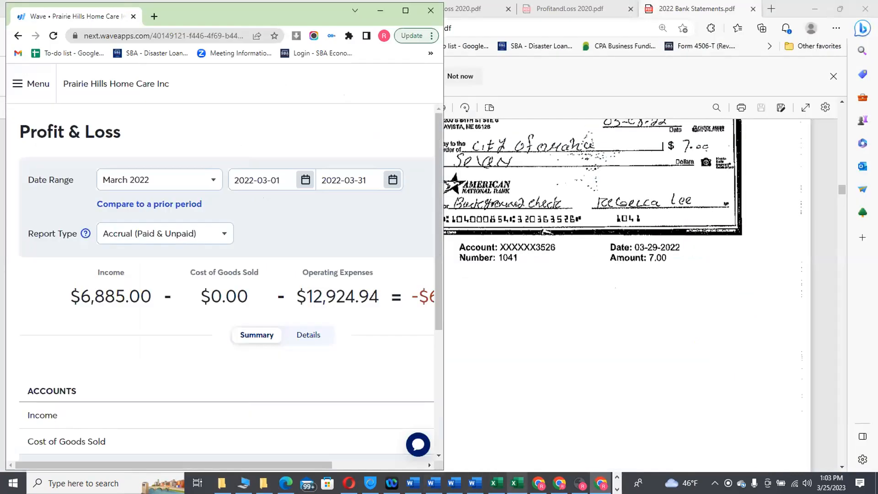
pyautogui.click(539, 483)
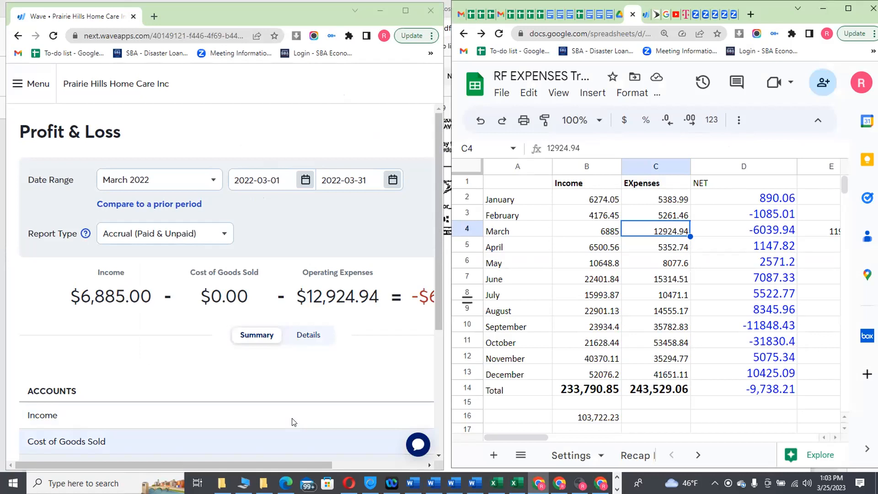
pyautogui.moveTo(119, 466); pyautogui.dragTo(169, 466)
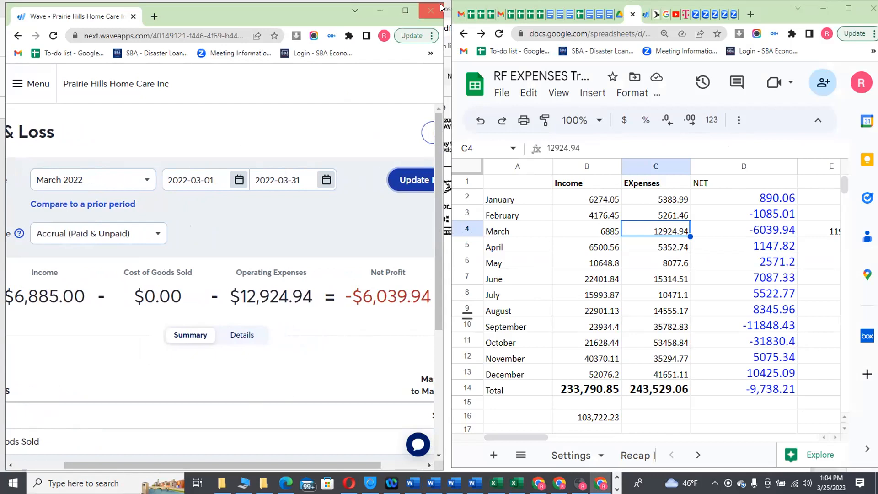
pyautogui.click(405, 11)
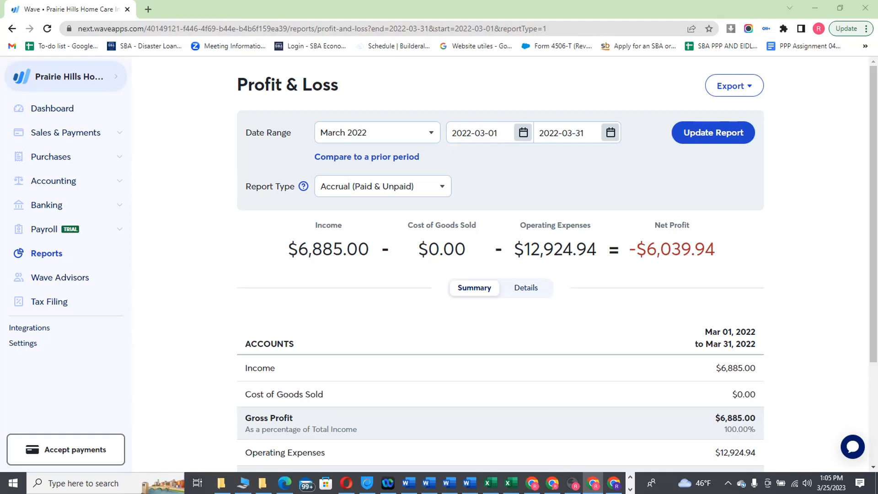
pyautogui.scroll(-3, 557, 269)
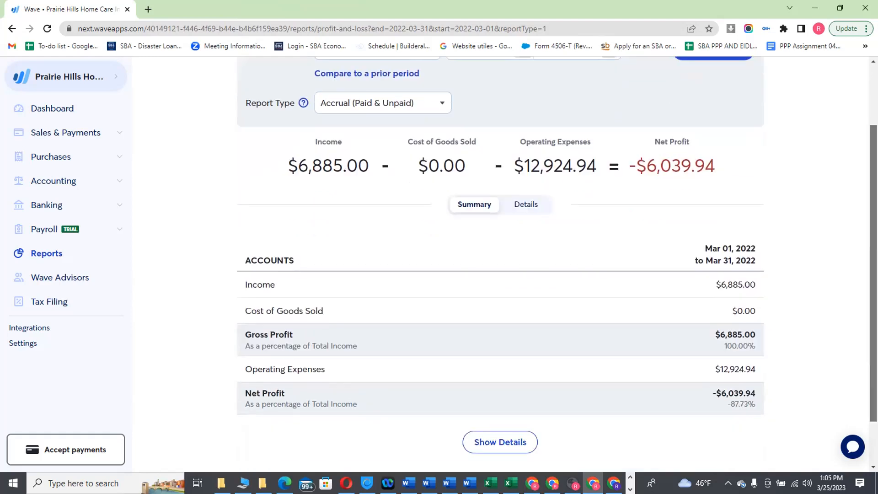
pyautogui.moveTo(874, 309)
pyautogui.mouseDown()
pyautogui.moveTo(874, 266)
pyautogui.moveTo(874, 307)
pyautogui.mouseUp()
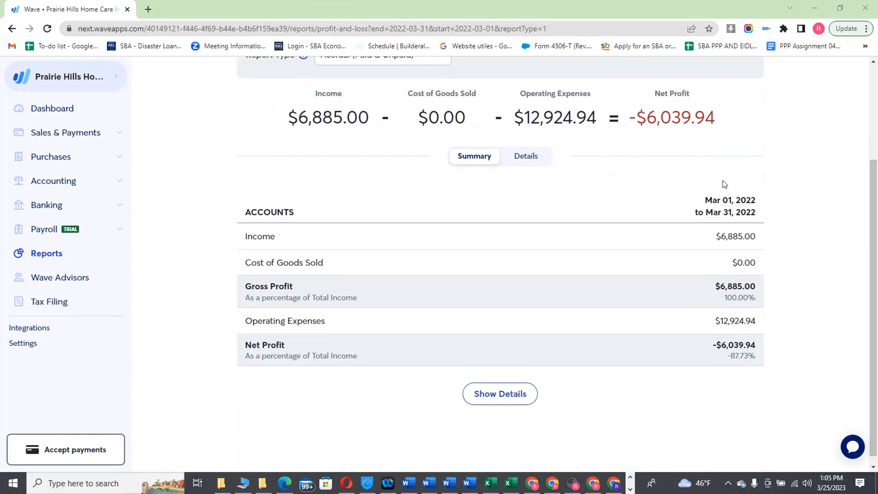
pyautogui.hotkey('alt', 'Tab')
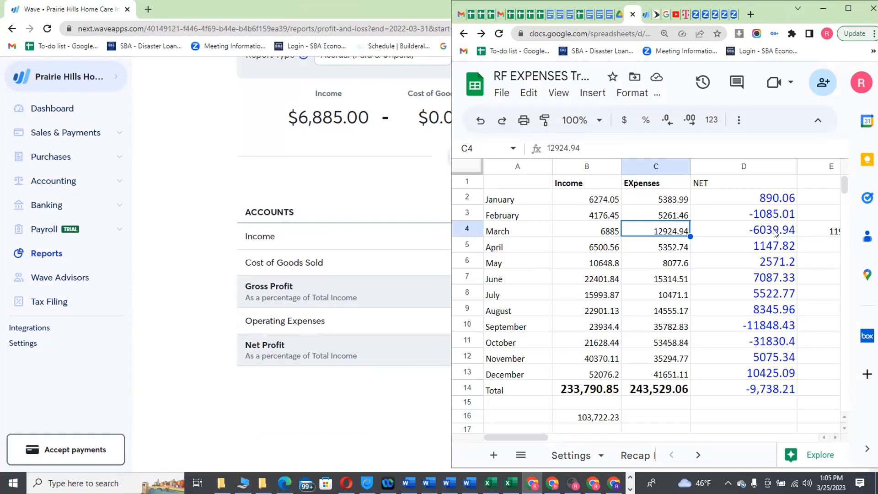
pyautogui.click(185, 287)
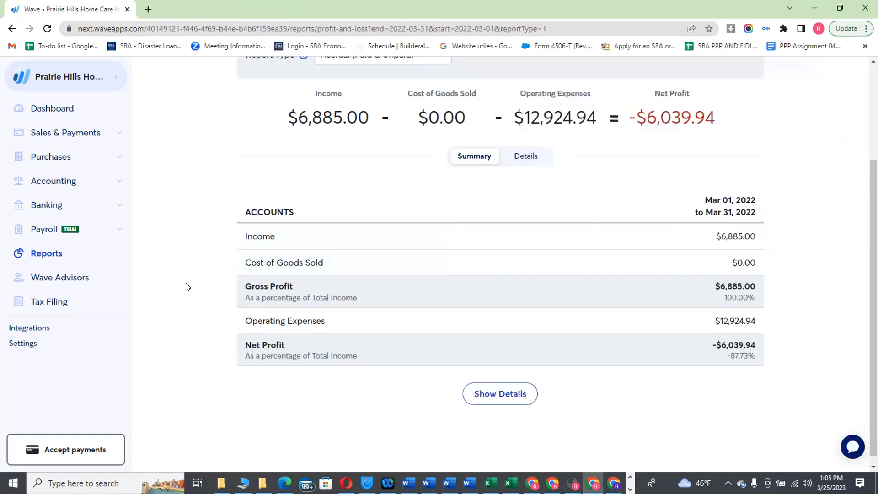
# - Show the details of the Profit & Loss report and review the income and operating expense categories
pyautogui.click(526, 156)
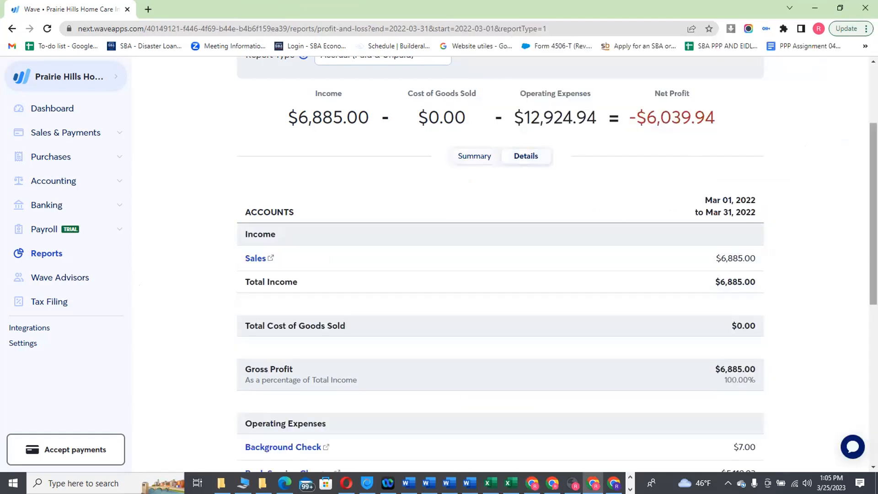
pyautogui.scroll(-7, 501, 256)
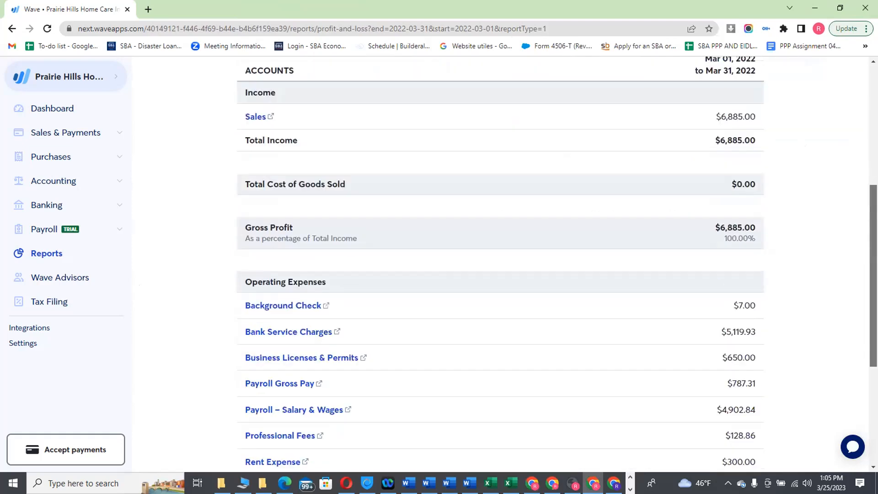
pyautogui.scroll(3, 501, 257)
pyautogui.scroll(-4, 500, 256)
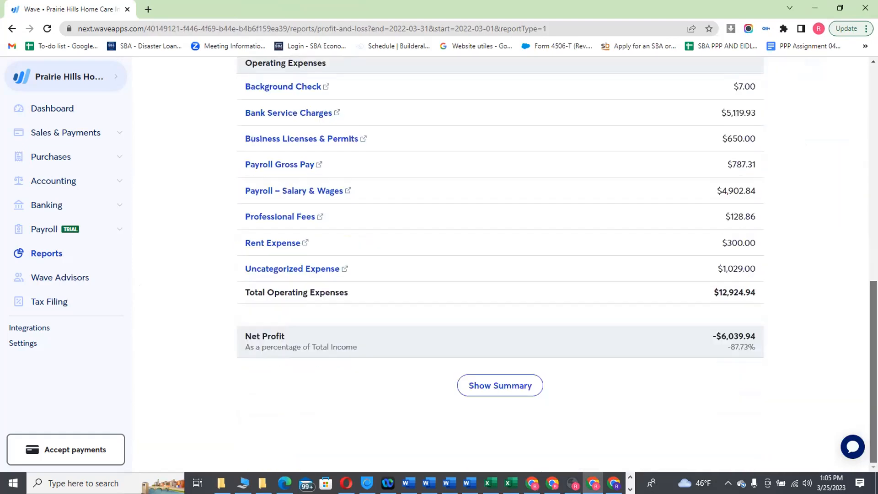
pyautogui.scroll(11, 500, 264)
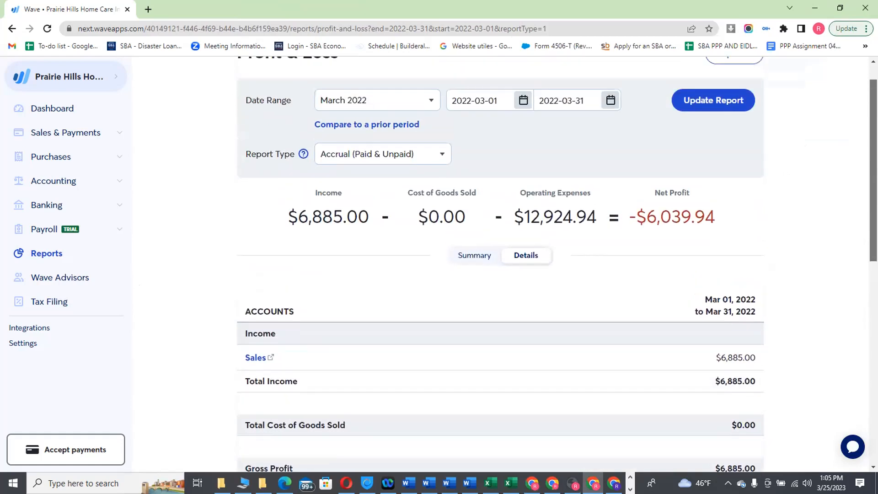
pyautogui.scroll(1, 501, 264)
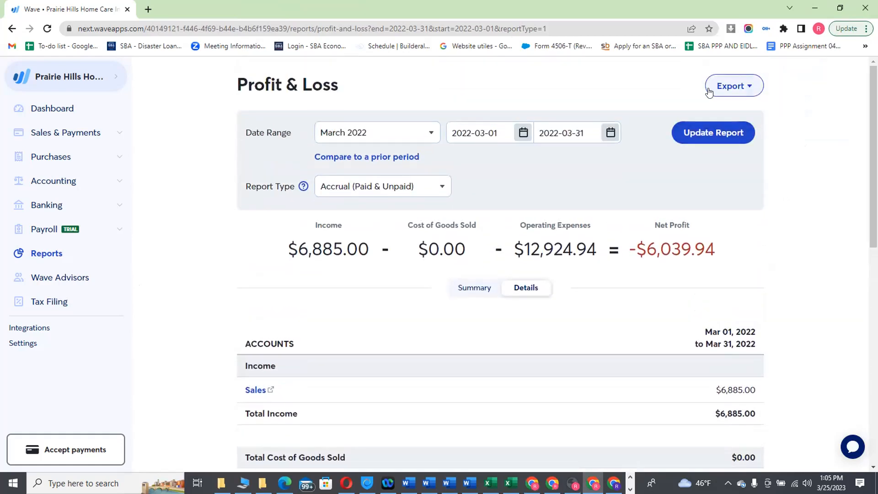
# - Export the Profit & Loss report as a PDF and show the downloaded file in its folder
pyautogui.click(730, 85)
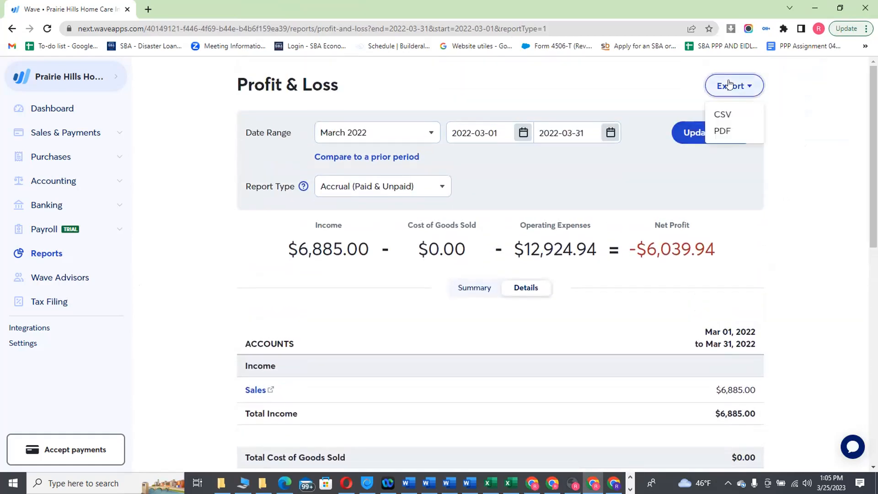
pyautogui.click(728, 132)
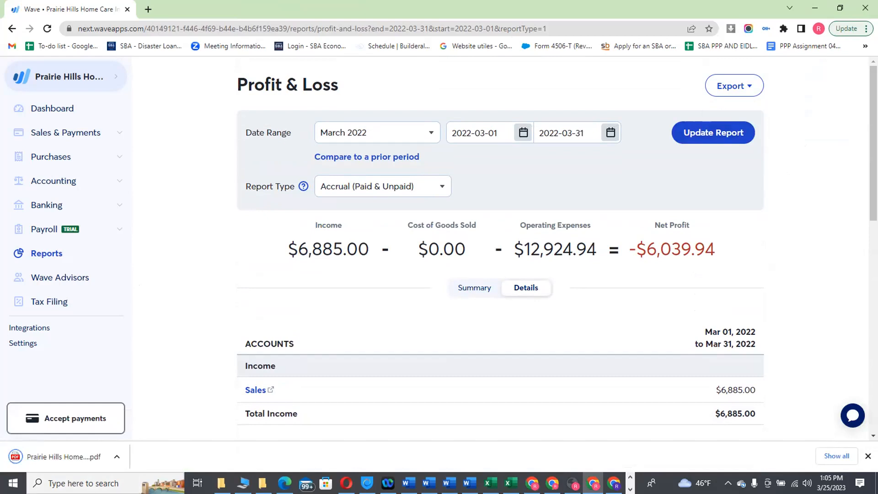
pyautogui.click(117, 456)
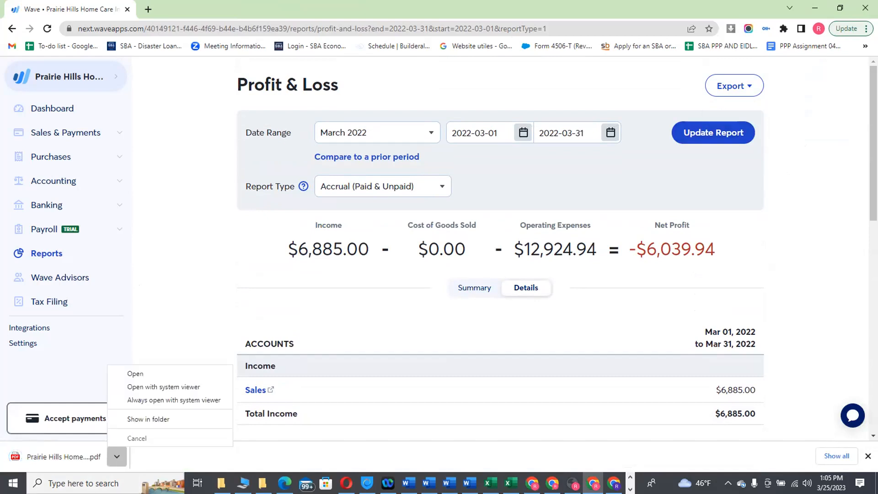
pyautogui.click(157, 419)
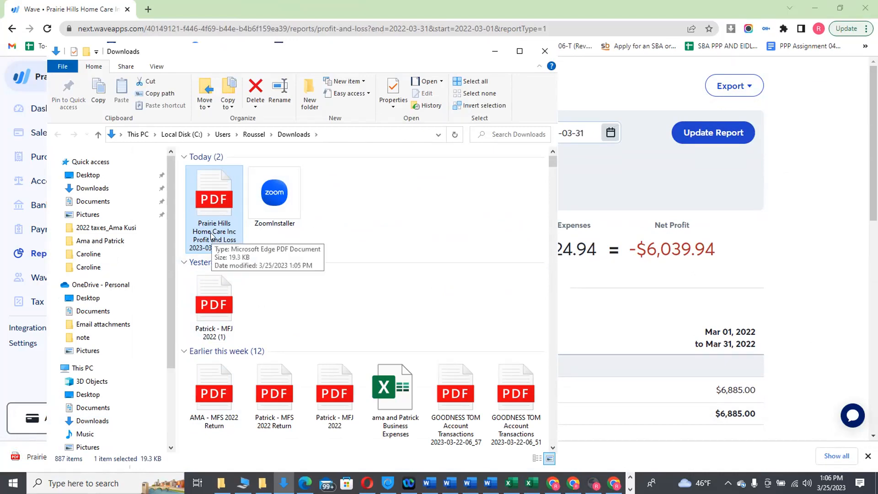
# - Cut the downloaded Profit and Loss PDF and switch to the client's folder under Documents, business, 2023
pyautogui.hotkey('ctrl', 'x')
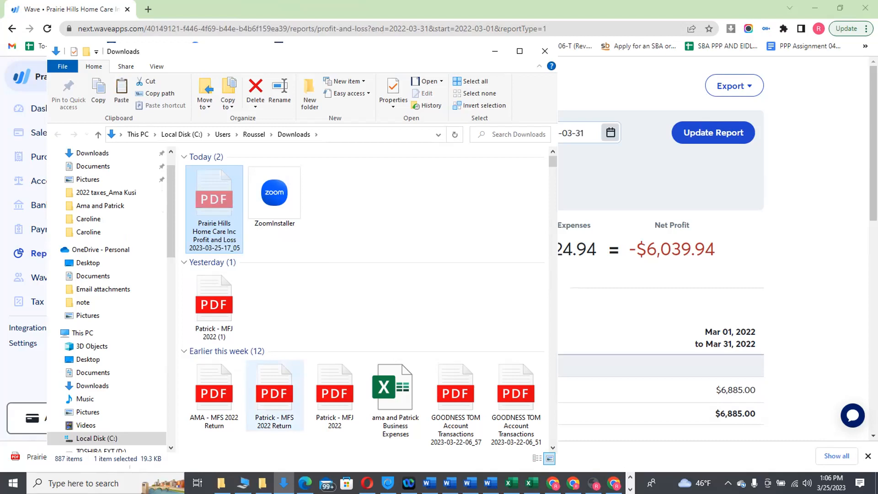
pyautogui.click(262, 483)
pyautogui.click(222, 483)
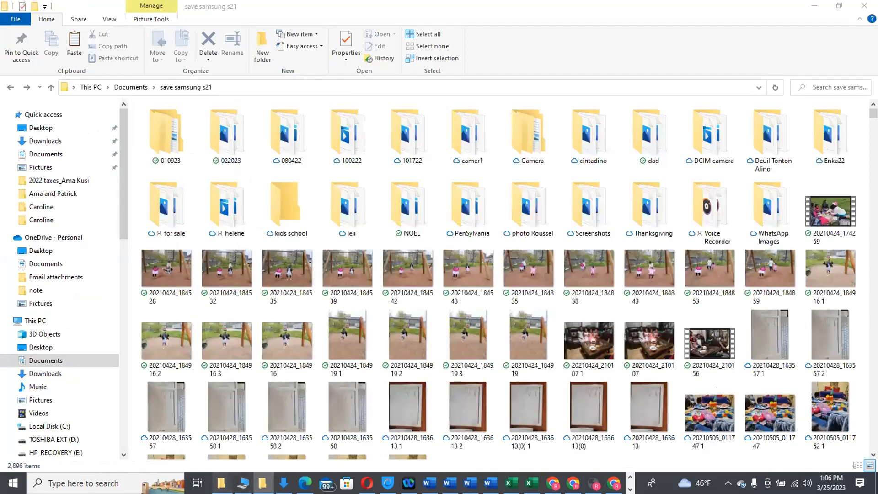
pyautogui.click(233, 188)
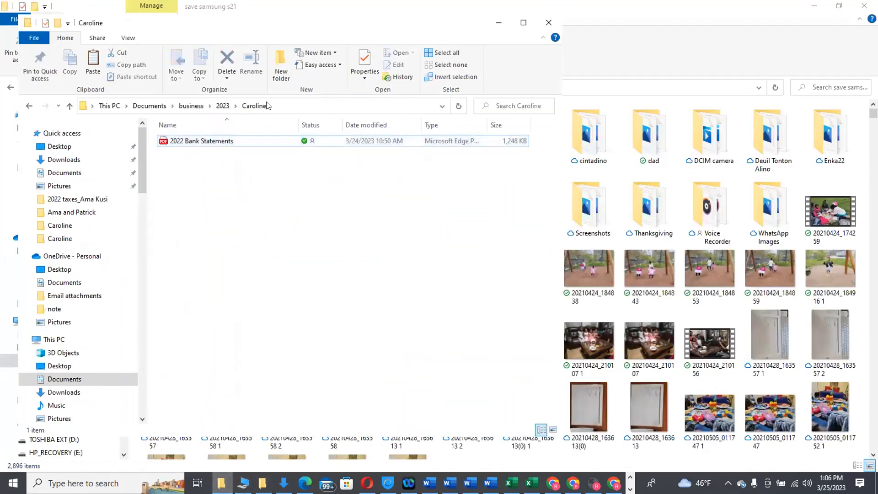
# - Create a folder named "P & L" in the client's folder and paste the cut report PDF into it
pyautogui.click(281, 66)
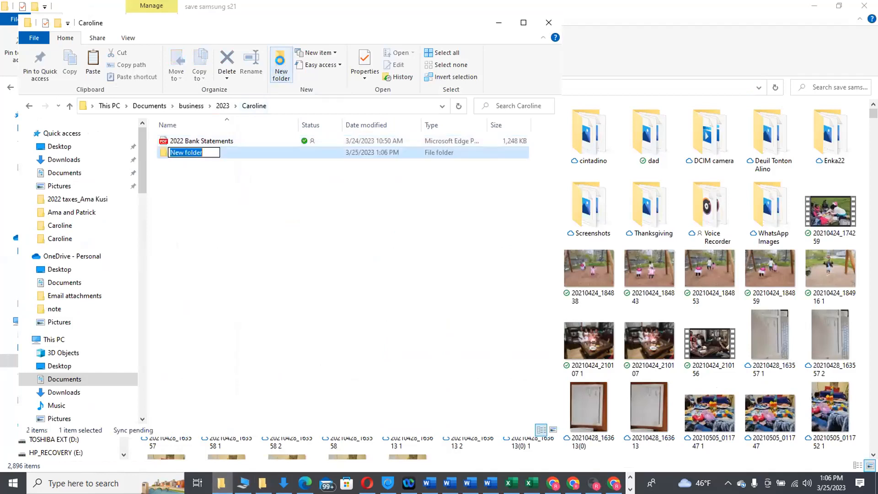
pyautogui.write('P')
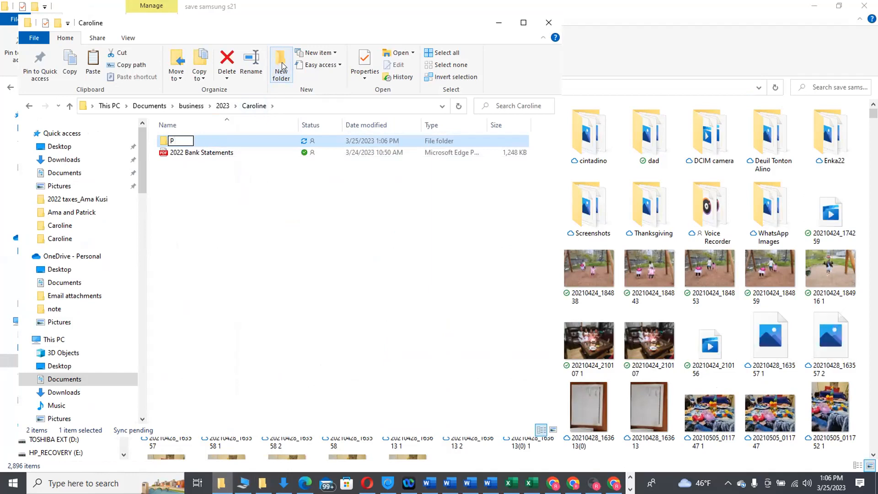
pyautogui.write(' and')
pyautogui.write('L')
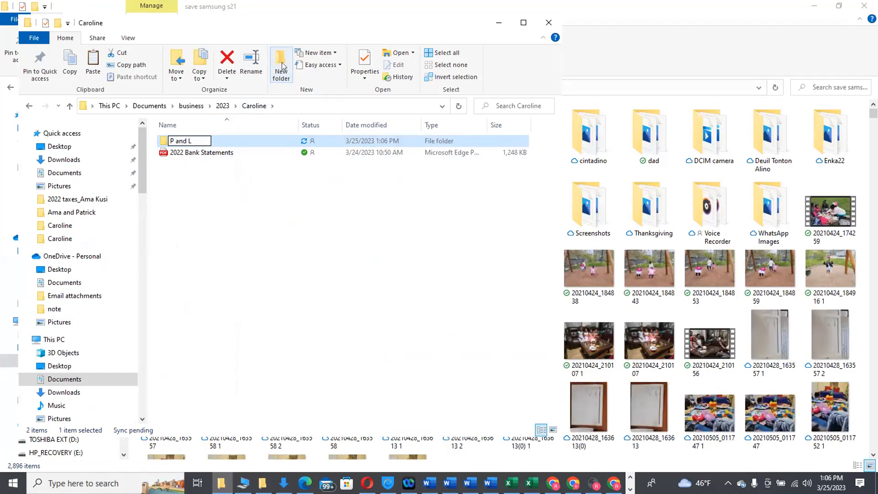
pyautogui.press('Left')
pyautogui.press('BackSpace')
pyautogui.press('BackSpace')
pyautogui.press('BackSpace')
pyautogui.write('&')
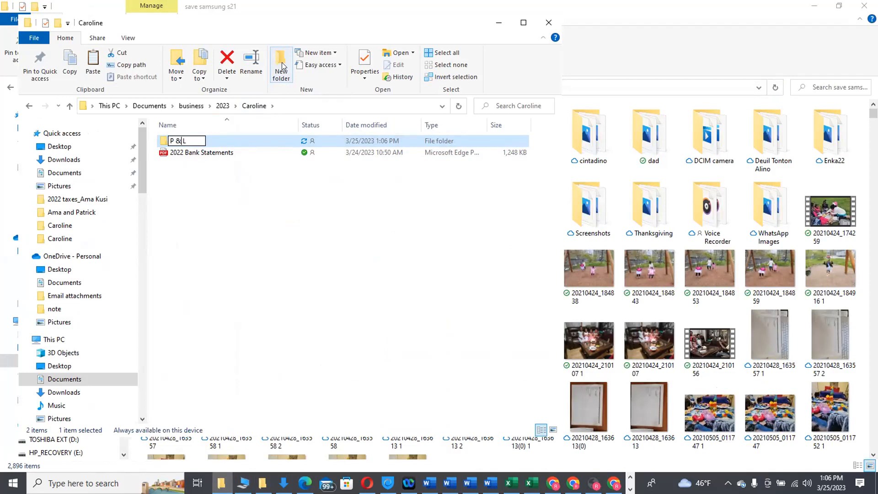
pyautogui.press('Return')
pyautogui.doubleClick(187, 144)
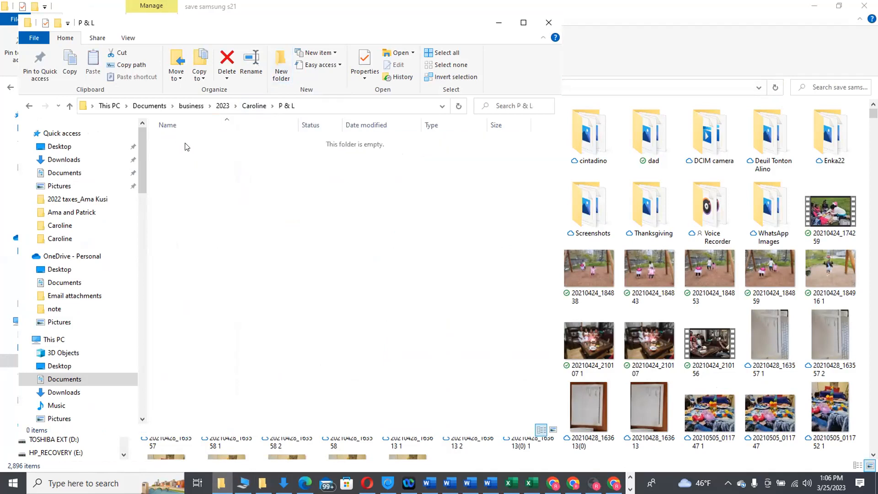
pyautogui.hotkey('ctrl', 'v')
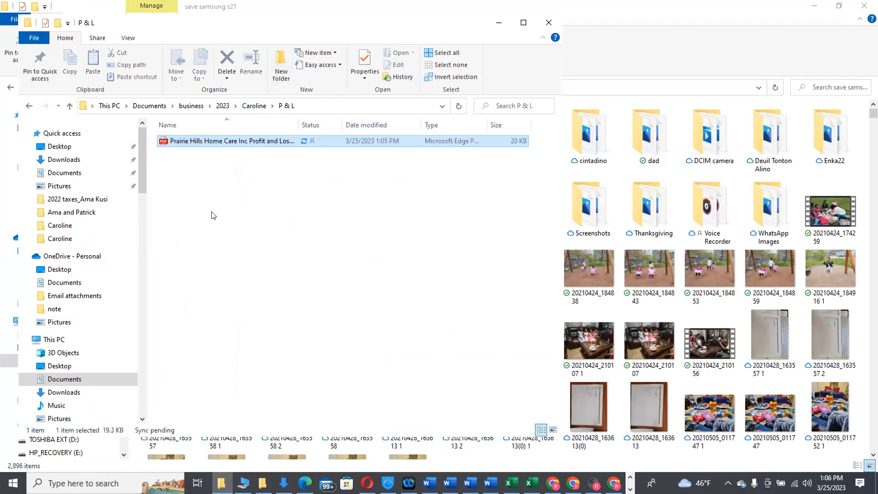
# - Replace the date stamp at the end of the report PDF's file name with "March 2022"
pyautogui.click(241, 141)
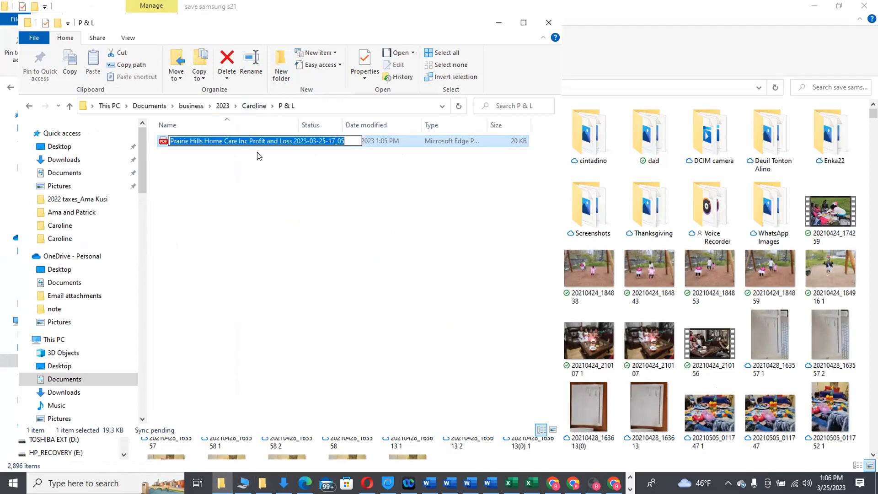
pyautogui.click(347, 138)
pyautogui.moveTo(346, 141)
pyautogui.mouseDown()
pyautogui.moveTo(297, 149)
pyautogui.moveTo(290, 142)
pyautogui.moveTo(348, 140)
pyautogui.mouseUp()
pyautogui.click(294, 138)
pyautogui.write('M')
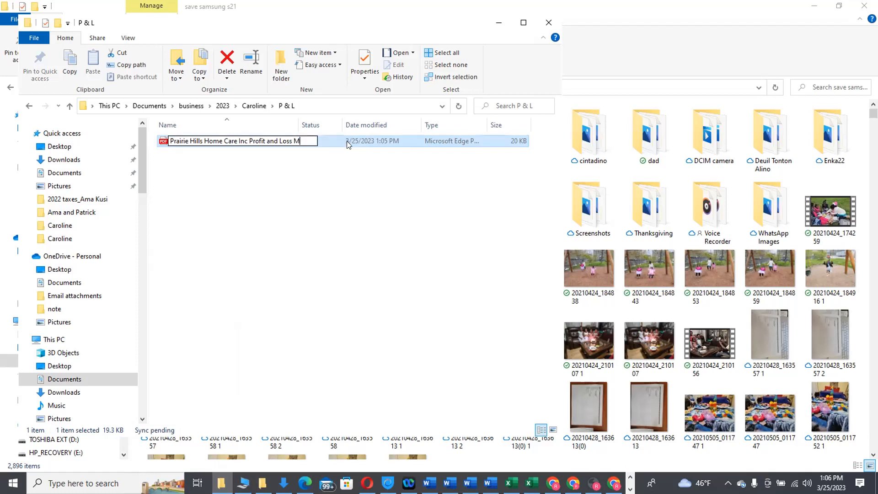
pyautogui.write('arch 2022')
pyautogui.click(277, 207)
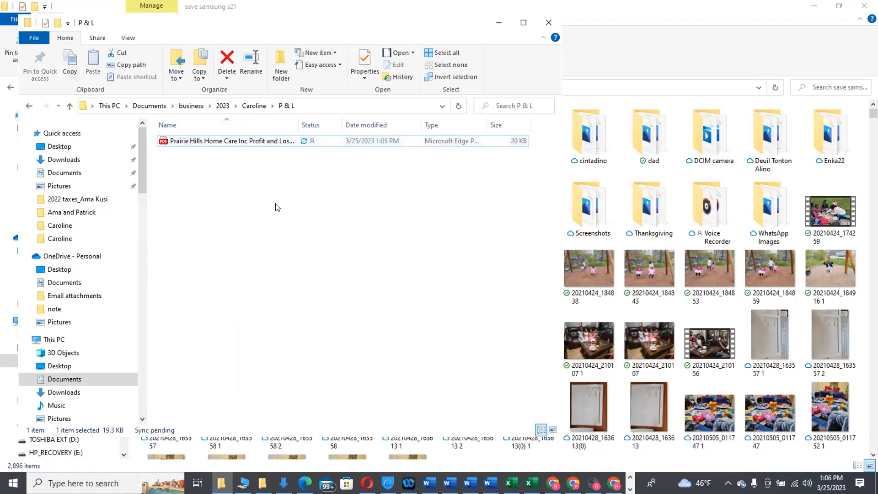
# - Widen the Name column and remove the company name from the PDF's file name, leaving "Profit and Loss March 2022"
pyautogui.moveTo(297, 120); pyautogui.dragTo(335, 120)
pyautogui.click(260, 143)
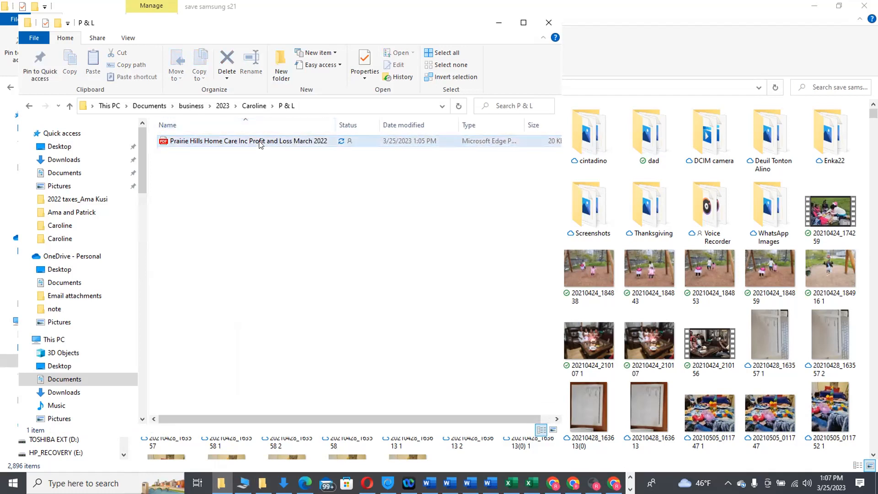
pyautogui.click(260, 143)
pyautogui.click(261, 142)
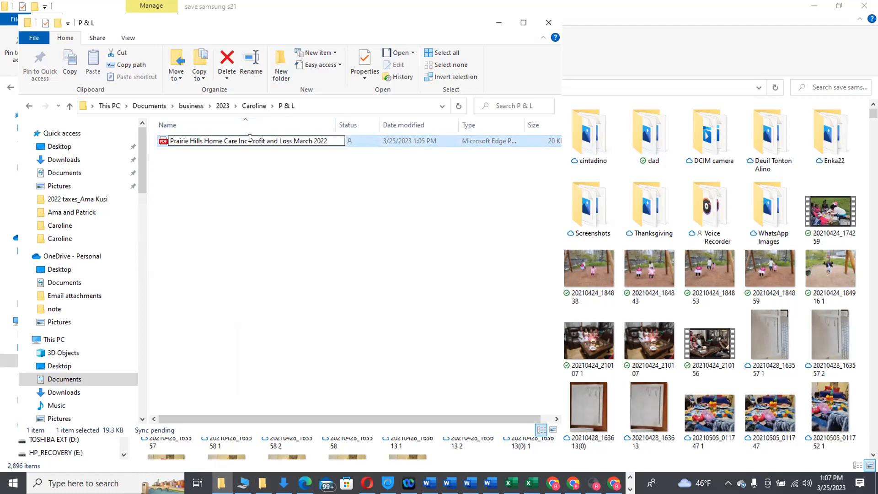
pyautogui.moveTo(248, 139); pyautogui.dragTo(141, 149)
pyautogui.press('BackSpace')
pyautogui.click(204, 178)
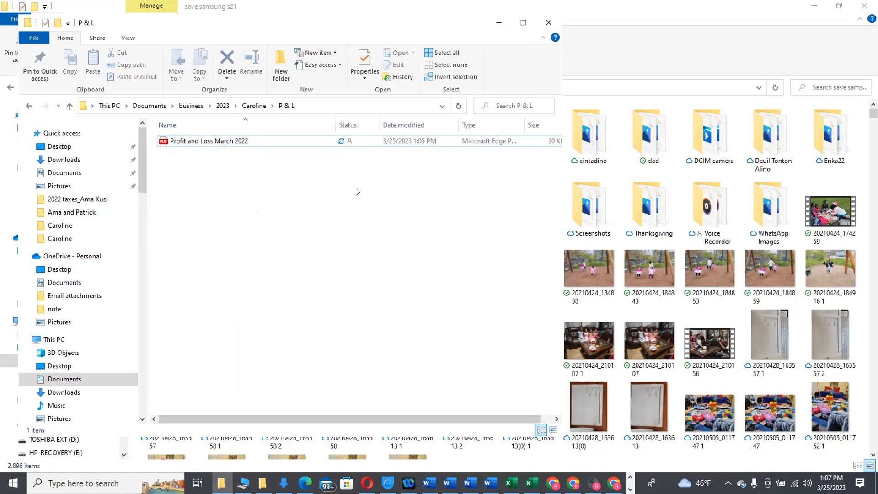
# - Review the renamed March 2022 Profit and Loss PDF from income through operating expenses to net profit, and close it
pyautogui.hotkey('alt', 'Tab')
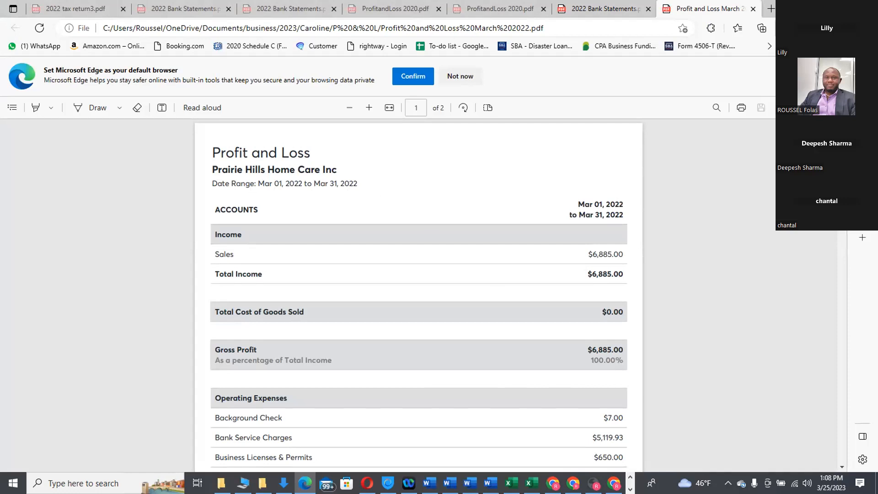
pyautogui.scroll(-10, 826, 242)
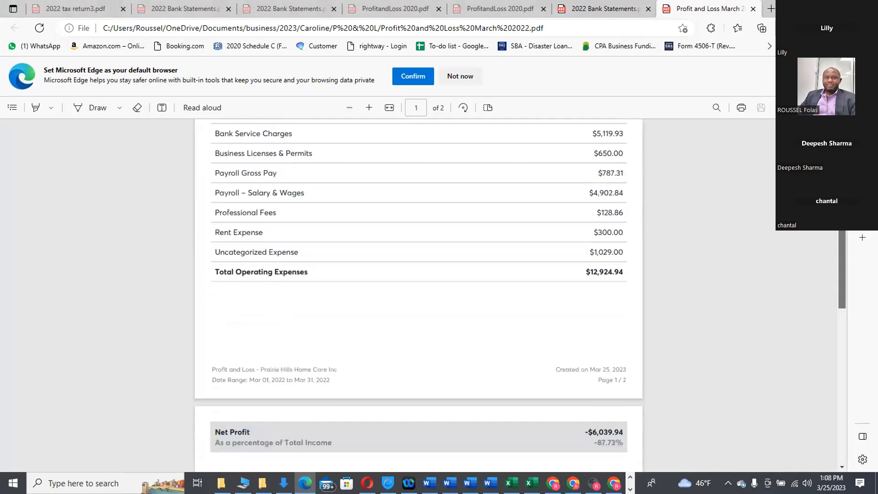
pyautogui.scroll(-7, 826, 268)
pyautogui.scroll(9, 830, 263)
pyautogui.scroll(3, 825, 235)
pyautogui.scroll(-3, 819, 238)
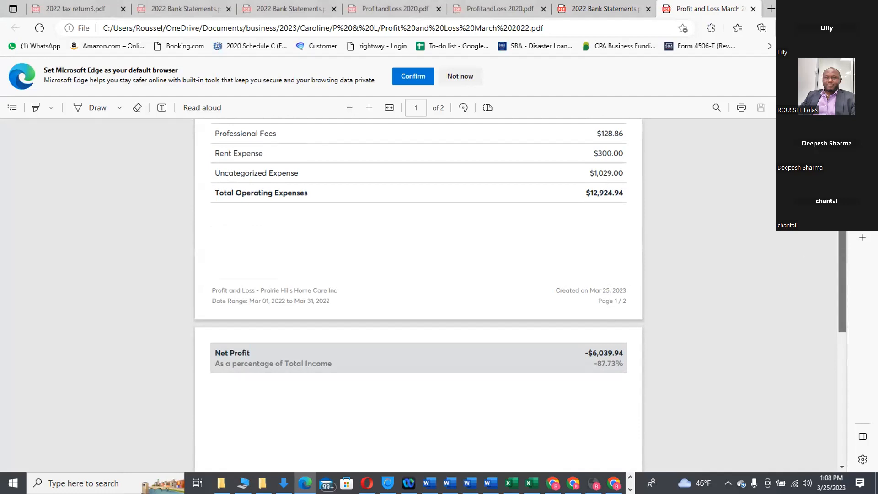
pyautogui.moveTo(844, 252); pyautogui.dragTo(844, 137)
pyautogui.click(753, 9)
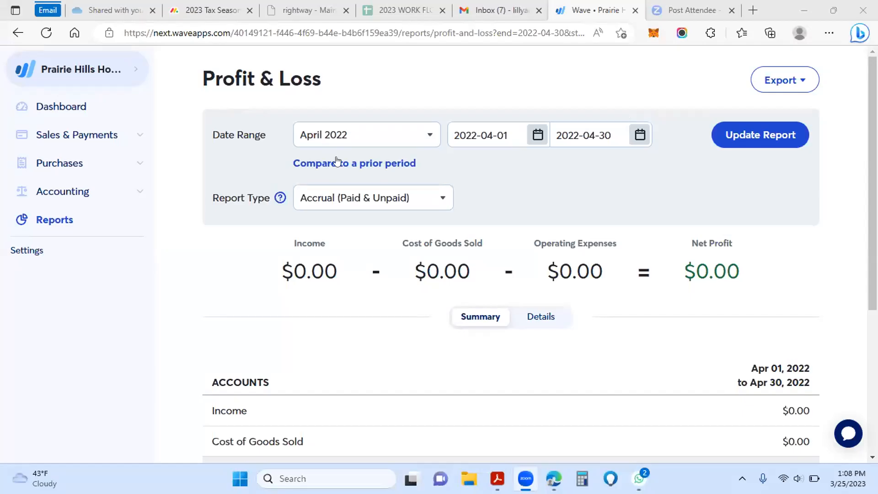
# - Set the Profit & Loss report's date range to February 2022 and update the report
pyautogui.click(360, 150)
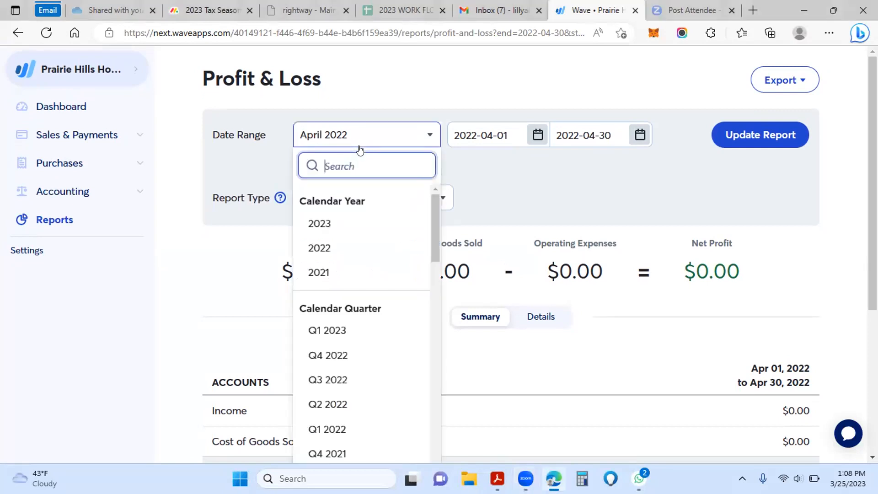
pyautogui.scroll(-5, 396, 328)
pyautogui.scroll(-8, 397, 328)
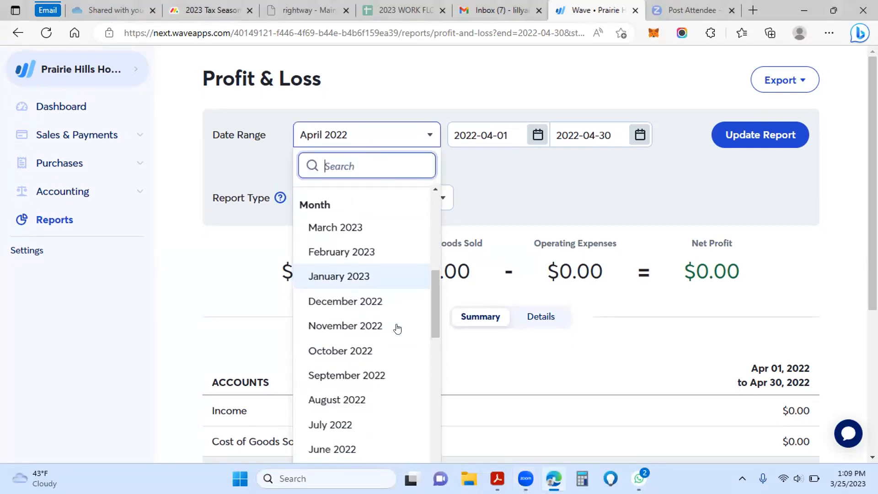
pyautogui.scroll(-6, 397, 328)
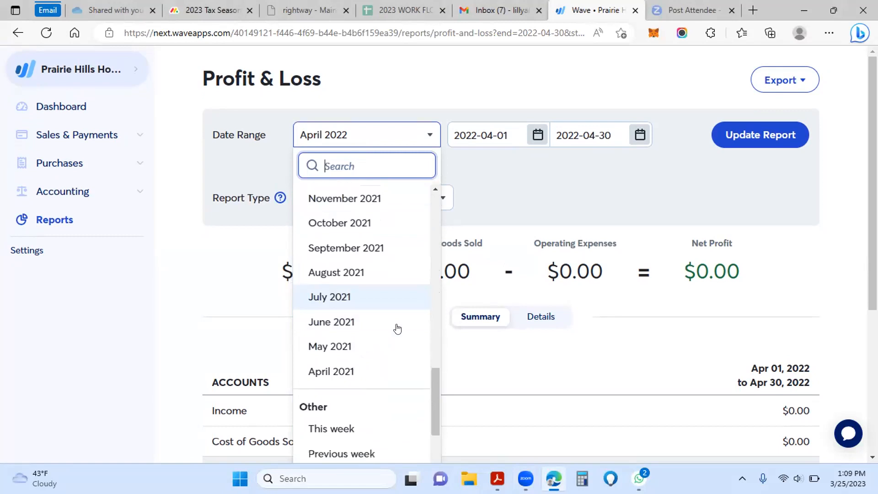
pyautogui.scroll(4, 397, 328)
pyautogui.scroll(2, 397, 329)
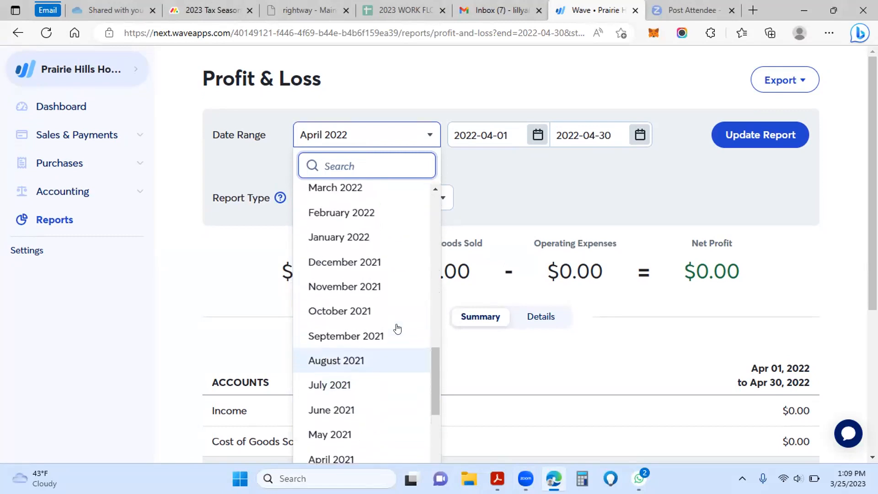
pyautogui.click(344, 215)
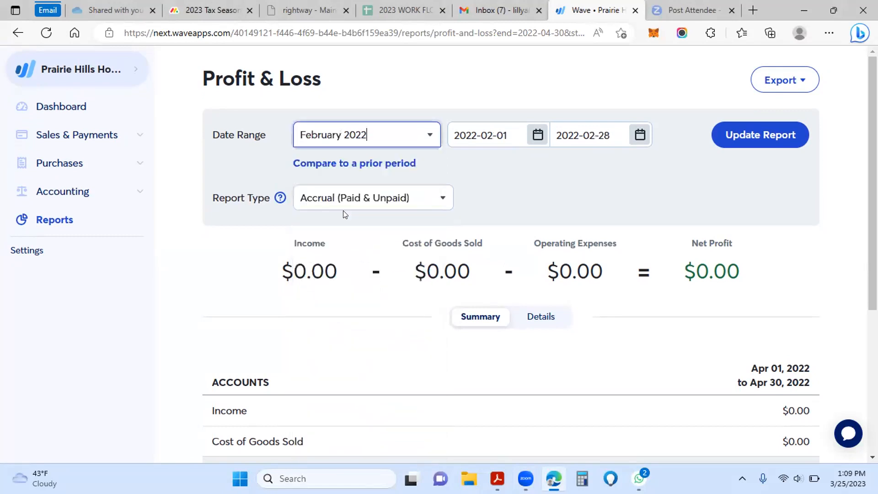
pyautogui.click(747, 135)
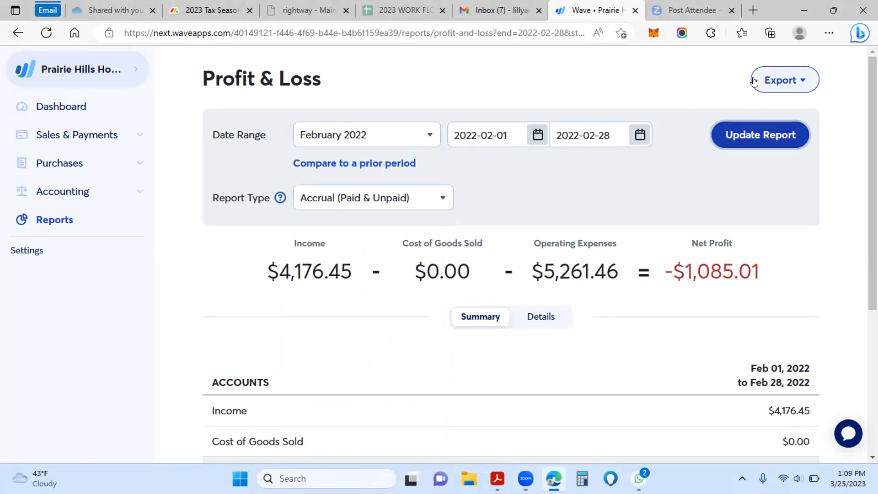
# - Export the February 2022 summary report as a PDF, open it for viewing, and return to the Wave report
pyautogui.click(755, 80)
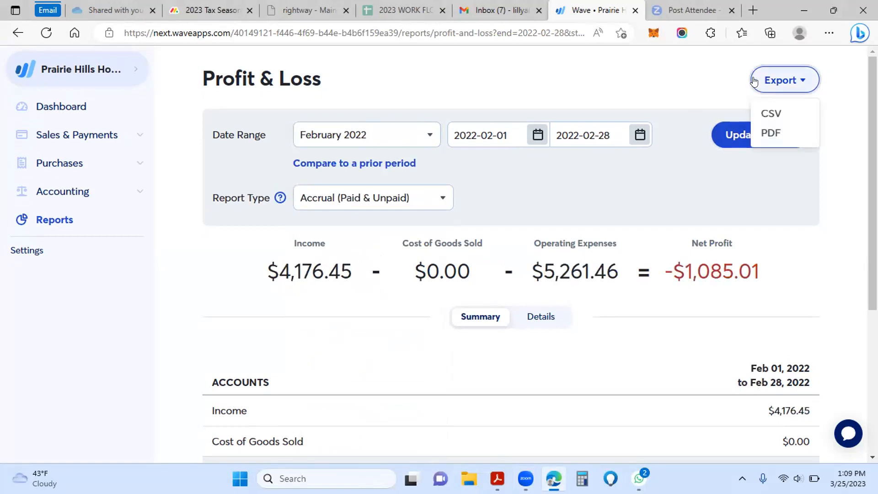
pyautogui.click(772, 140)
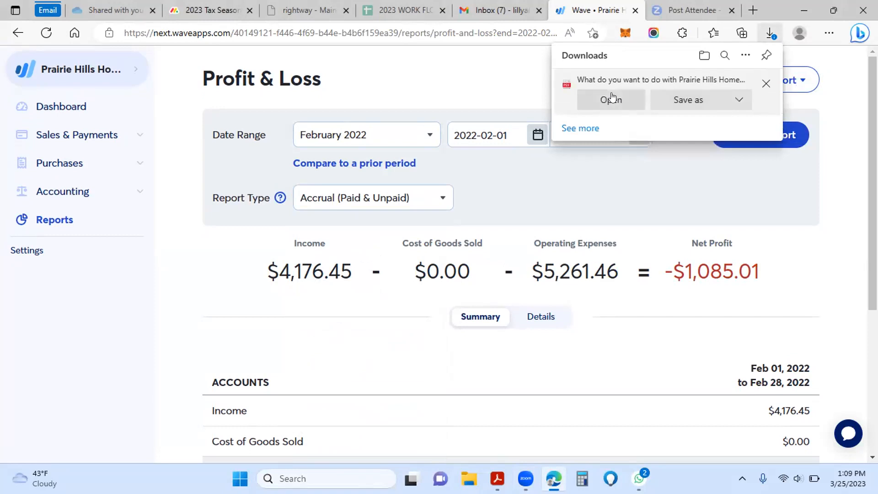
pyautogui.click(611, 99)
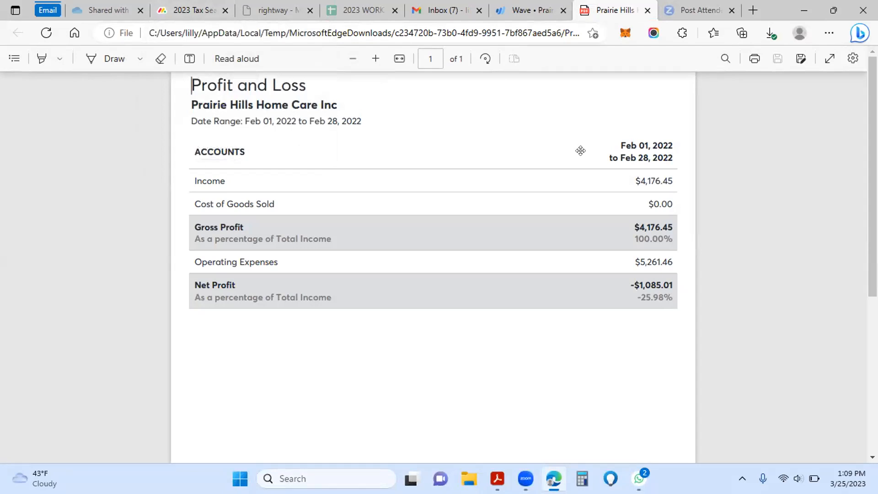
pyautogui.click(533, 10)
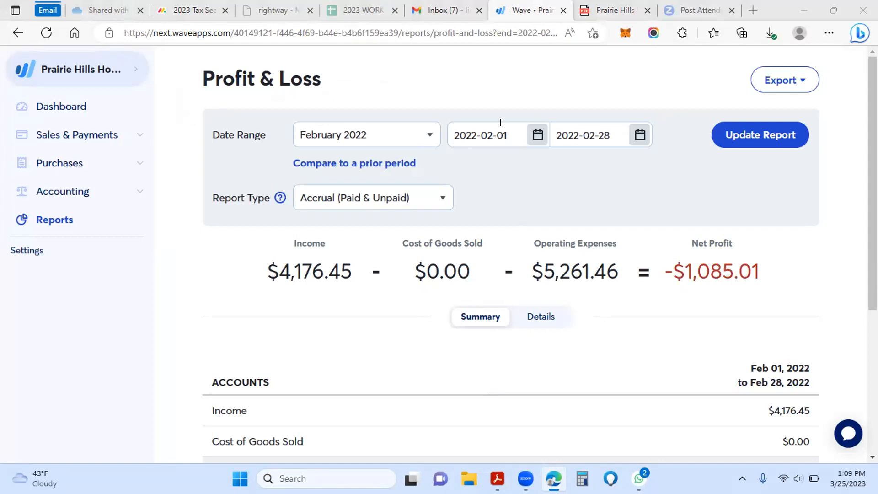
# - Show the details of the February 2022 report and review its income and operating expense accounts
pyautogui.click(532, 316)
pyautogui.scroll(-5, 530, 313)
pyautogui.scroll(-3, 529, 309)
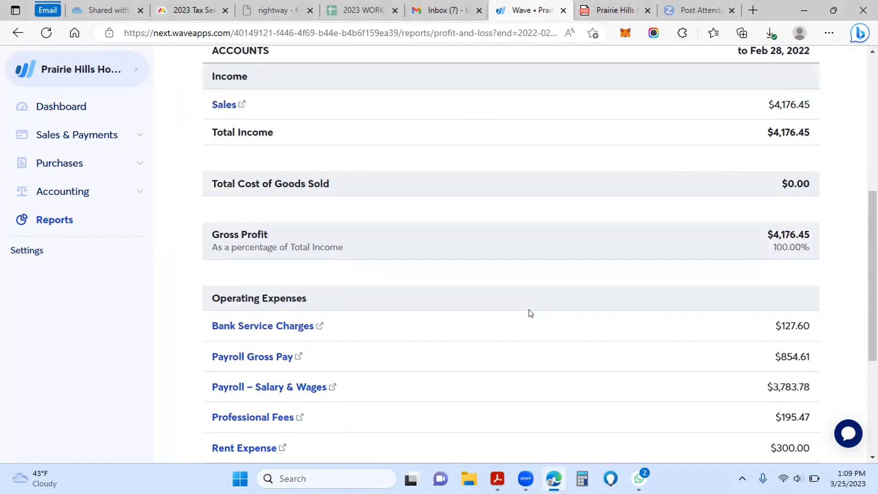
pyautogui.scroll(7, 528, 309)
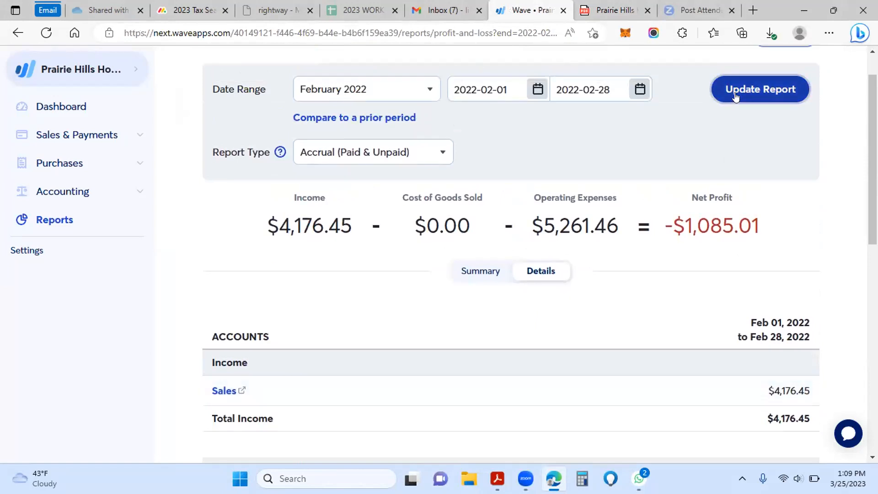
pyautogui.scroll(1, 714, 191)
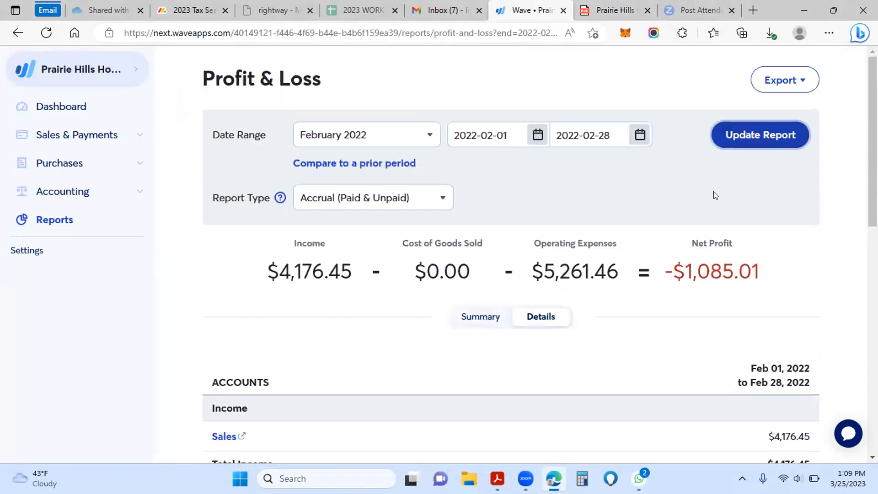
# - Export the detailed February 2022 report as a PDF and open it to check its expense breakdown and net profit
pyautogui.click(769, 79)
pyautogui.click(777, 135)
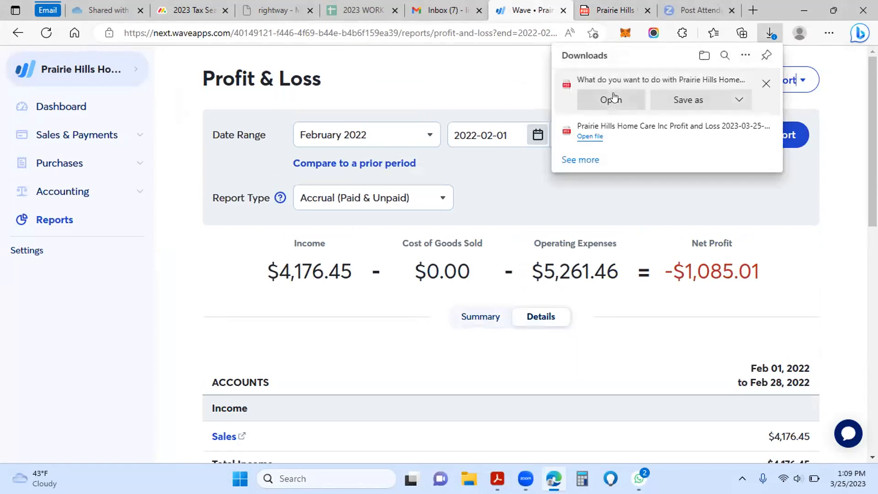
pyautogui.click(612, 100)
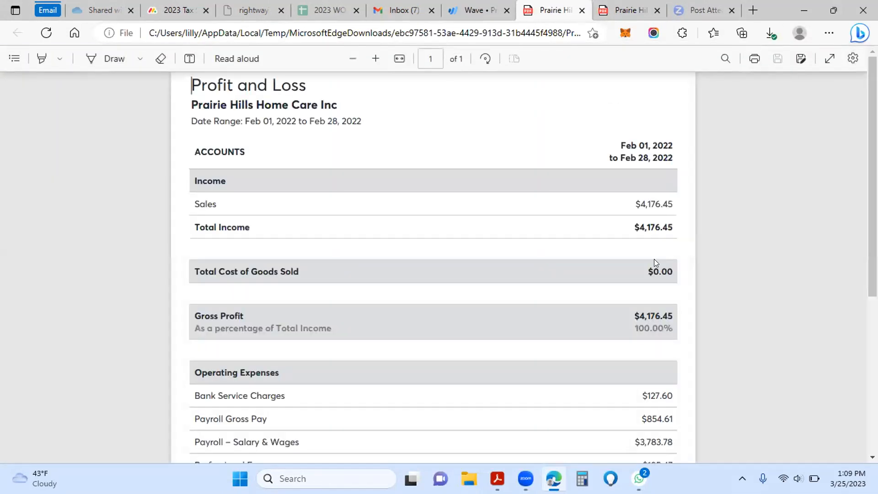
pyautogui.scroll(-5, 654, 259)
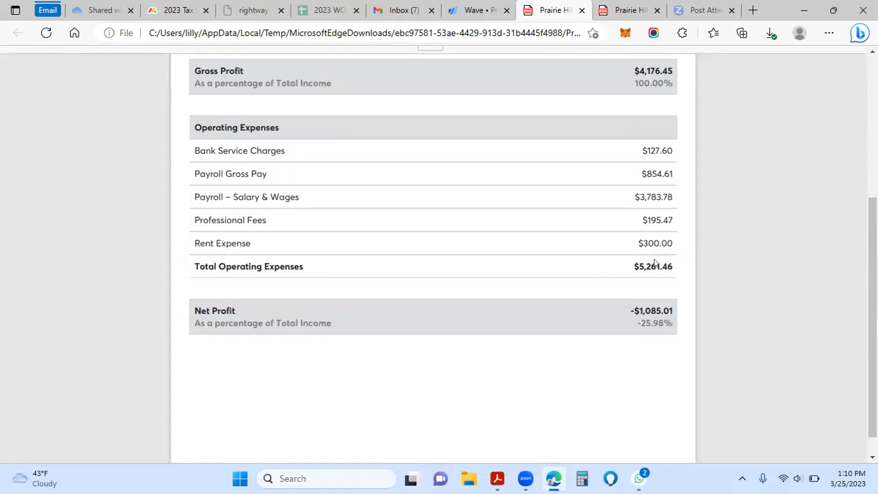
pyautogui.scroll(-1, 654, 265)
pyautogui.scroll(6, 656, 263)
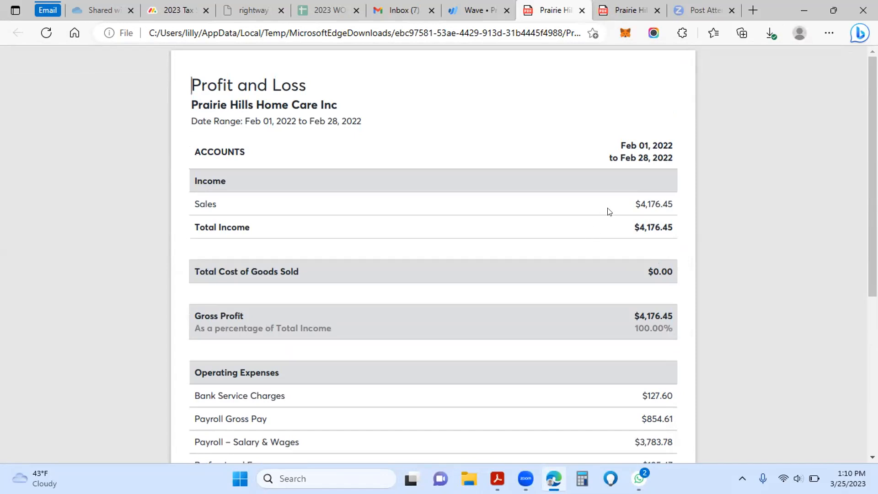
# - Show the exported February report in its folder and look through the Downloads folder
pyautogui.moveTo(783, 50)
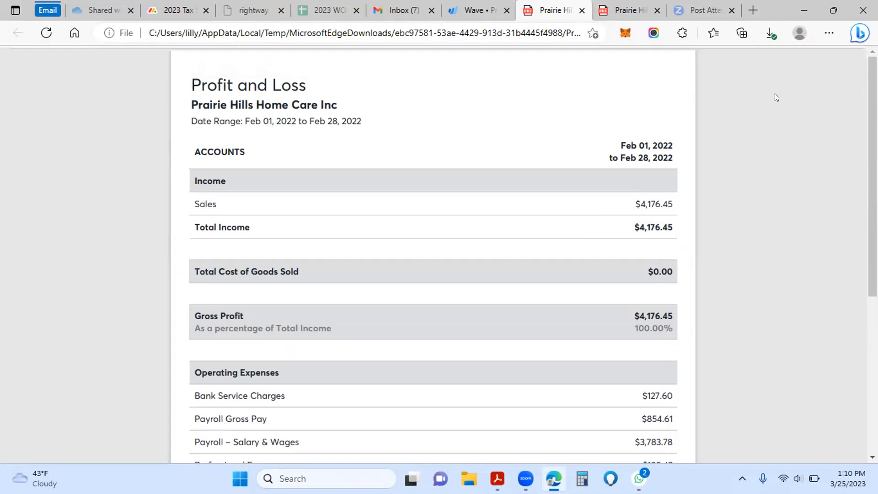
pyautogui.click(771, 30)
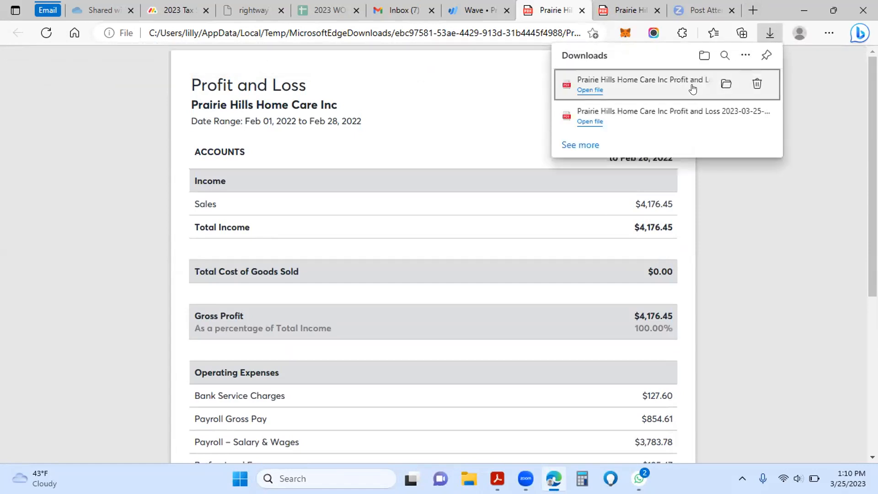
pyautogui.click(726, 83)
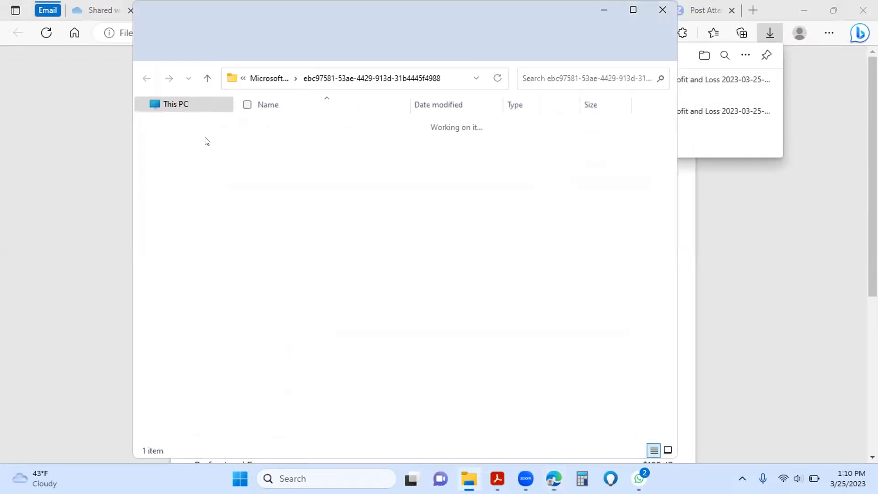
pyautogui.click(187, 182)
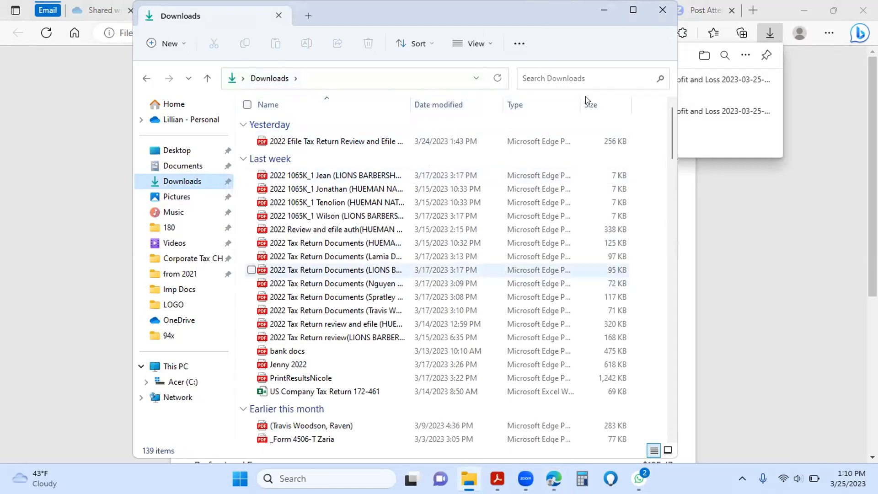
pyautogui.rightClick(726, 355)
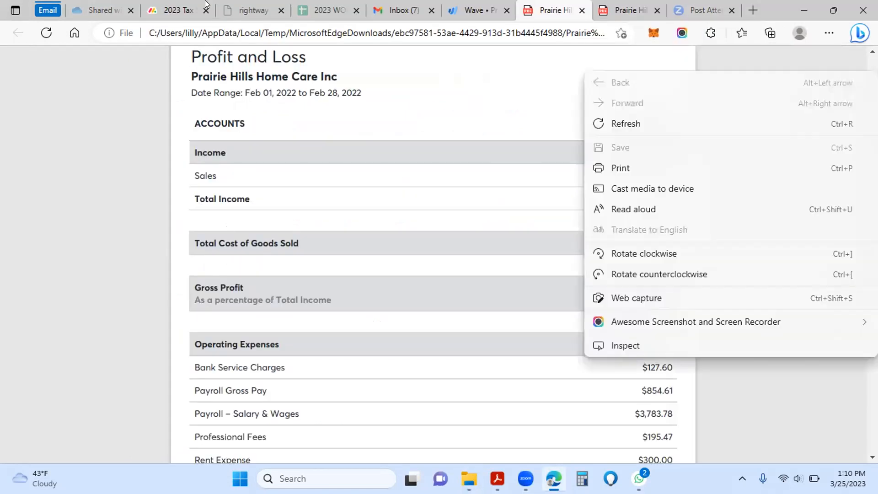
# - Switch to OneDrive and open the client's P & L folder inside the shared business folder's 2023 folder
pyautogui.click(99, 4)
pyautogui.click(98, 4)
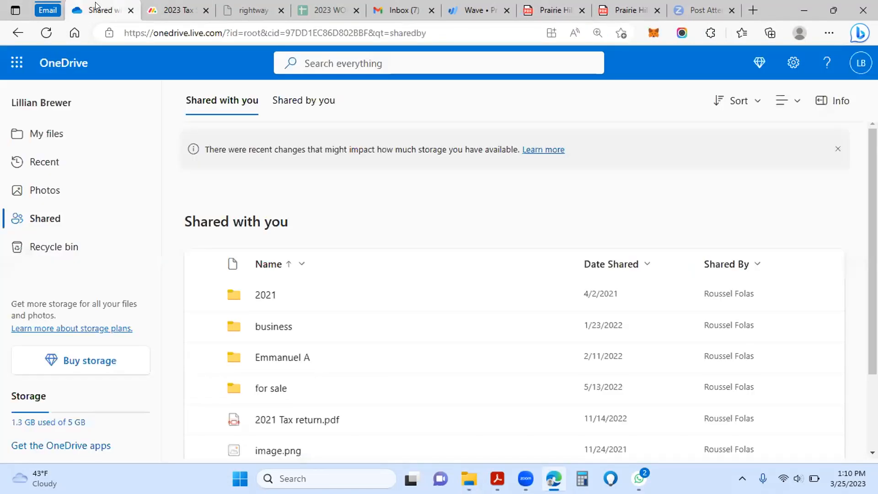
pyautogui.click(271, 326)
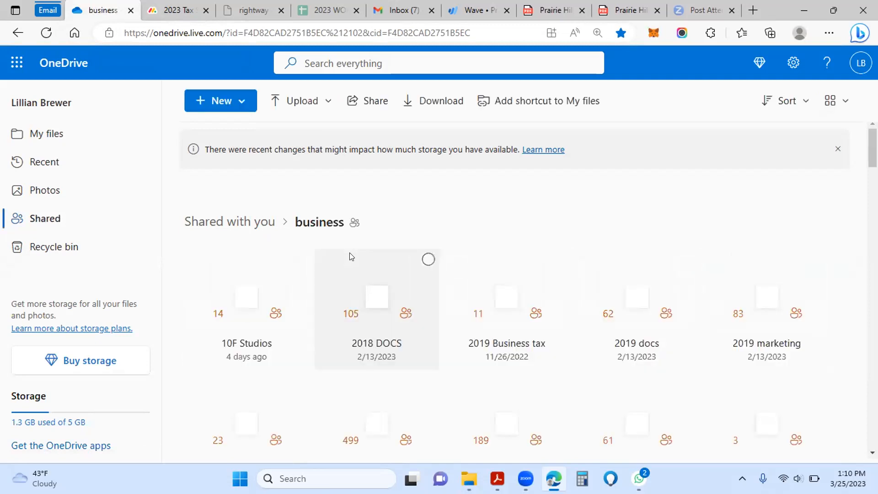
pyautogui.scroll(-3, 350, 256)
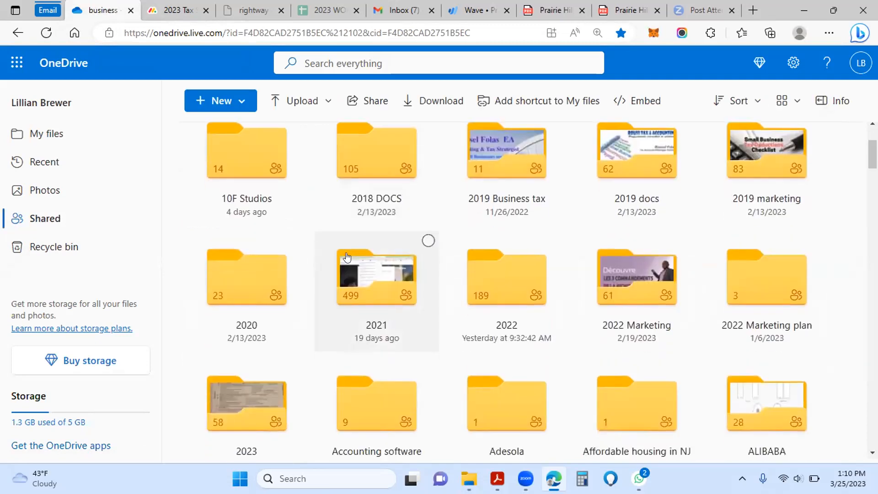
pyautogui.scroll(-1, 346, 256)
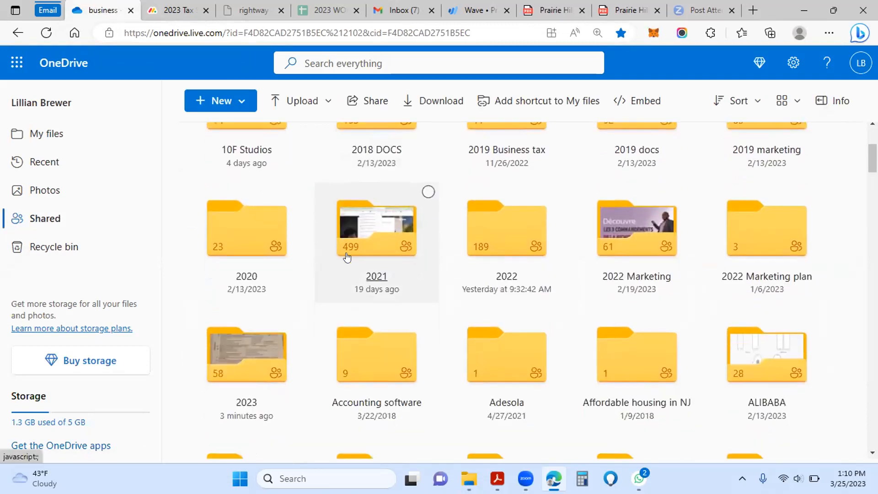
pyautogui.click(243, 404)
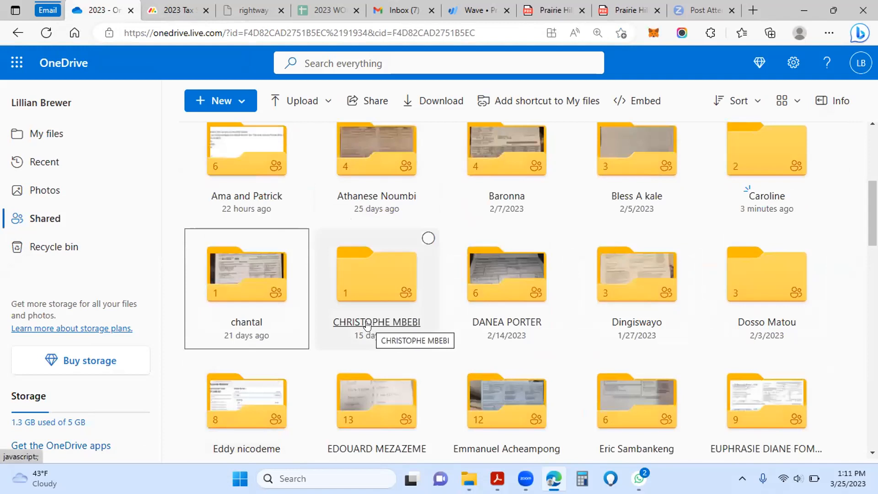
pyautogui.scroll(-1, 366, 326)
pyautogui.scroll(2, 367, 326)
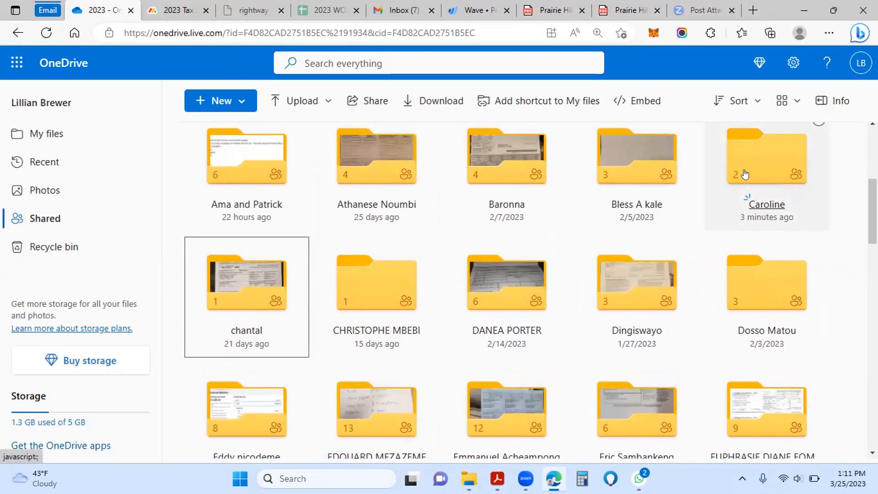
pyautogui.click(745, 172)
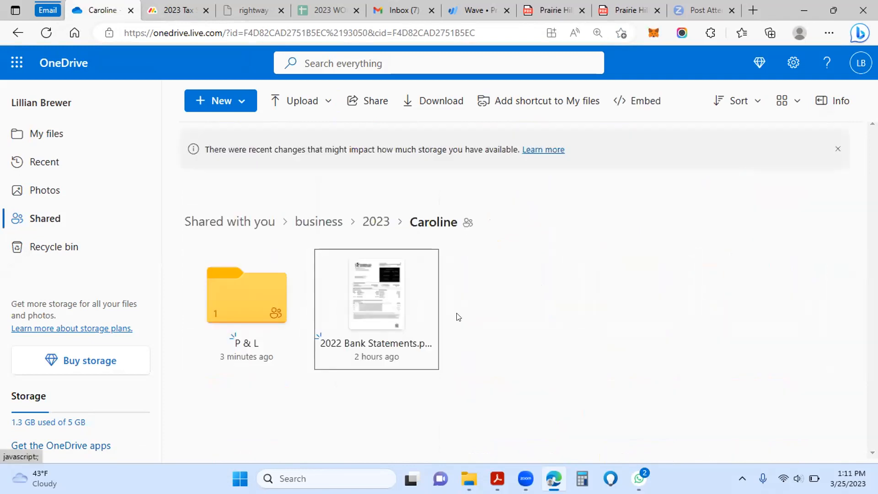
pyautogui.click(221, 322)
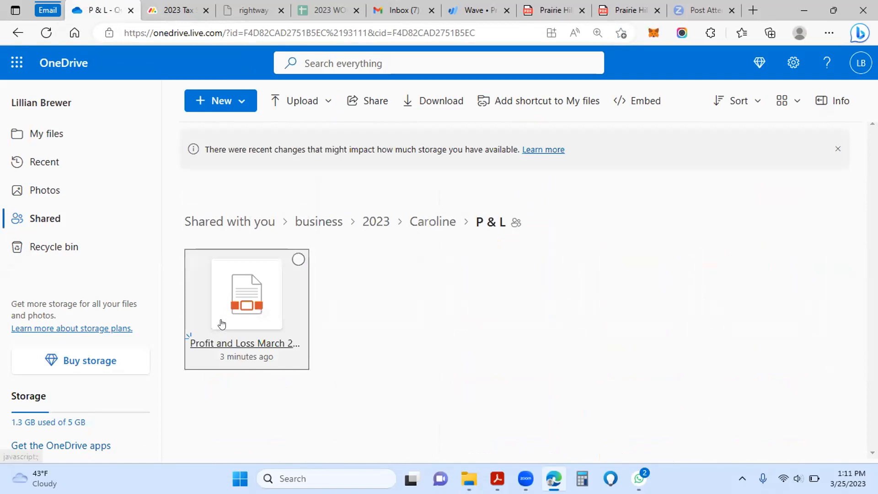
# - Show the most recently downloaded Prairie Hills Profit and Loss PDF in its local folder
pyautogui.click(827, 31)
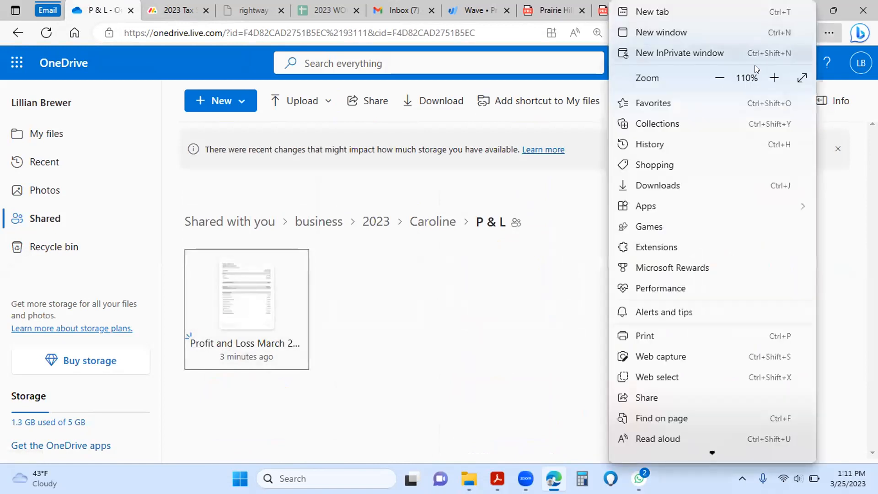
pyautogui.click(664, 189)
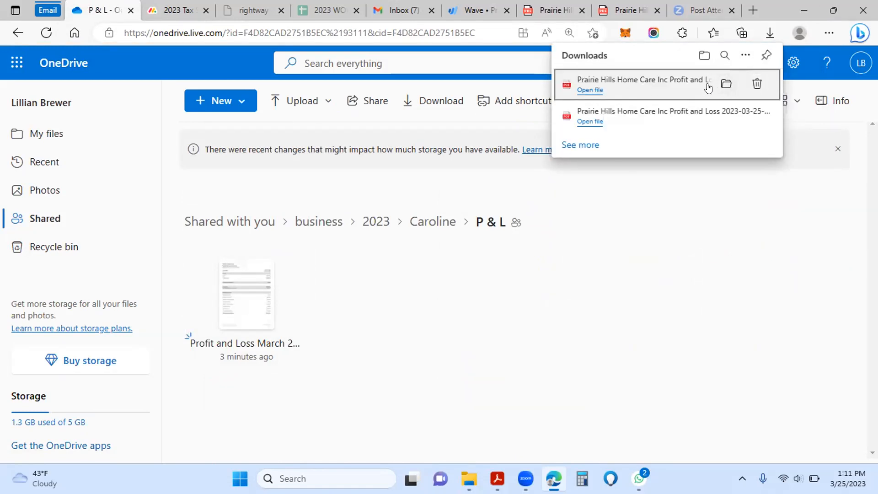
pyautogui.click(717, 87)
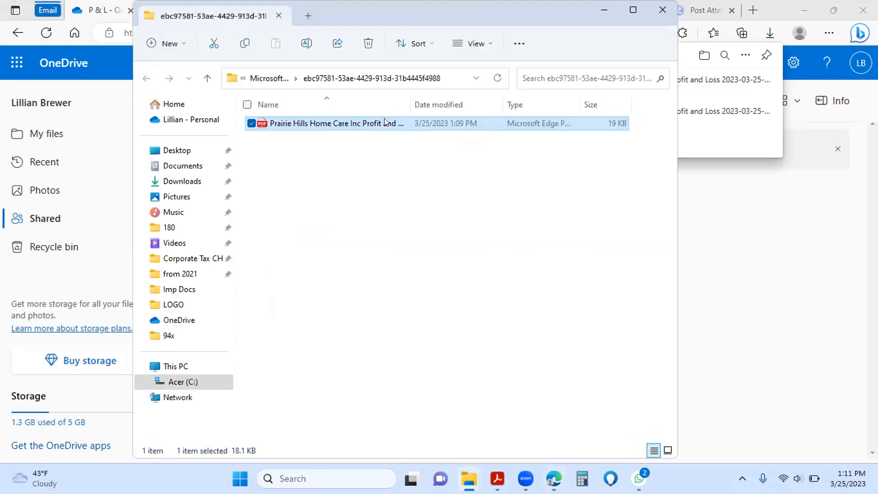
# - Rename the downloaded PDF as "Prairie Hills Home Care Inc Profit and Loss Feburary 2022"
pyautogui.rightClick(331, 123)
pyautogui.rightClick(331, 124)
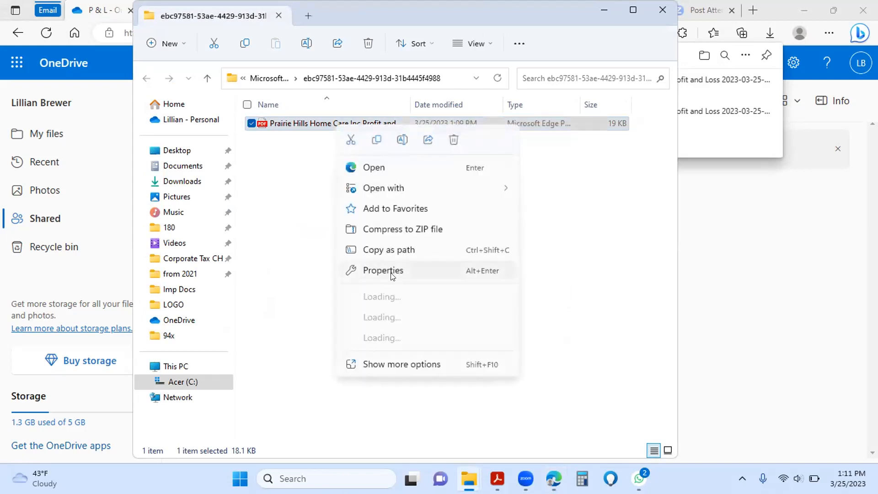
pyautogui.click(399, 364)
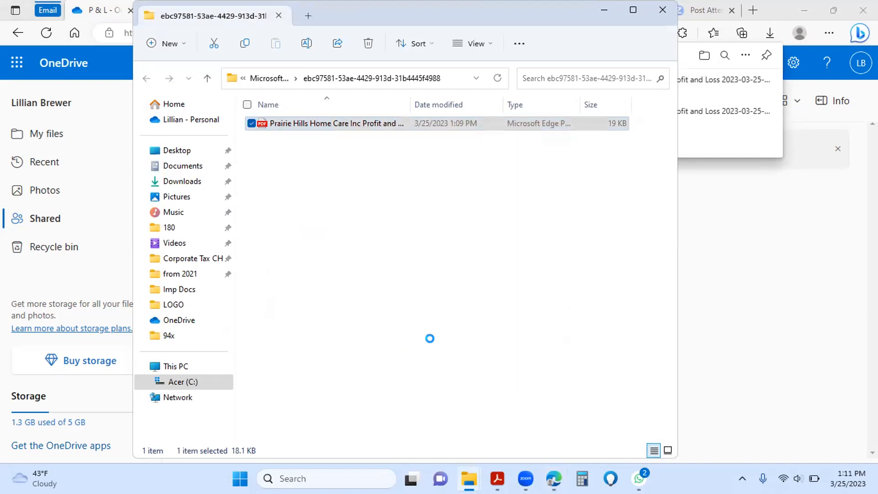
pyautogui.click(448, 339)
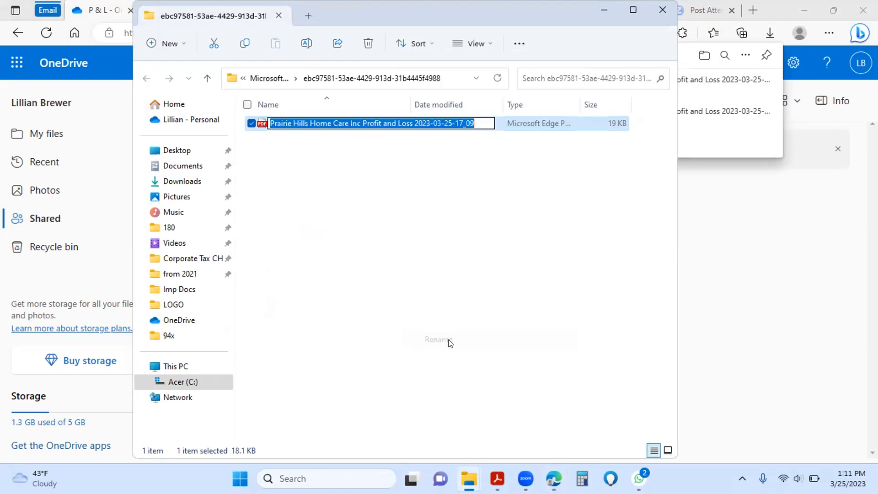
pyautogui.moveTo(399, 123); pyautogui.dragTo(480, 121)
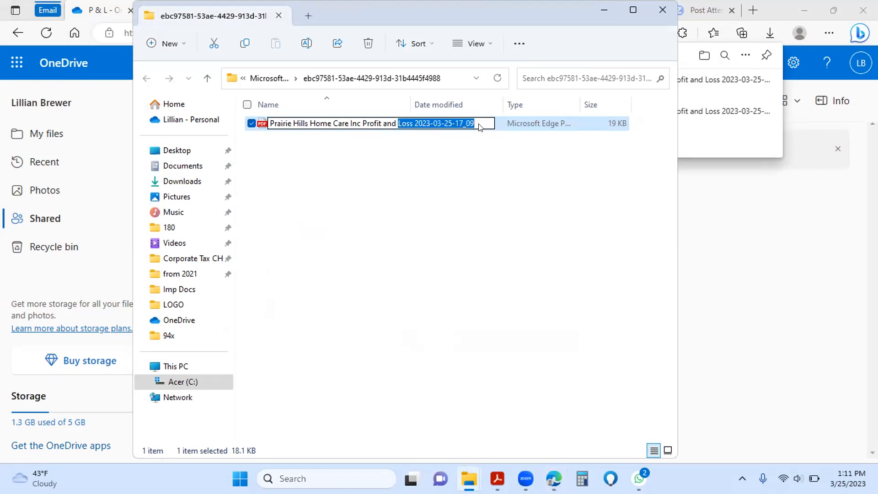
pyautogui.press('BackSpace')
pyautogui.press('BackSpace')
pyautogui.press('BackSpace')
pyautogui.press('BackSpace')
pyautogui.press('BackSpace')
pyautogui.press('BackSpace')
pyautogui.press('BackSpace')
pyautogui.press('BackSpace')
pyautogui.press('BackSpace')
pyautogui.press('BackSpace')
pyautogui.press('BackSpace')
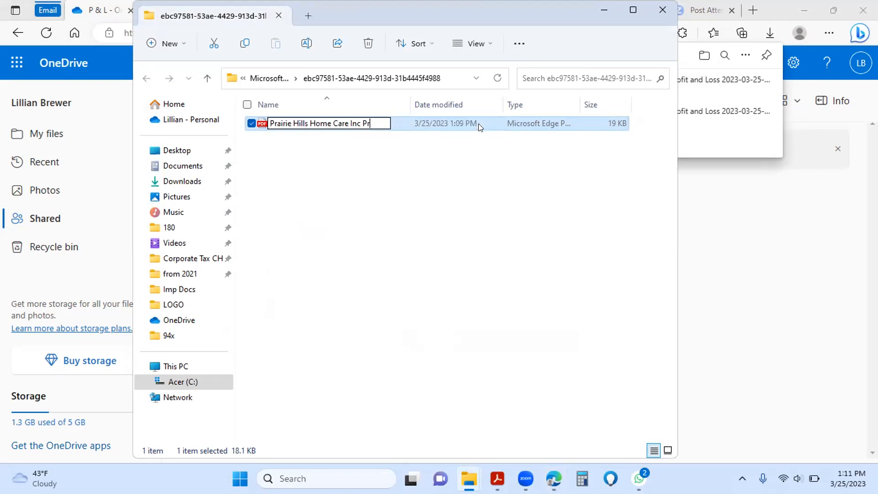
pyautogui.write('and L')
pyautogui.press('BackSpace')
pyautogui.press('BackSpace')
pyautogui.press('BackSpace')
pyautogui.press('BackSpace')
pyautogui.press('BackSpace')
pyautogui.write('&')
pyautogui.press('BackSpace')
pyautogui.write('rofit anf')
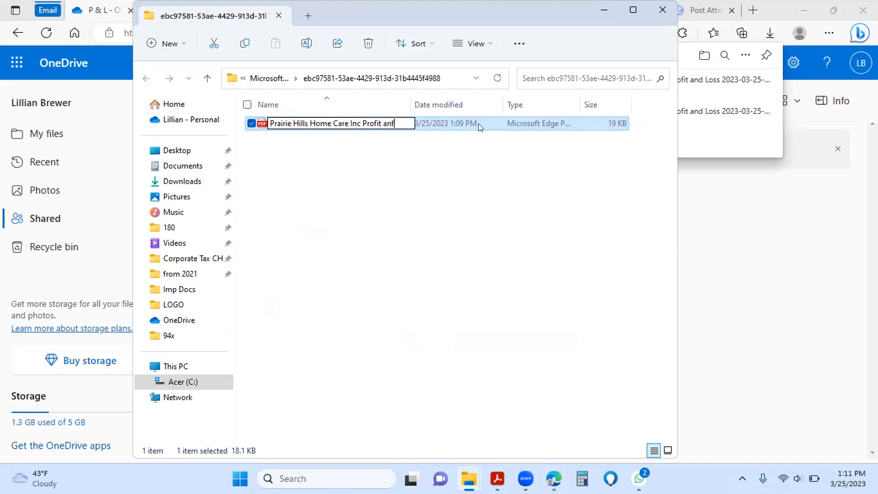
pyautogui.press('BackSpace')
pyautogui.press('BackSpace')
pyautogui.write('d Loss F')
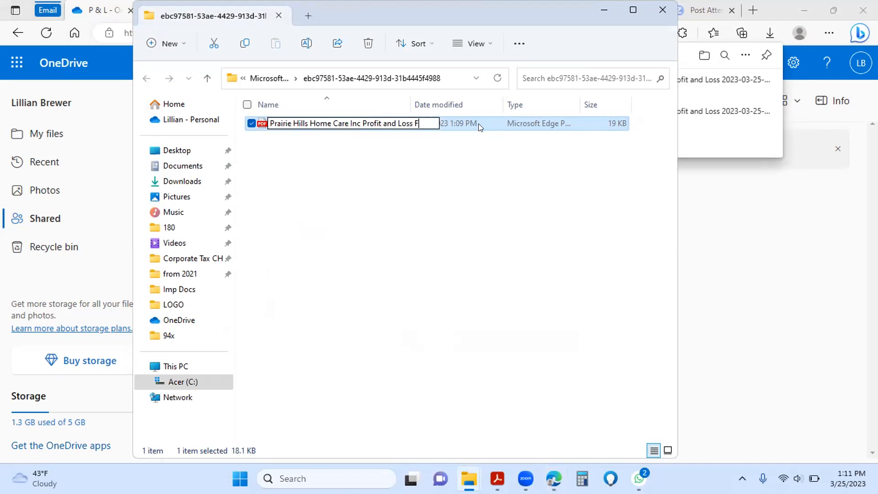
pyautogui.write('eburary 2022')
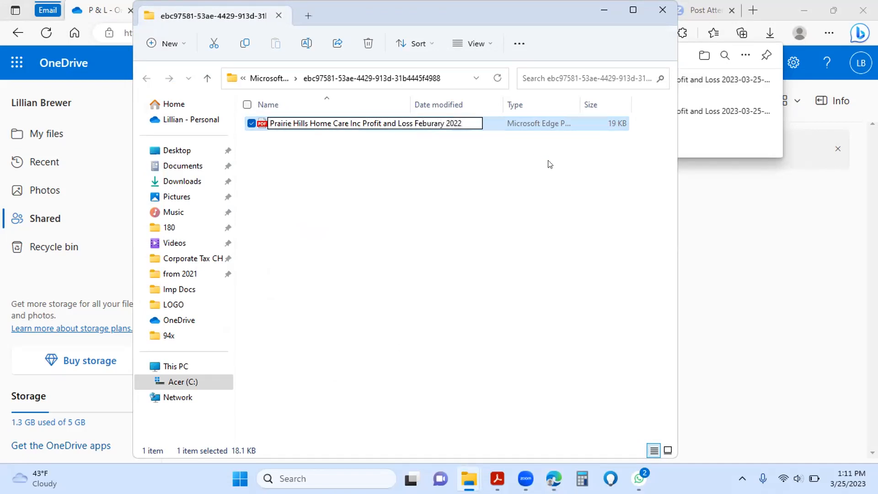
pyautogui.press('Return')
pyautogui.click(566, 193)
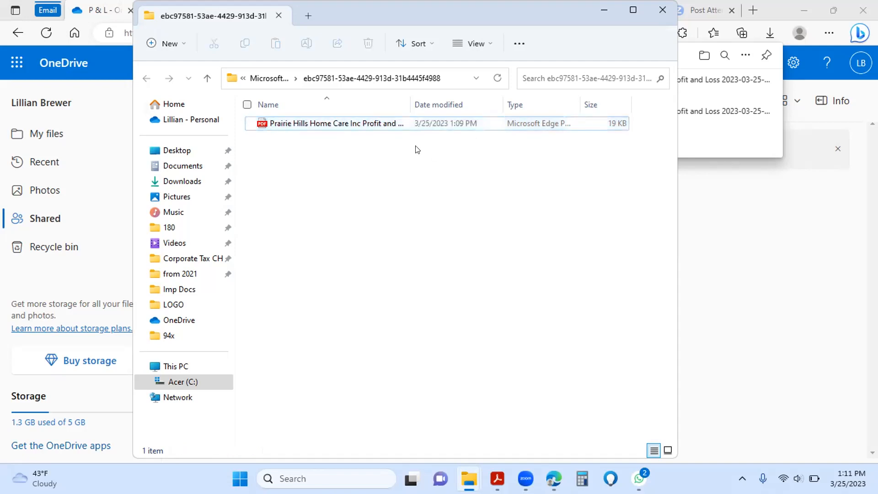
# - Remove the company name from the PDF's file name, leaving "Profit and Loss Feburary 2022"
pyautogui.rightClick(333, 128)
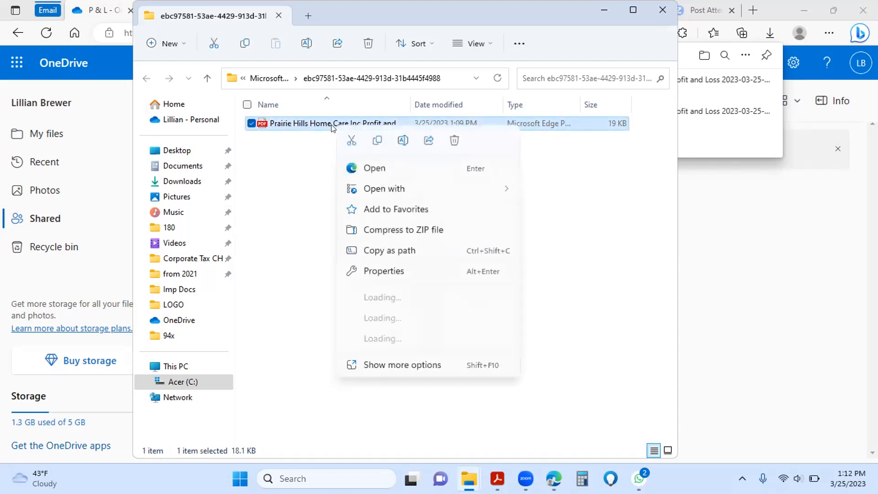
pyautogui.click(386, 365)
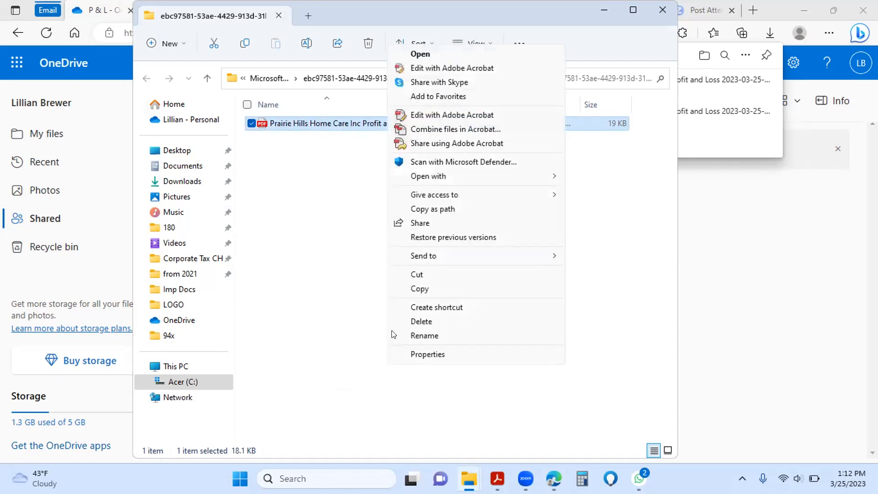
pyautogui.click(424, 335)
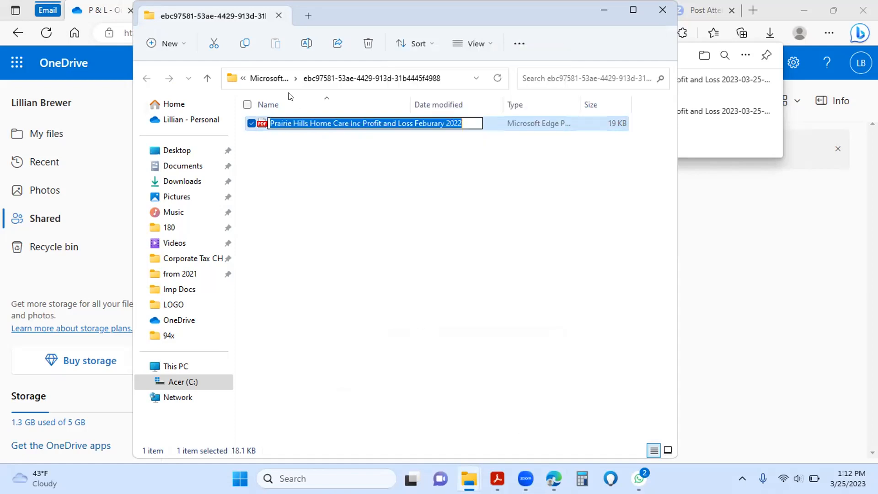
pyautogui.click(340, 123)
pyautogui.moveTo(361, 123); pyautogui.dragTo(250, 129)
pyautogui.press('BackSpace')
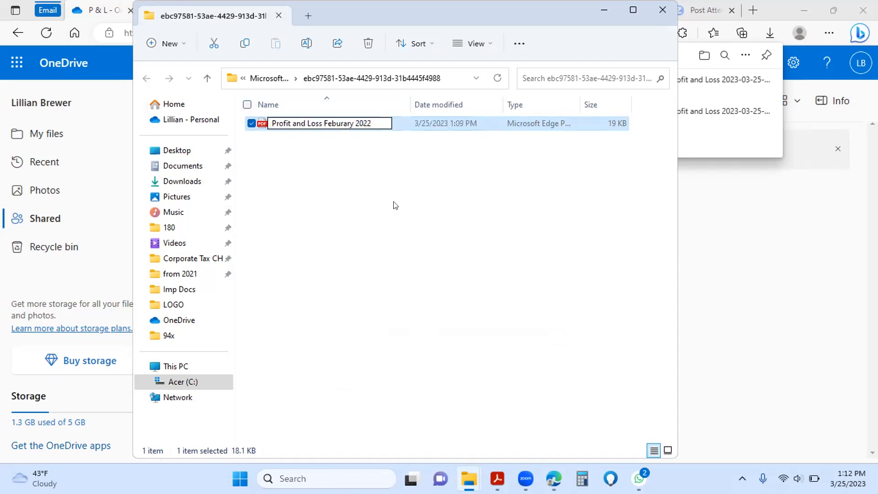
pyautogui.click(394, 205)
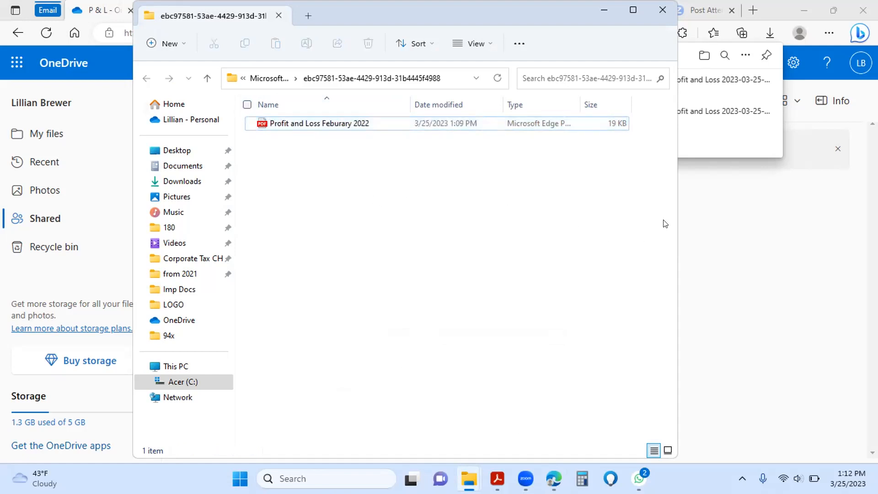
# - Move the renamed PDF to the Downloads folder and upload it to the client's P & L folder in OneDrive
pyautogui.moveTo(314, 127); pyautogui.dragTo(184, 182)
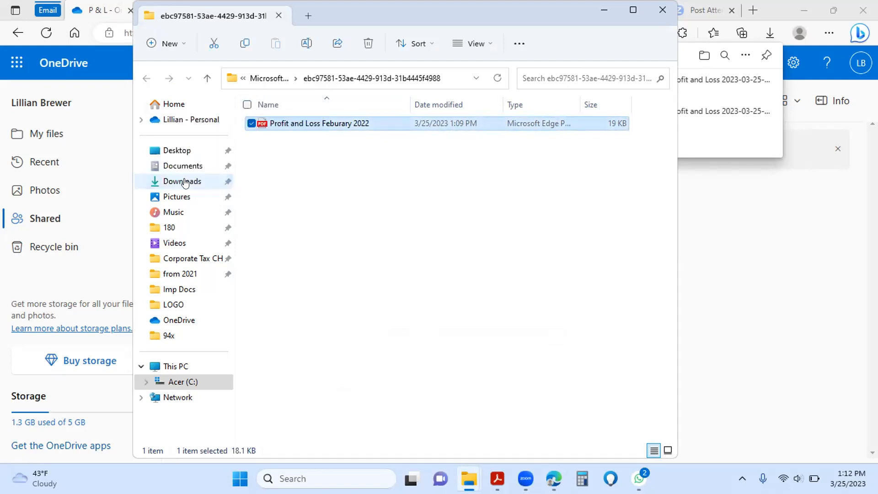
pyautogui.click(756, 220)
pyautogui.click(276, 103)
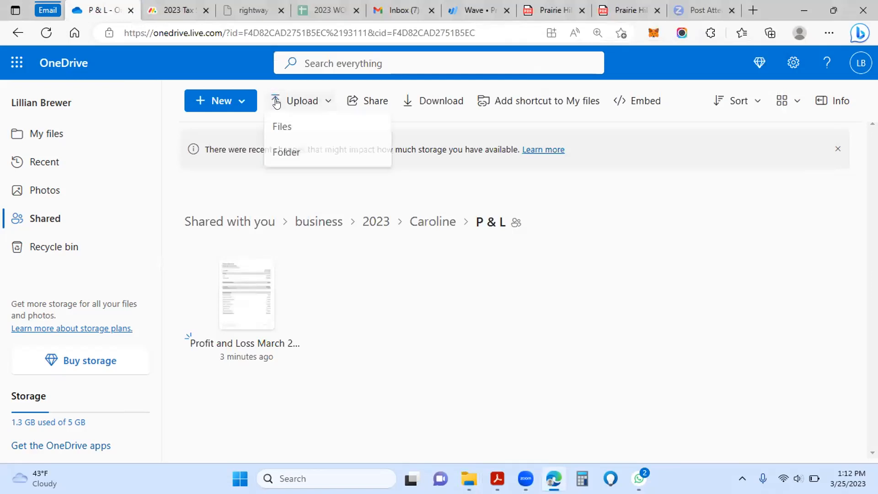
pyautogui.click(286, 129)
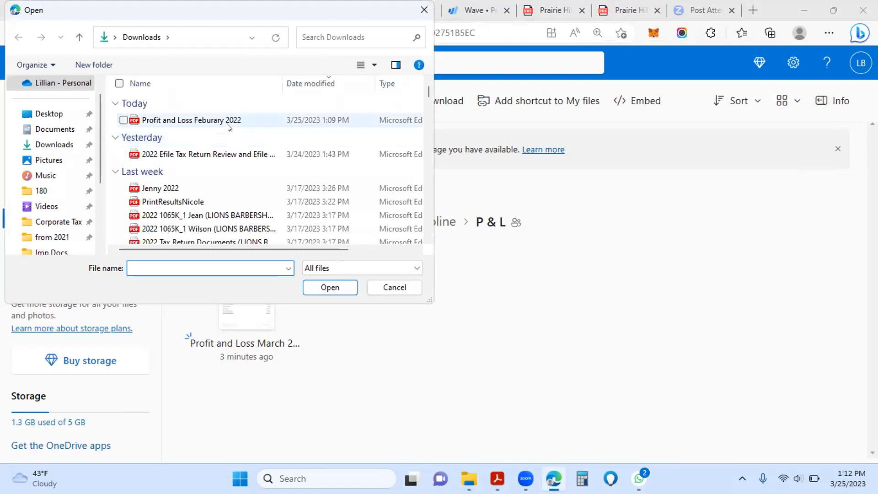
pyautogui.click(222, 120)
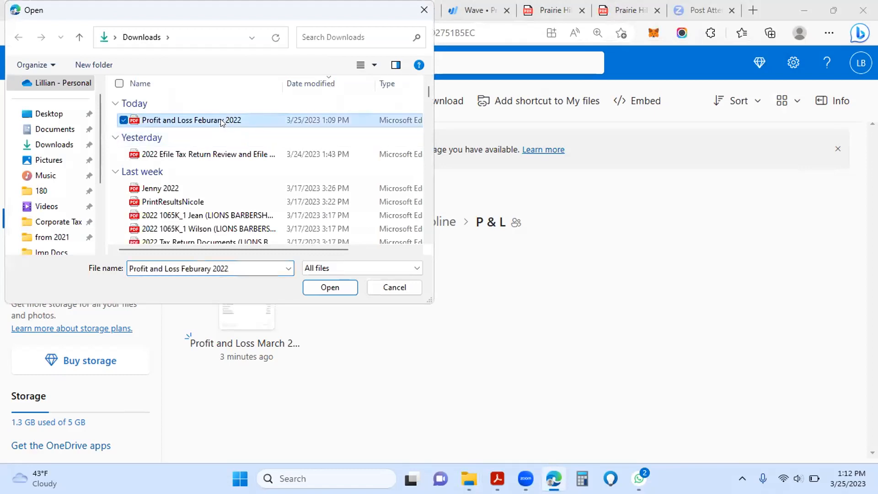
pyautogui.click(324, 288)
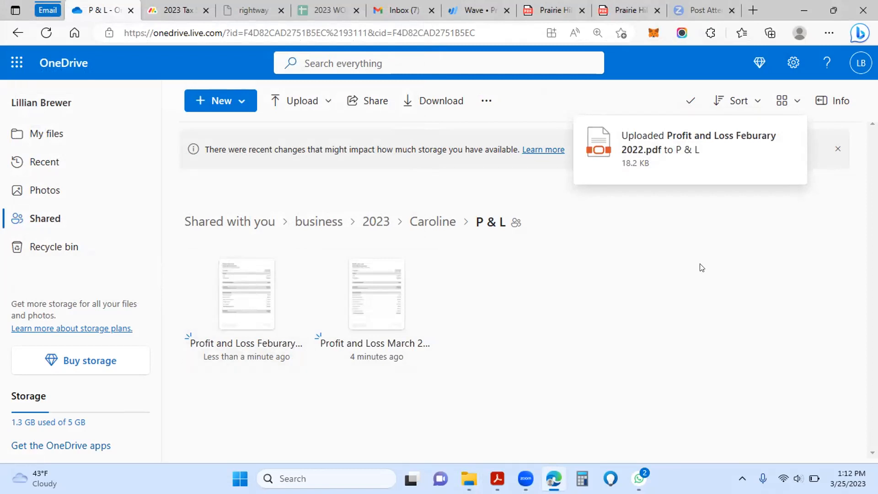
# - Open the uploaded "Profit and Loss Feburary 2022" PDF in OneDrive to check its contents
pyautogui.press('super+e')
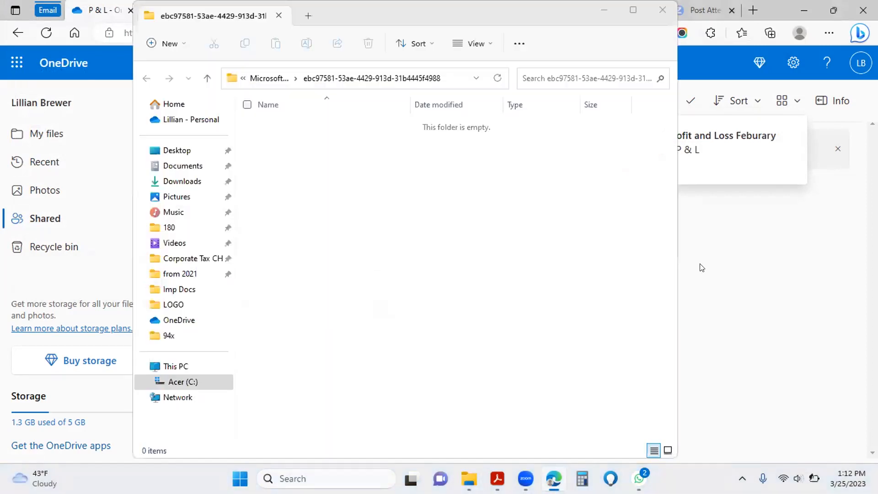
pyautogui.click(703, 268)
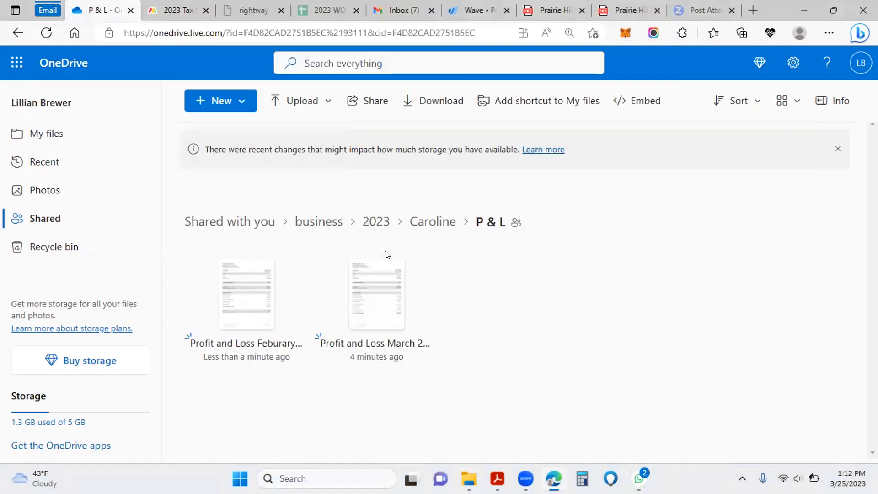
pyautogui.click(222, 286)
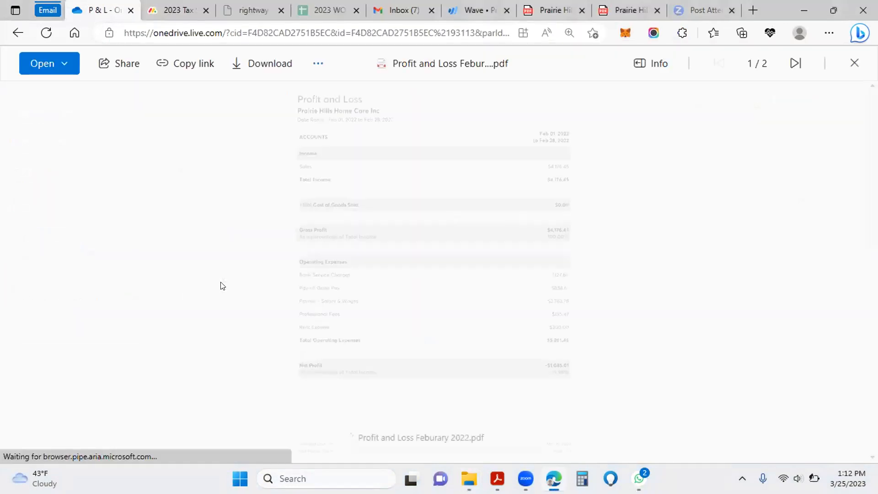
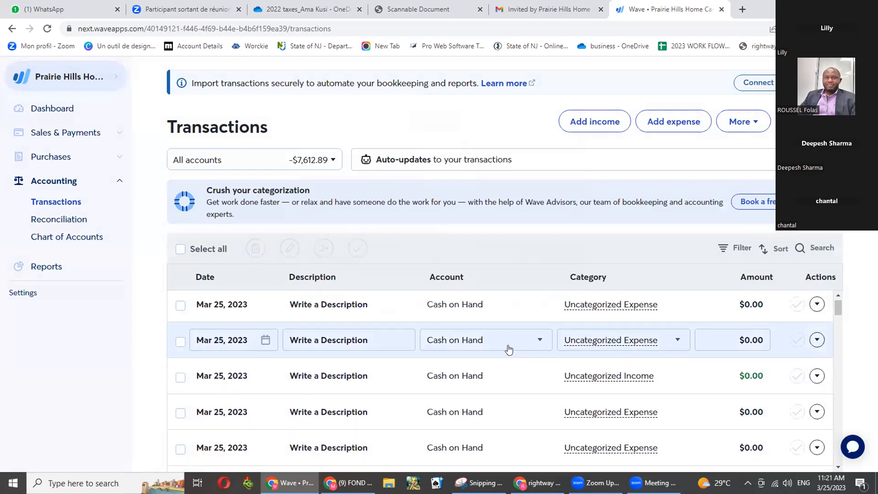
# - Look through the all-accounts transaction list down to the March 2022 entries
pyautogui.scroll(-1, 511, 349)
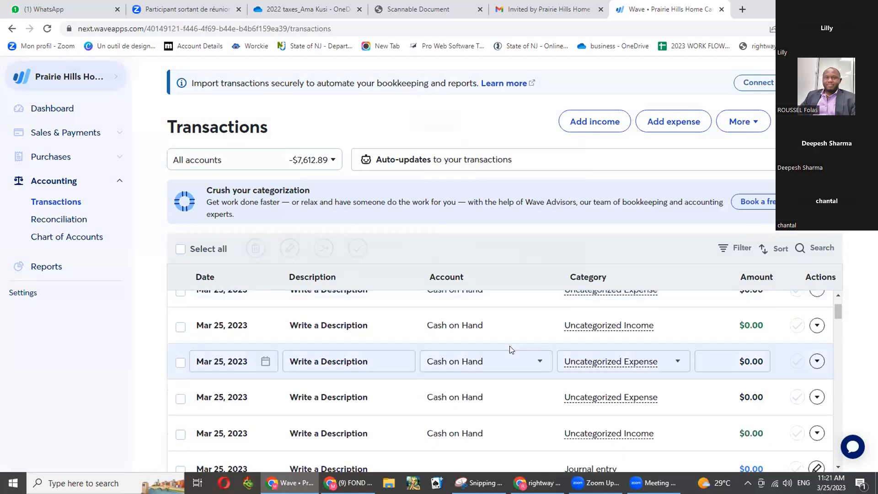
pyautogui.scroll(-3, 511, 350)
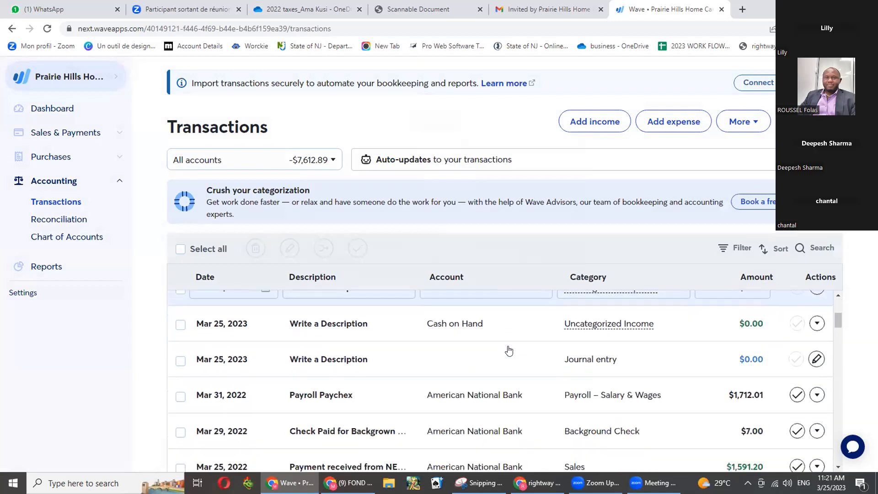
pyautogui.click(510, 350)
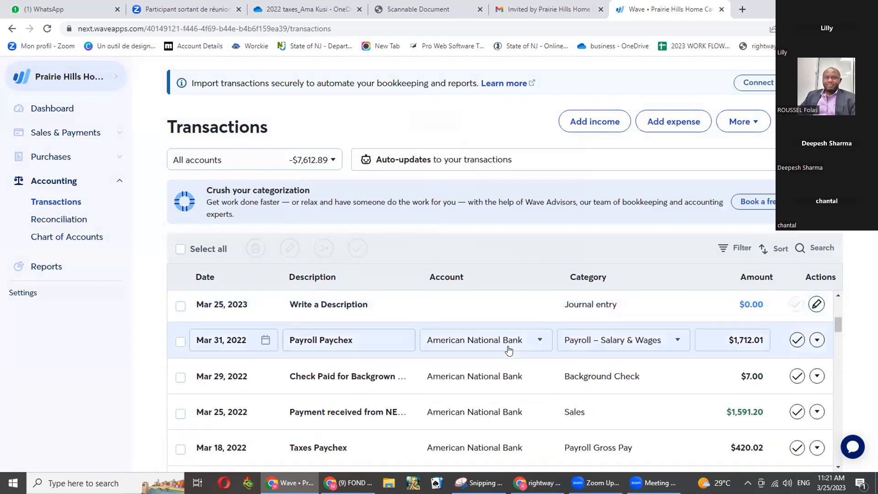
pyautogui.scroll(-1, 509, 350)
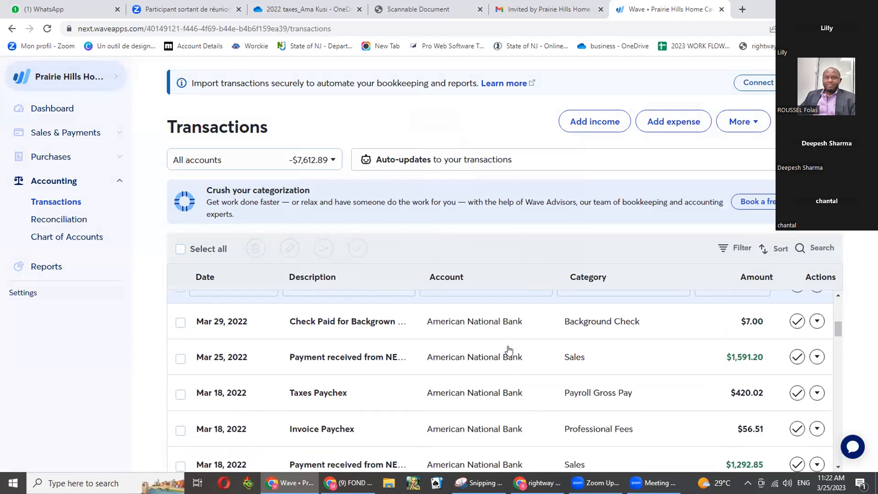
pyautogui.scroll(10, 509, 351)
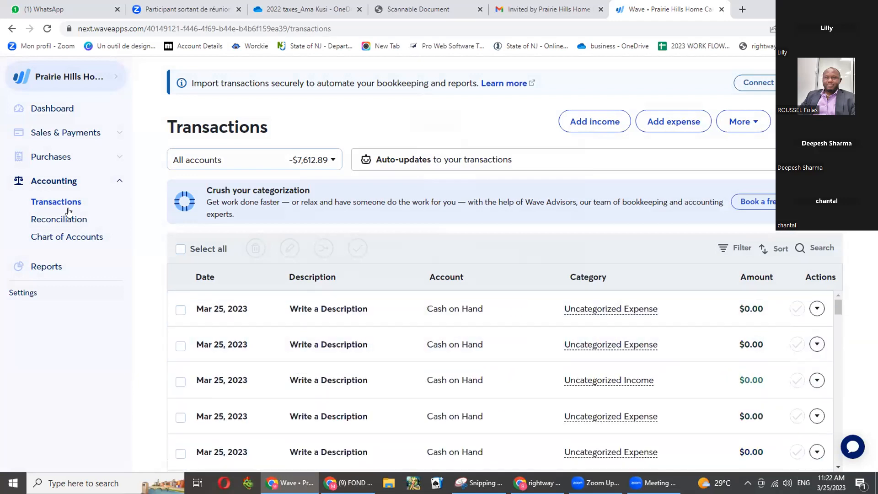
pyautogui.doubleClick(119, 181)
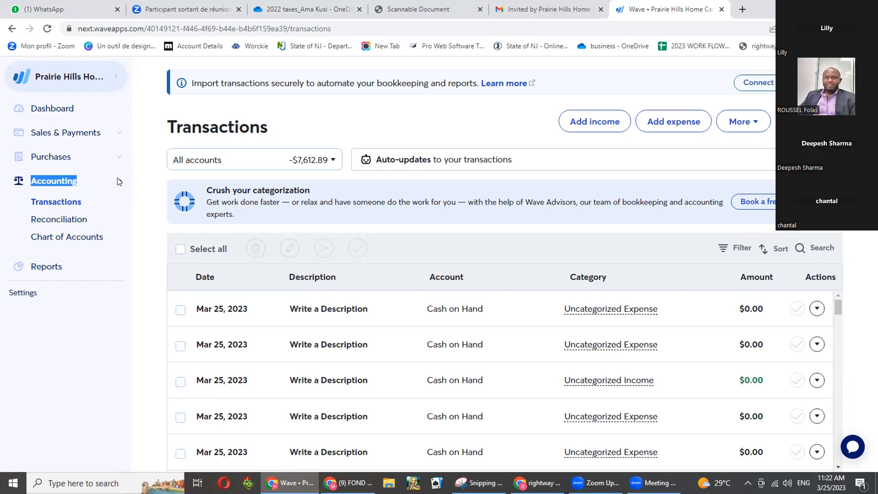
# - Open the Profit & Loss (Income Statement) report from the financial statements
pyautogui.click(57, 268)
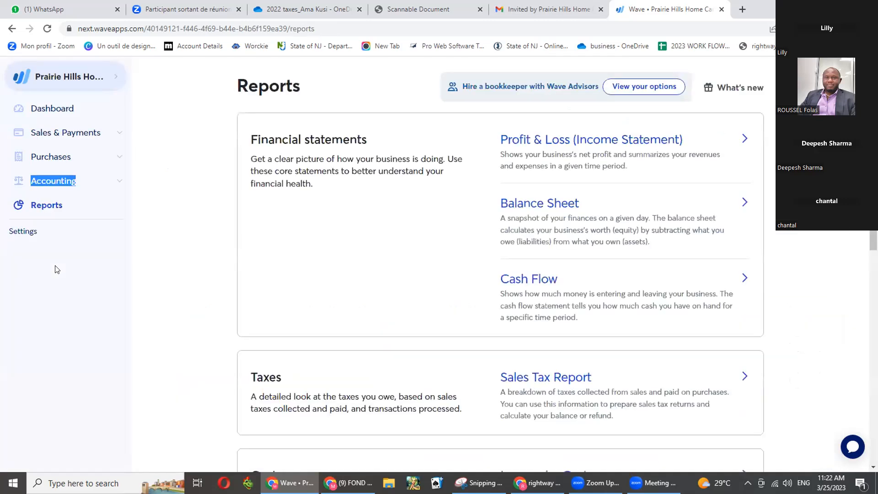
pyautogui.click(530, 142)
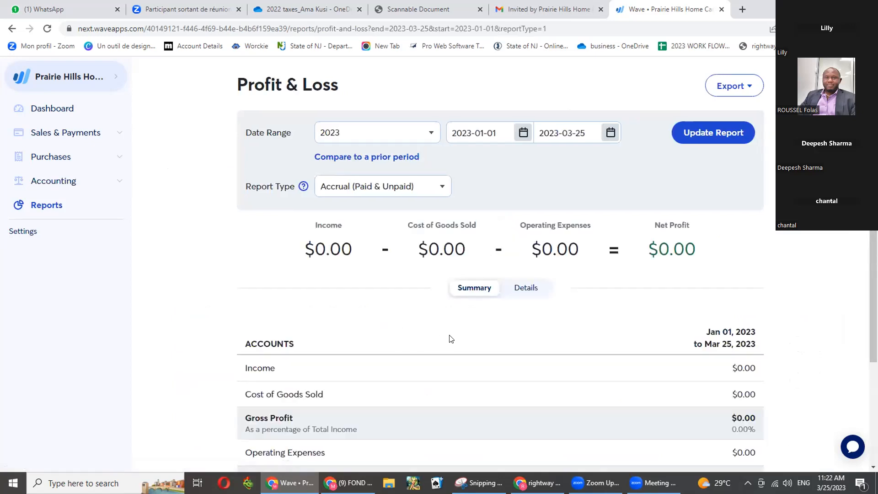
pyautogui.scroll(-1, 451, 339)
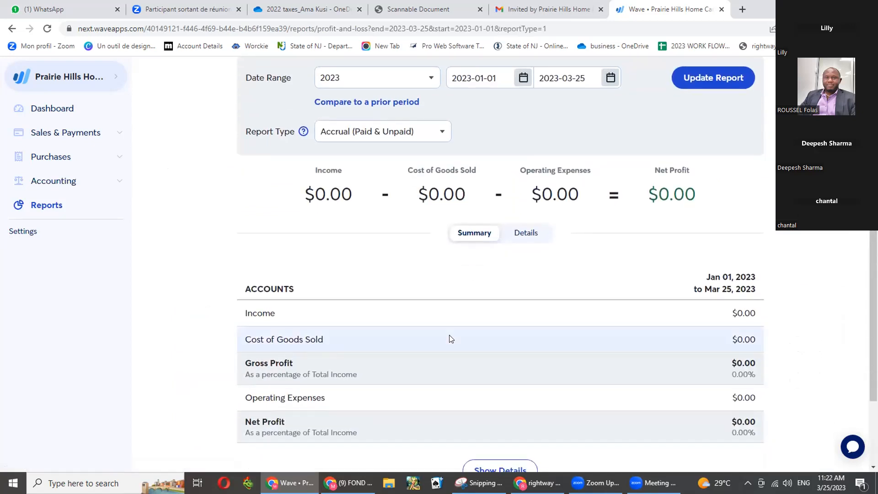
pyautogui.scroll(-1, 451, 339)
pyautogui.scroll(2, 451, 338)
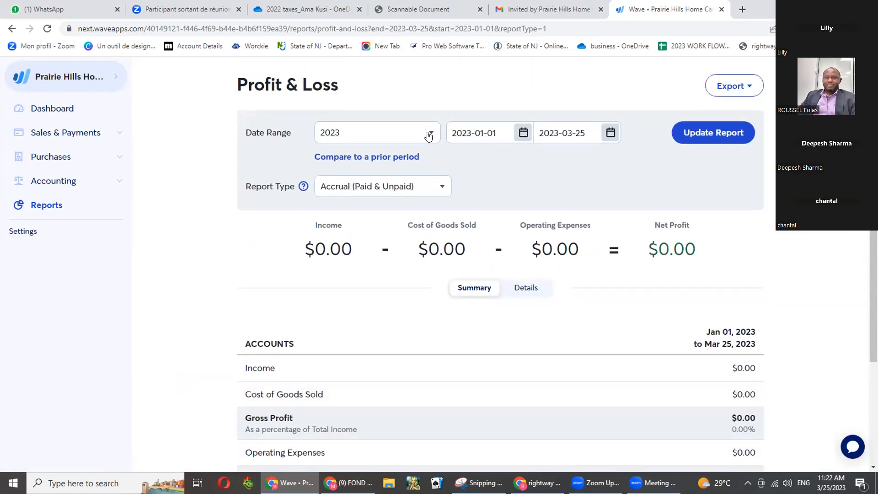
# - Set the Profit & Loss report's date range to March 2022
pyautogui.click(429, 133)
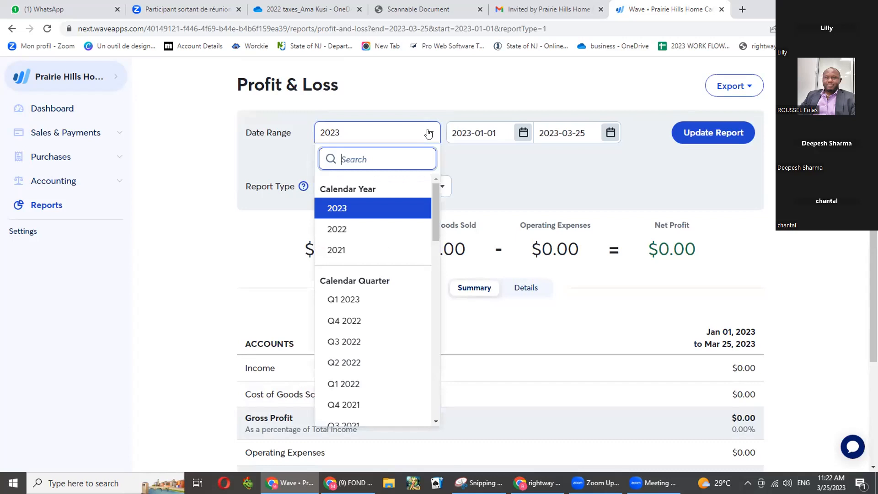
pyautogui.click(429, 133)
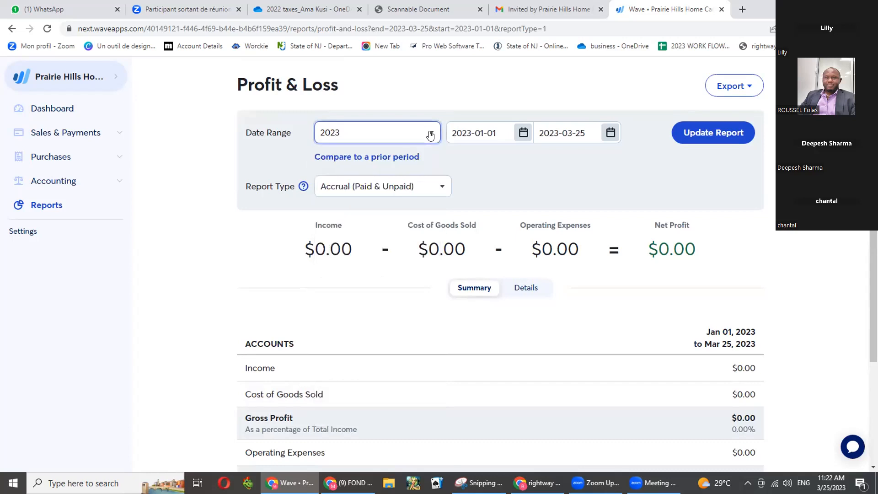
pyautogui.click(431, 133)
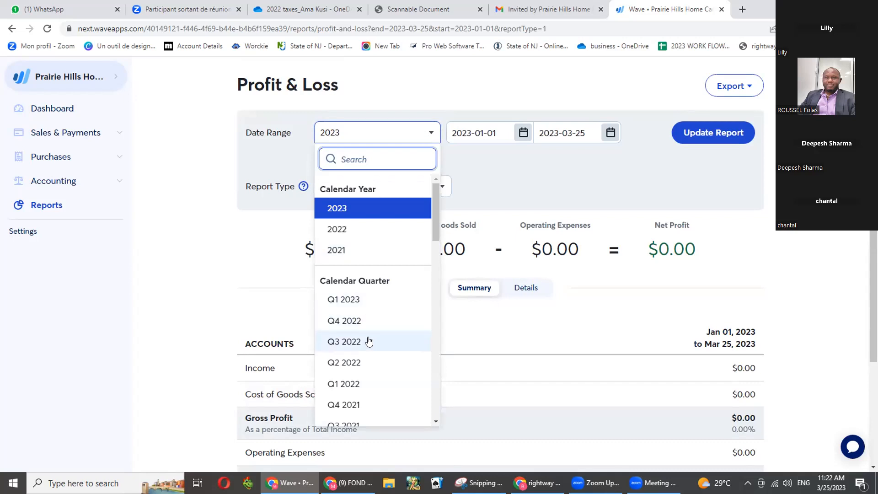
pyautogui.scroll(-3, 367, 339)
pyautogui.scroll(-1, 368, 342)
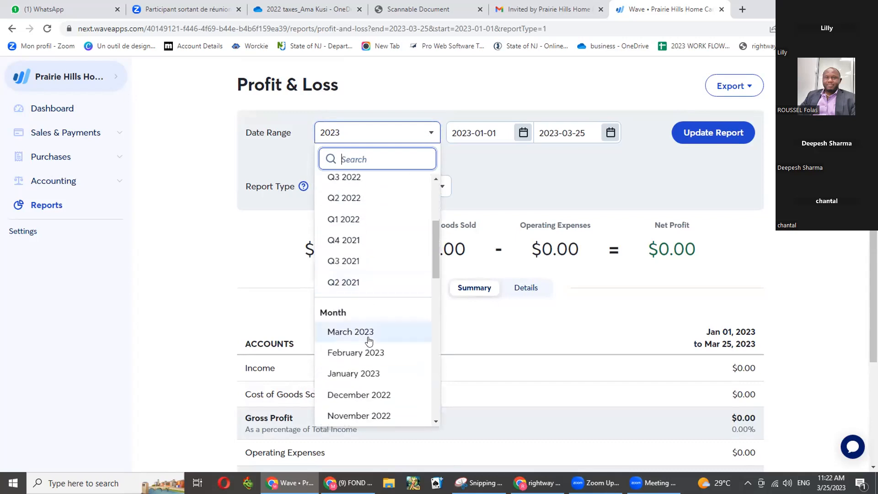
pyautogui.scroll(-3, 369, 341)
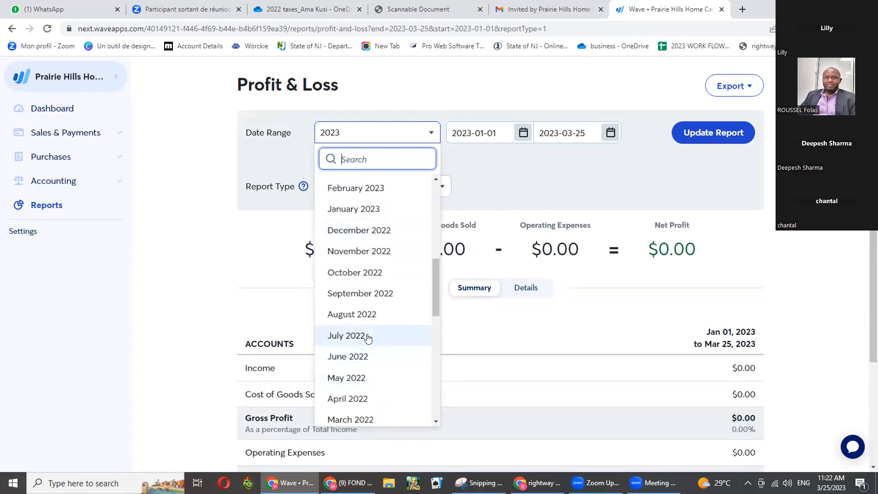
pyautogui.scroll(-2, 367, 337)
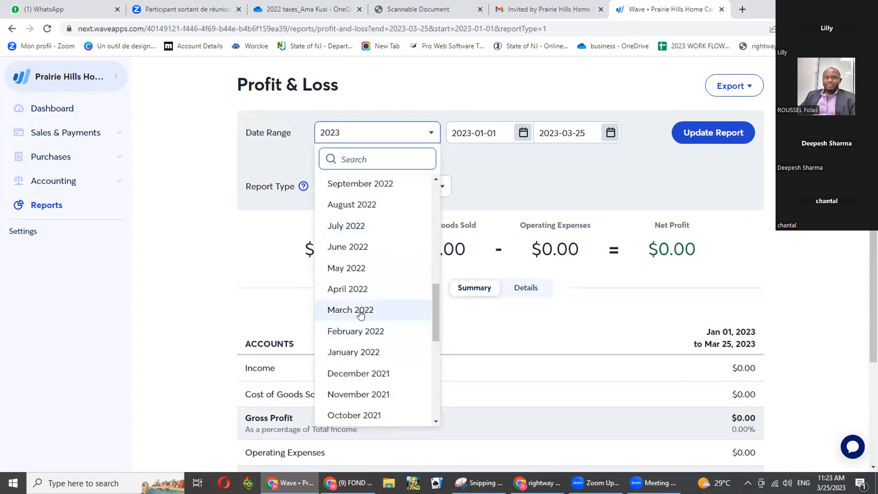
pyautogui.click(361, 314)
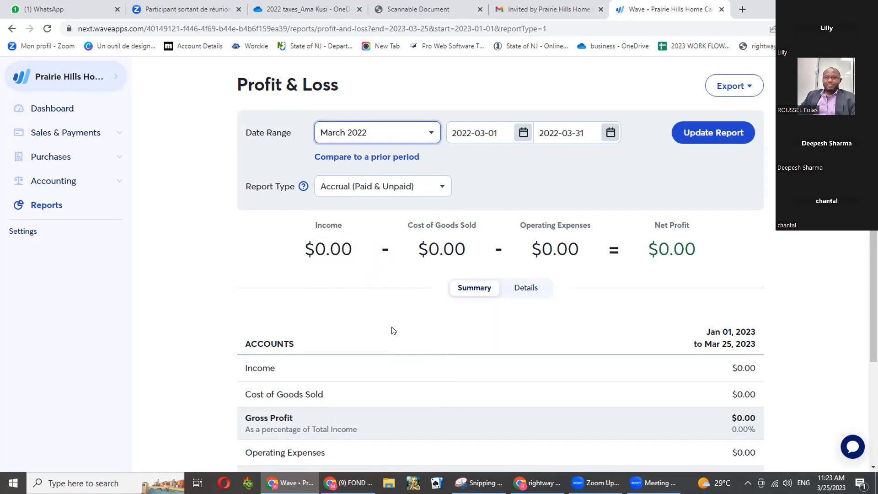
# - Examine the Profit & Loss summary rows and the available report type options
pyautogui.scroll(-1, 392, 330)
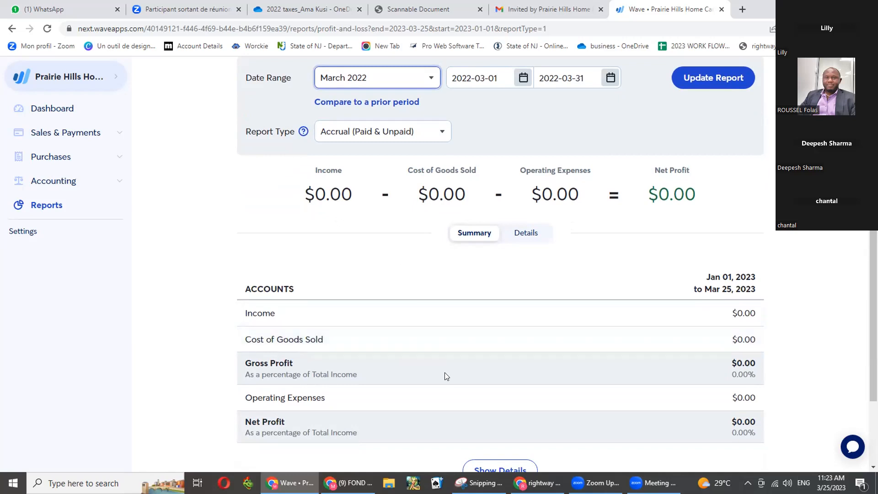
pyautogui.scroll(-2, 445, 373)
pyautogui.scroll(2, 446, 377)
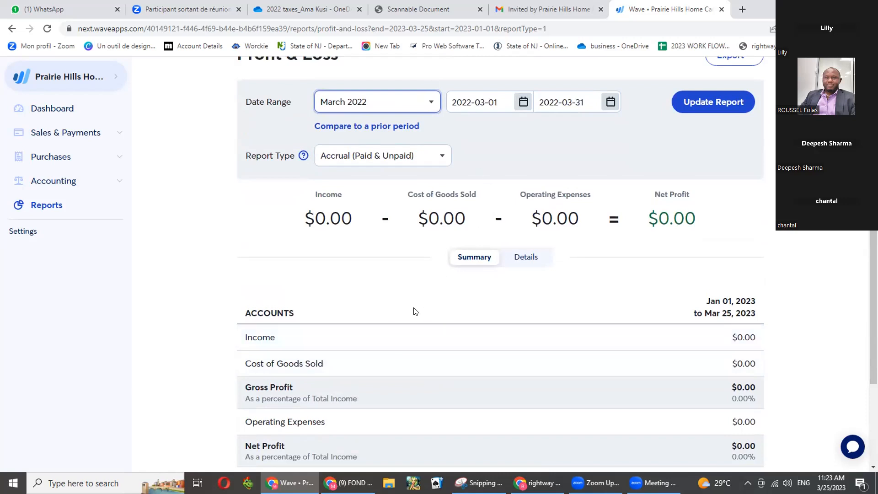
pyautogui.scroll(1, 415, 311)
pyautogui.scroll(-2, 416, 311)
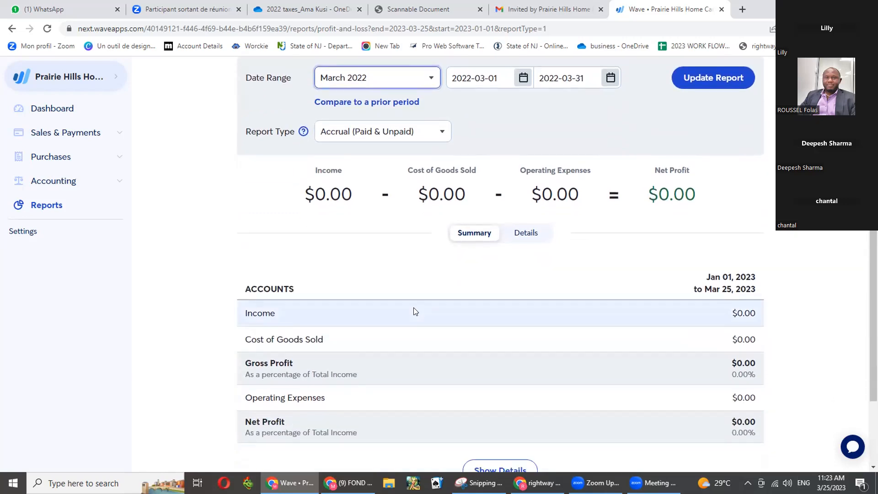
pyautogui.click(439, 130)
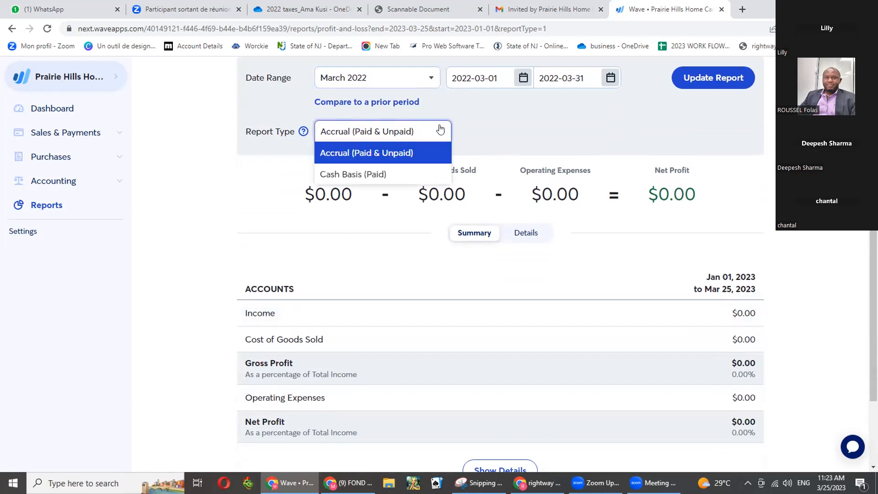
pyautogui.click(439, 130)
pyautogui.scroll(2, 457, 252)
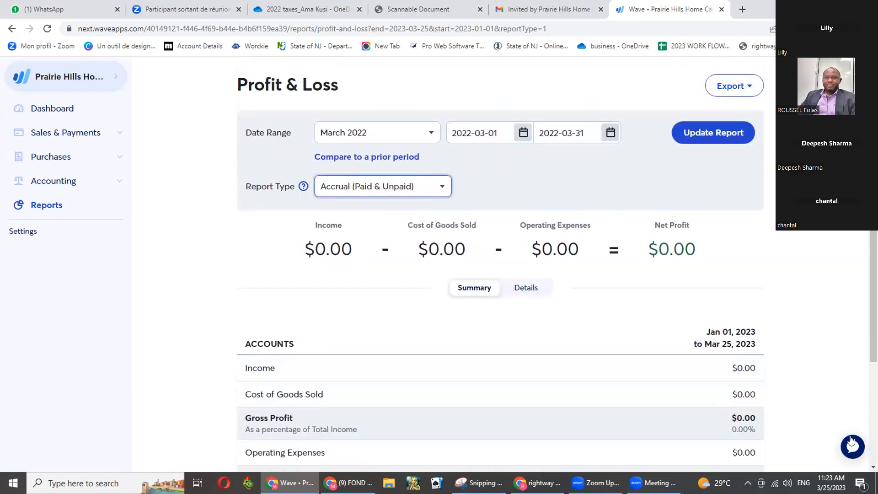
pyautogui.scroll(-3, 562, 411)
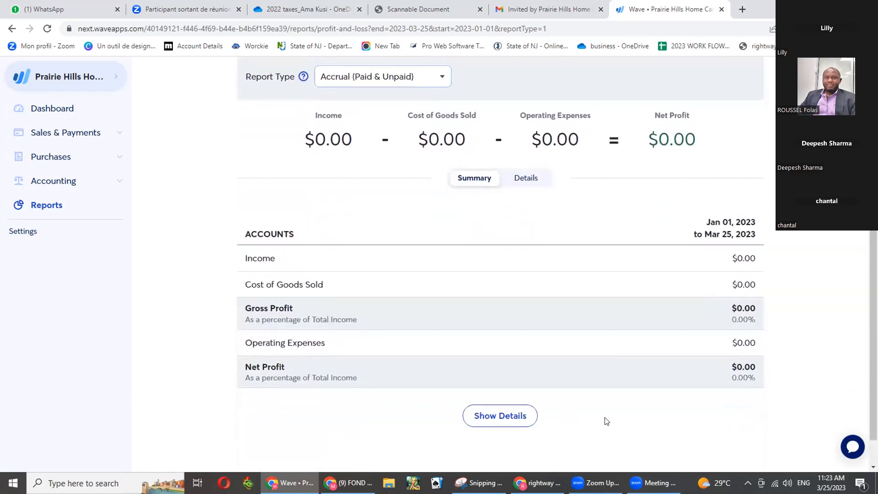
pyautogui.scroll(3, 572, 337)
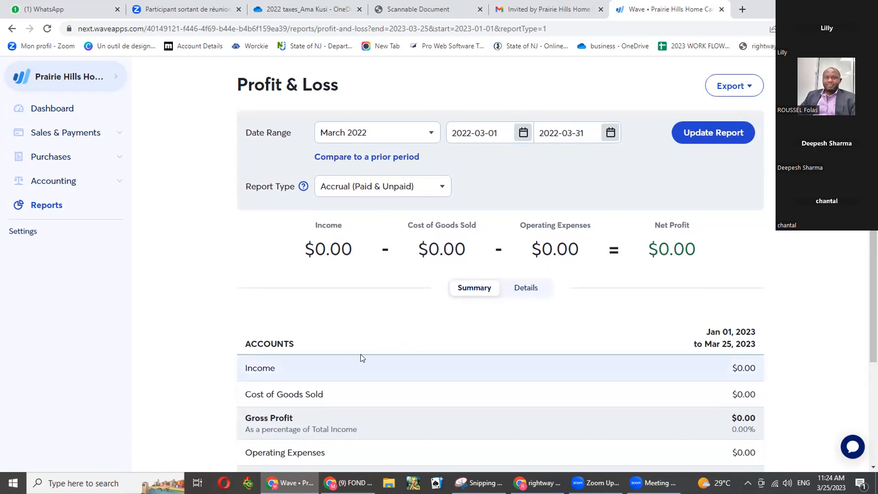
pyautogui.scroll(-1, 365, 353)
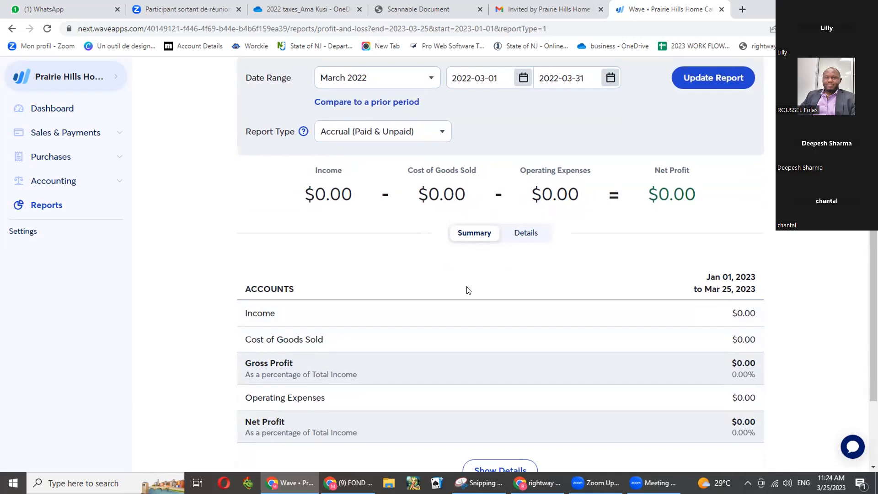
pyautogui.scroll(1, 595, 197)
# - Update the Profit & Loss report for March 2022 and show its detailed account breakdown
pyautogui.click(691, 134)
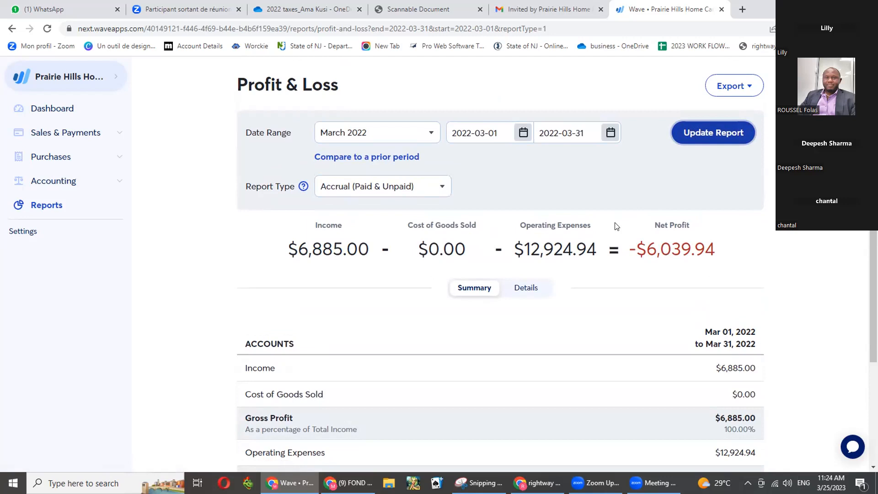
pyautogui.click(522, 290)
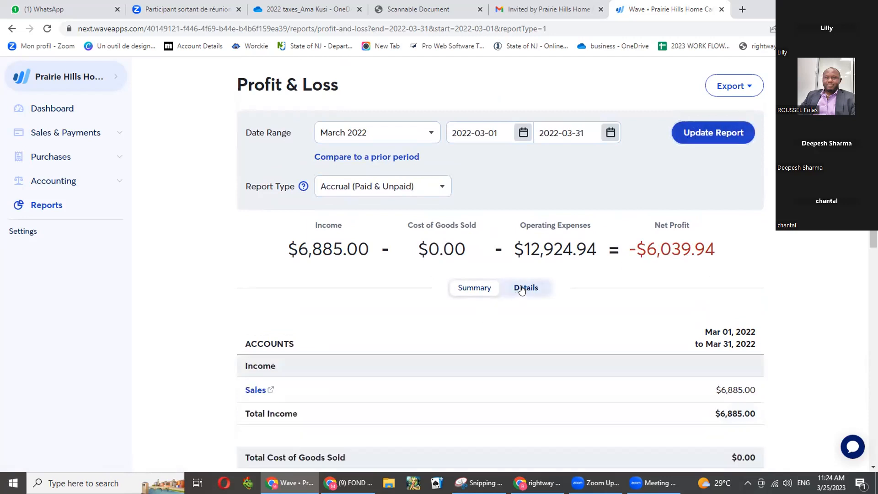
# - Export the detailed March 2022 Profit & Loss report as a PDF
pyautogui.click(749, 86)
pyautogui.click(728, 129)
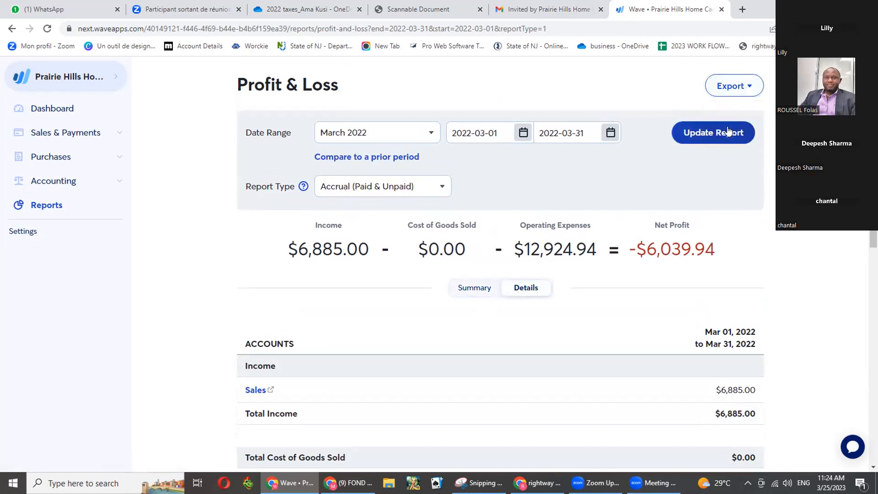
pyautogui.click(729, 131)
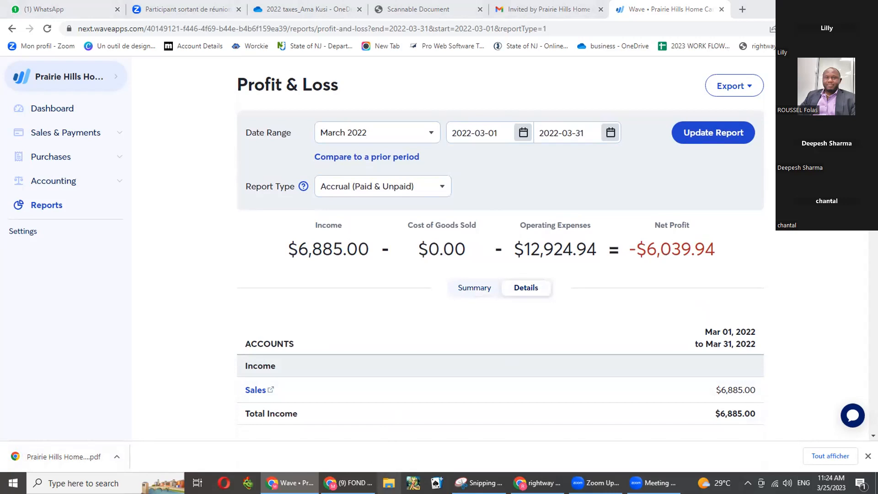
# - Open the Downloads folder in a new File Explorer window to find the exported PDF
pyautogui.press('super+e')
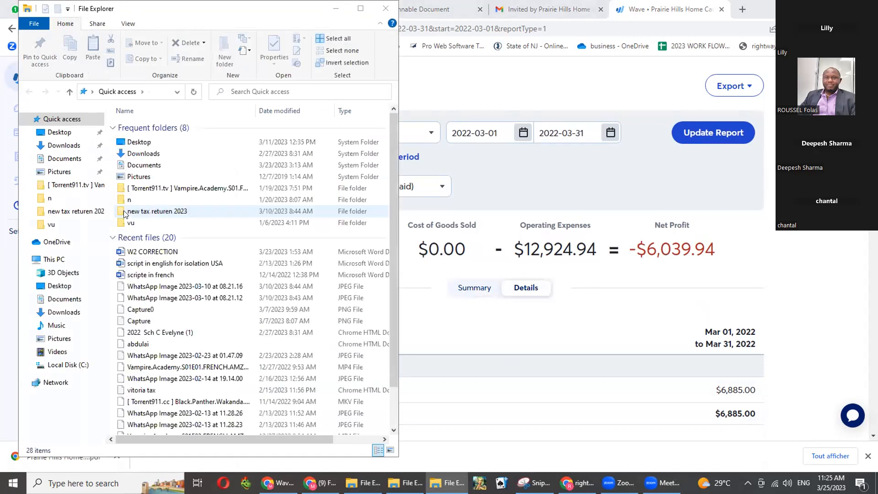
pyautogui.click(151, 170)
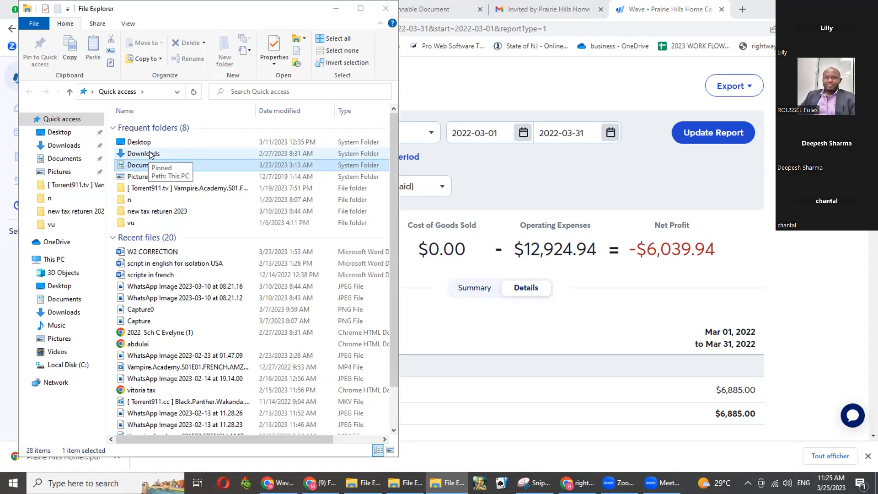
pyautogui.doubleClick(150, 154)
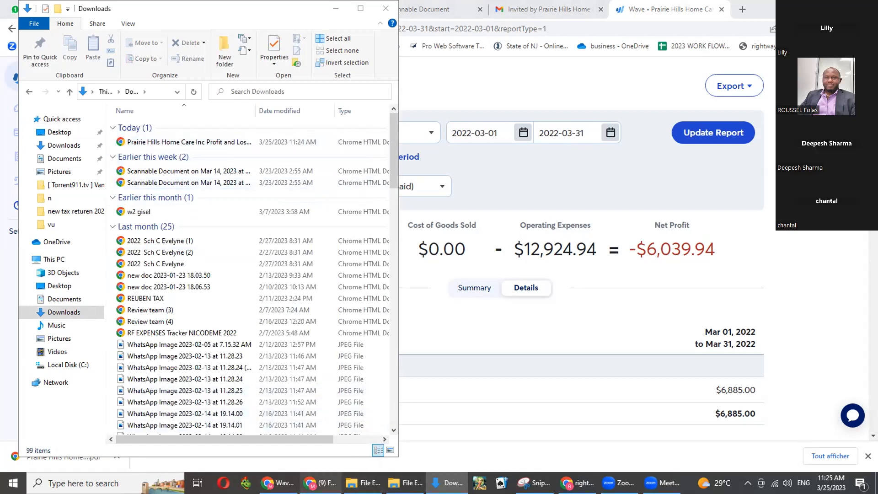
# - Switch to the Chrome window playing YouTube, shrink it from full size, and load the bookmarked business OneDrive in it
pyautogui.moveTo(321, 483)
pyautogui.click(320, 483)
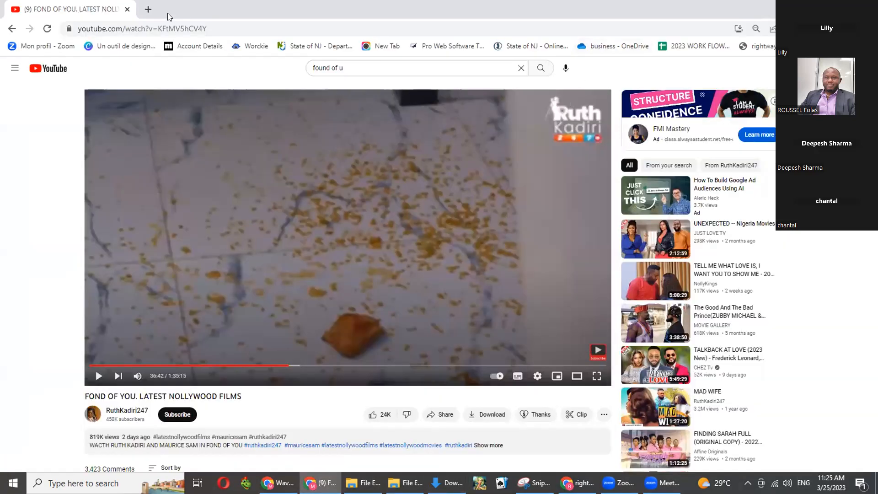
pyautogui.doubleClick(726, 6)
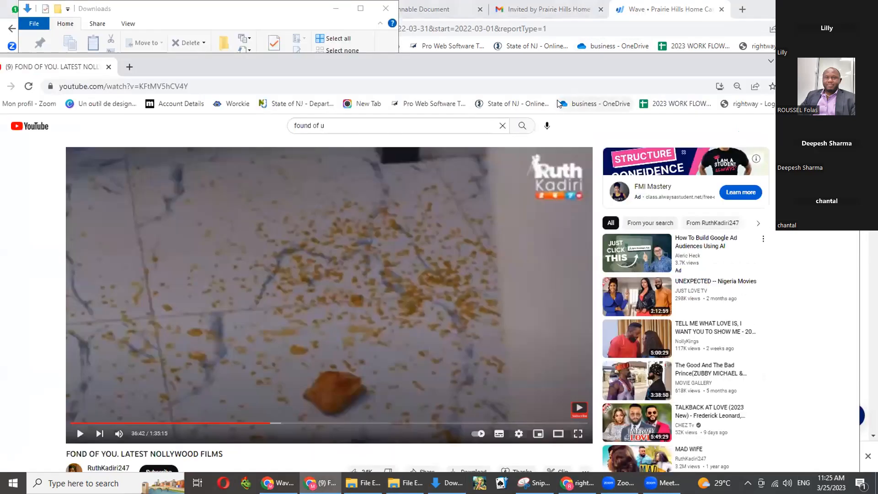
pyautogui.click(584, 101)
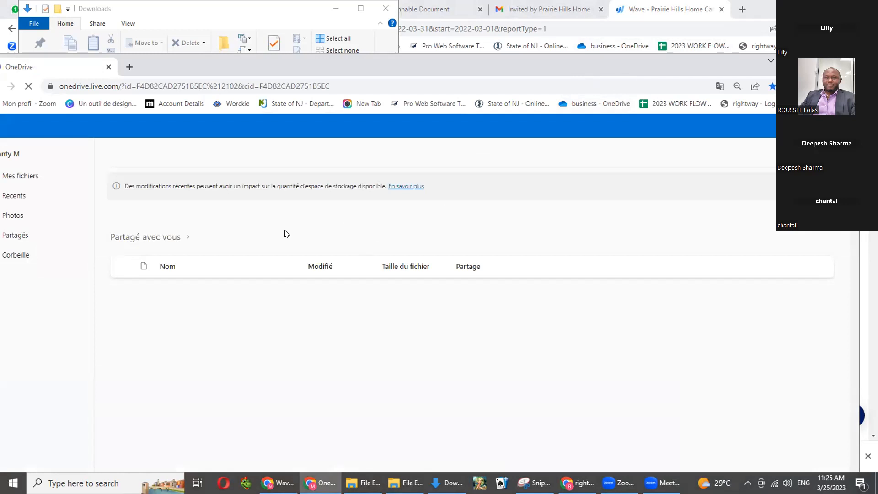
# - Show the files shared with the account in OneDrive, reposition the window, and reload the page until the list loads
pyautogui.click(15, 235)
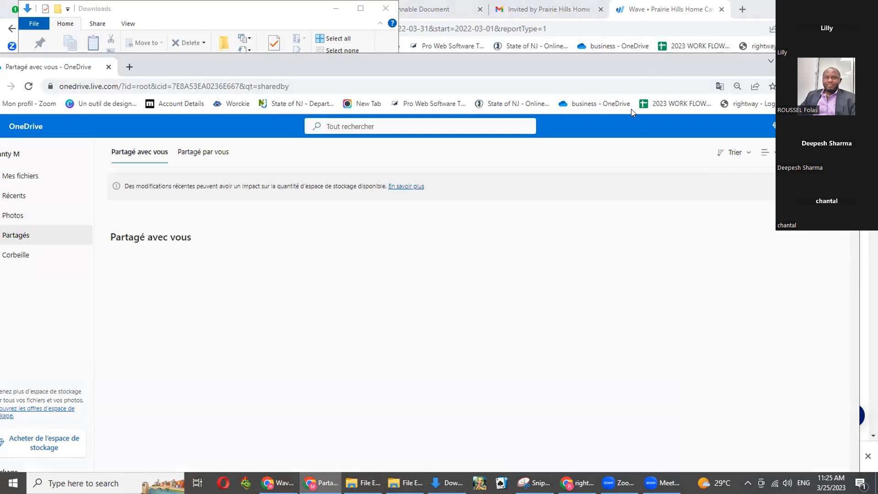
pyautogui.moveTo(652, 68); pyautogui.dragTo(663, 35)
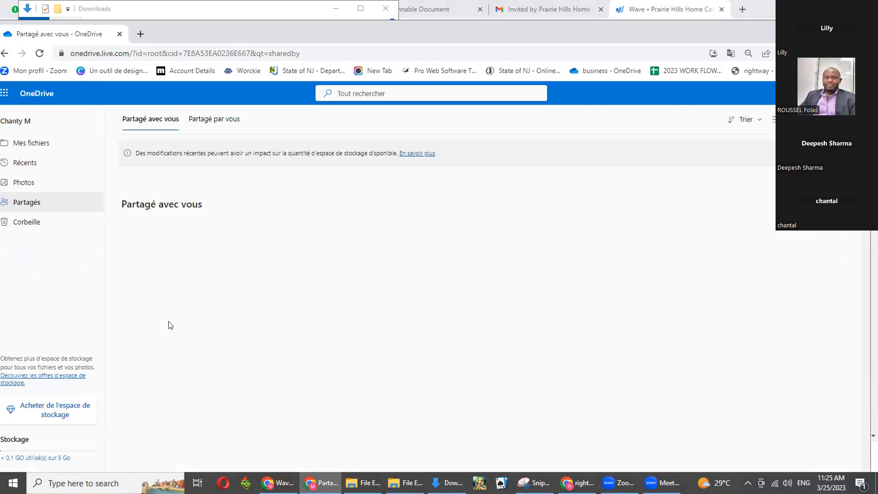
pyautogui.click(39, 53)
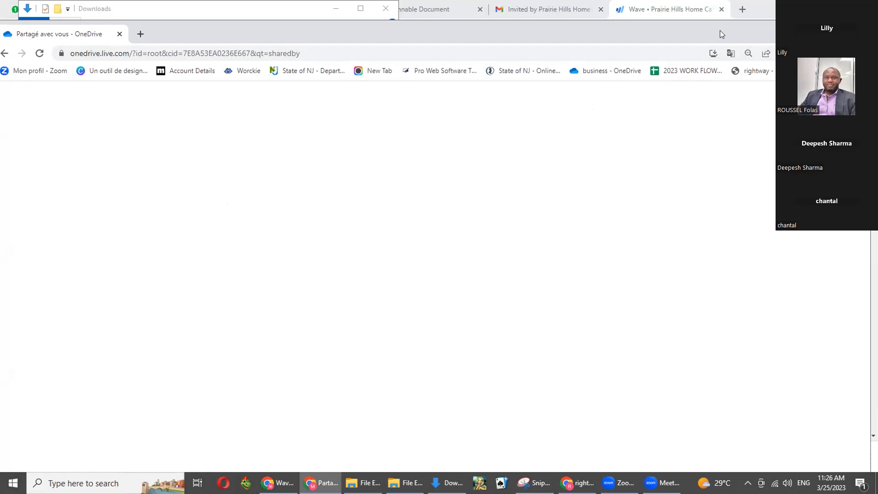
pyautogui.moveTo(720, 30); pyautogui.dragTo(727, 129)
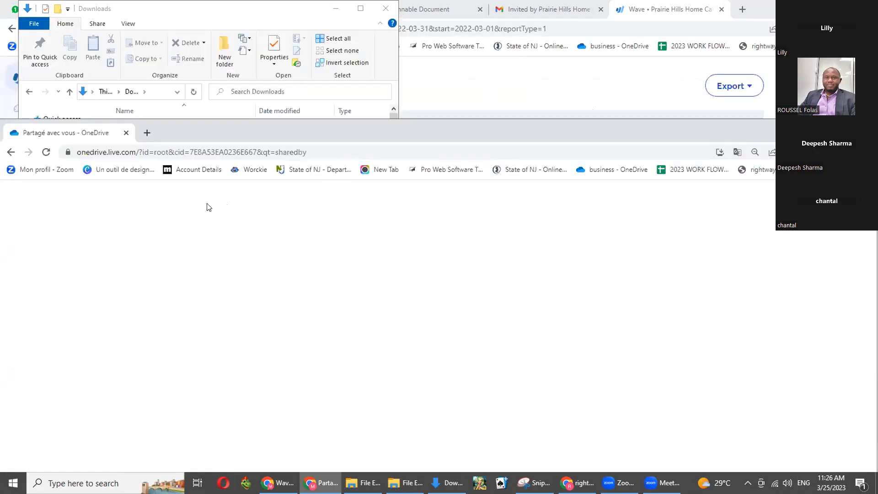
pyautogui.click(46, 152)
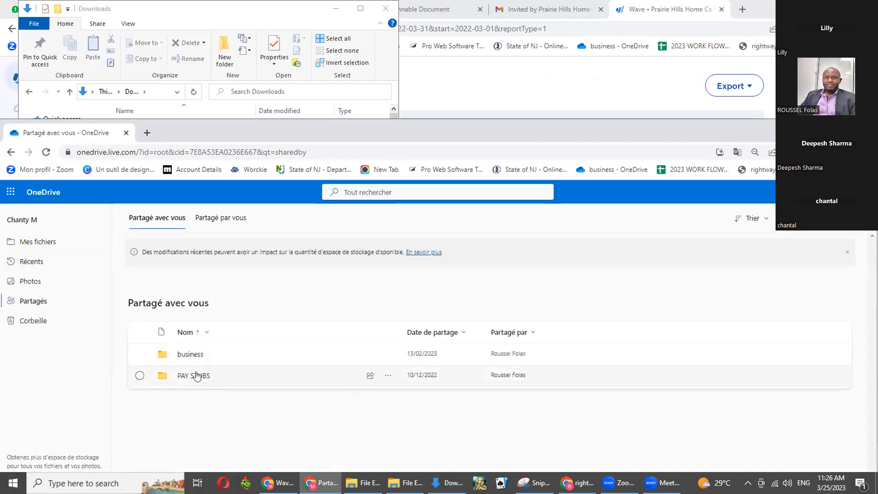
# - Maximize the OneDrive window and open the P & L folder inside the client's folder under business and 2023
pyautogui.click(189, 354)
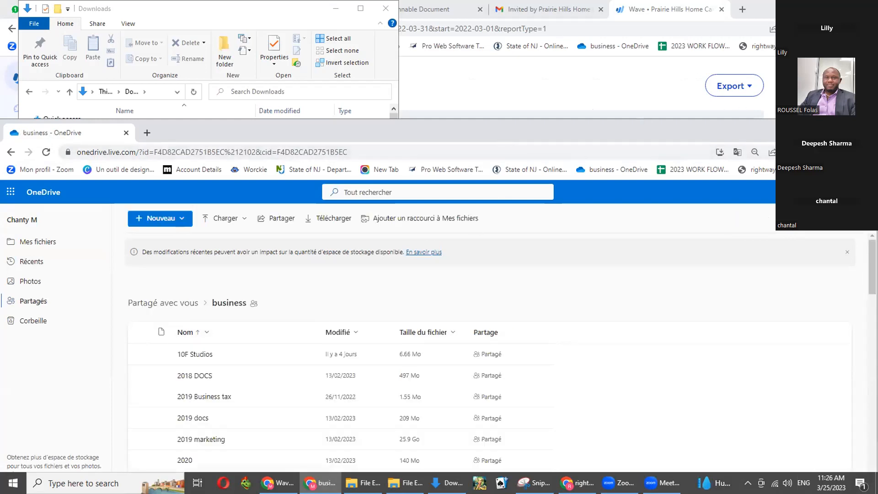
pyautogui.press('super+Up')
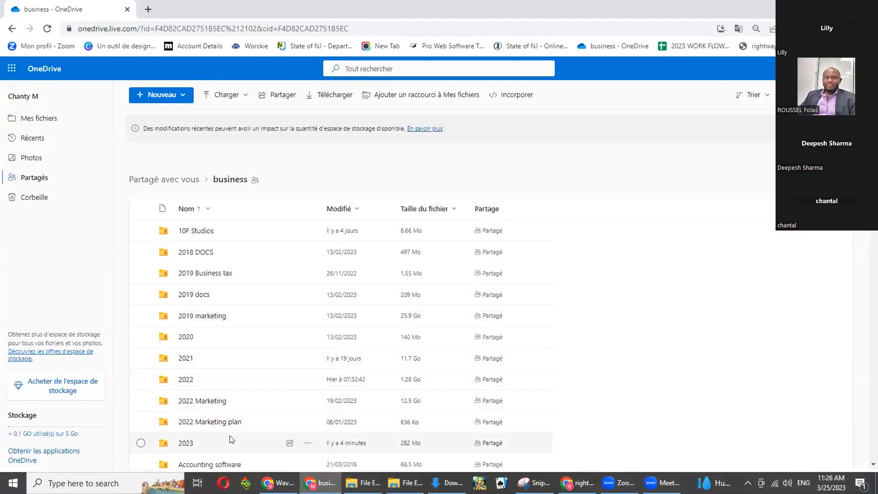
pyautogui.click(185, 443)
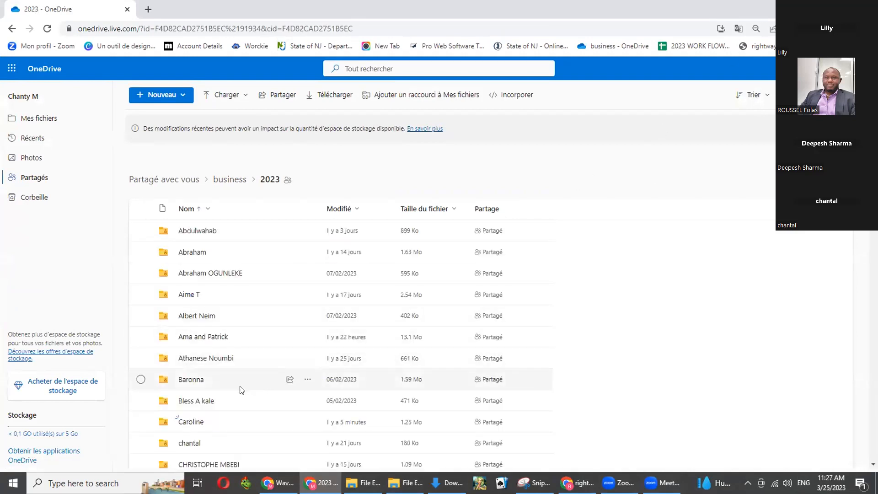
pyautogui.click(191, 422)
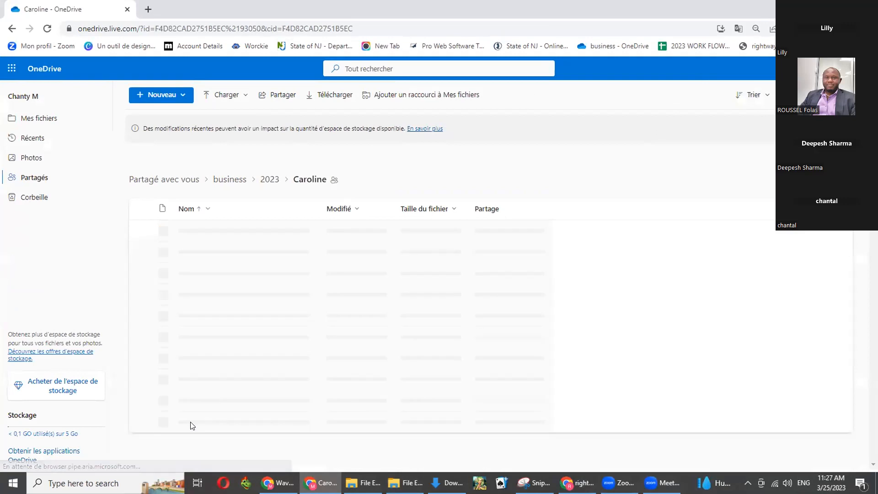
pyautogui.click(183, 231)
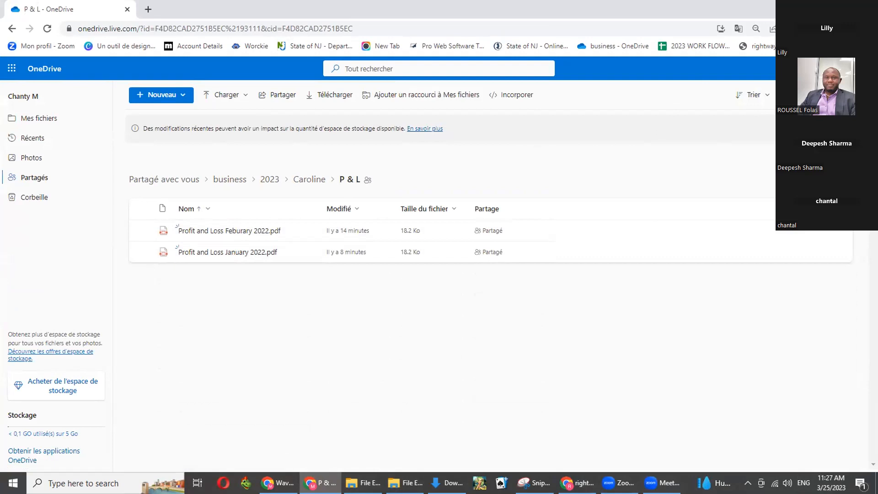
# - Restore the OneDrive window to a smaller size, move it clear of the Downloads window, and select the exported Profit and Loss PDF
pyautogui.click(841, 8)
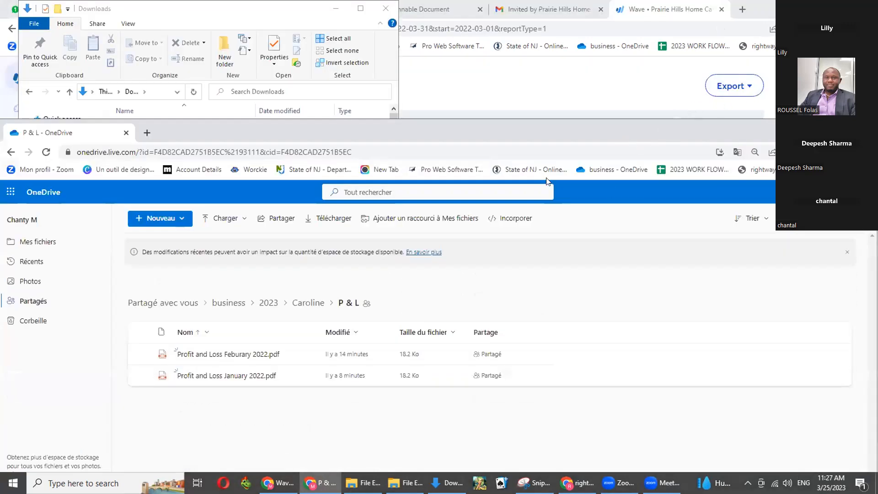
pyautogui.moveTo(617, 135); pyautogui.dragTo(636, 209)
pyautogui.click(208, 145)
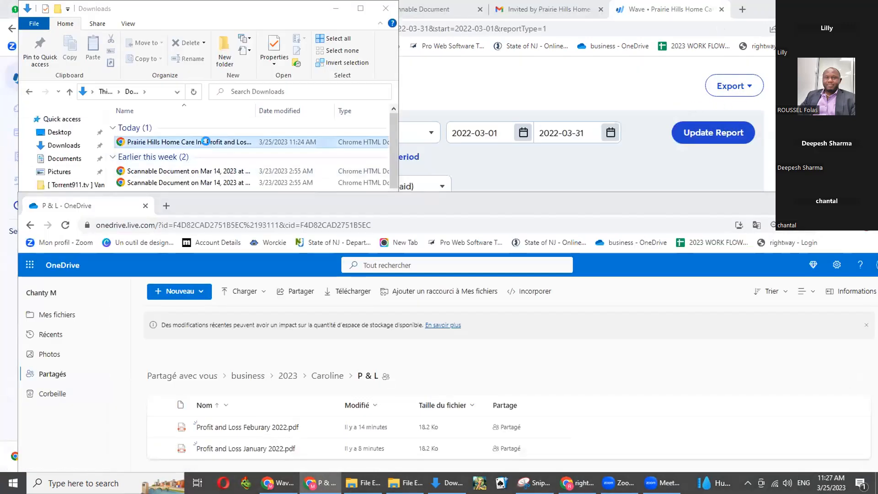
pyautogui.click(207, 146)
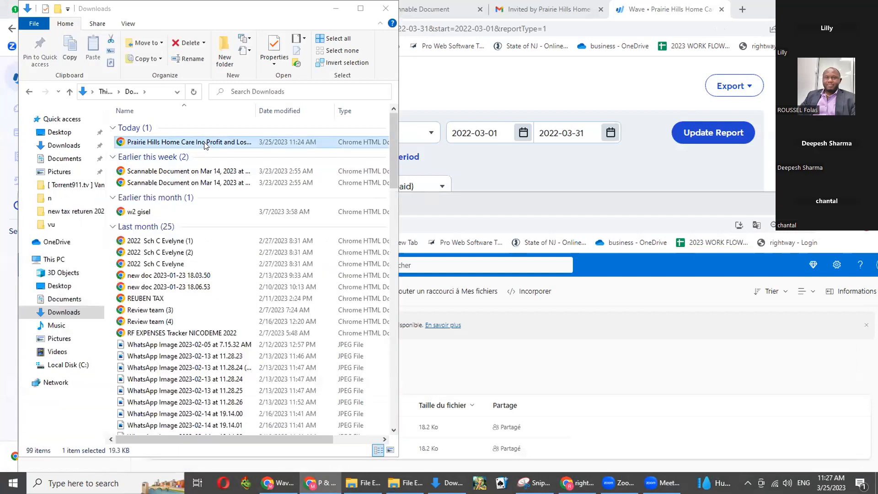
pyautogui.doubleClick(203, 138)
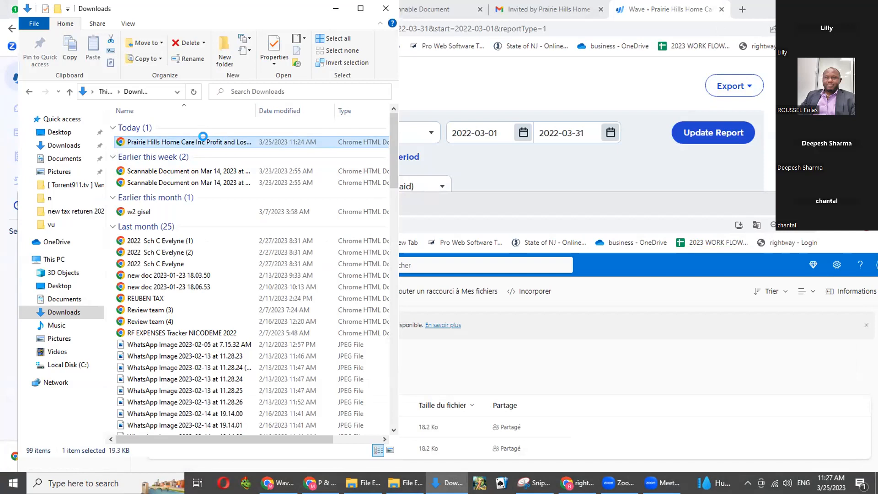
# - Rename the exported PDF in Downloads as Profit and Loss march 2022
pyautogui.rightClick(206, 142)
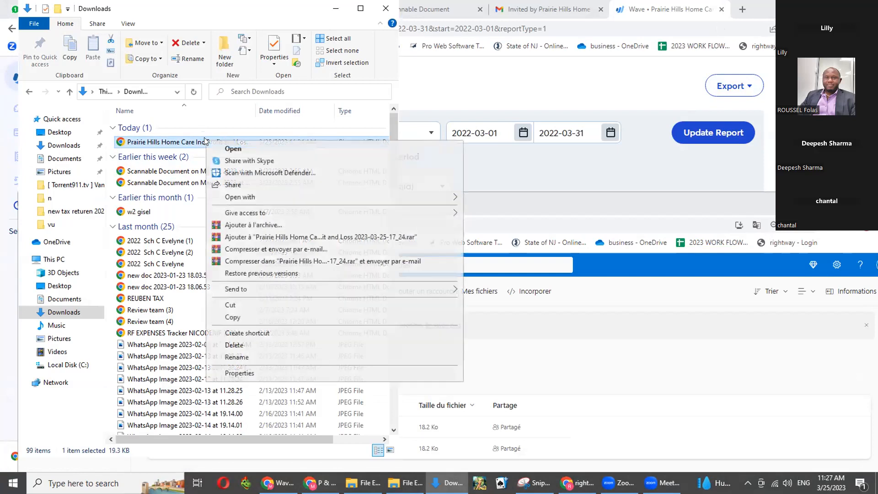
pyautogui.click(234, 358)
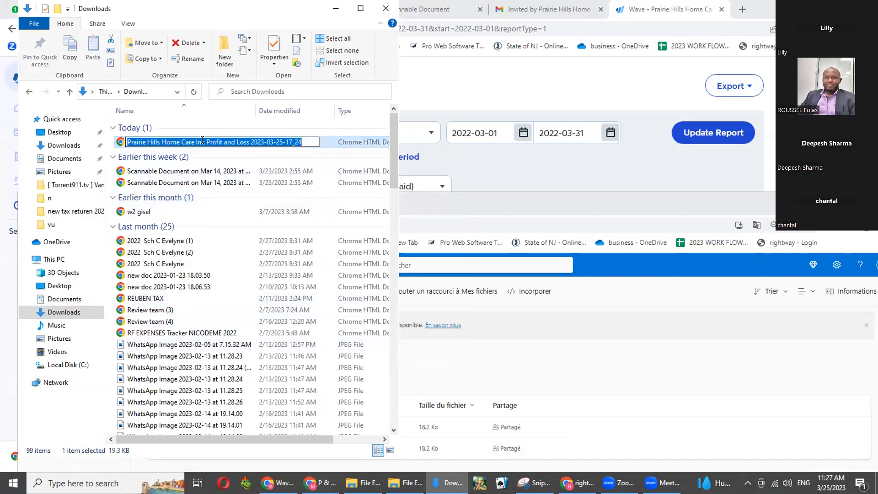
pyautogui.moveTo(205, 142); pyautogui.dragTo(124, 142)
pyautogui.press('BackSpace')
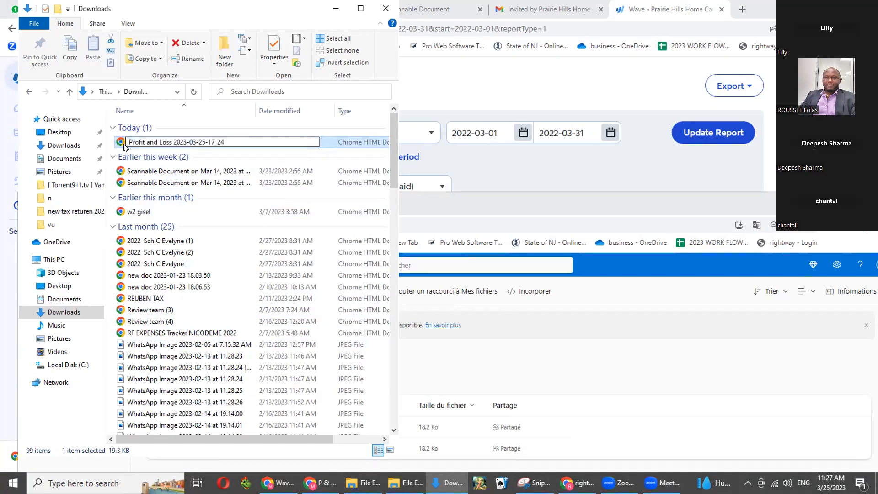
pyautogui.moveTo(225, 142); pyautogui.dragTo(174, 142)
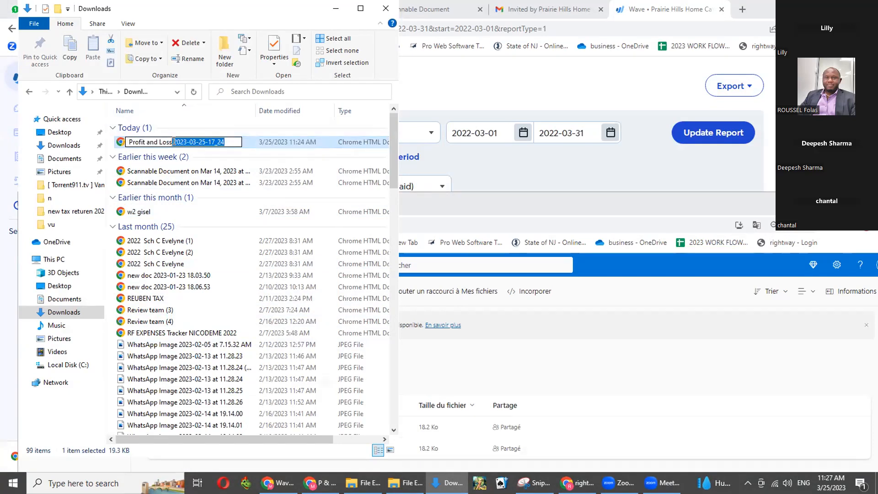
pyautogui.write('march')
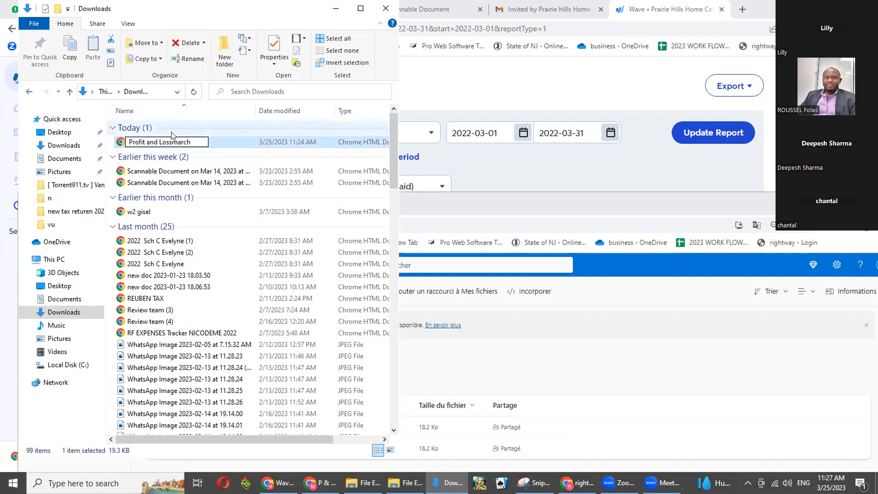
pyautogui.click(172, 140)
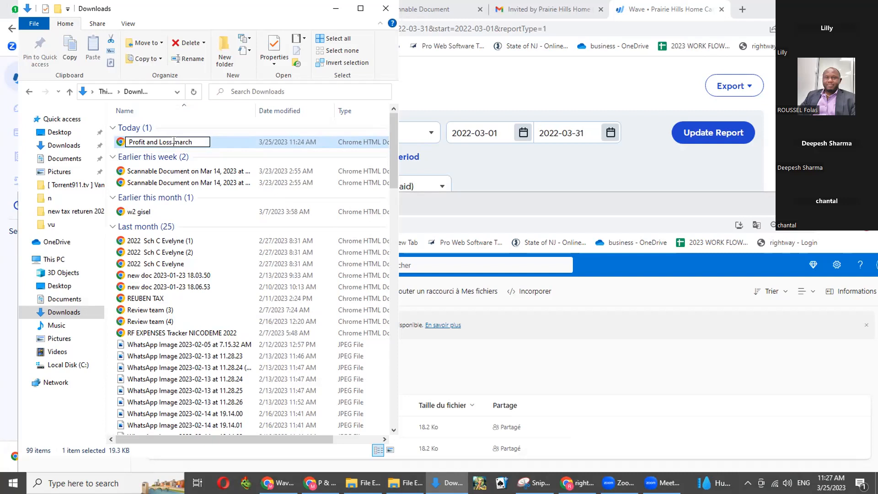
pyautogui.click(193, 141)
pyautogui.write('2')
pyautogui.write(' 202')
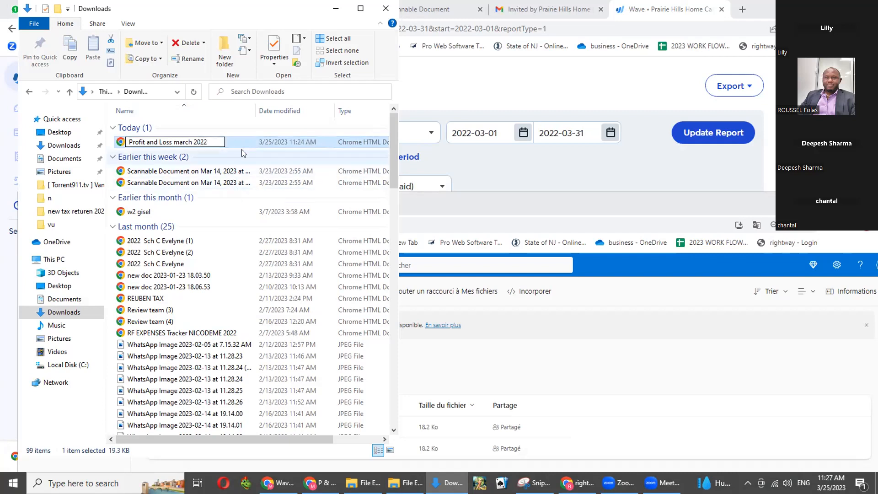
pyautogui.press('Return')
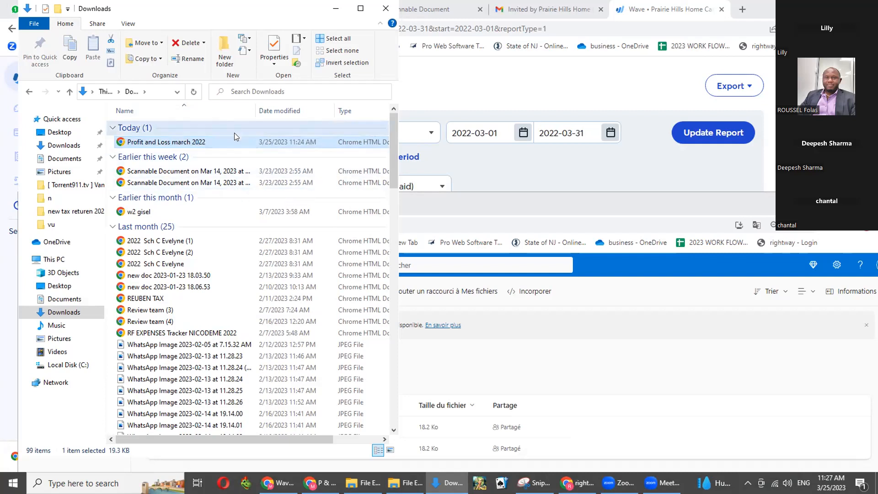
# - Upload Profit and Loss march 2022 from Downloads to the OneDrive P & L folder, and arrange the two windows side by side
pyautogui.click(650, 326)
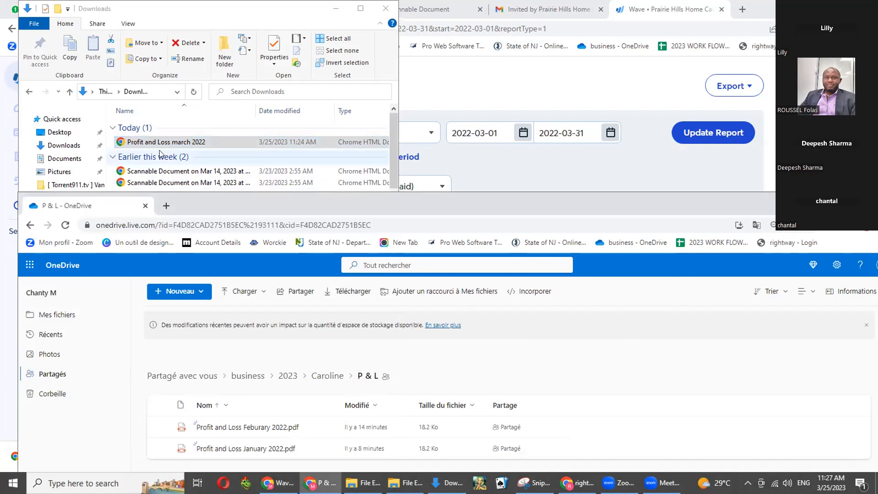
pyautogui.moveTo(159, 145); pyautogui.dragTo(547, 419)
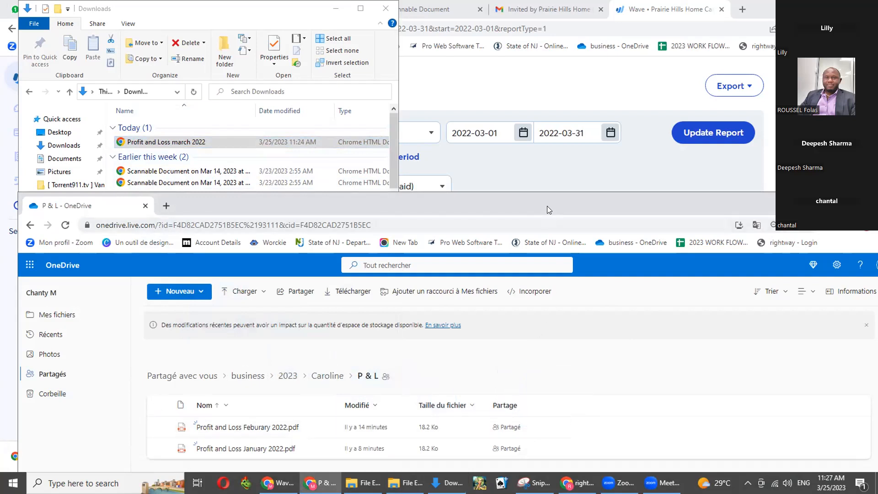
pyautogui.moveTo(547, 207); pyautogui.dragTo(522, 91)
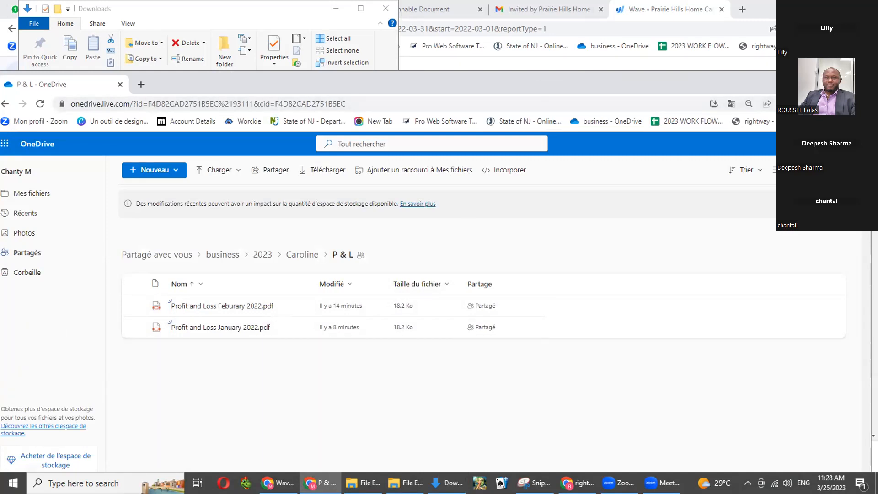
pyautogui.doubleClick(440, 88)
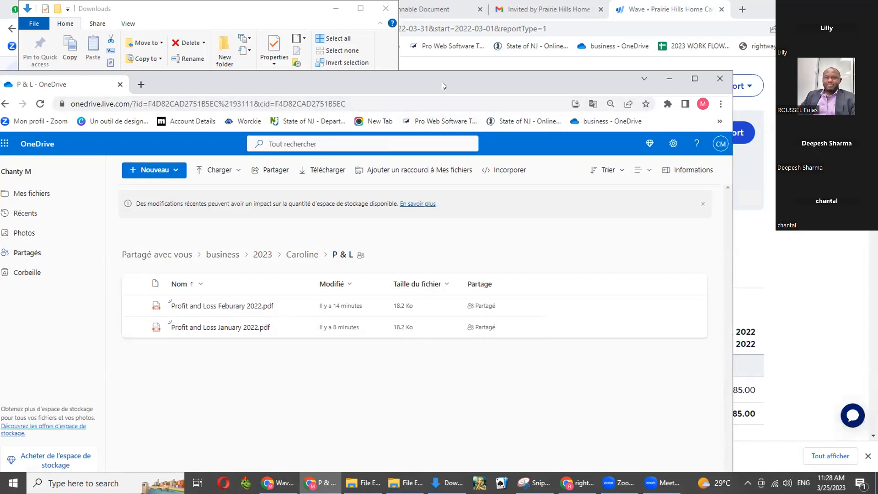
pyautogui.moveTo(442, 81); pyautogui.dragTo(502, 164)
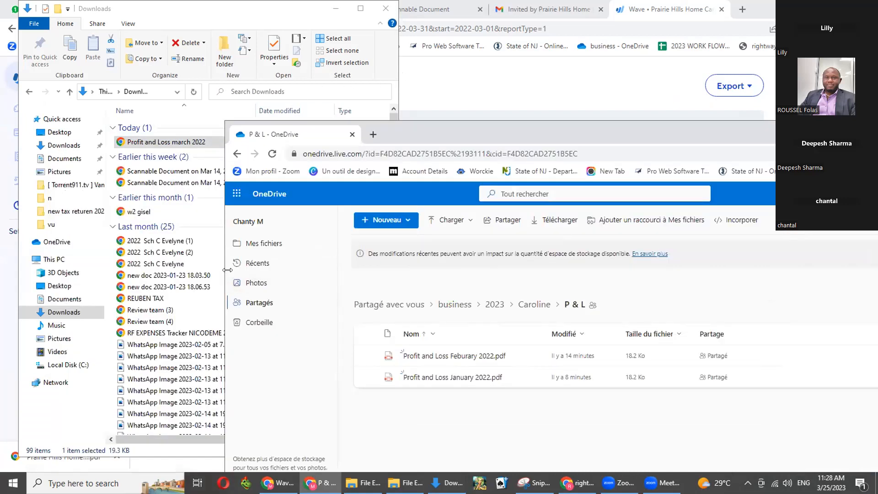
pyautogui.moveTo(440, 129); pyautogui.dragTo(605, 67)
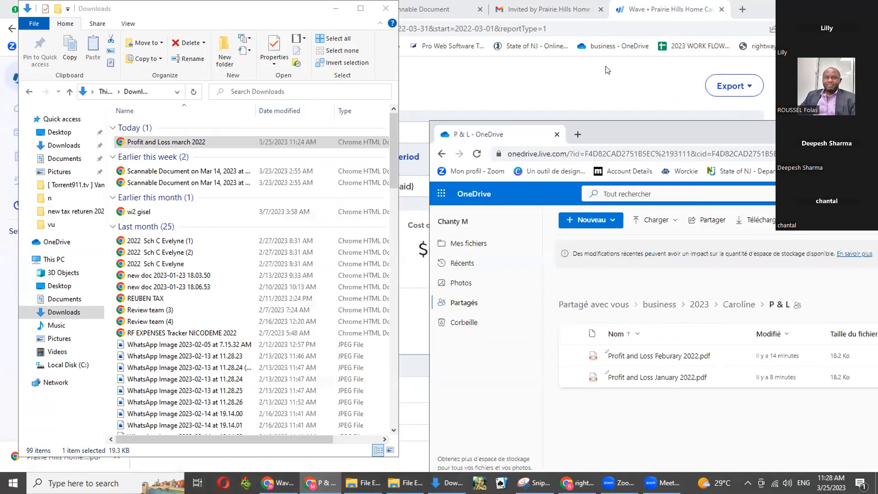
# - Upload the march 2022 PDF to the P & L folder again, replacing the copy already there
pyautogui.moveTo(172, 145); pyautogui.dragTo(691, 384)
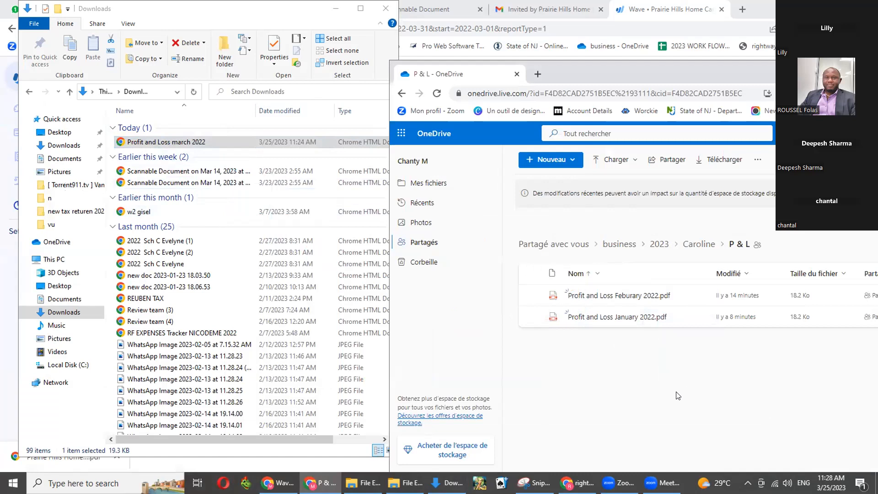
pyautogui.moveTo(702, 71); pyautogui.dragTo(529, 62)
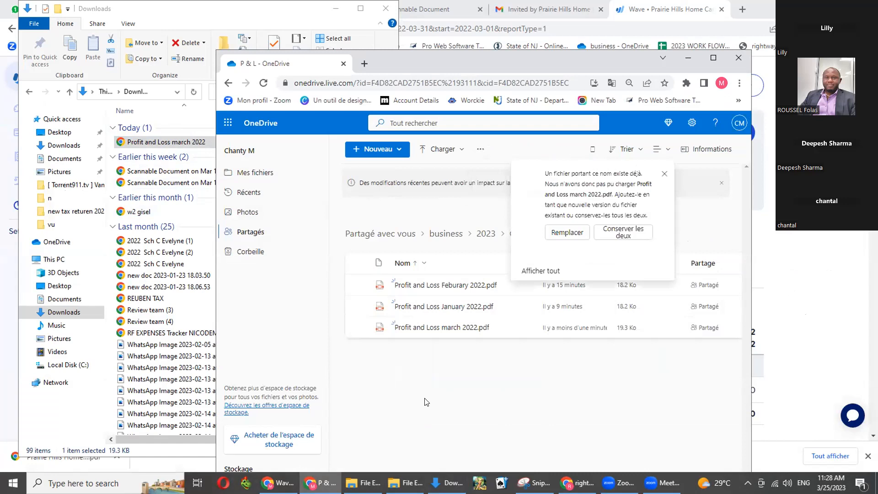
pyautogui.click(569, 232)
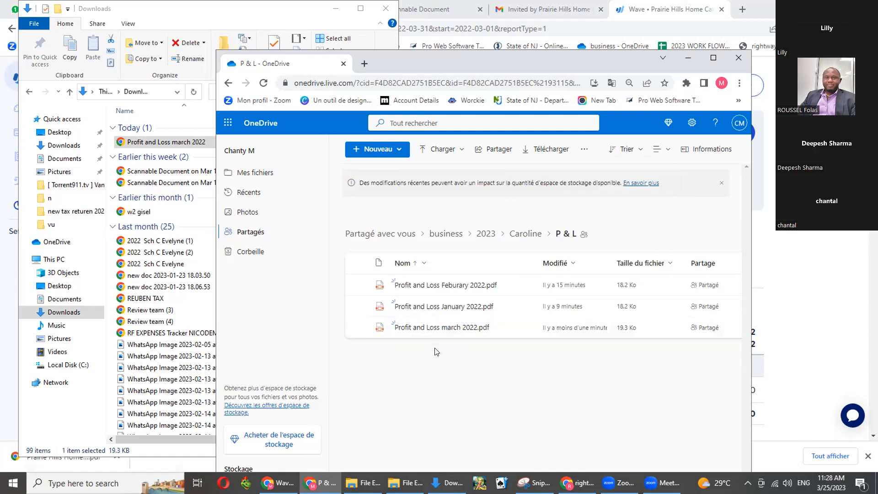
# - Open Profit and Loss march 2022.pdf from the P & L folder in a maximized window and view it at 125%
pyautogui.click(439, 325)
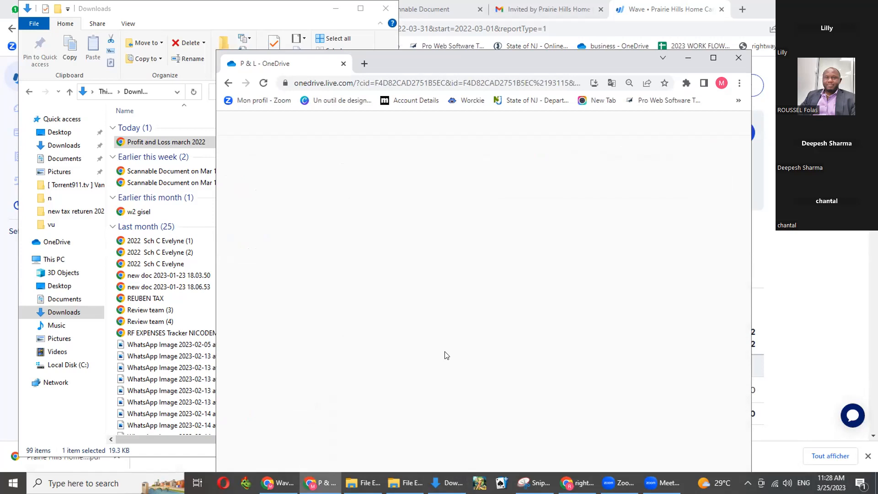
pyautogui.click(713, 57)
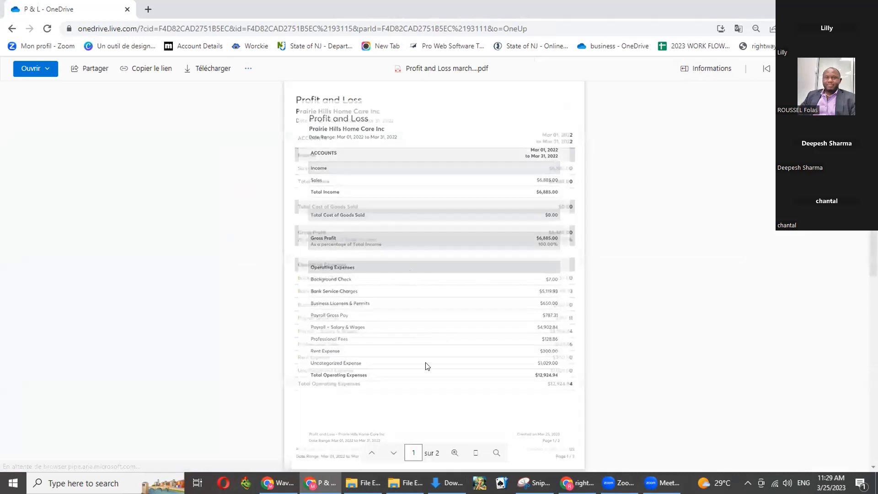
pyautogui.click(454, 454)
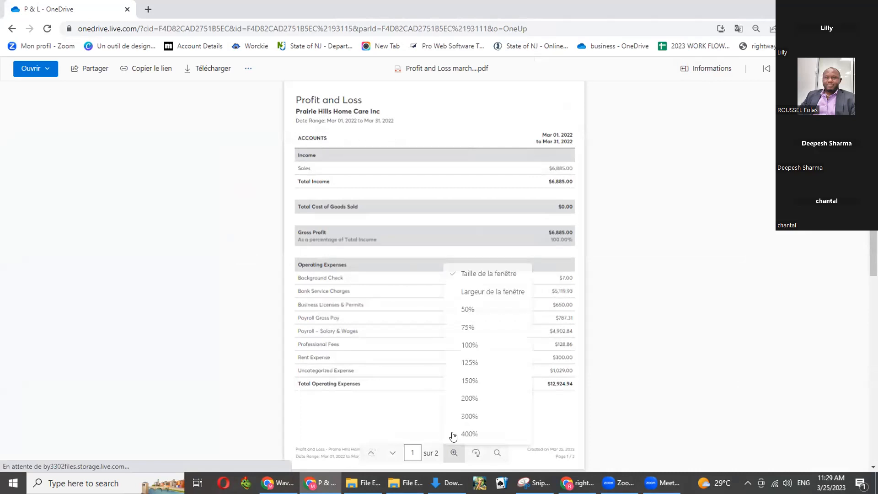
pyautogui.click(469, 361)
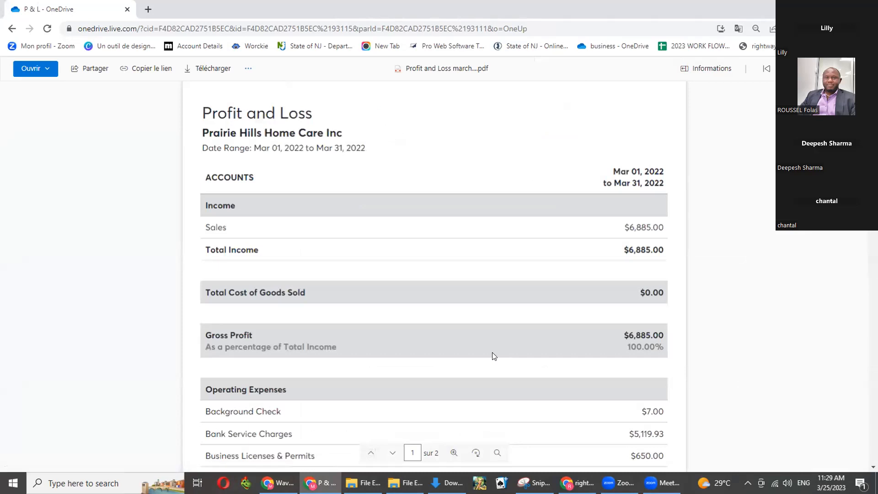
# - Review the March 2022 Profit and Loss PDF from income to net profit, then close its preview to return to the P & L folder
pyautogui.moveTo(494, 348); pyautogui.dragTo(485, 270)
pyautogui.scroll(-1, 487, 281)
pyautogui.scroll(-3, 486, 282)
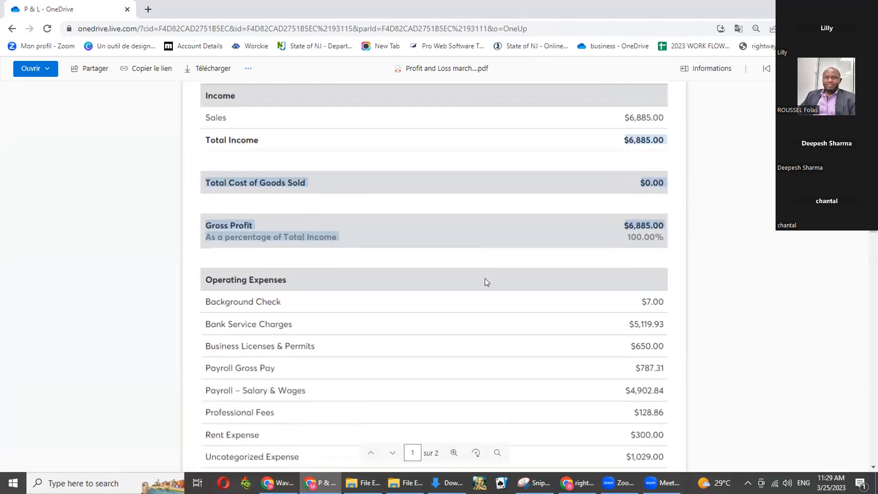
pyautogui.scroll(-4, 487, 282)
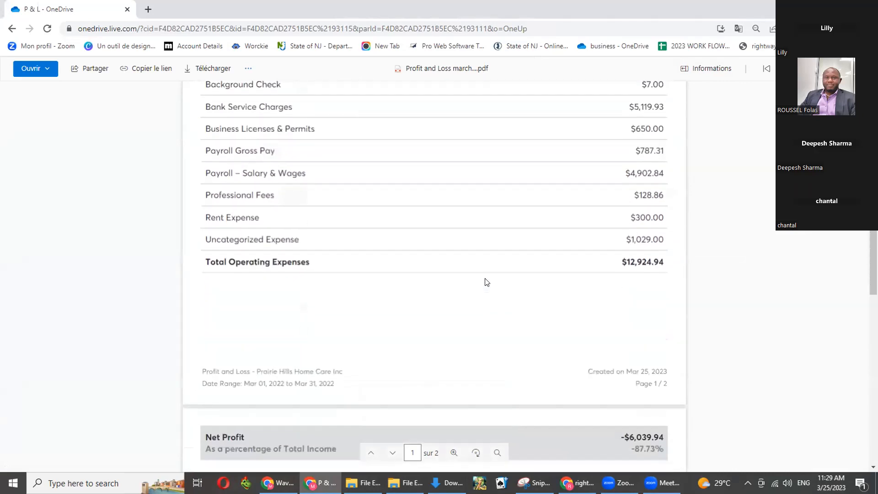
pyautogui.scroll(9, 487, 282)
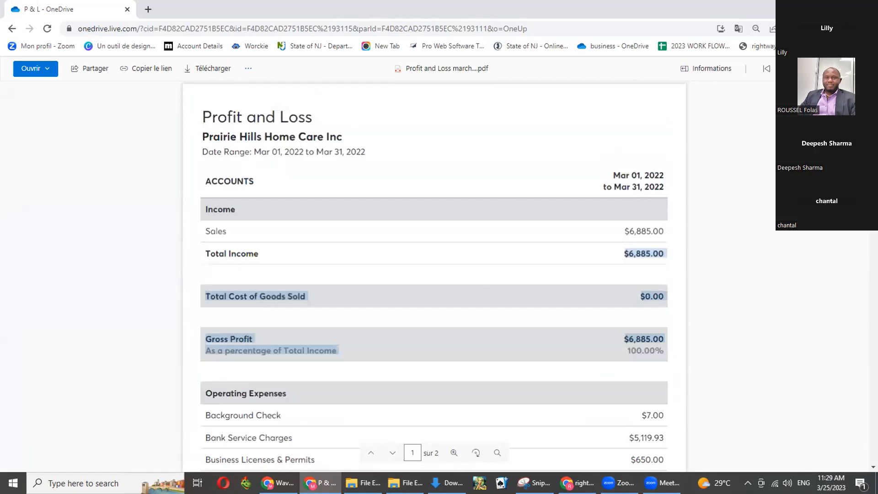
pyautogui.click(858, 69)
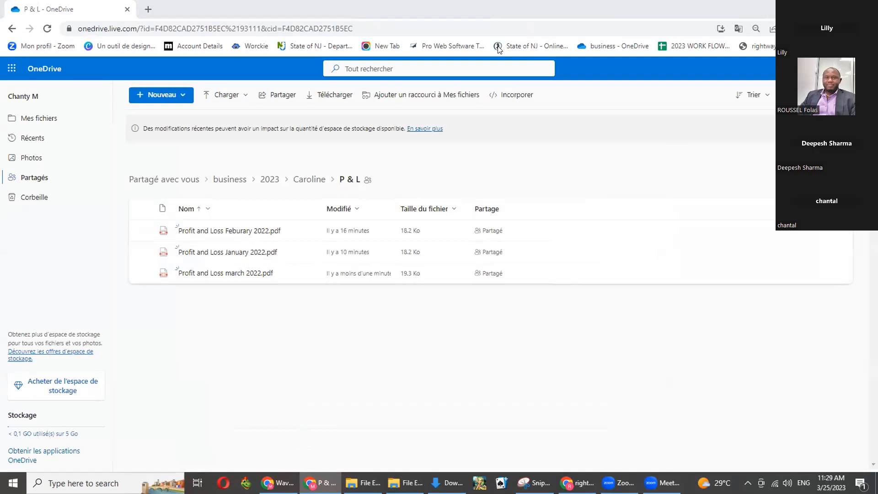
pyautogui.click(814, 8)
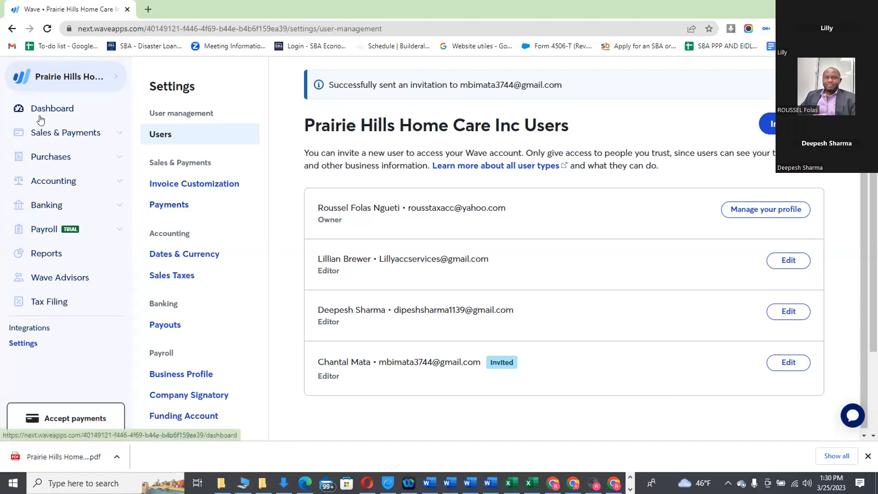
# - Open the Prairie Hills Home Care accounting transactions in Wave and set the transaction type filter to Deposit
pyautogui.click(42, 180)
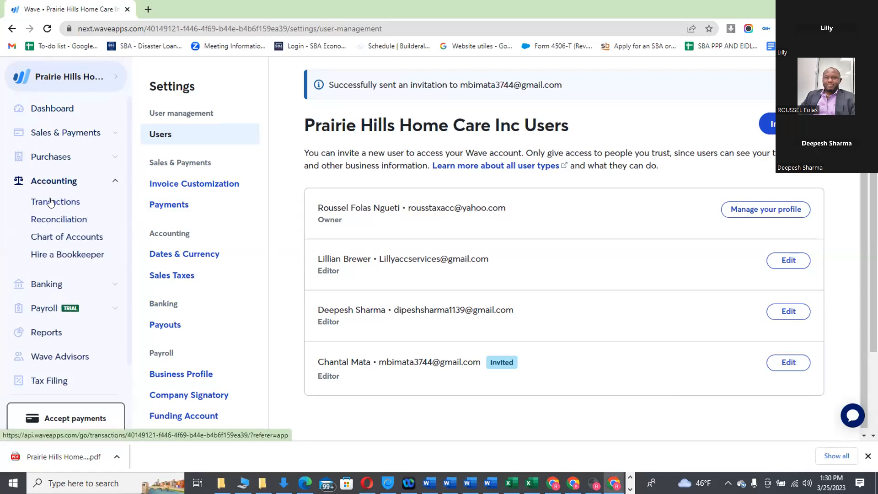
pyautogui.click(51, 204)
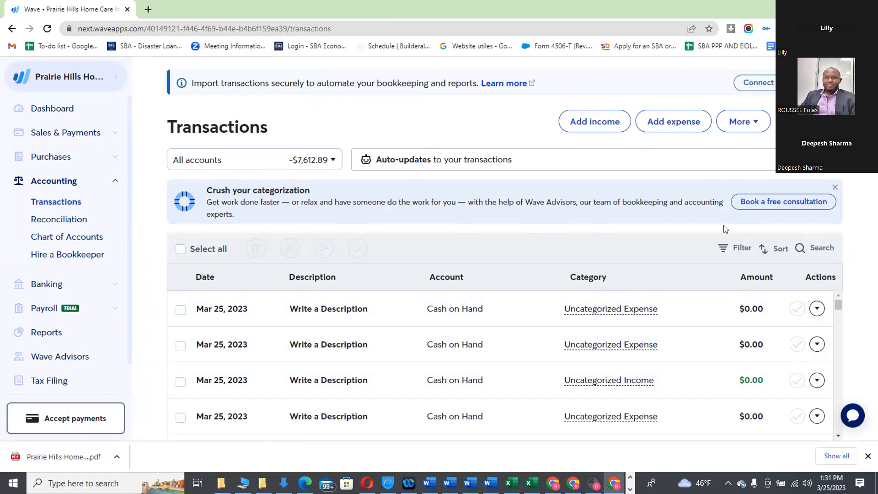
pyautogui.click(722, 249)
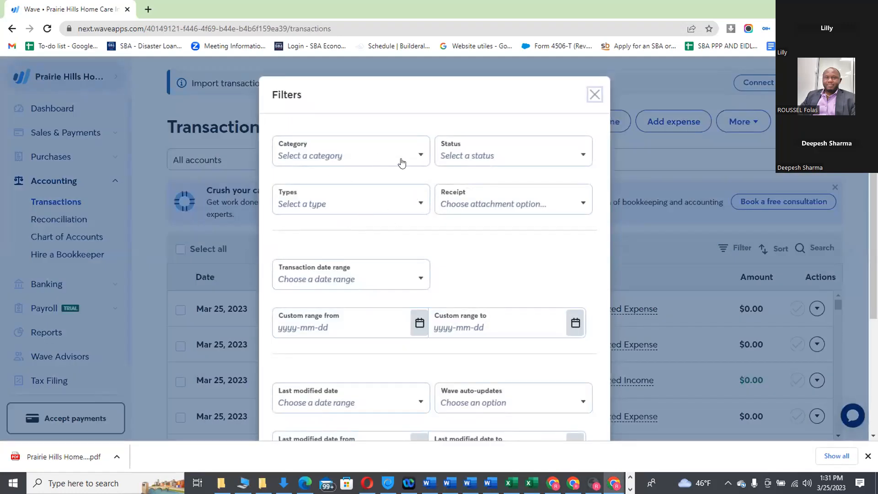
pyautogui.click(416, 201)
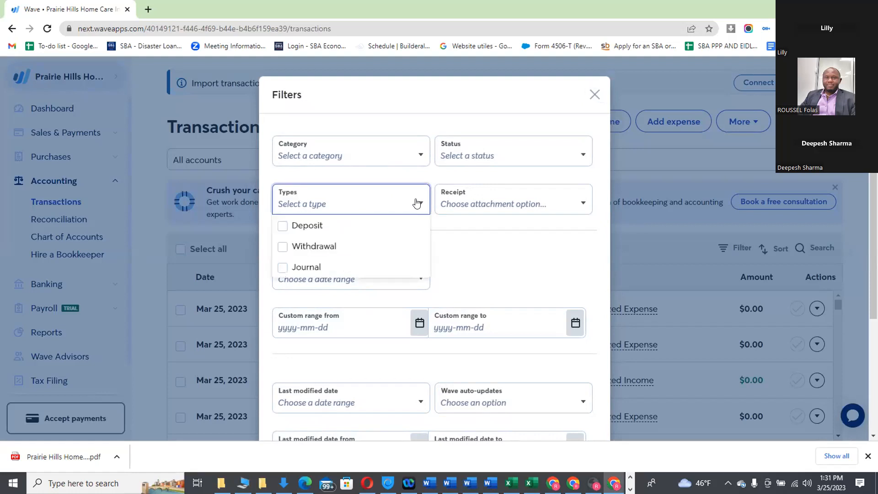
pyautogui.click(339, 226)
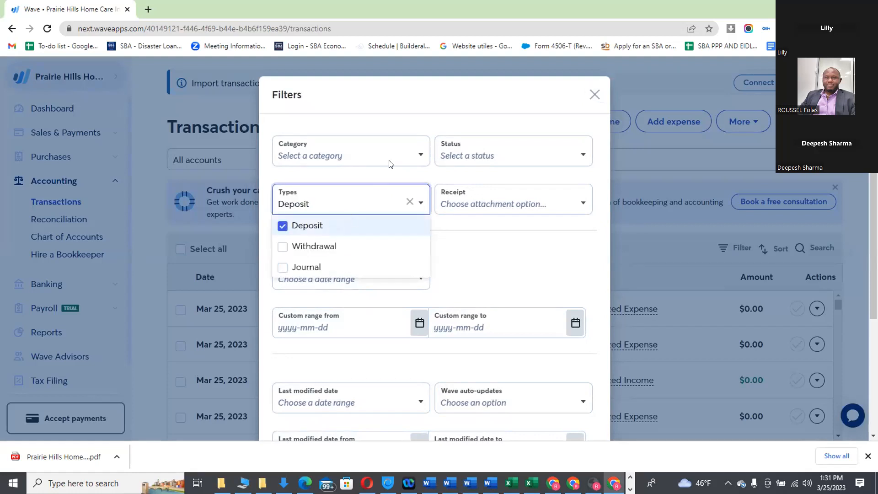
pyautogui.click(486, 253)
# - Set the transaction date range filter to March 2022 and apply the filters
pyautogui.click(408, 279)
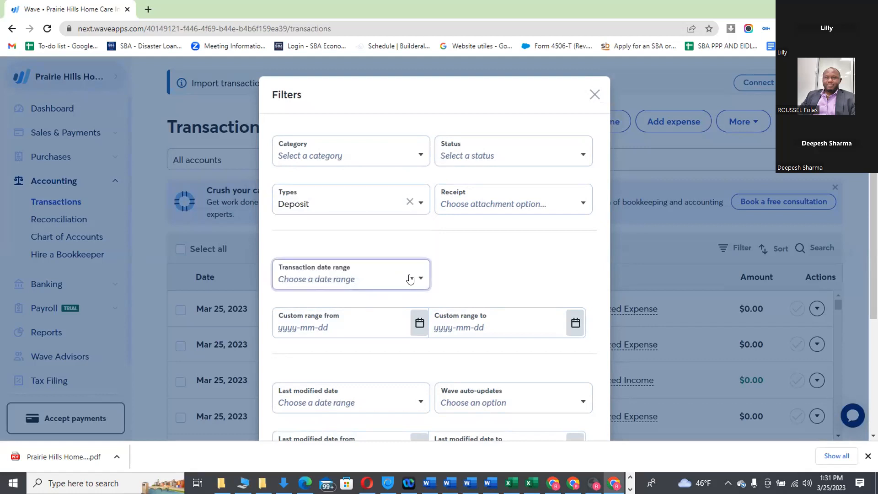
pyautogui.click(410, 348)
pyautogui.moveTo(423, 345); pyautogui.dragTo(424, 416)
pyautogui.scroll(-3, 424, 416)
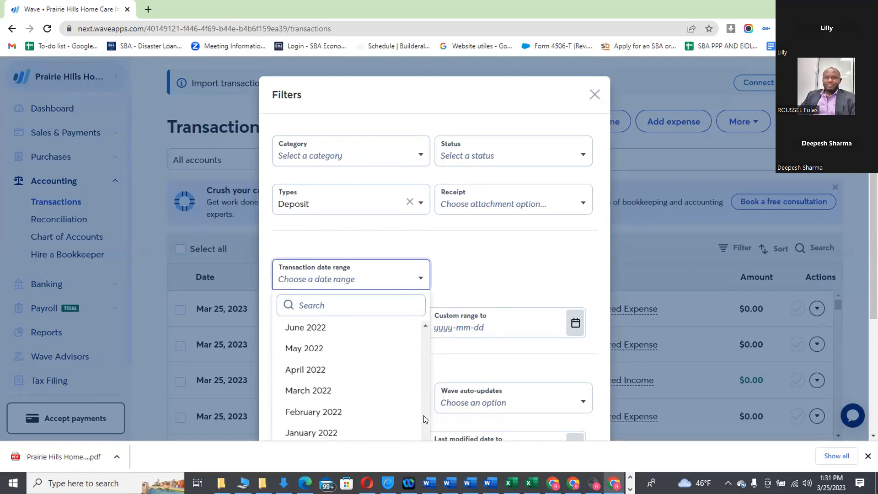
pyautogui.click(386, 385)
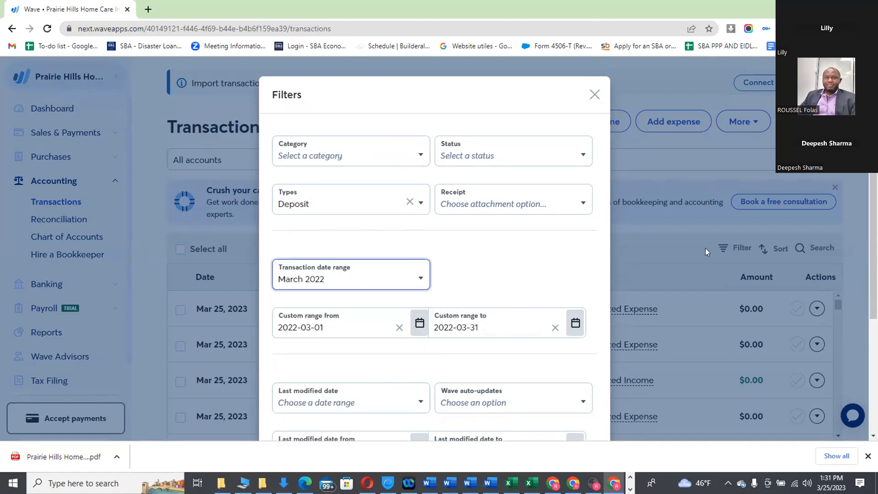
pyautogui.scroll(-3, 874, 275)
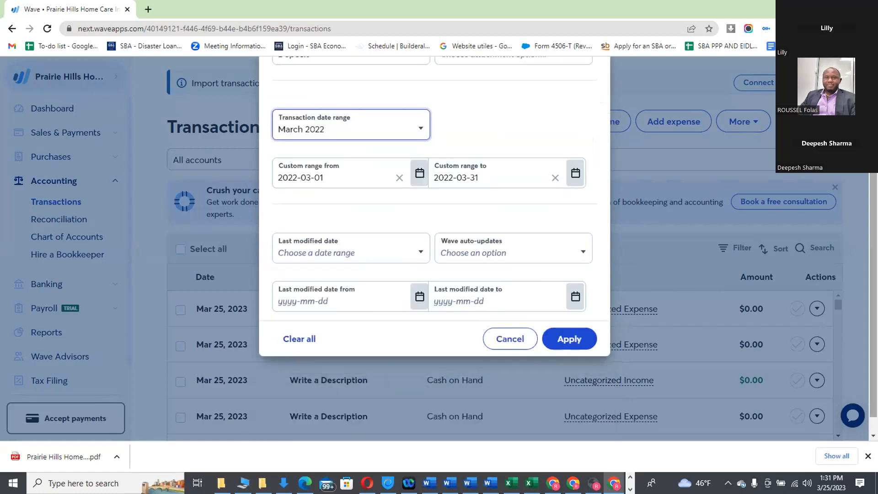
pyautogui.click(566, 339)
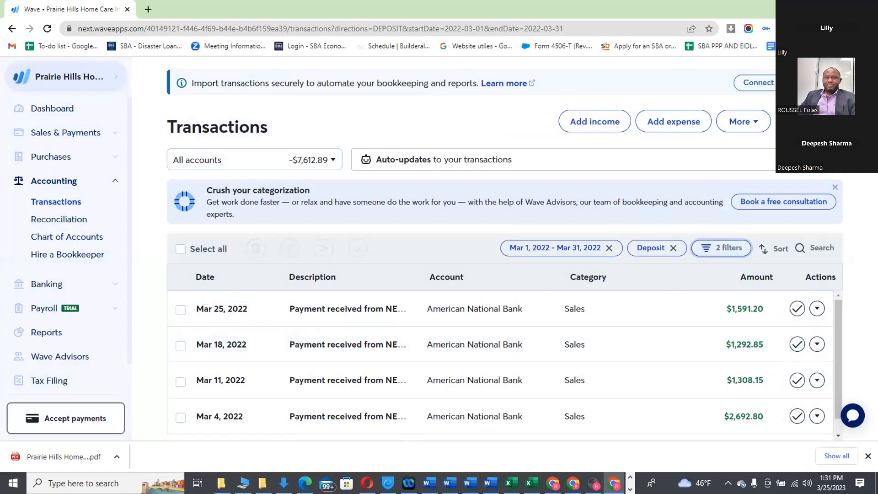
# - Look over the filtered deposits, then switch to the 2022 Bank Statements PDF in Edge and find the March deposits and credits
pyautogui.scroll(-1, 835, 320)
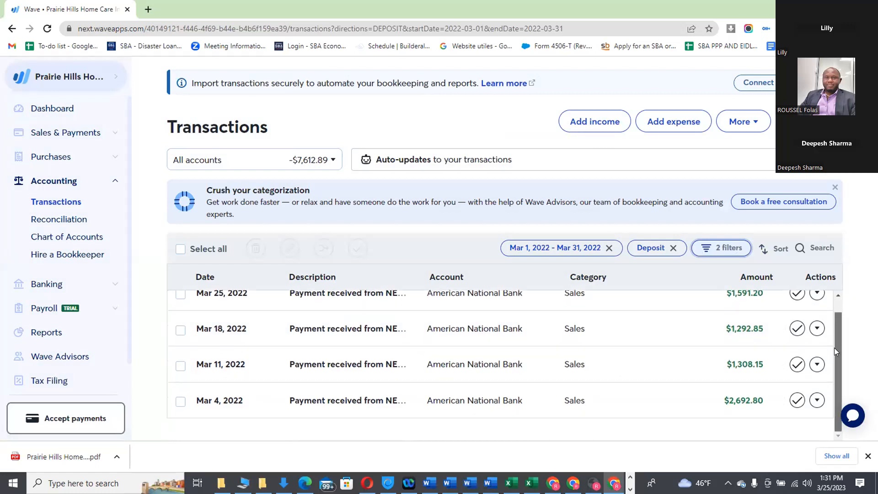
pyautogui.scroll(1, 834, 328)
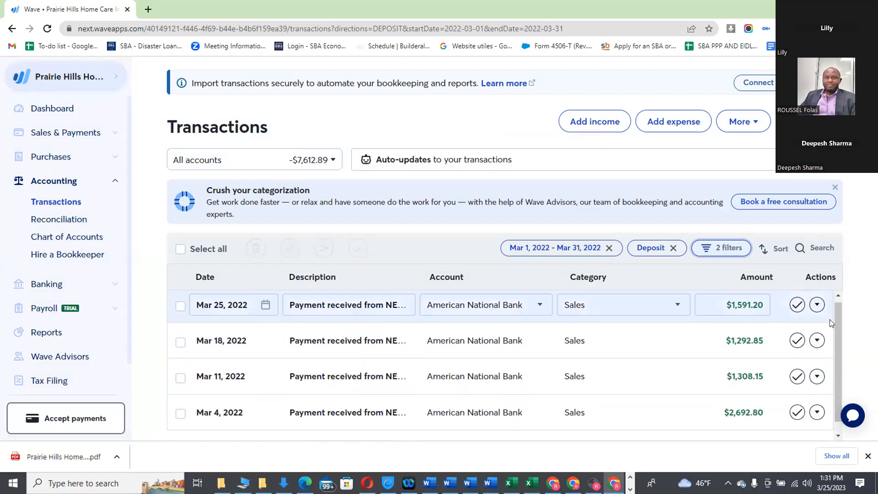
pyautogui.hotkey('alt', 'Tab')
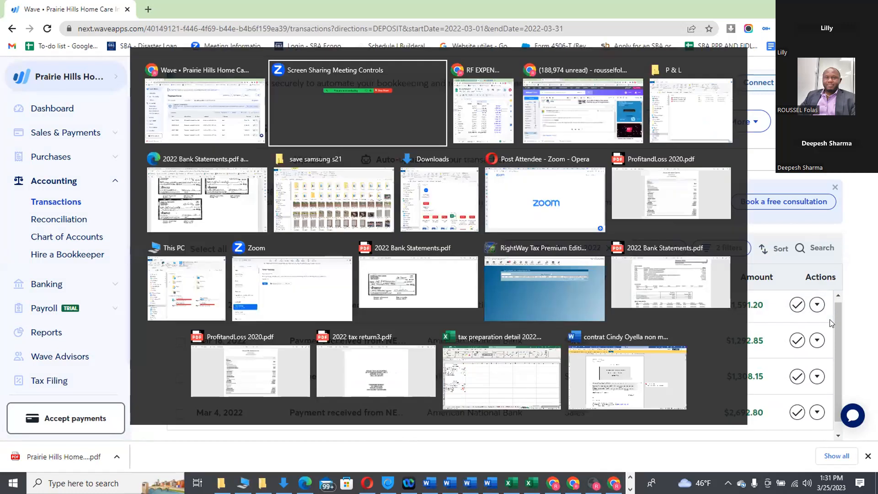
pyautogui.hotkey('alt', 'Tab')
pyautogui.hotkey('alt', 'Tab')
pyautogui.hotkey('alt', 'Tab')
pyautogui.hotkey('alt', 'Tab')
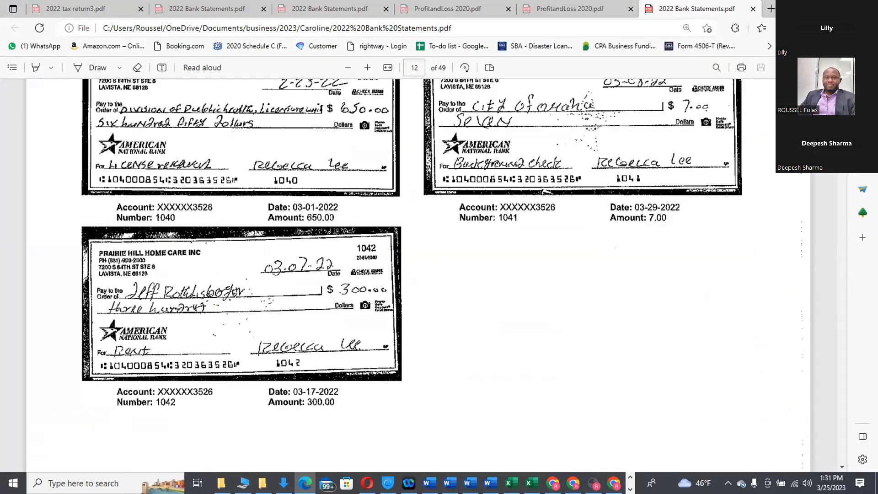
pyautogui.scroll(5, 419, 274)
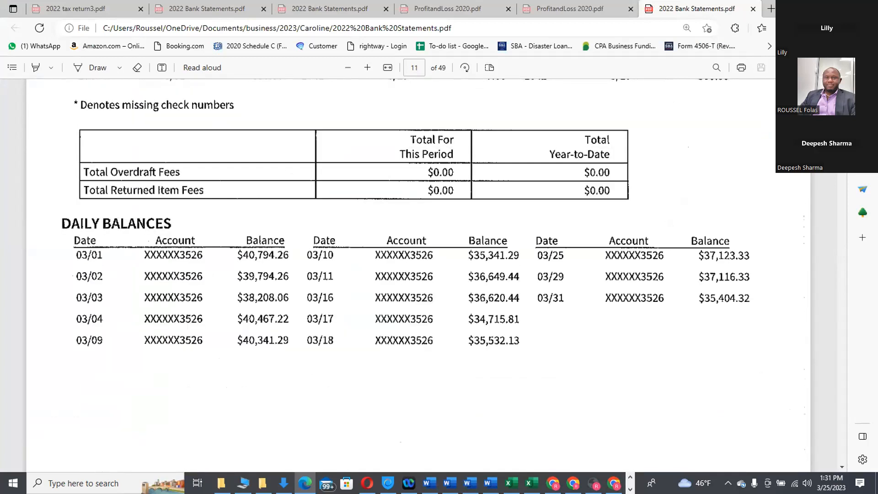
pyautogui.scroll(-8, 401, 274)
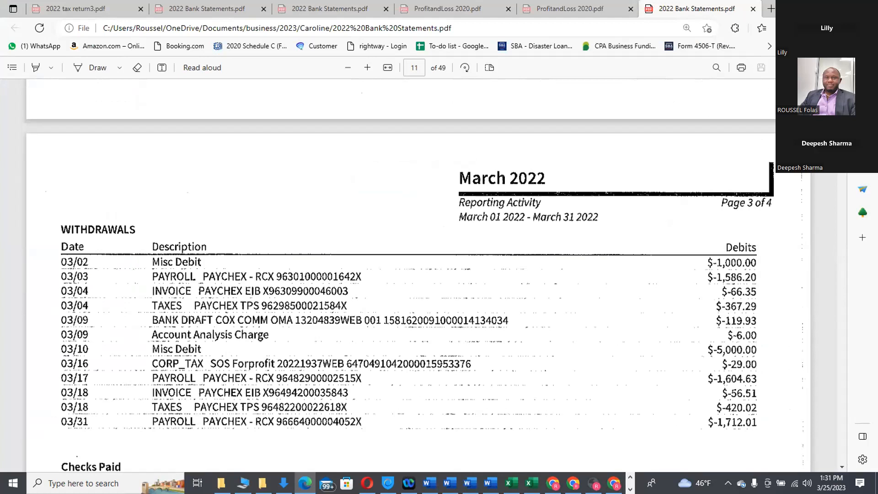
pyautogui.scroll(15, 412, 275)
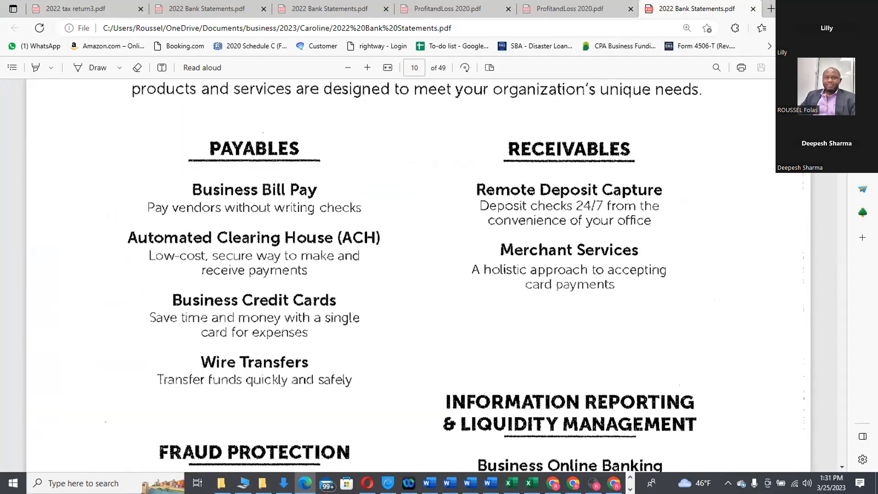
pyautogui.scroll(15, 401, 274)
pyautogui.scroll(-5, 400, 274)
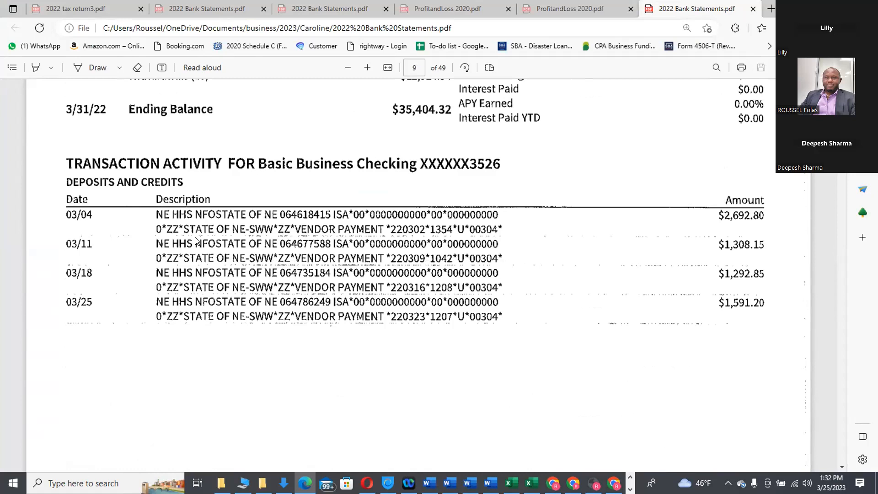
# - Switch back to Wave and sort the filtered March deposits by date from oldest to newest
pyautogui.hotkey('alt', 'Tab')
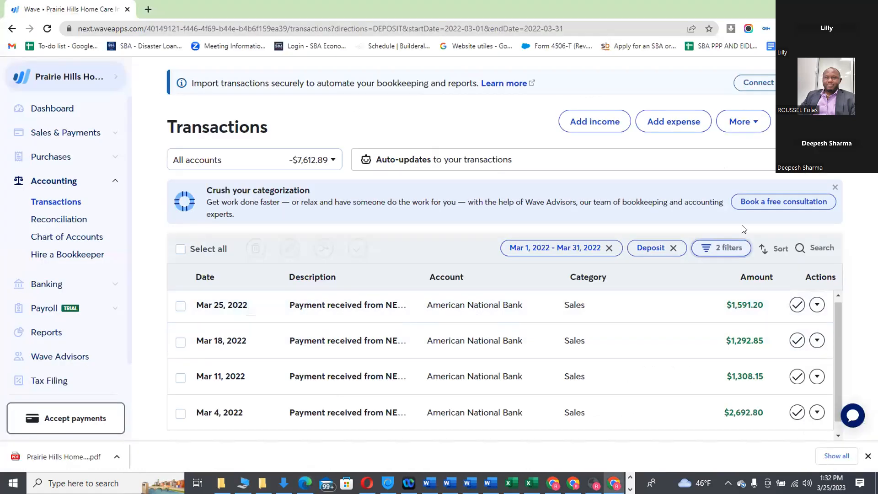
pyautogui.click(777, 249)
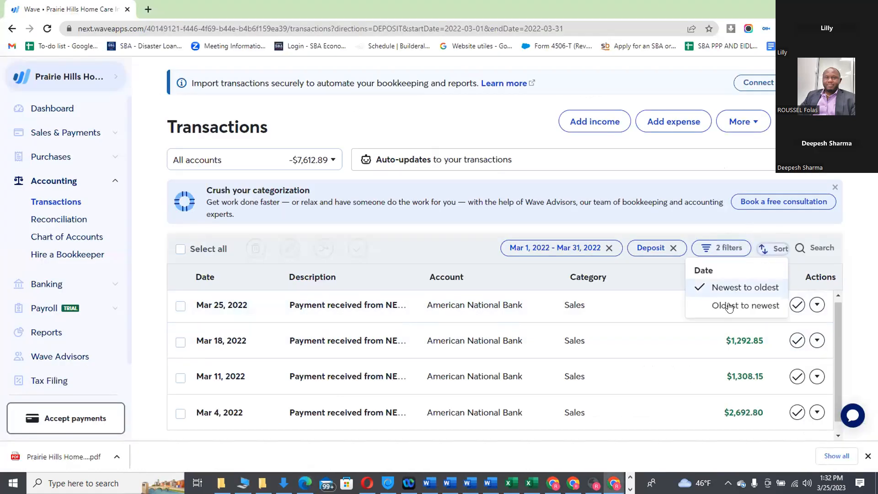
pyautogui.click(729, 307)
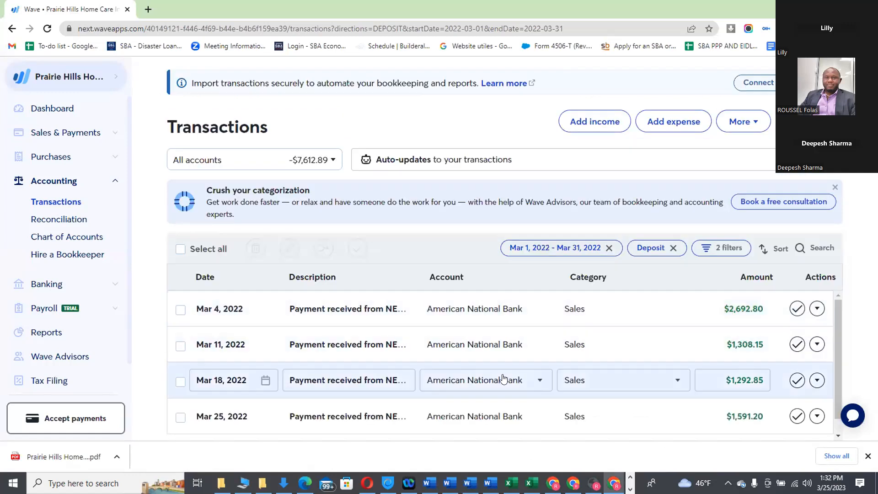
# - Compare the dates and amounts of the March deposits in the bank statement with those recorded in Wave
pyautogui.hotkey('alt', 'Tab')
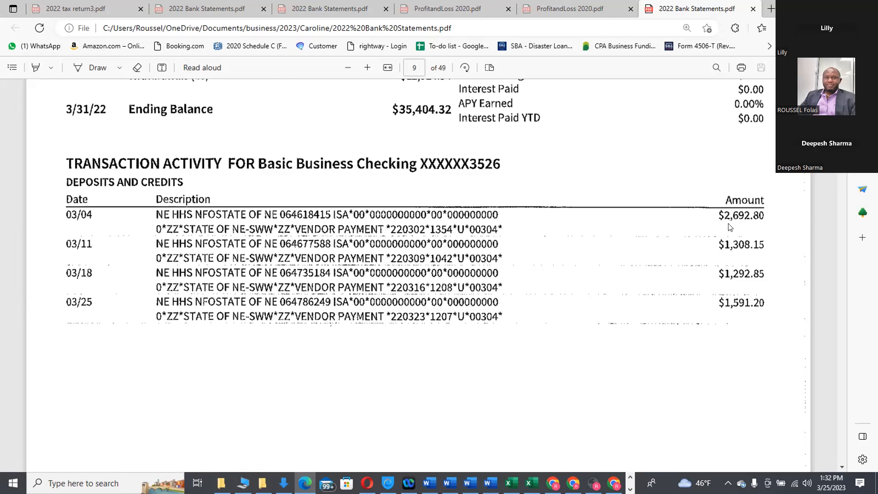
pyautogui.hotkey('alt', 'Tab')
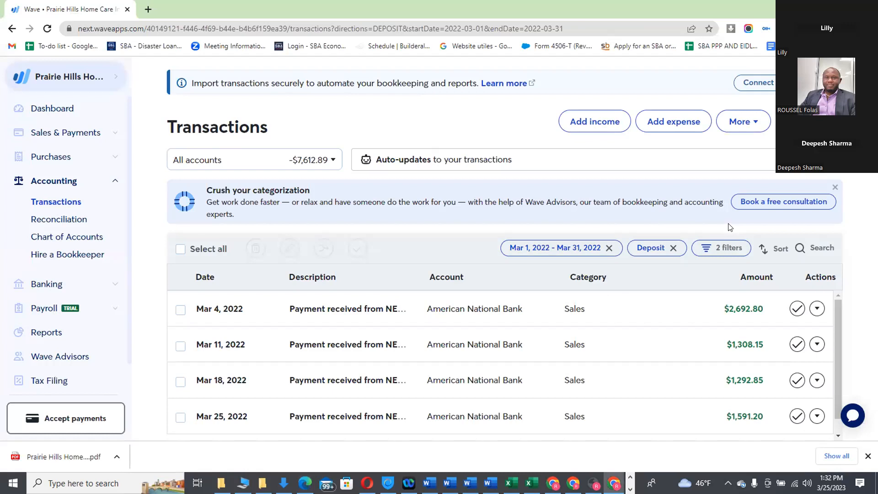
pyautogui.hotkey('alt', 'Tab')
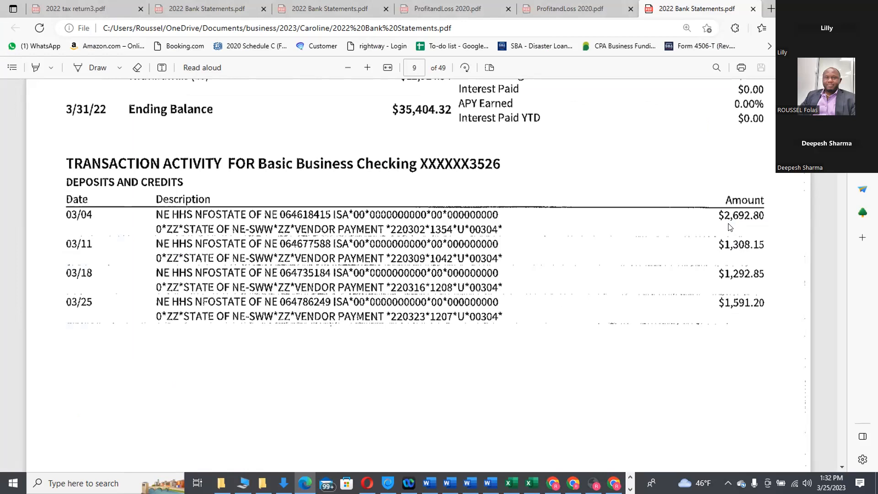
pyautogui.hotkey('alt', 'Tab')
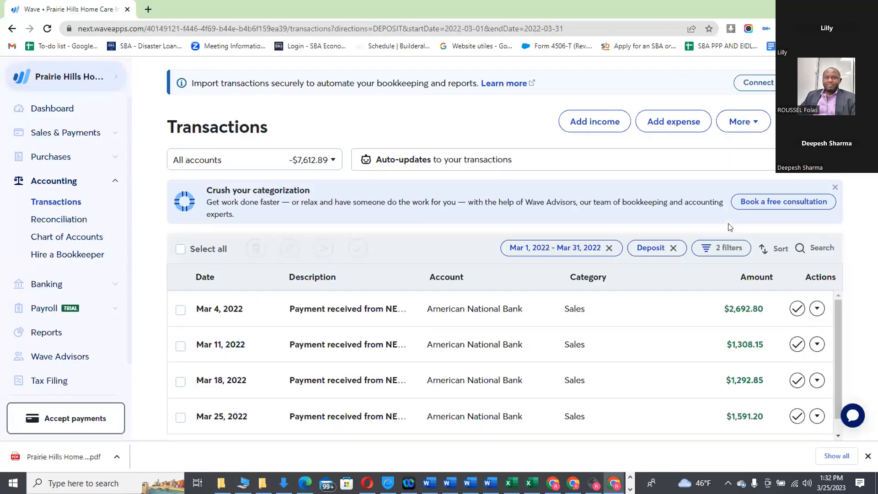
pyautogui.hotkey('alt', 'Tab')
pyautogui.hotkey('alt', 'Tab')
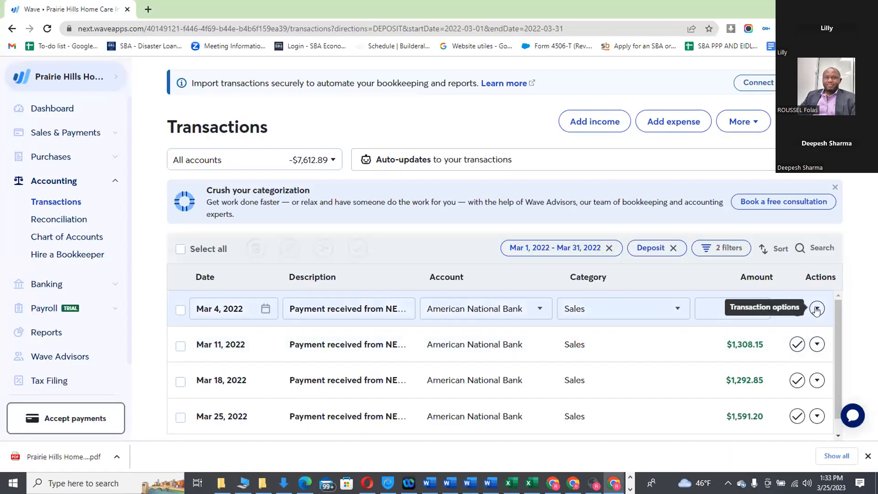
# - Open the full details of the Mar 4, 2022 deposit and review its description
pyautogui.click(817, 309)
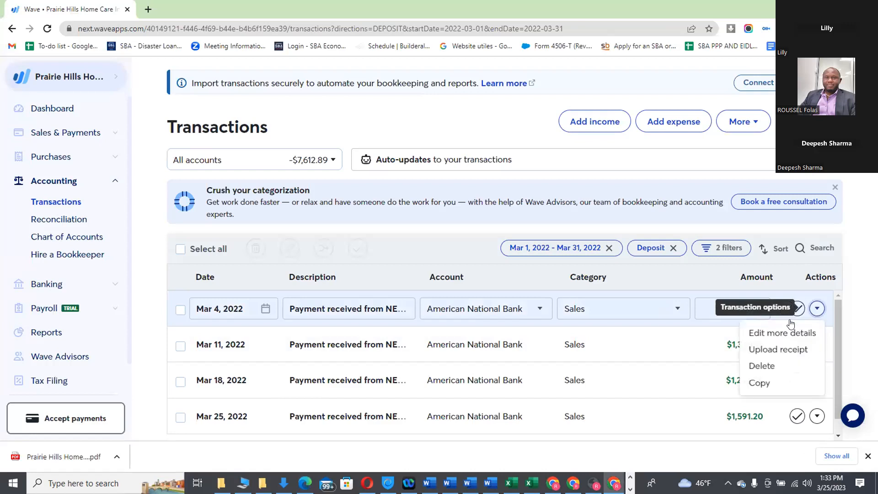
pyautogui.click(767, 332)
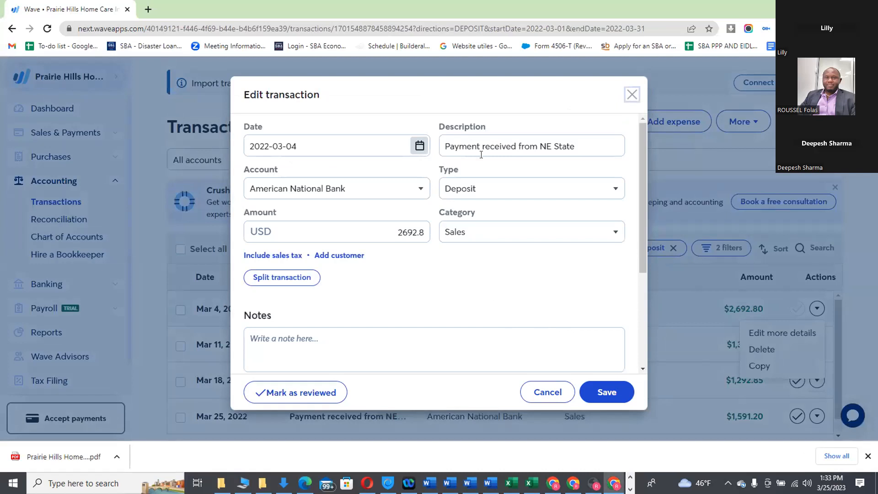
pyautogui.moveTo(445, 145); pyautogui.dragTo(578, 146)
pyautogui.click(578, 146)
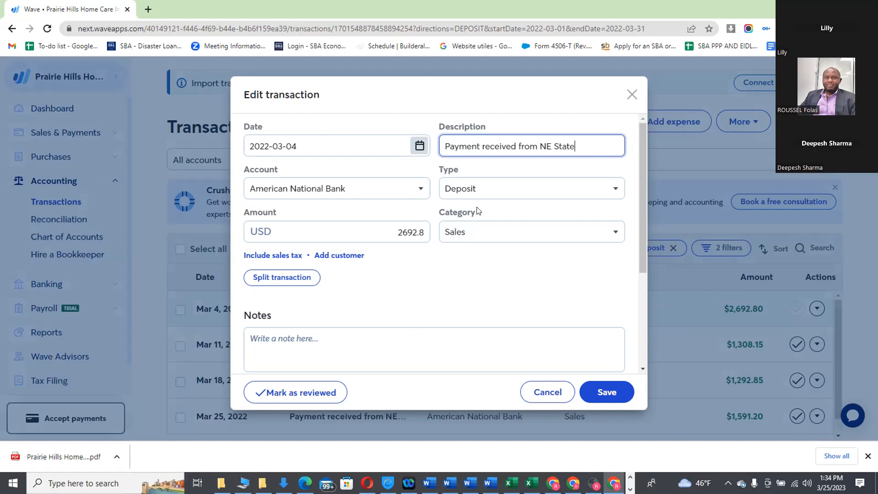
# - Look through the category options for the Mar 4 deposit, including the income accounts, keeping Sales selected
pyautogui.click(567, 239)
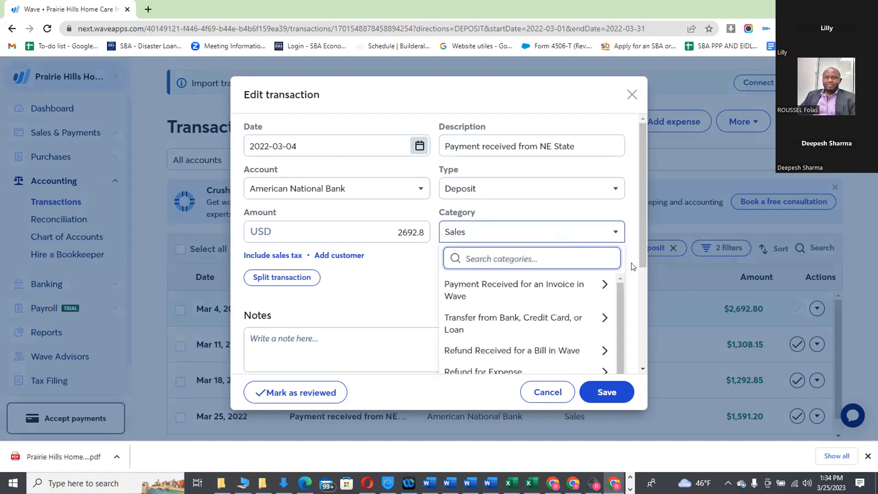
pyautogui.moveTo(641, 196); pyautogui.dragTo(646, 322)
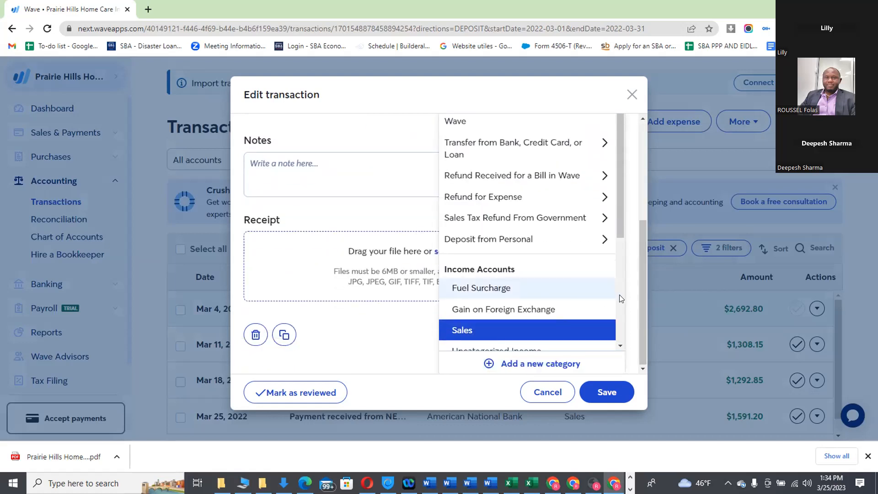
pyautogui.moveTo(619, 199); pyautogui.dragTo(620, 252)
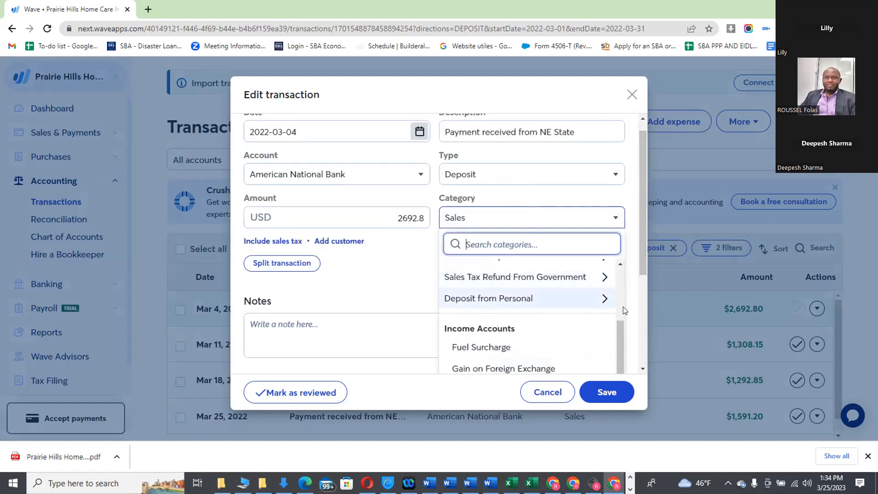
pyautogui.moveTo(638, 222); pyautogui.dragTo(642, 277)
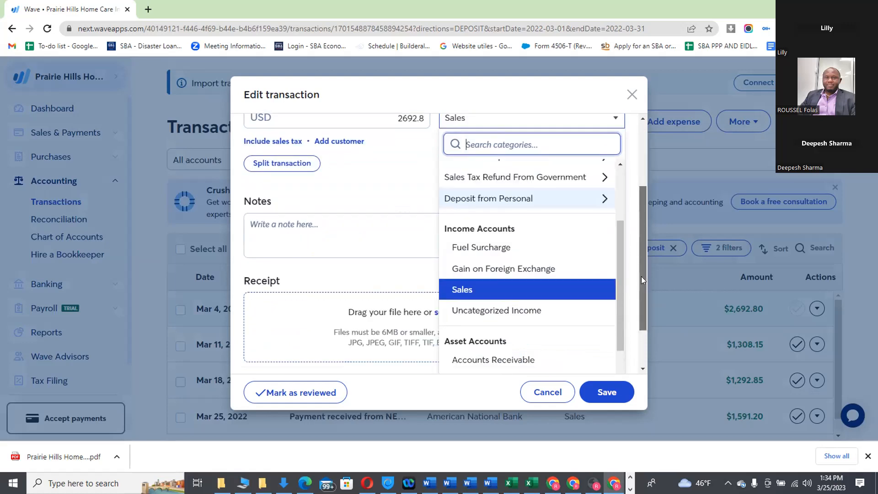
pyautogui.moveTo(620, 240)
pyautogui.mouseDown()
pyautogui.moveTo(619, 193)
pyautogui.moveTo(620, 245)
pyautogui.mouseUp()
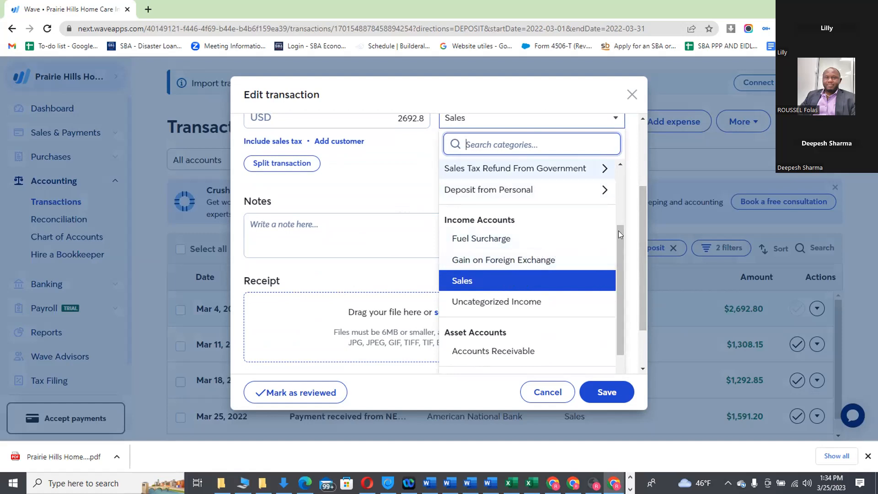
pyautogui.moveTo(642, 239); pyautogui.dragTo(638, 146)
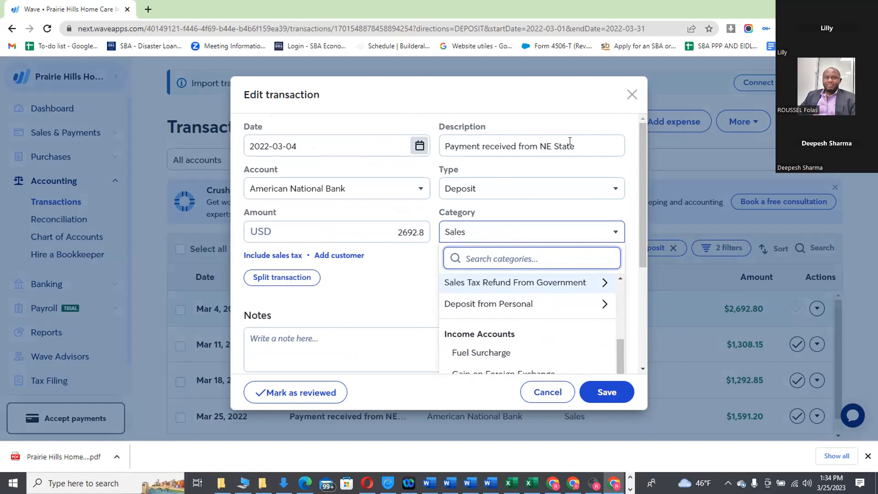
pyautogui.click(530, 89)
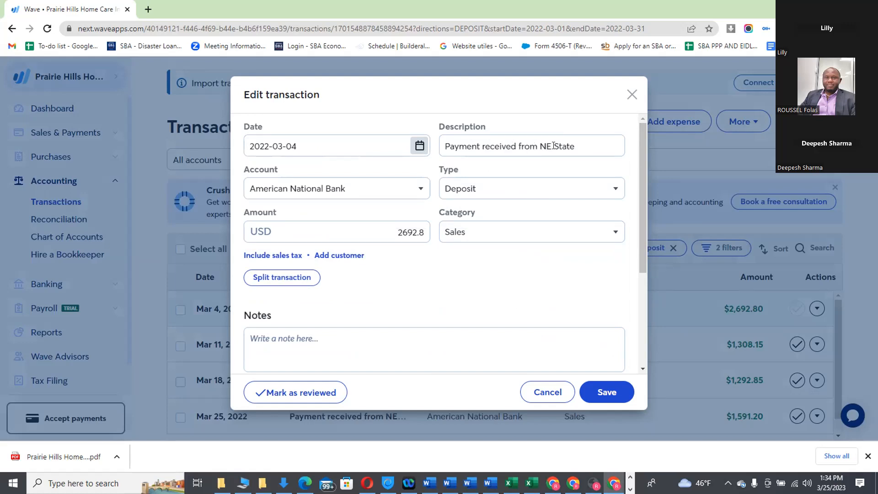
# - Review the description, notes and receipt sections of the Mar 4 deposit and close its details without saving
pyautogui.click(581, 144)
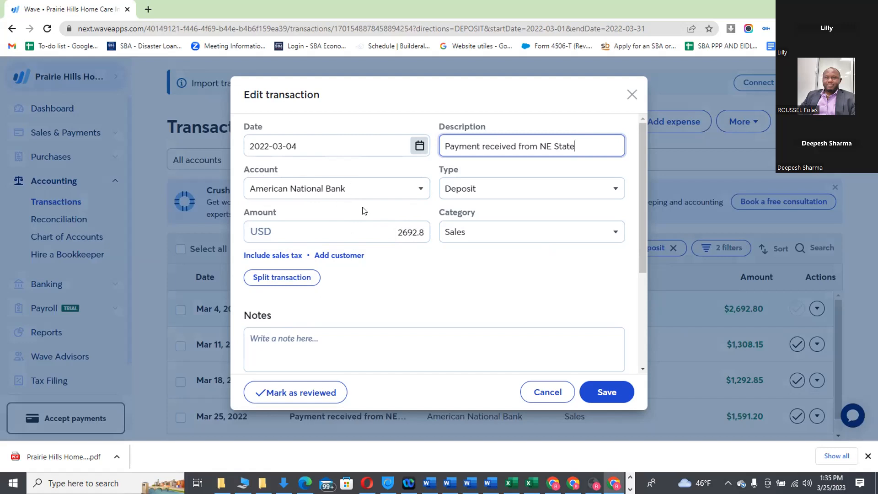
pyautogui.click(434, 265)
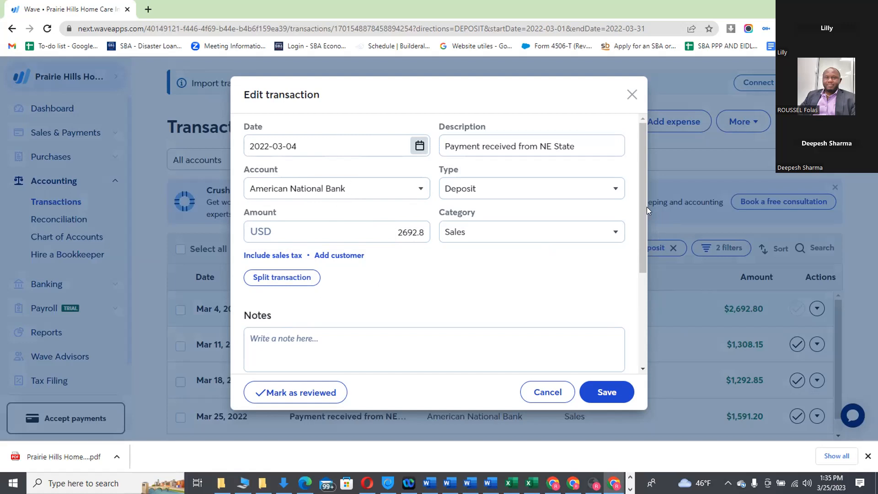
pyautogui.moveTo(642, 206); pyautogui.dragTo(622, 372)
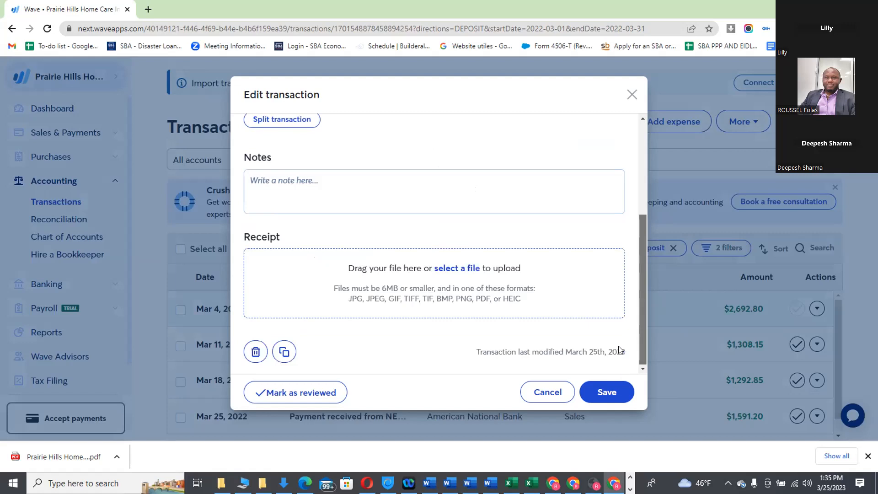
pyautogui.scroll(4, 609, 225)
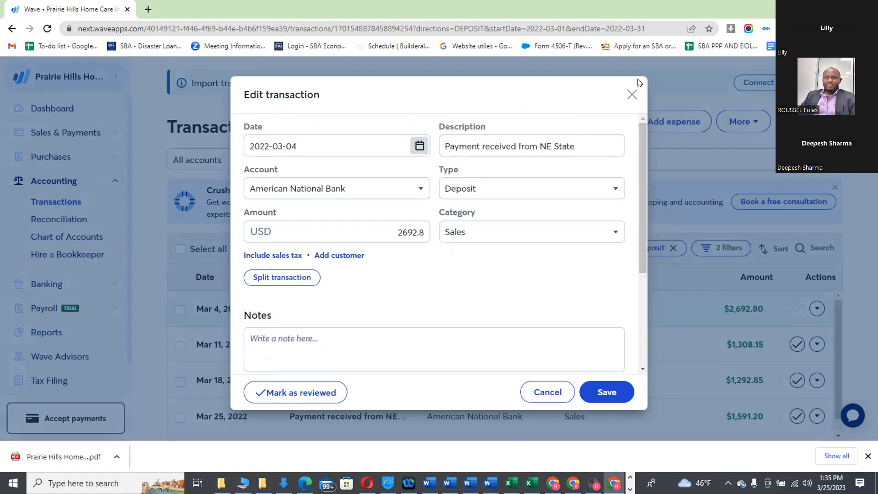
pyautogui.click(631, 95)
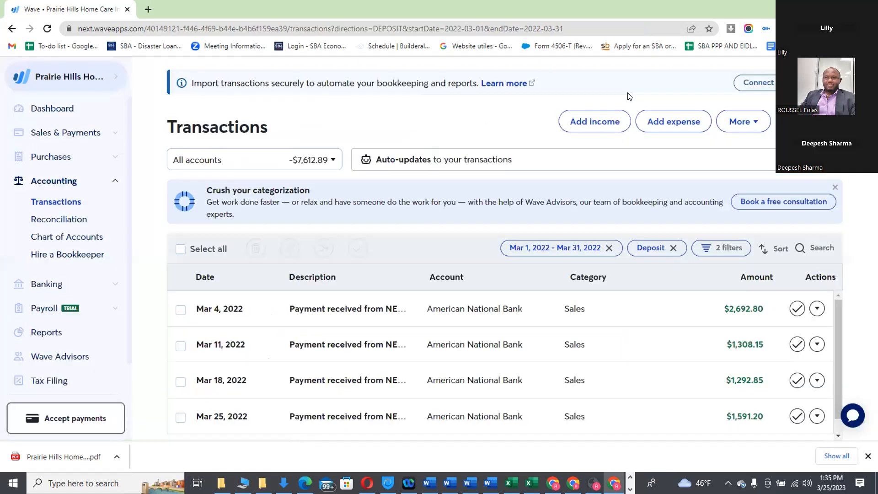
# - Switch to the 2022 Bank Statements PDF in Edge and review the March account summary and deposits
pyautogui.hotkey('alt', 'Tab')
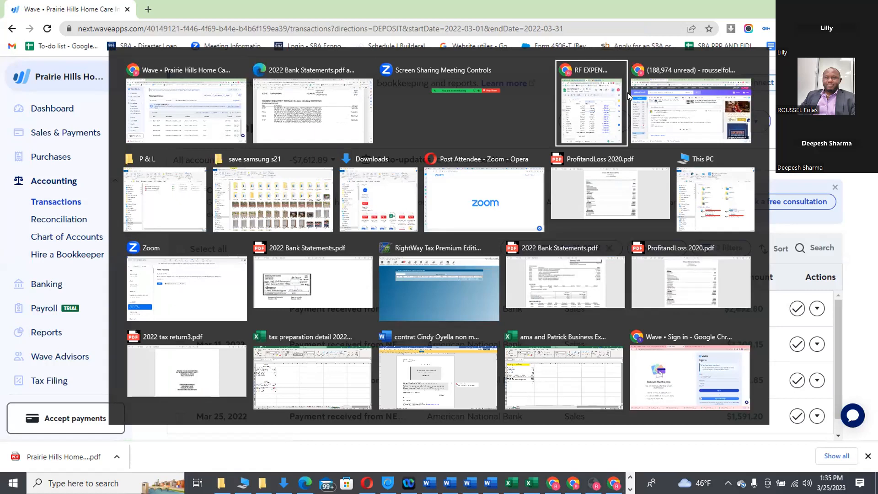
pyautogui.hotkey('alt', 'Tab')
pyautogui.hotkey('alt', 'Tab')
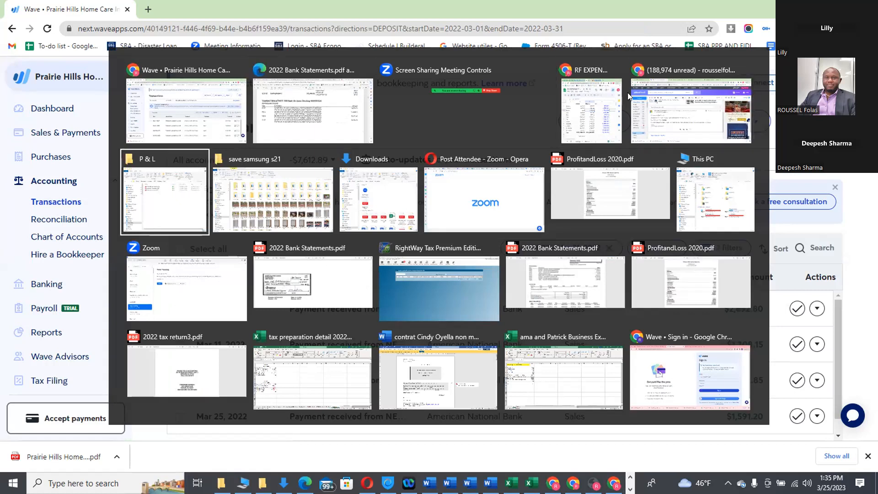
pyautogui.press('Escape')
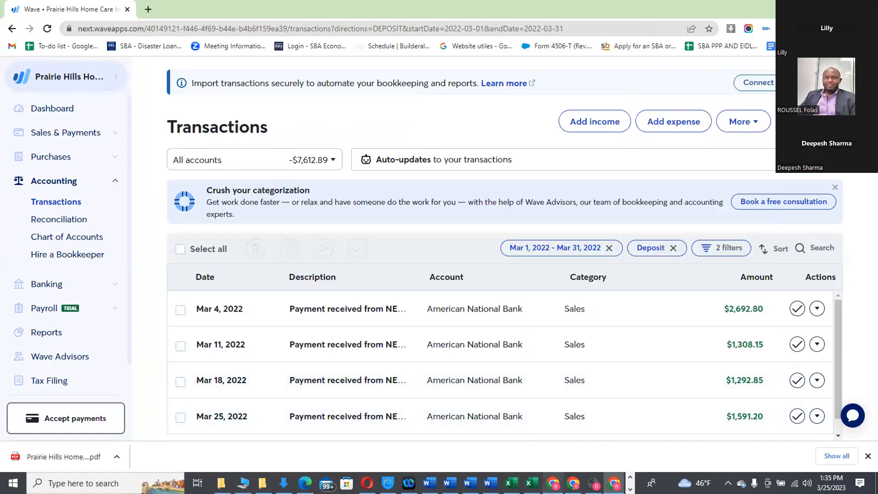
pyautogui.hotkey('alt', 'Tab')
pyautogui.hotkey('alt', 'Tab')
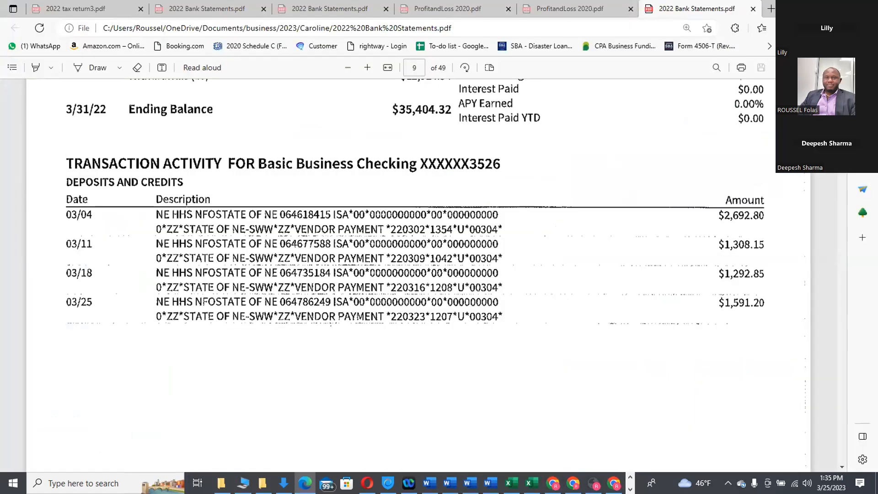
pyautogui.scroll(2, 412, 275)
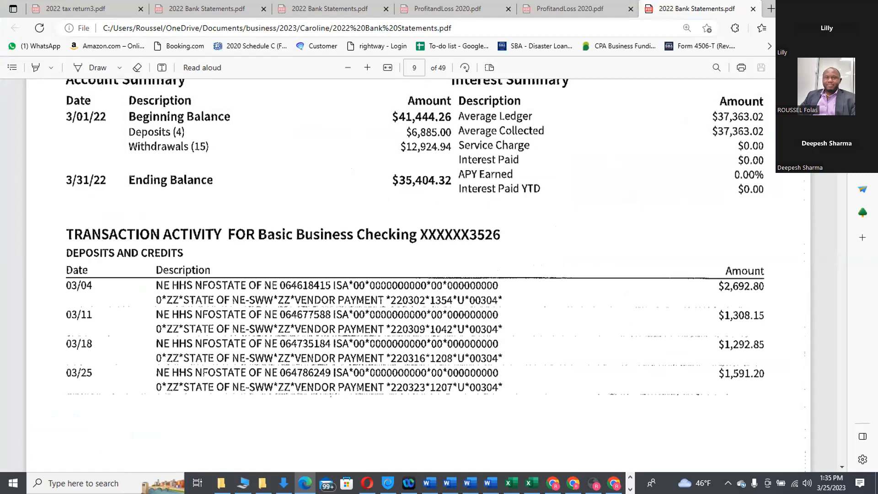
pyautogui.scroll(10, 412, 275)
# - Find the April 2022 bank statement and look over its deposits, credits and withdrawals
pyautogui.scroll(-15, 411, 275)
pyautogui.scroll(-20, 412, 274)
pyautogui.scroll(1, 412, 275)
pyautogui.scroll(-12, 412, 275)
pyautogui.scroll(-20, 412, 275)
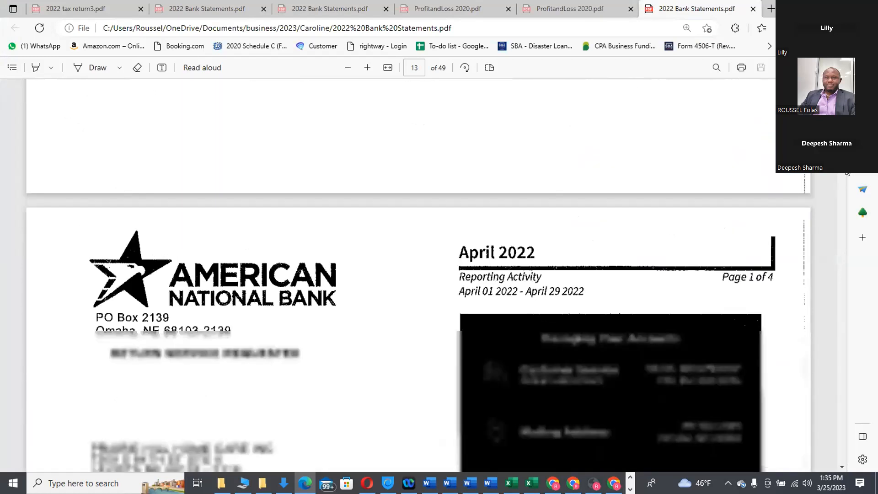
pyautogui.scroll(-10, 848, 172)
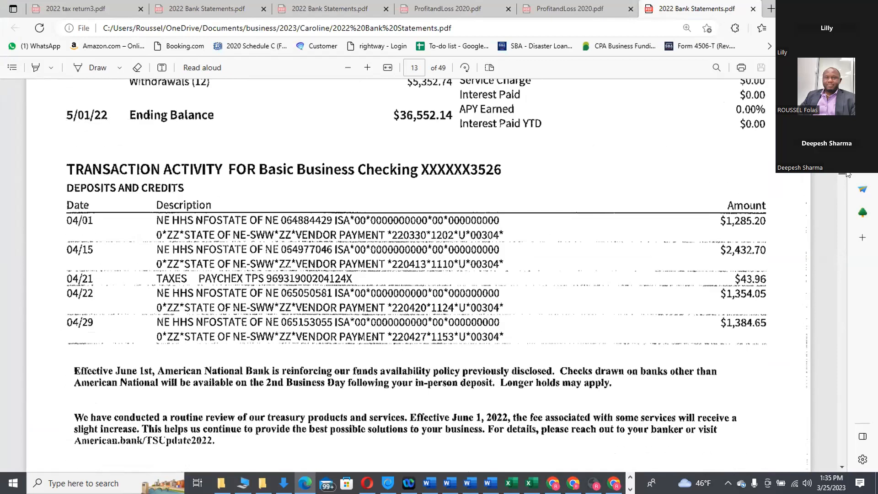
pyautogui.scroll(-10, 847, 174)
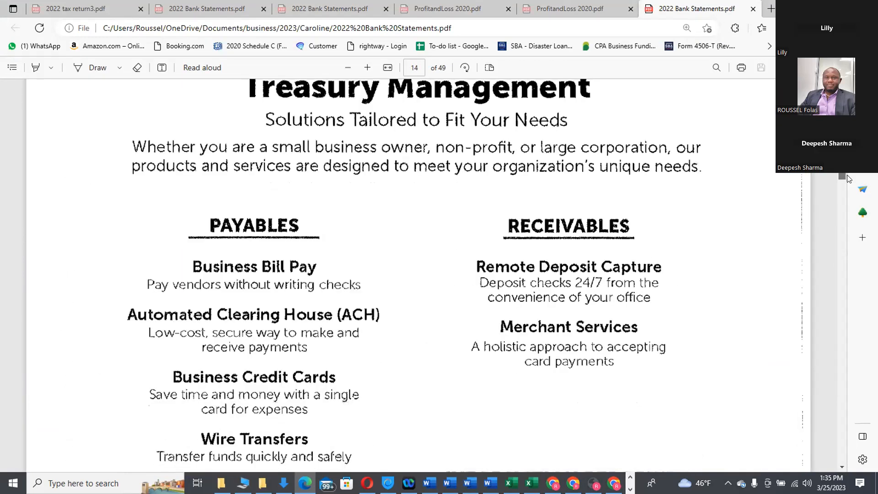
pyautogui.scroll(-10, 847, 177)
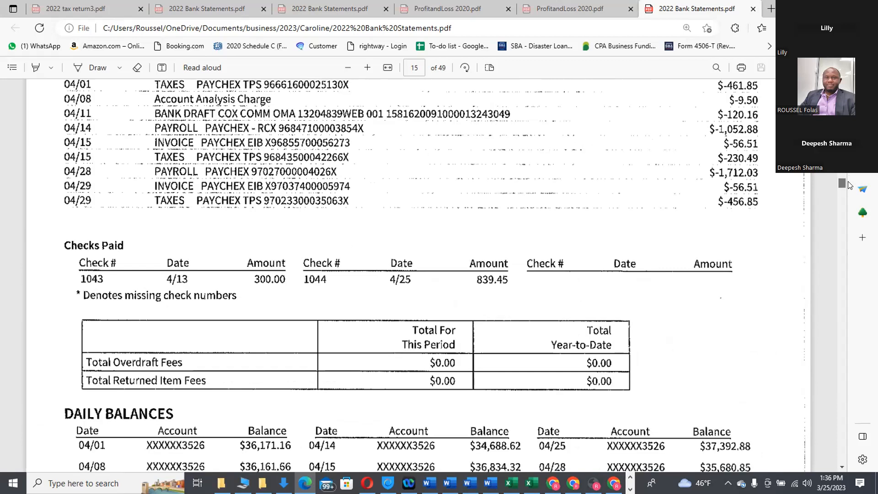
# - Continue to the May 2022 bank statement and examine its deposits, withdrawals and checks paid
pyautogui.scroll(3, 849, 185)
pyautogui.scroll(-10, 849, 187)
pyautogui.scroll(-10, 849, 191)
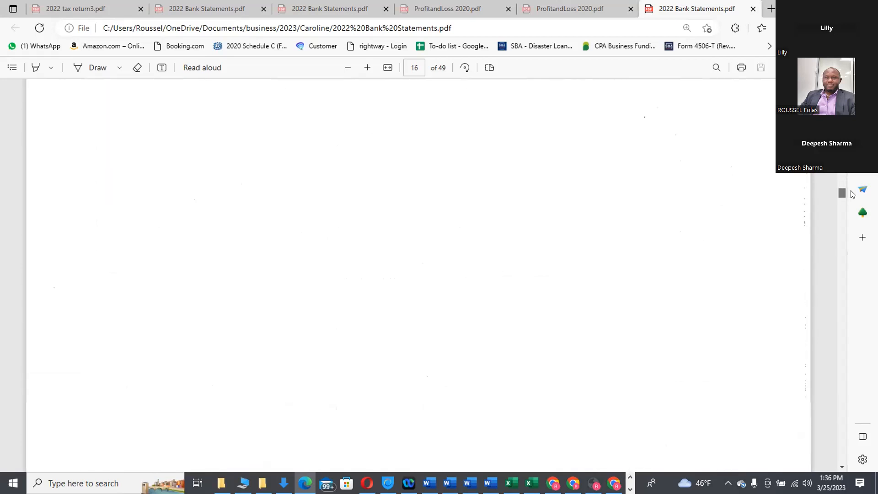
pyautogui.scroll(-10, 853, 203)
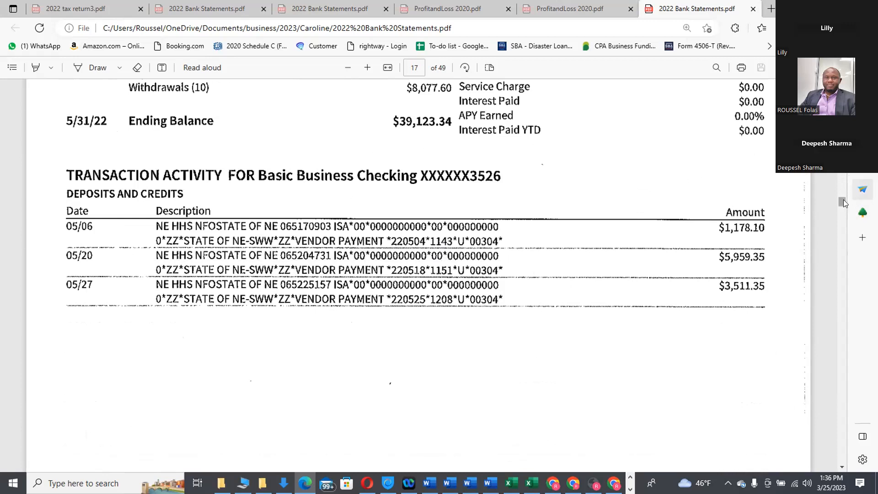
pyautogui.moveTo(843, 200); pyautogui.dragTo(843, 213)
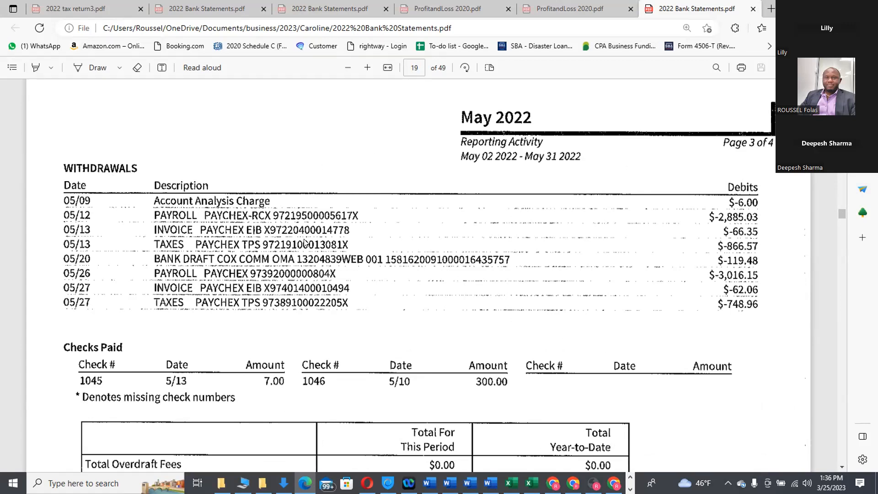
# - Switch to the RF EXPENSES spreadsheet in Chrome to check the monthly income and expense figures, then return to the bank statements PDF
pyautogui.hotkey('alt', 'Tab')
pyautogui.hotkey('alt', 'Tab')
pyautogui.hotkey('alt', 'Tab')
pyautogui.hotkey('alt', 'Tab')
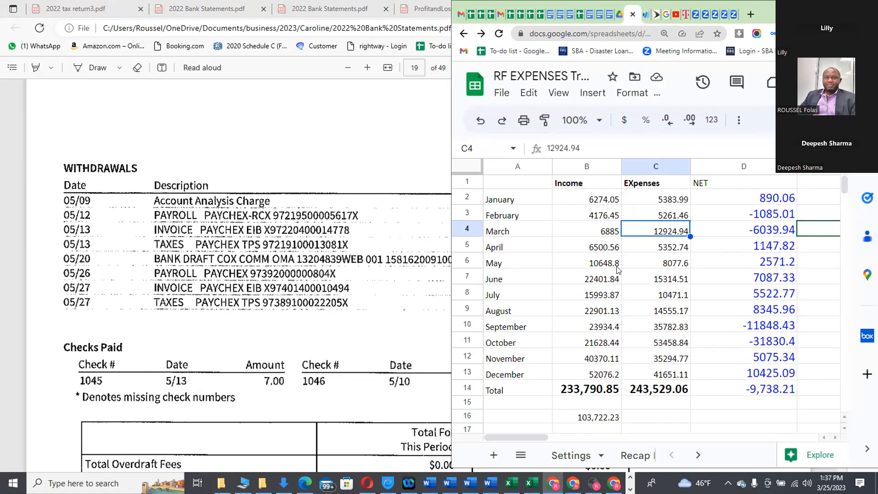
pyautogui.click(314, 148)
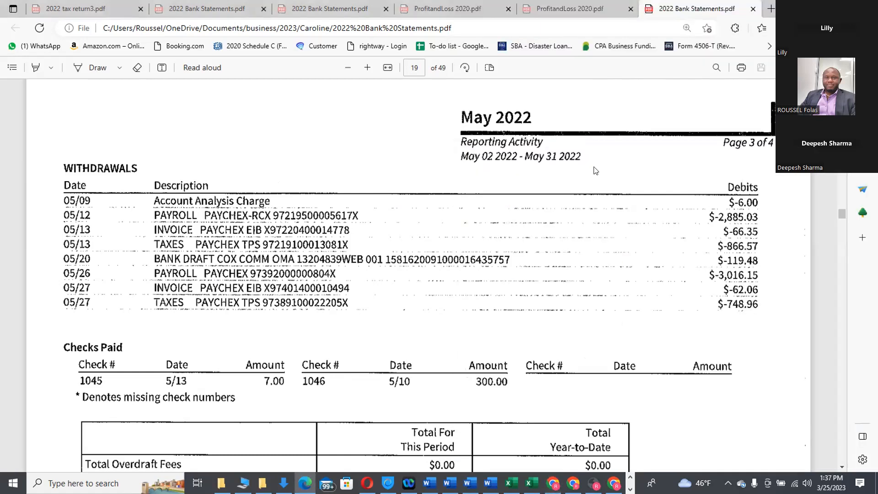